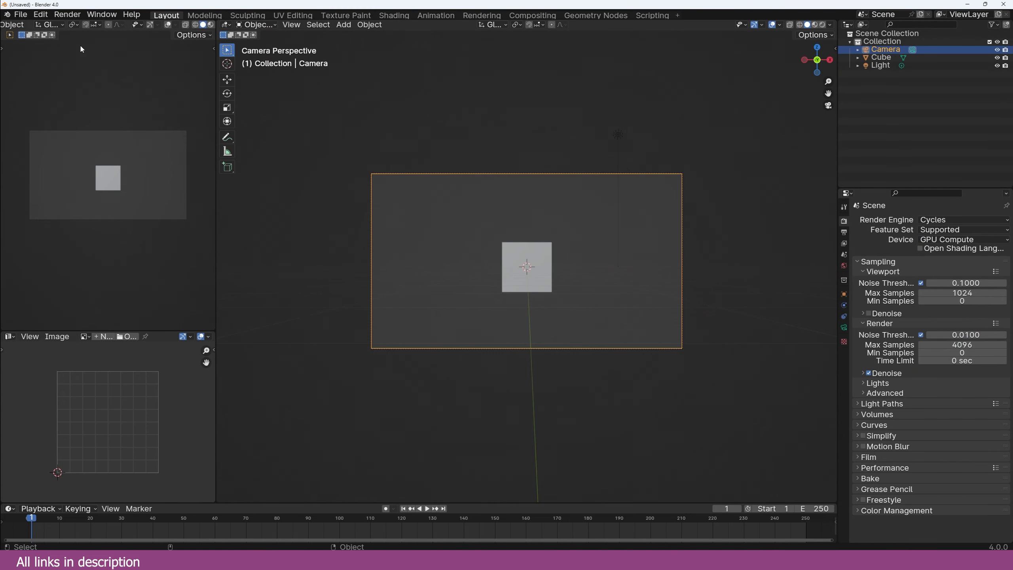
Step: Import the s2.fspy camera and street photo through the fSpy importer
{"action": "left_click", "coordinate": [25, 14]}
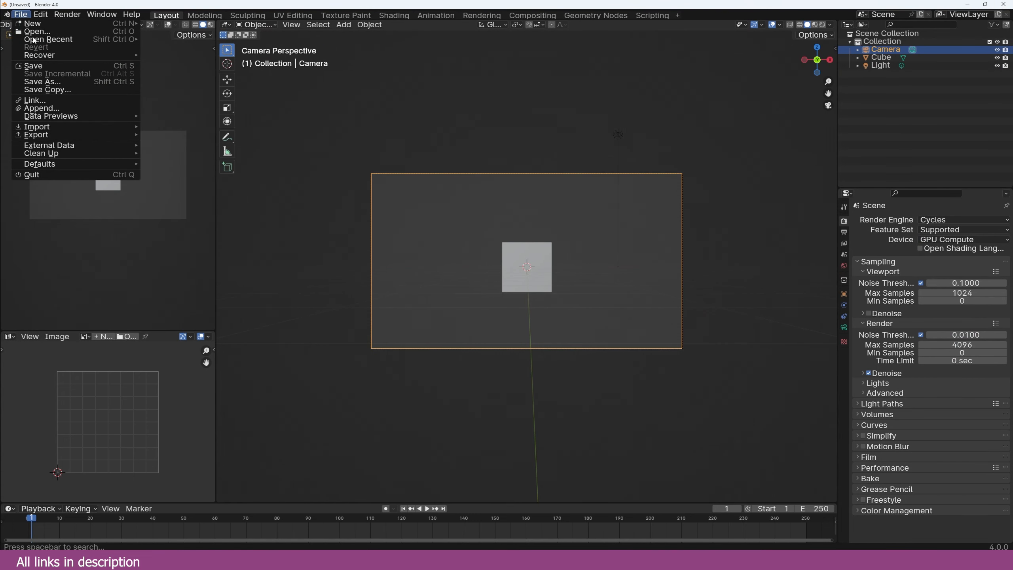
{"action": "mouse_move", "coordinate": [37, 127]}
{"action": "left_click", "coordinate": [179, 216]}
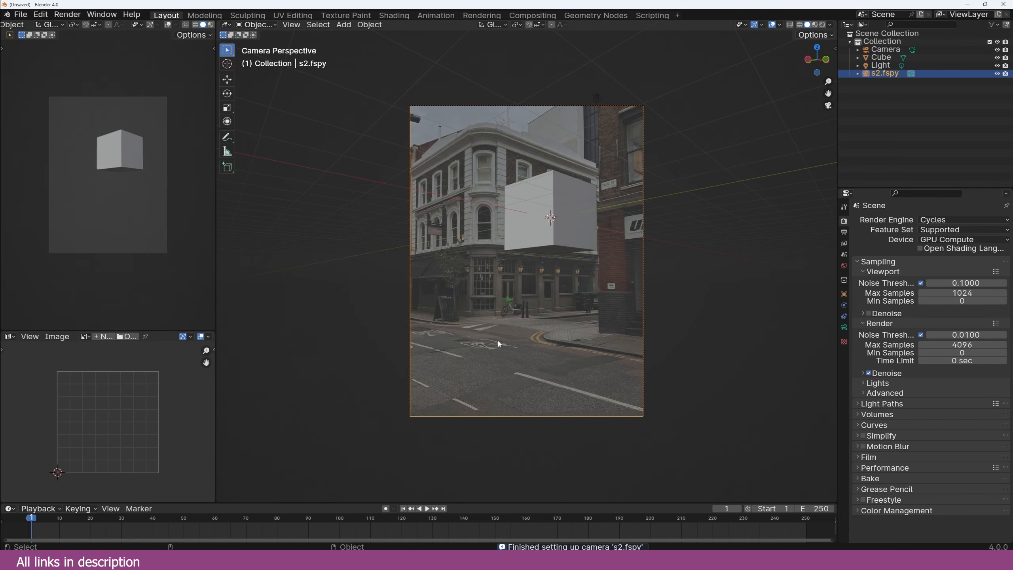
Step: Move the fSpy camera vertically and sketch temporary guide lines along the road
{"action": "key", "text": "g"}
{"action": "key", "text": "z"}
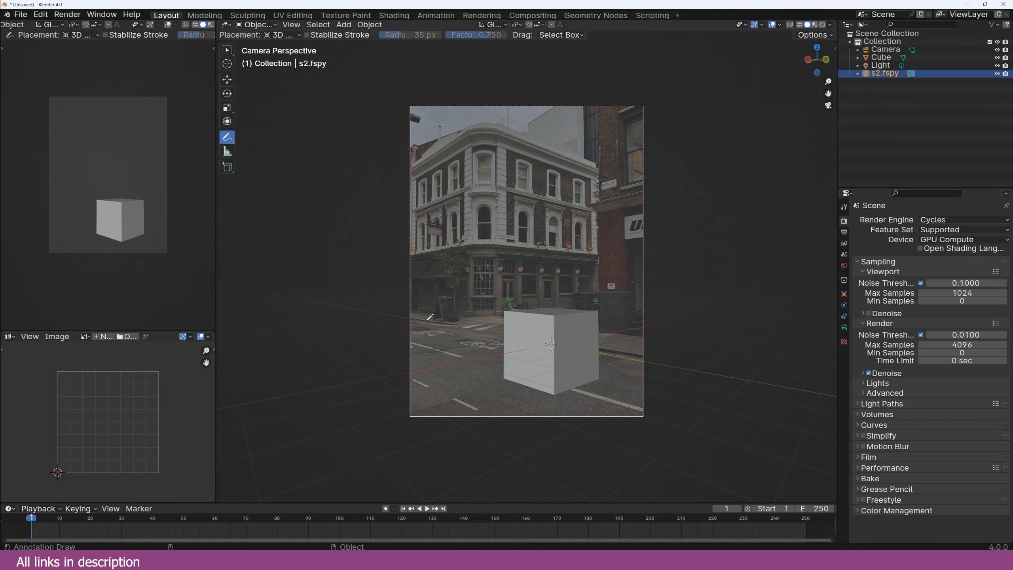
{"action": "left_click_drag", "start_coordinate": [420, 320], "coordinate": [675, 372]}
{"action": "key", "text": "ctrl+z"}
{"action": "left_click_drag", "start_coordinate": [398, 374], "coordinate": [681, 328]}
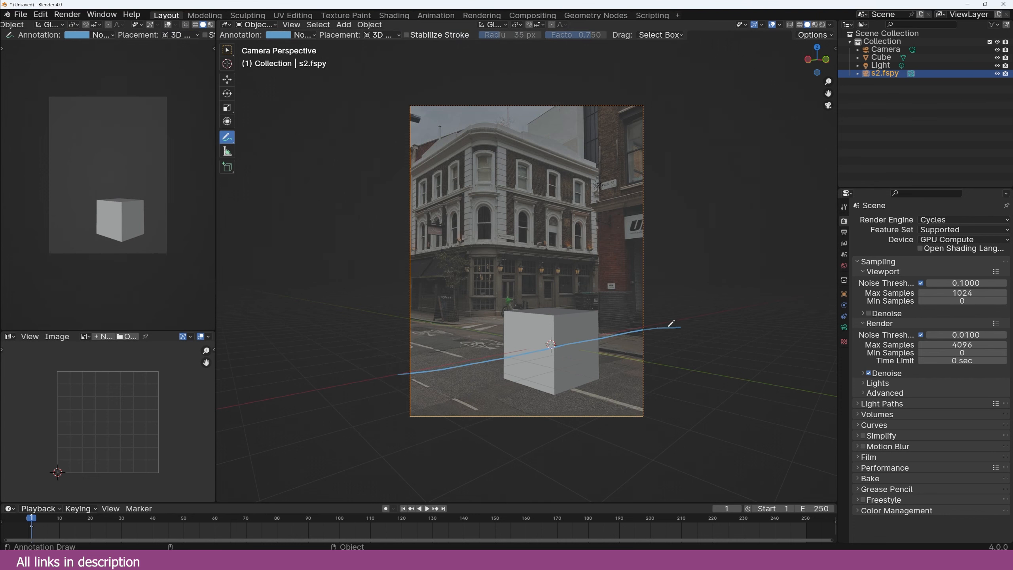
{"action": "key", "text": "ctrl+z"}
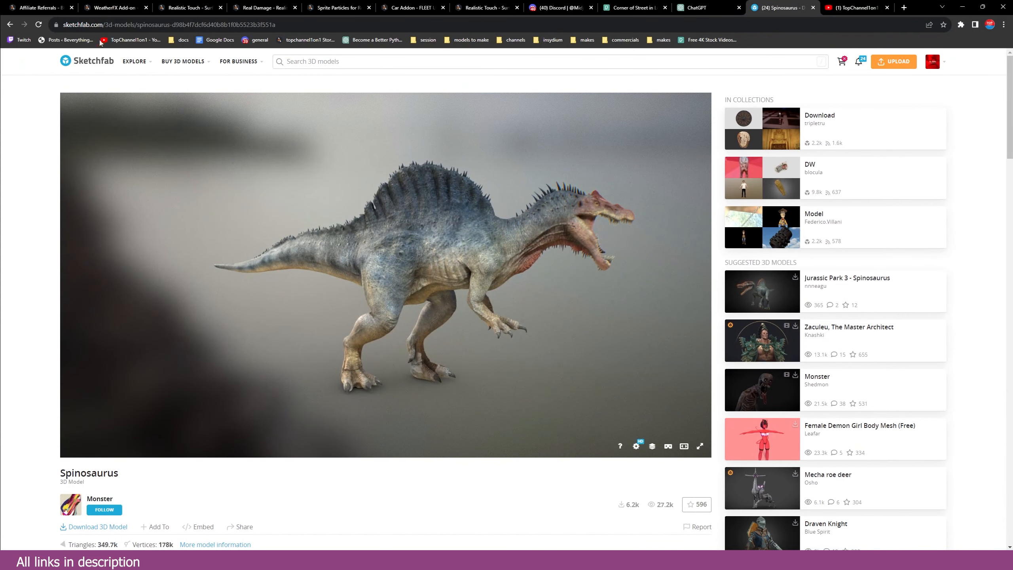
{"action": "scroll", "coordinate": [383, 279], "scroll_direction": "down", "scroll_amount": 5}
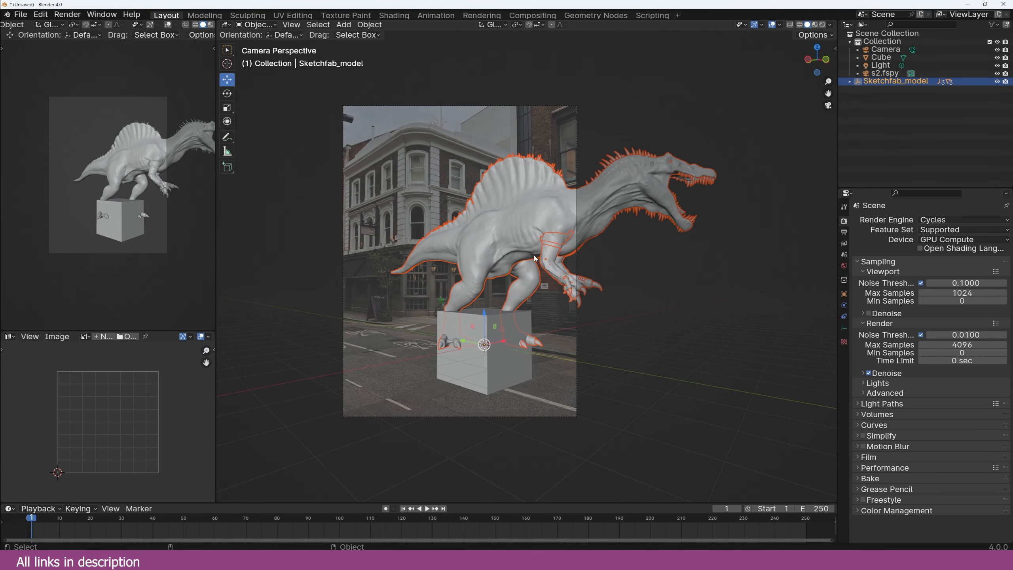
Step: Remove the cube under the Spinosaurus and set the world colour to a Sky Texture
{"action": "left_click", "coordinate": [535, 258]}
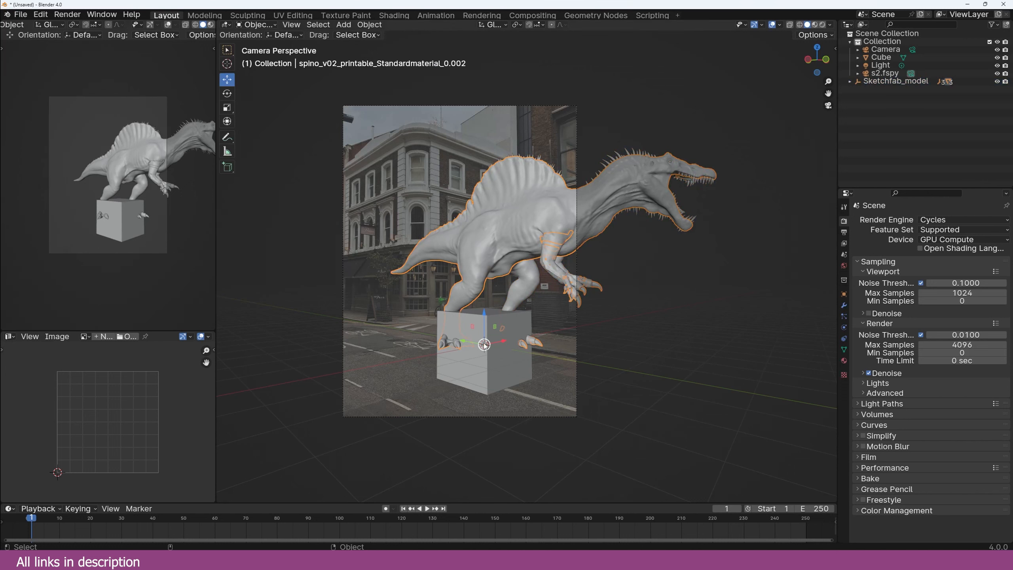
{"action": "left_click", "coordinate": [485, 345]}
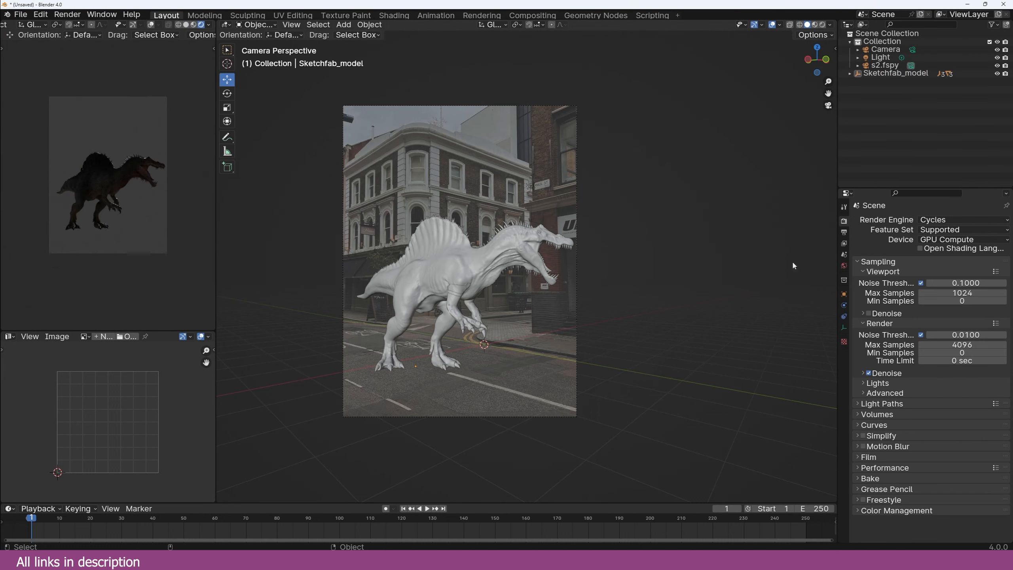
{"action": "left_click", "coordinate": [844, 265]}
{"action": "left_click", "coordinate": [919, 270]}
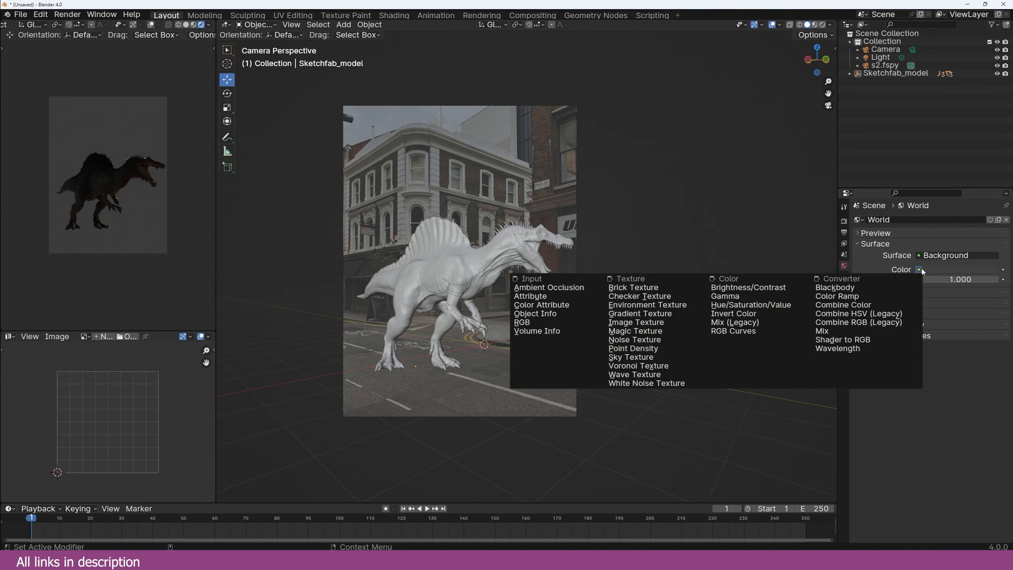
{"action": "left_click", "coordinate": [631, 357]}
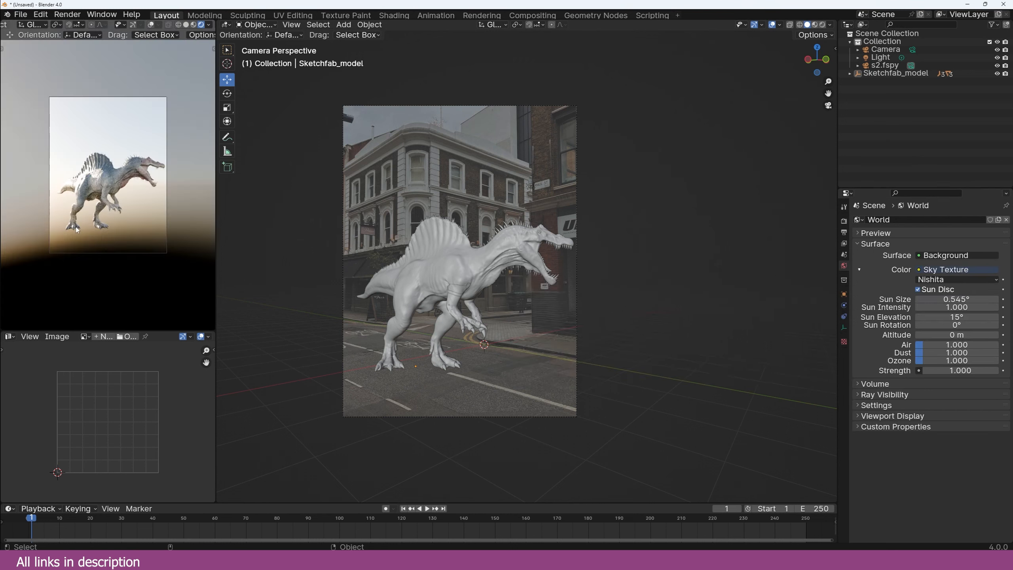
Step: Add a large ground plane at the 3D cursor beneath the dinosaur's feet
{"action": "right_click", "coordinate": [426, 359], "text": "shift"}
{"action": "key", "text": "shift+a"}
{"action": "left_click", "coordinate": [467, 372]}
{"action": "key", "text": "s"}
{"action": "left_click", "coordinate": [678, 390]}
{"action": "key", "text": "g"}
{"action": "key", "text": "z"}
{"action": "left_click", "coordinate": [468, 343]}
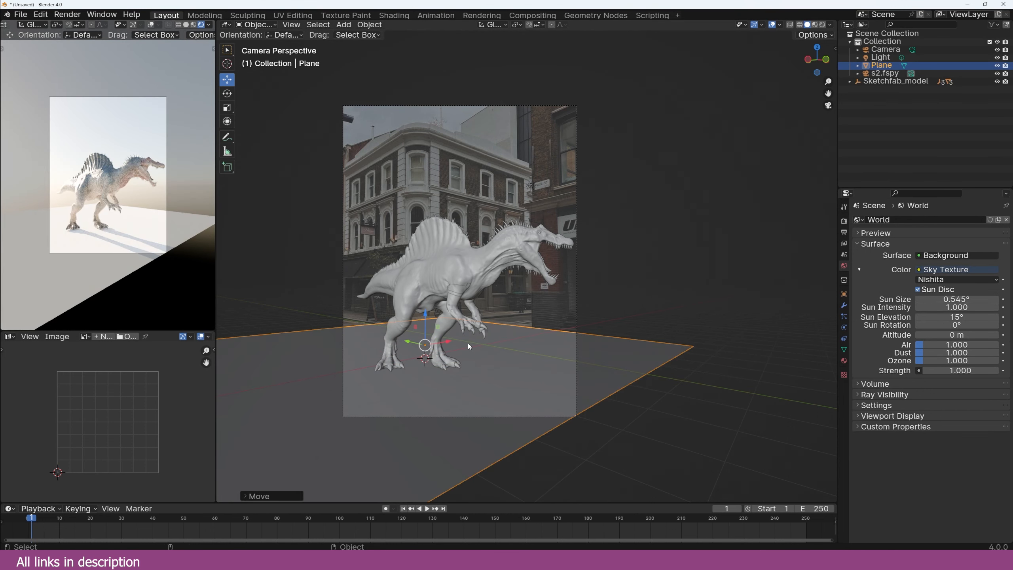
Step: Turn on Shadow Catcher in the plane's Visibility settings, keeping its original height
{"action": "left_click", "coordinate": [845, 294]}
{"action": "left_click", "coordinate": [877, 410]}
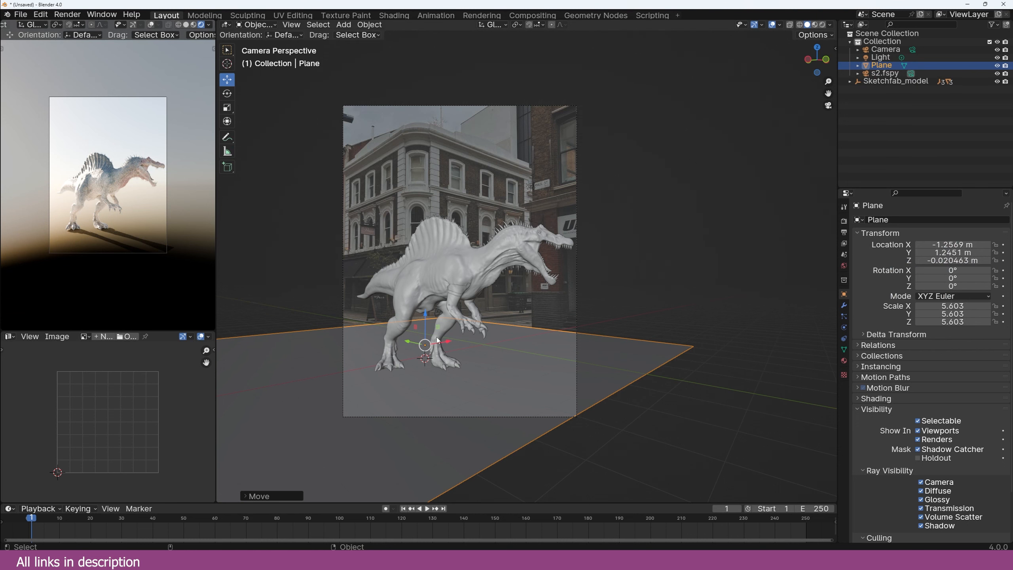
{"action": "key", "text": "g"}
{"action": "key", "text": "z"}
{"action": "left_click", "coordinate": [423, 351]}
{"action": "key", "text": "ctrl+z"}
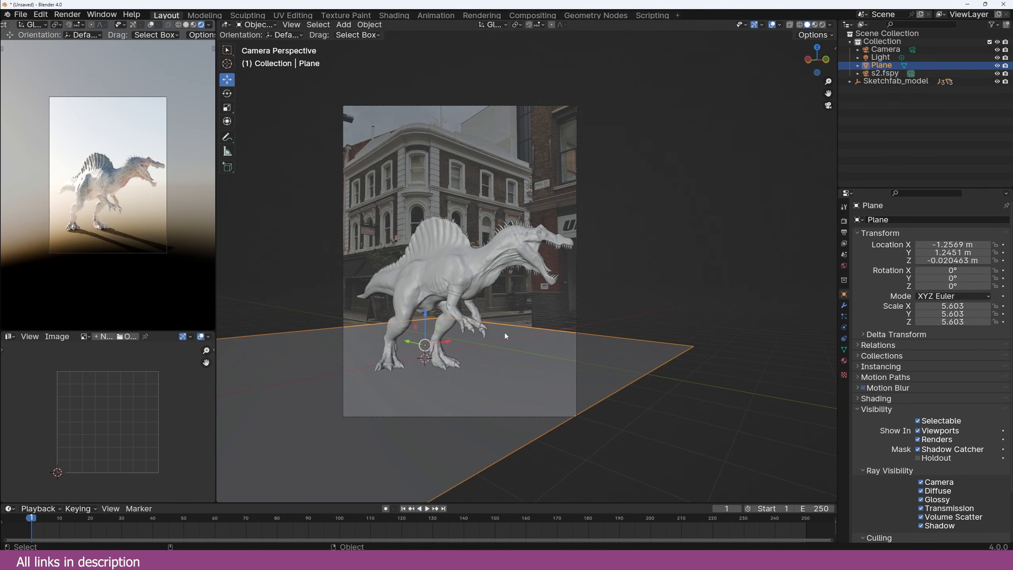
Step: Toggle X-ray to see the photo through the objects and pan the view left
{"action": "key", "text": "alt+z"}
{"action": "middle_click_drag", "start_coordinate": [554, 149], "coordinate": [541, 151], "text": "shift"}
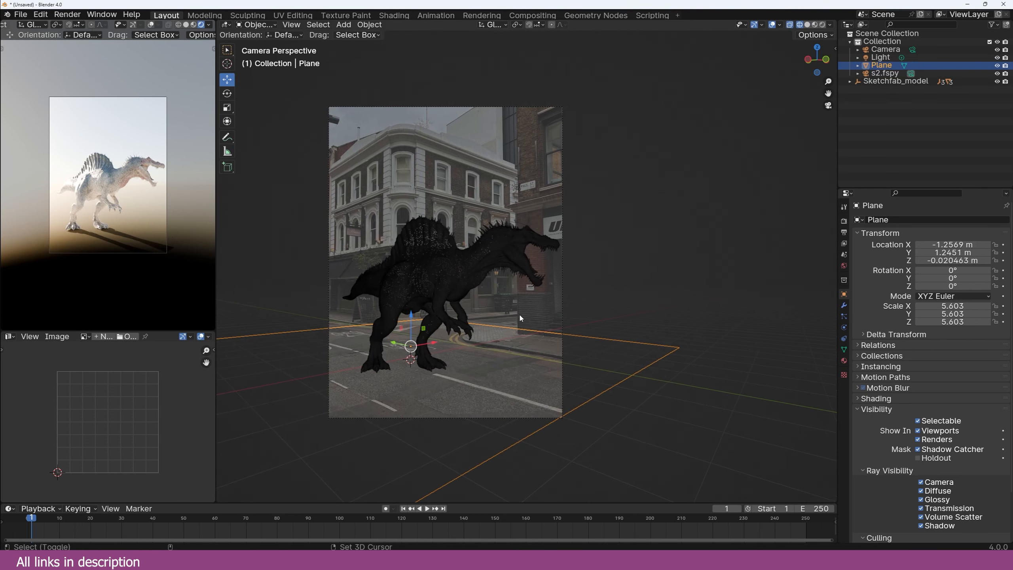
{"action": "key", "text": "shift+a"}
Step: Add a raised cube and stretch its side face into a long wall along Y
{"action": "left_click", "coordinate": [547, 333]}
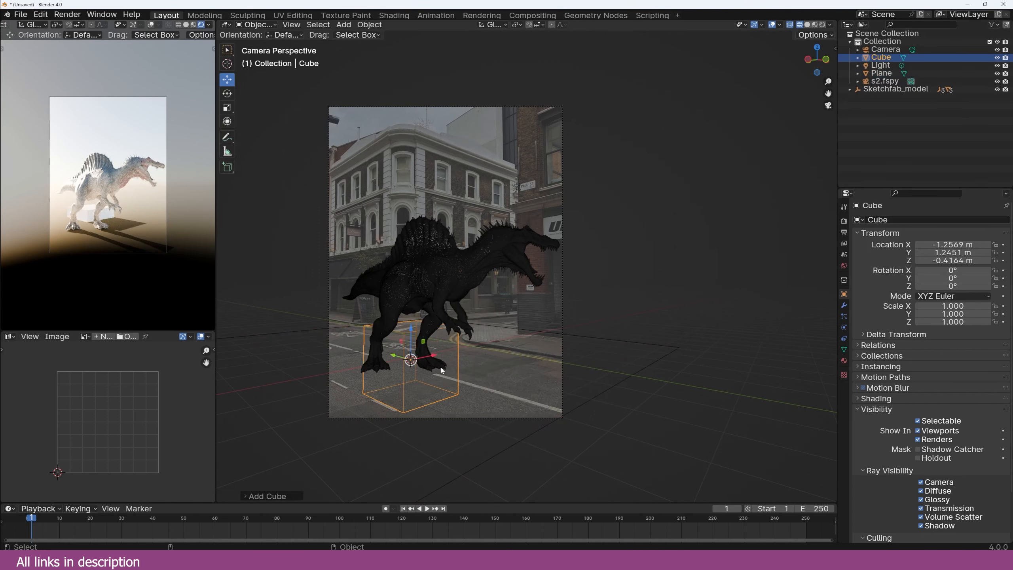
{"action": "key", "text": "g"}
{"action": "key", "text": "z"}
{"action": "left_click", "coordinate": [576, 300]}
{"action": "key", "text": "Tab"}
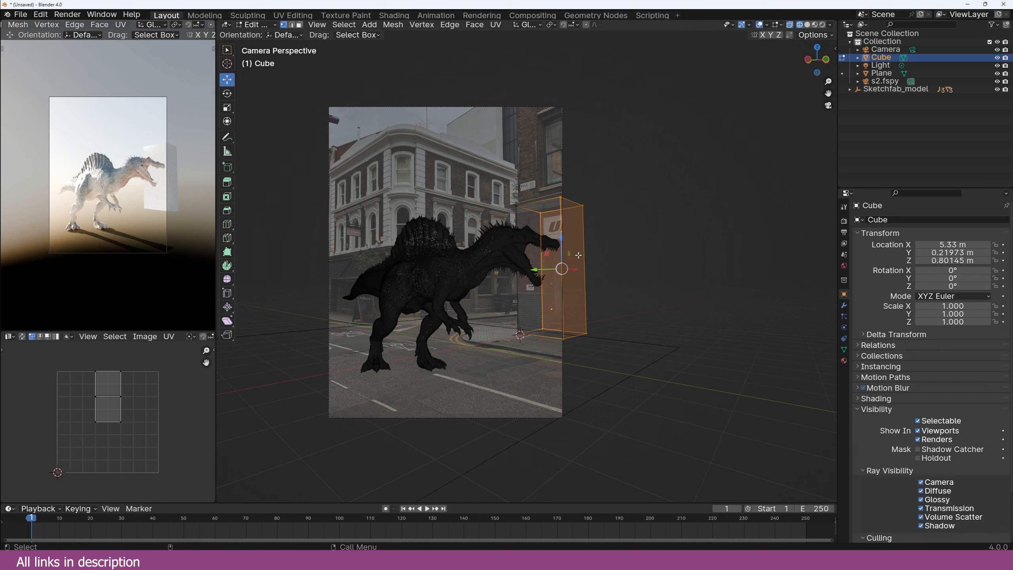
{"action": "left_click", "coordinate": [571, 260]}
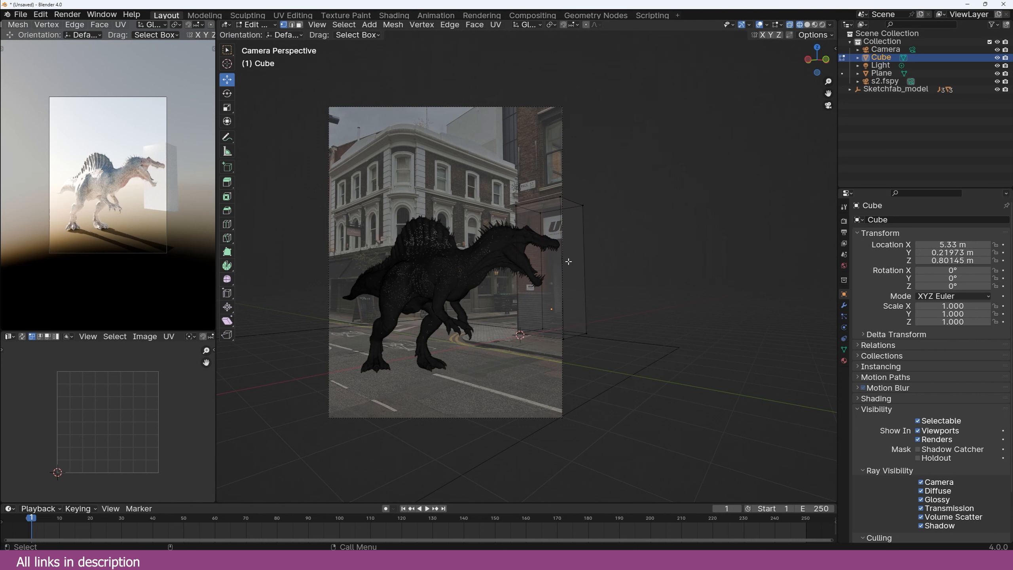
{"action": "key", "text": "3"}
{"action": "left_click", "coordinate": [570, 262]}
{"action": "left_click_drag", "start_coordinate": [544, 270], "coordinate": [596, 272]}
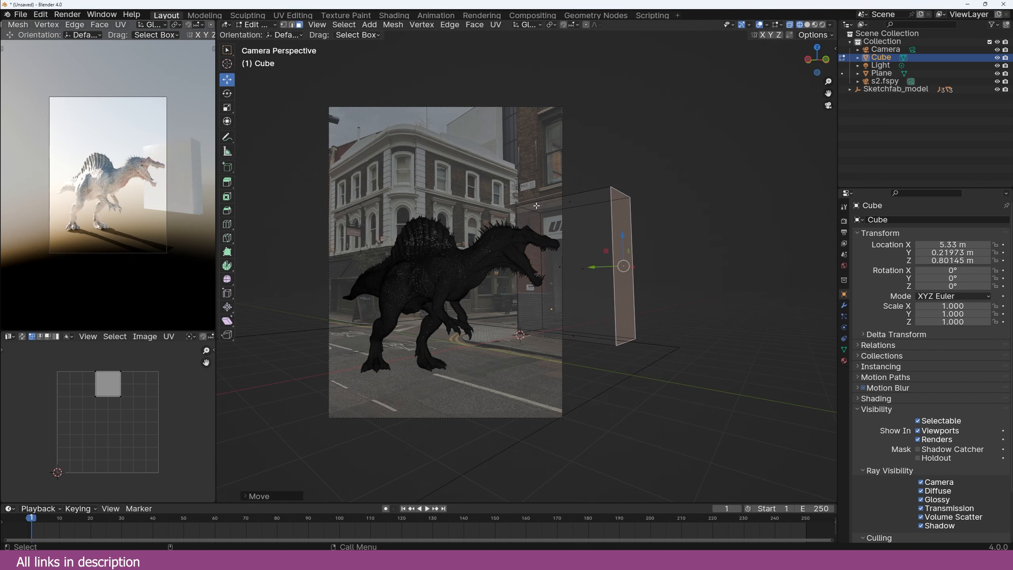
{"action": "key", "text": "Tab"}
Step: Add a second raised cube, Cube.001, and extend its faces outward
{"action": "key", "text": "shift+a"}
{"action": "key", "text": "g"}
{"action": "key", "text": "z"}
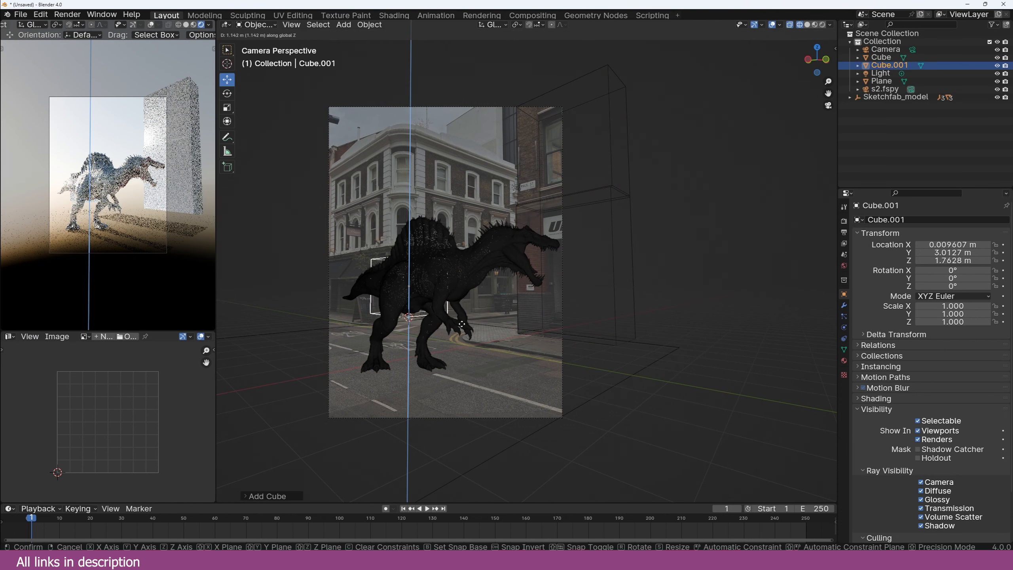
{"action": "left_click", "coordinate": [463, 325]}
{"action": "key", "text": "Tab"}
{"action": "key", "text": "g"}
{"action": "key", "text": "x"}
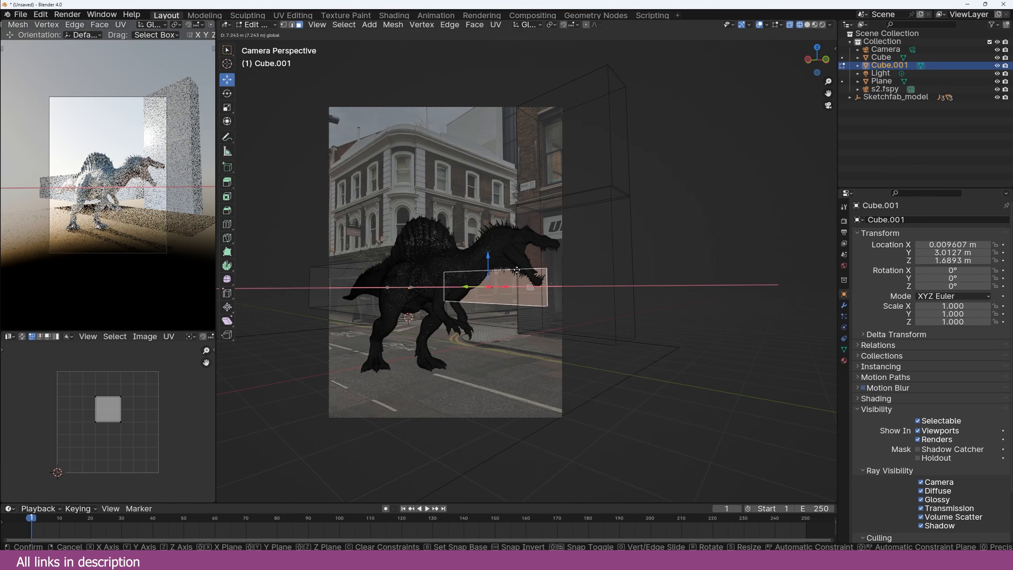
{"action": "left_click", "coordinate": [515, 273]}
{"action": "left_click", "coordinate": [424, 267]}
{"action": "key", "text": "g"}
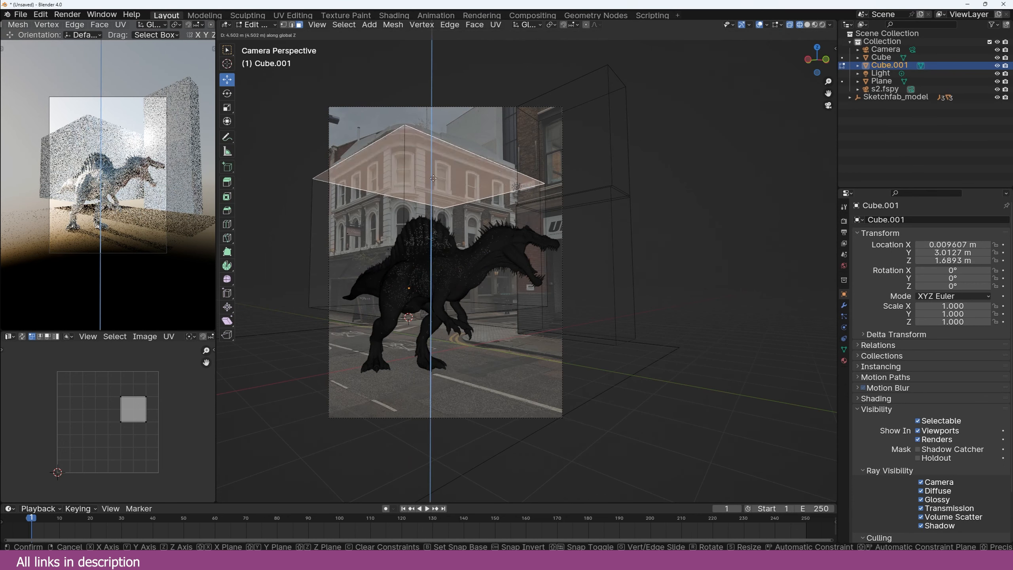
{"action": "left_click", "coordinate": [464, 240]}
Step: Raise Cube.001's top face vertically to make it a tall building block
{"action": "key", "text": "ctrl+z"}
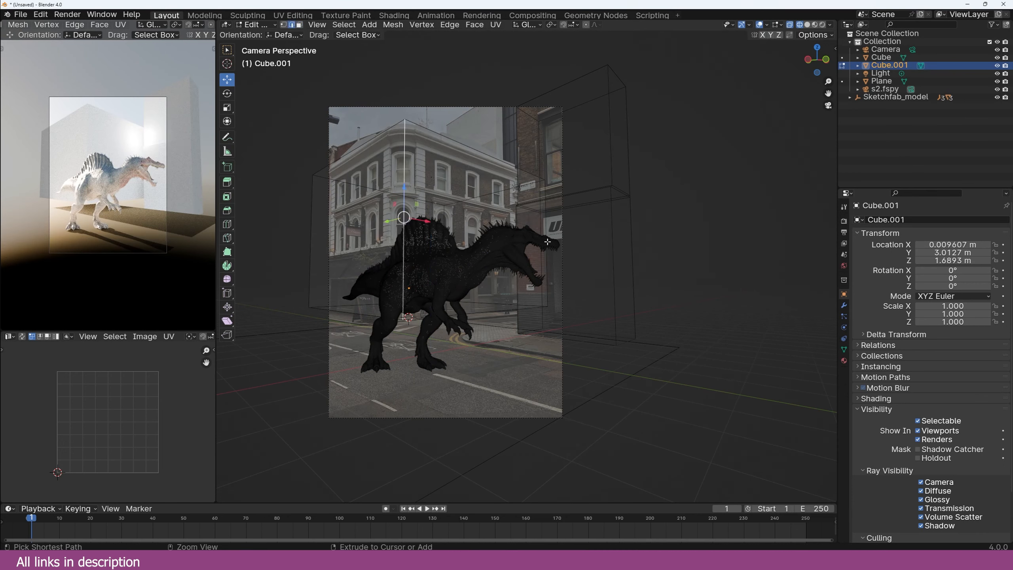
{"action": "key", "text": "3"}
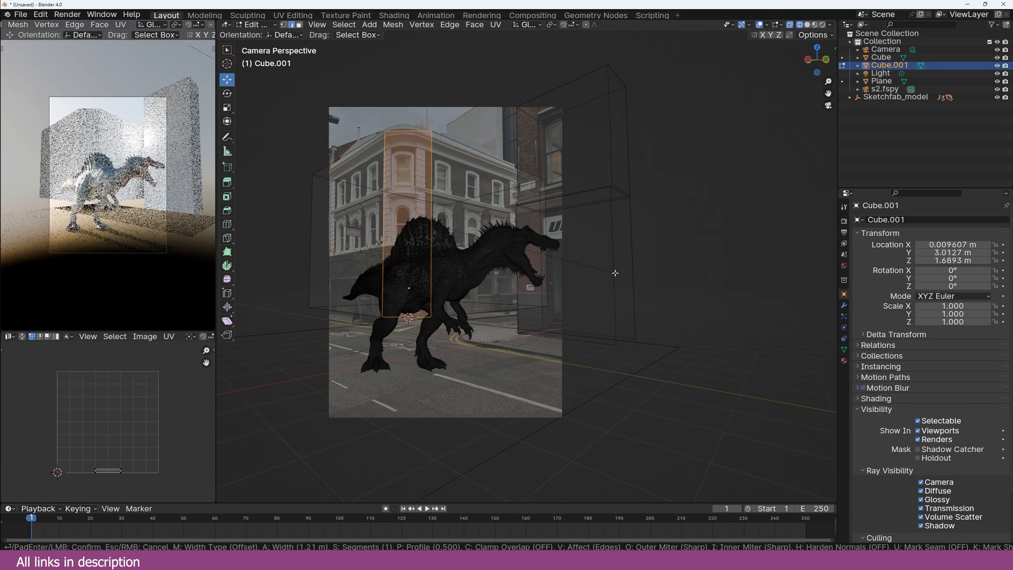
{"action": "left_click", "coordinate": [423, 158]}
{"action": "key", "text": "g"}
{"action": "key", "text": "z"}
{"action": "left_click", "coordinate": [424, 157]}
{"action": "key", "text": "Tab"}
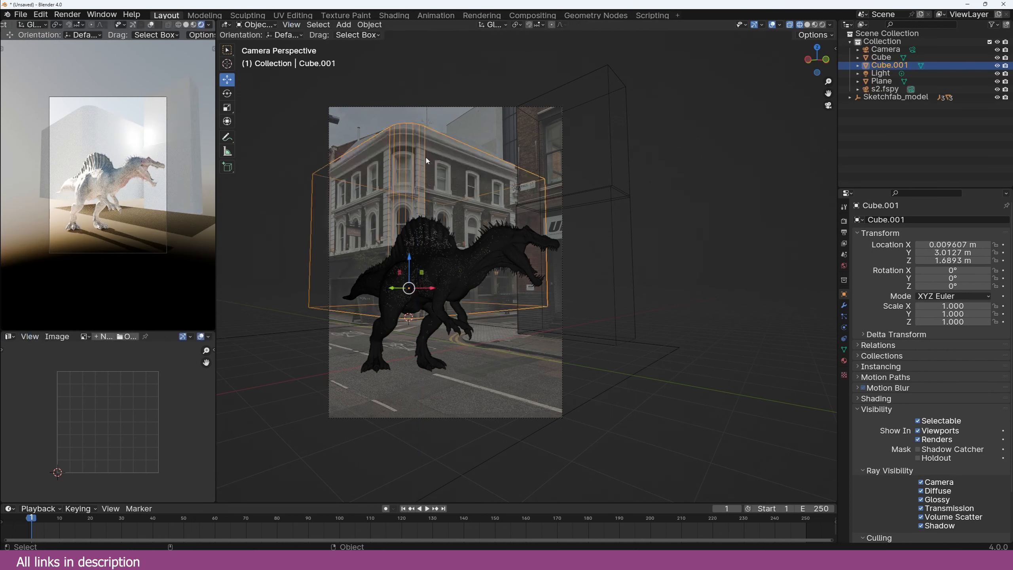
Step: Switch to Solid shading and make the right-hand wall block a shadow catcher
{"action": "key", "text": "z"}
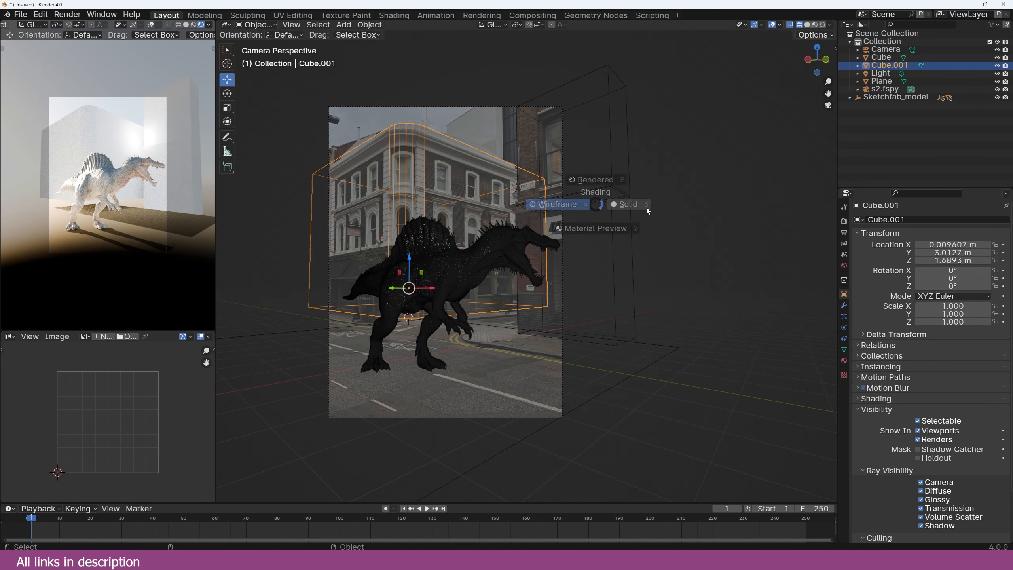
{"action": "left_click", "coordinate": [645, 207]}
{"action": "left_click", "coordinate": [622, 195]}
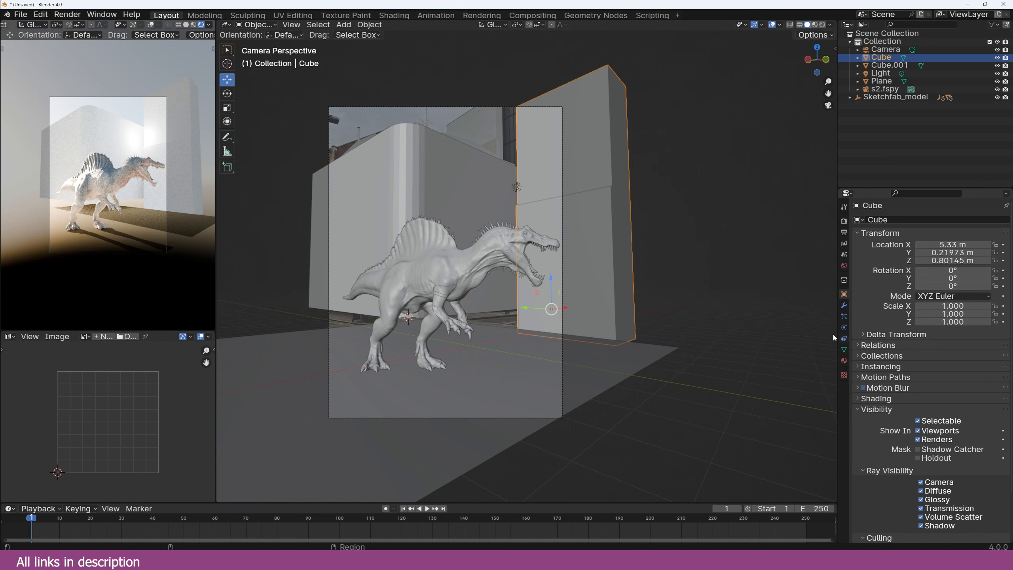
{"action": "left_click", "coordinate": [918, 449]}
Step: Create a Quick Functions sun linked to the sky world
{"action": "left_click", "coordinate": [456, 183]}
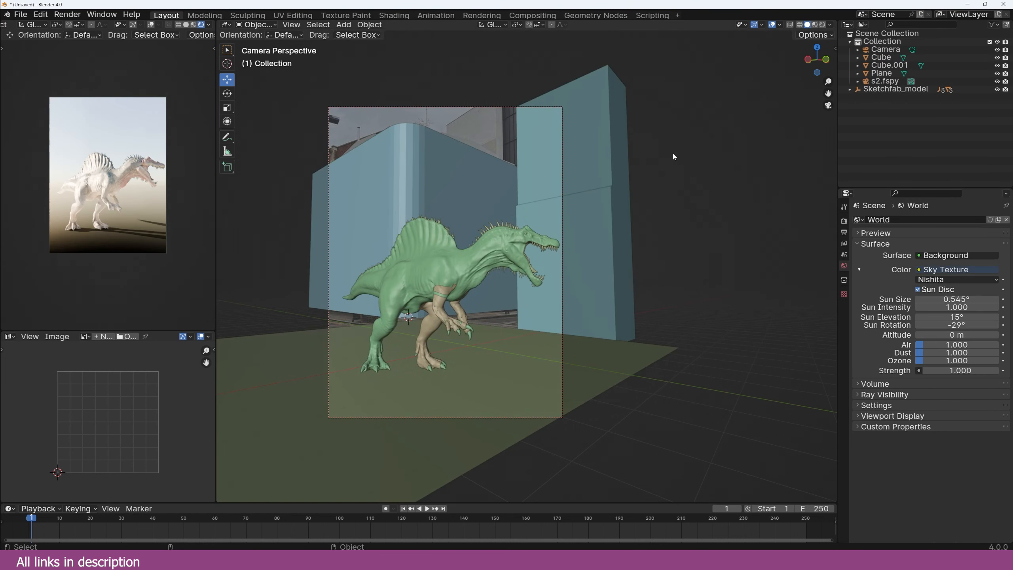
{"action": "key", "text": "n"}
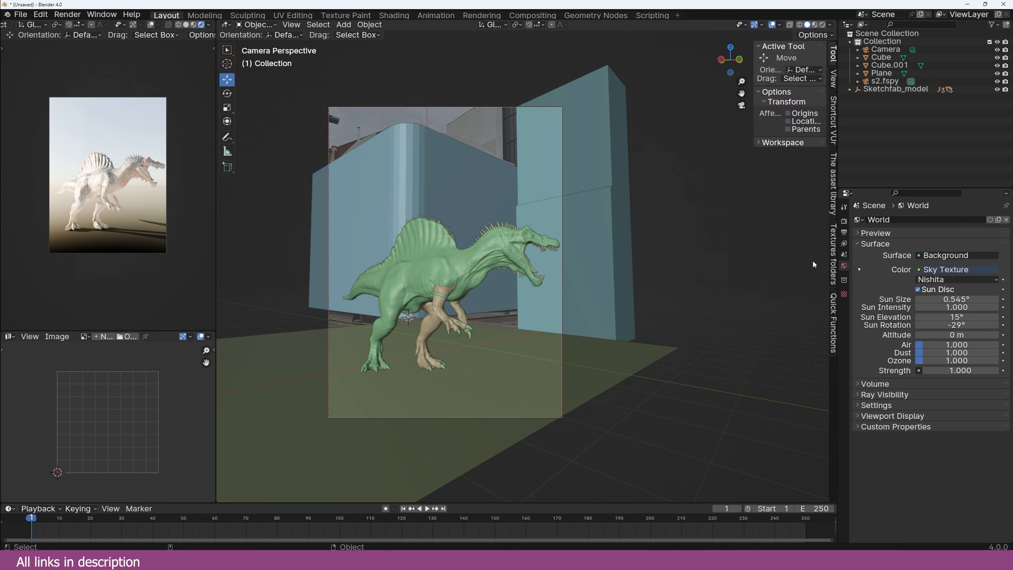
{"action": "left_click", "coordinate": [833, 321]}
{"action": "left_click", "coordinate": [774, 124]}
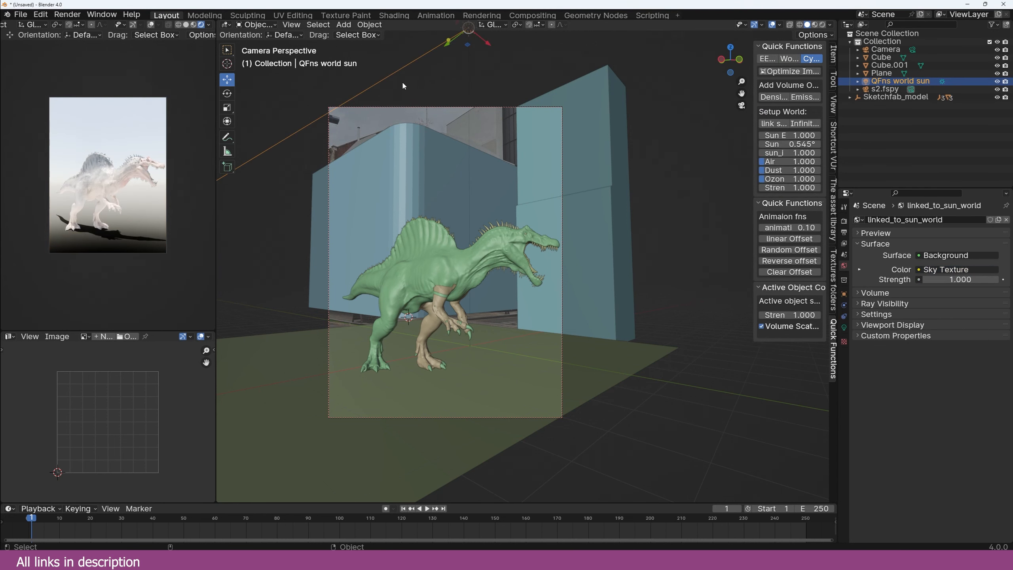
{"action": "key", "text": "t"}
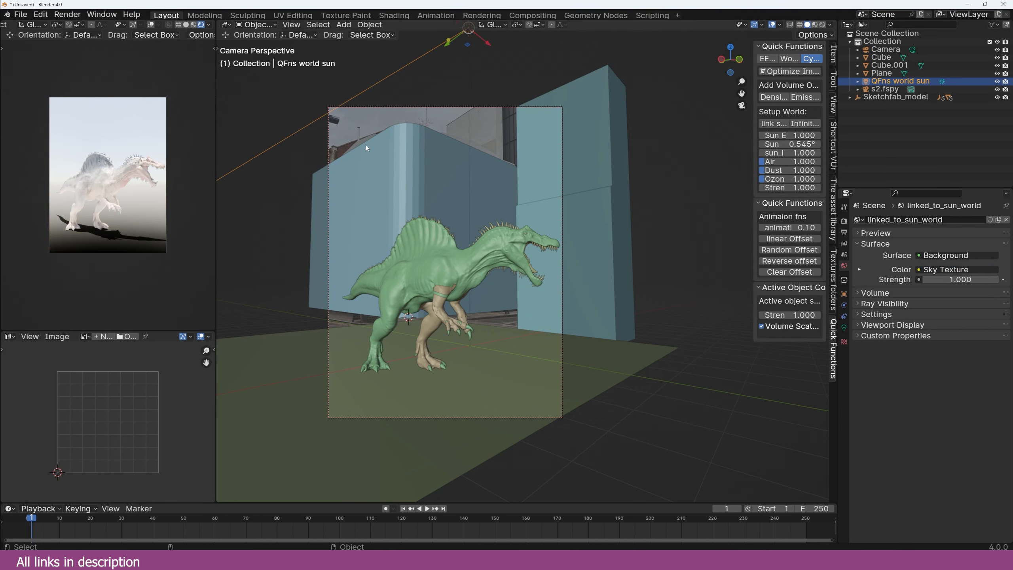
Step: Reposition and rotate the world sun, then view the rendered preview through the camera
{"action": "key", "text": "g"}
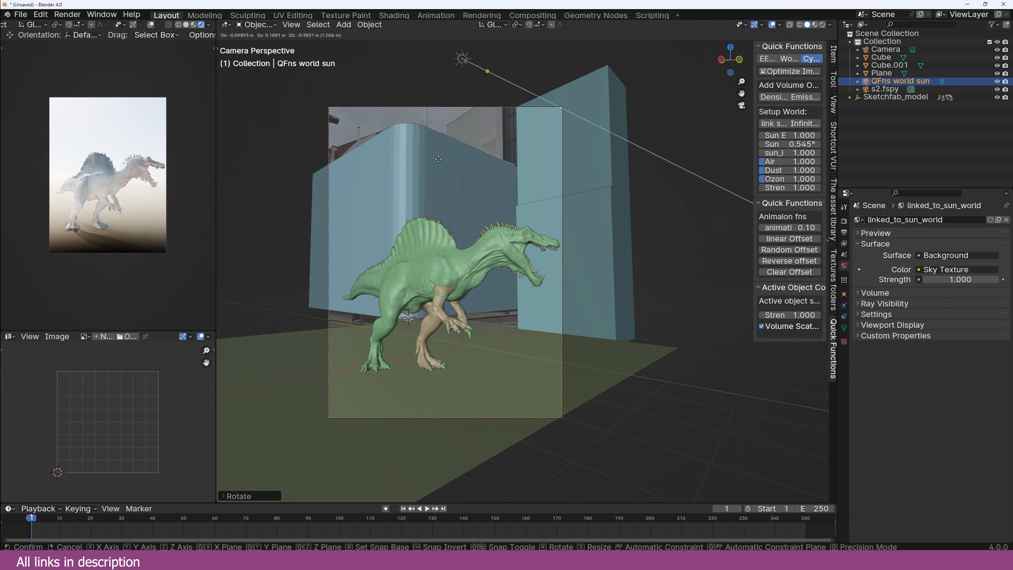
{"action": "left_click", "coordinate": [348, 263]}
{"action": "key", "text": "r"}
{"action": "key", "text": "r"}
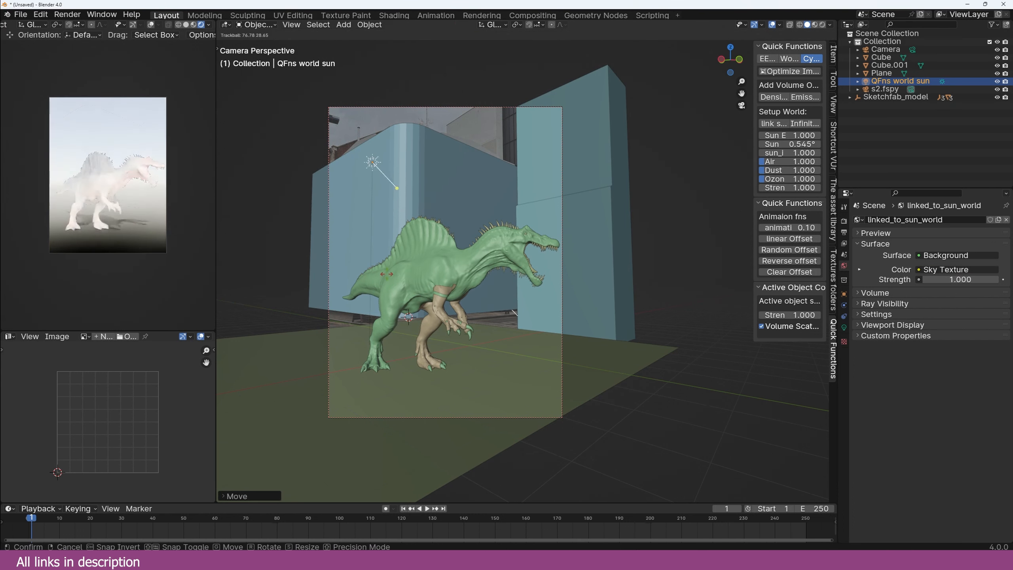
{"action": "left_click", "coordinate": [205, 243]}
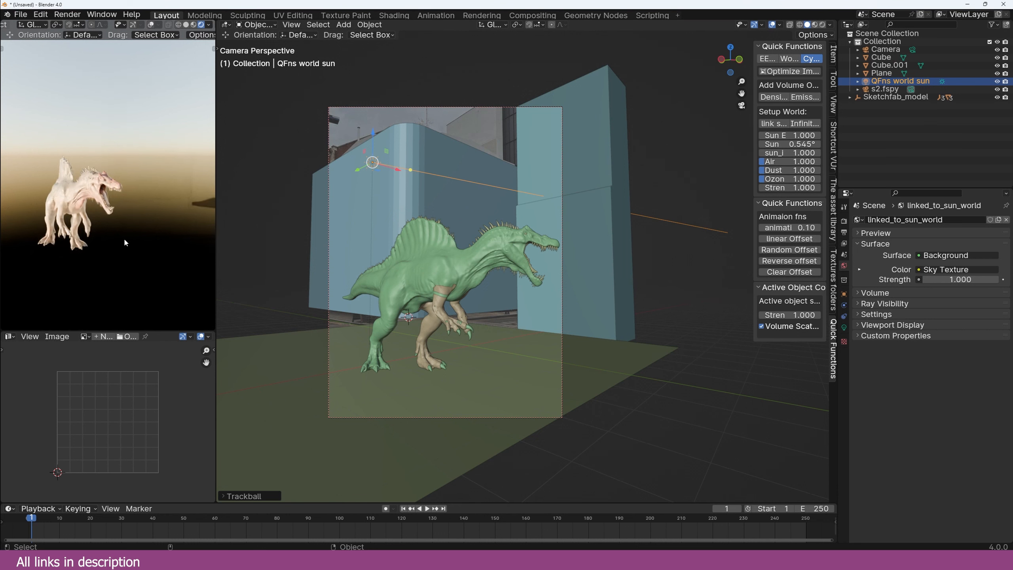
{"action": "key", "text": "KP_0"}
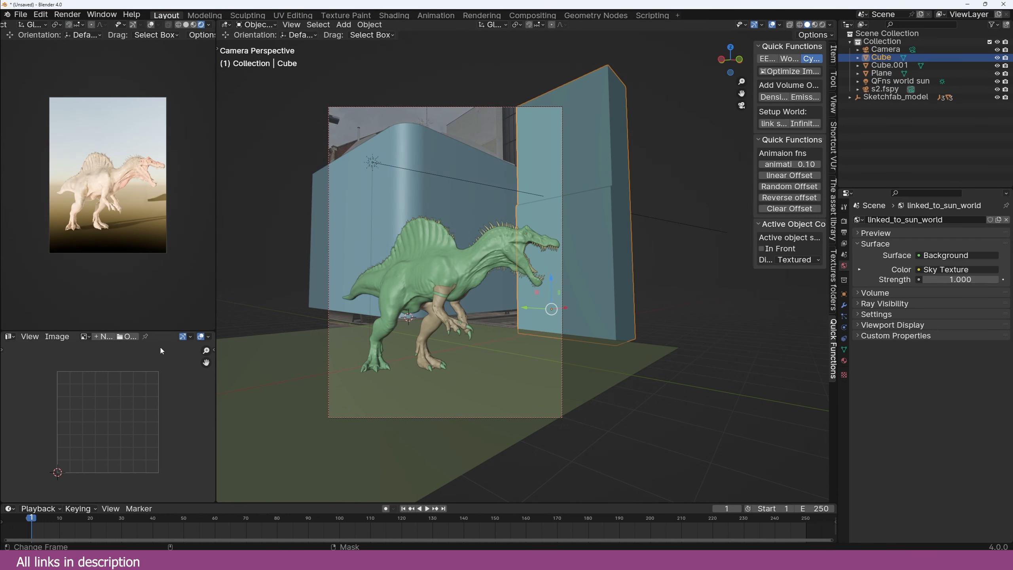
Step: Turn the panel into a Compositor with Use Nodes enabled and the preview showing the composite
{"action": "left_click", "coordinate": [10, 306]}
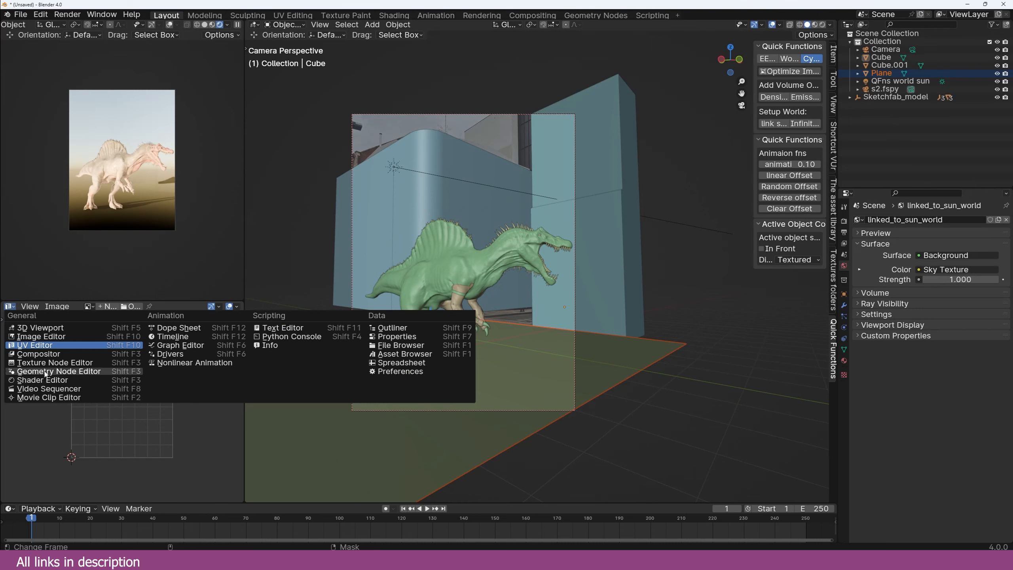
{"action": "left_click", "coordinate": [36, 375]}
{"action": "left_click", "coordinate": [162, 311]}
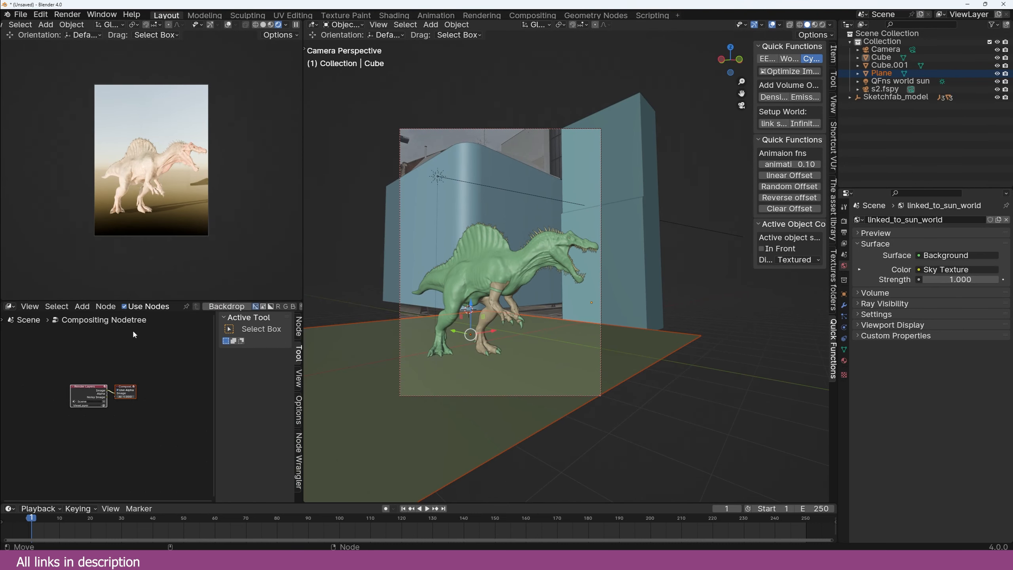
{"action": "scroll", "coordinate": [208, 95], "scroll_direction": "up", "scroll_amount": 2}
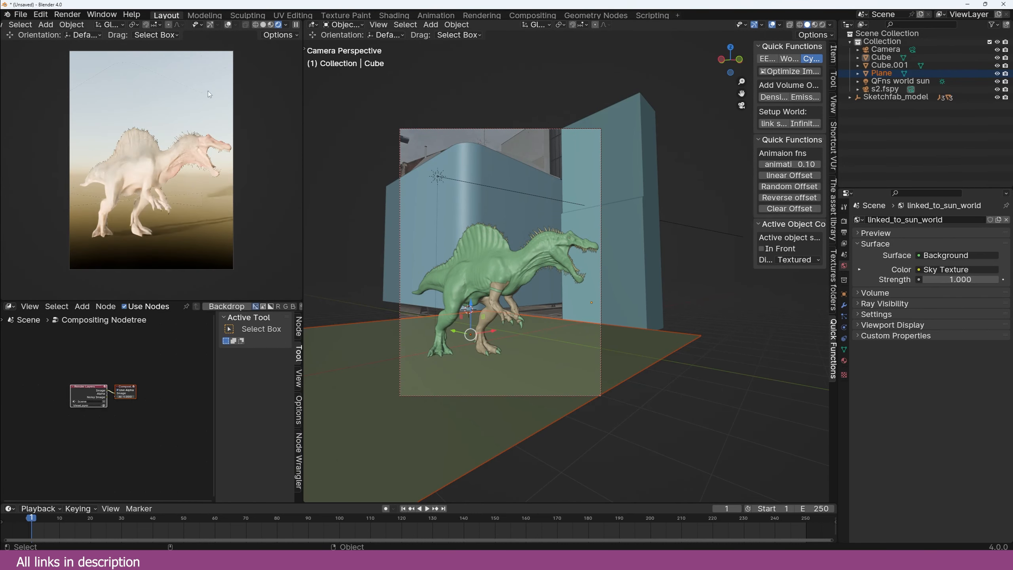
{"action": "left_click", "coordinate": [285, 24]}
{"action": "left_click", "coordinate": [343, 144]}
{"action": "scroll", "coordinate": [108, 403], "scroll_direction": "up", "scroll_amount": 6}
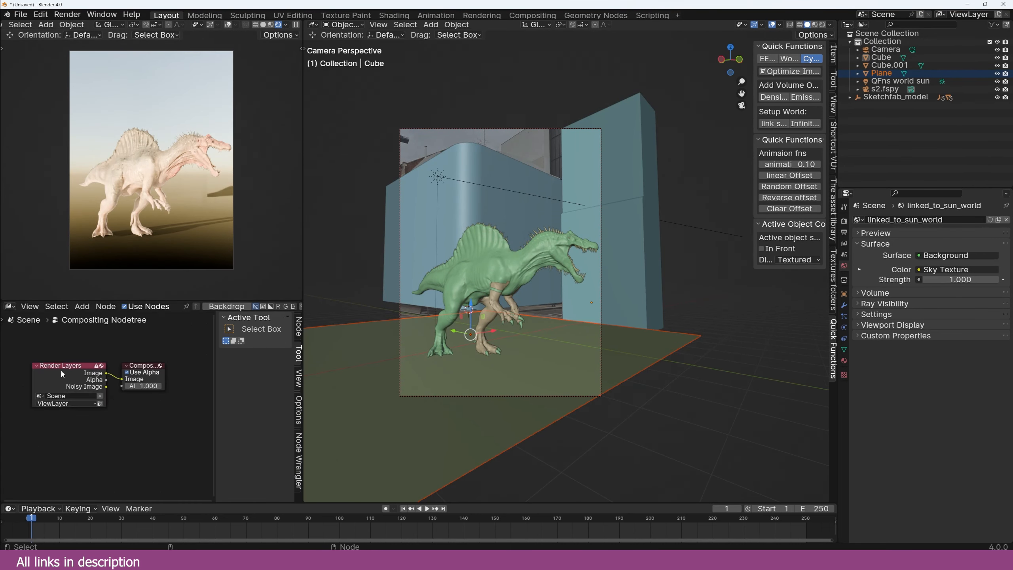
{"action": "left_click_drag", "start_coordinate": [59, 367], "coordinate": [24, 357]}
{"action": "left_click_drag", "start_coordinate": [136, 366], "coordinate": [207, 356]}
{"action": "key", "text": "n"}
Step: Enable Film > Transparent and add the s2.fspy photo as an Image node
{"action": "left_click", "coordinate": [845, 222]}
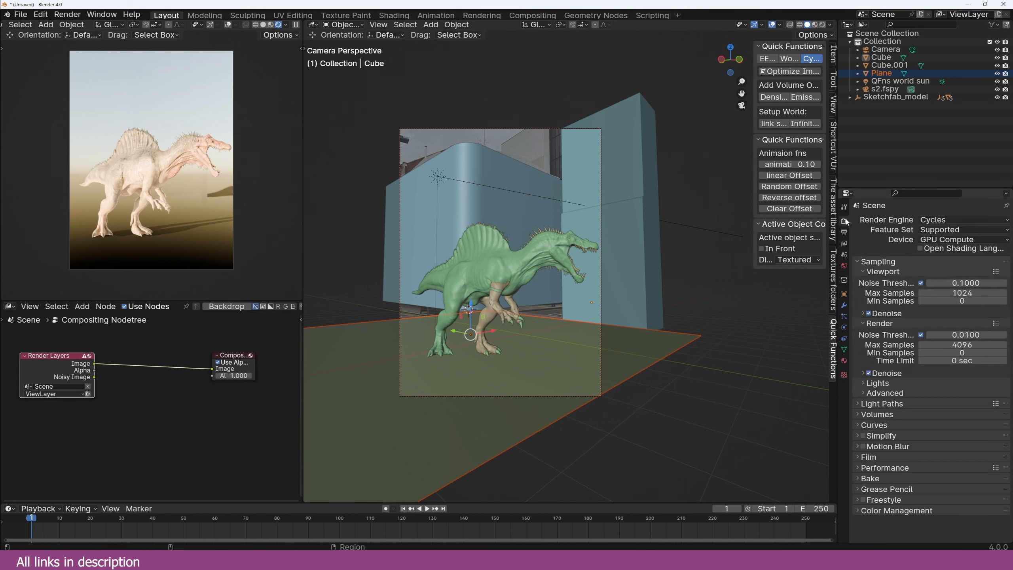
{"action": "left_click", "coordinate": [869, 458]}
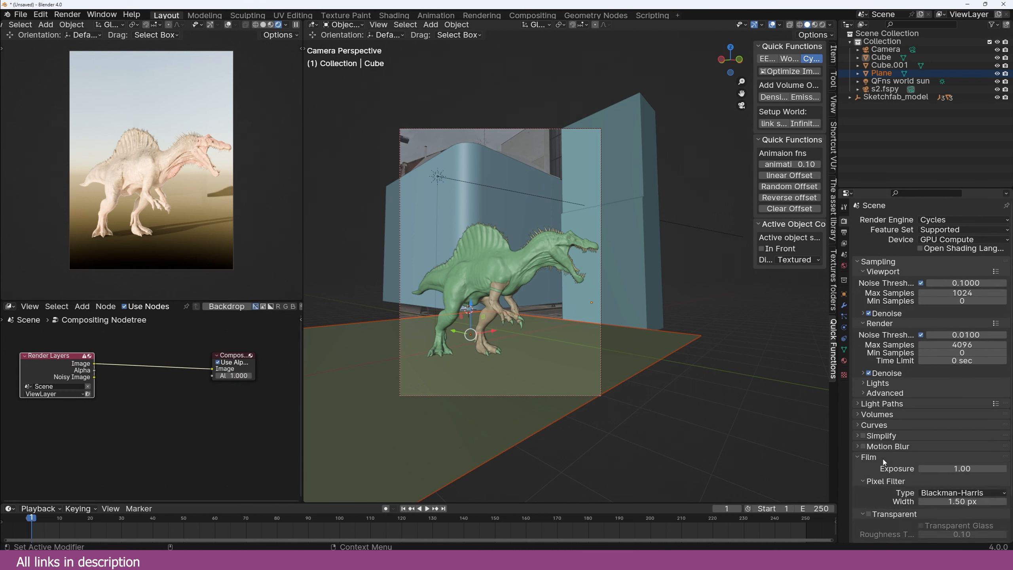
{"action": "left_click", "coordinate": [870, 515]}
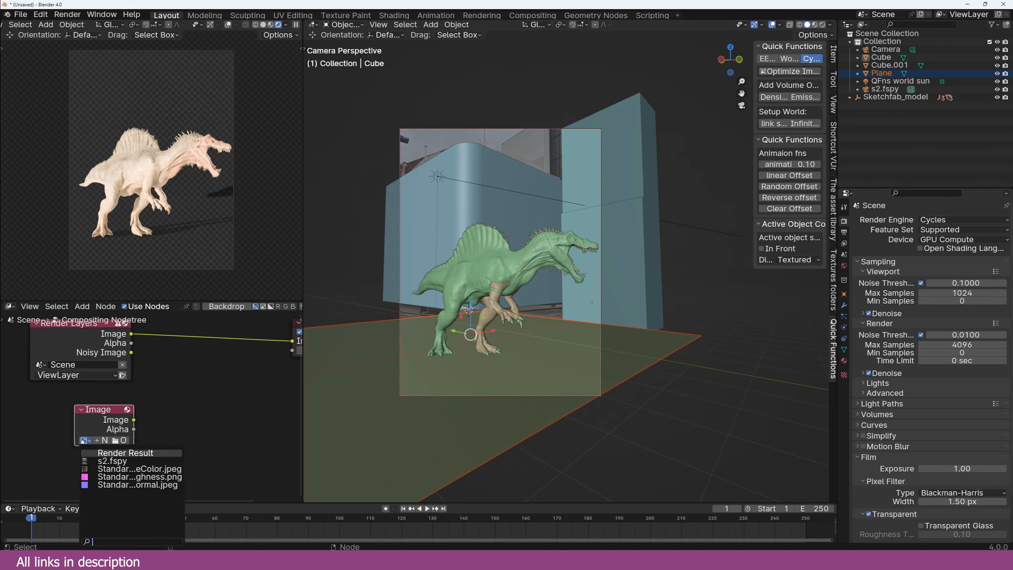
{"action": "left_click", "coordinate": [119, 477]}
{"action": "scroll", "coordinate": [137, 428], "scroll_direction": "up", "scroll_amount": 2}
{"action": "left_click_drag", "start_coordinate": [112, 424], "coordinate": [240, 402]}
{"action": "left_click", "coordinate": [82, 427], "text": "ctrl+shift"}
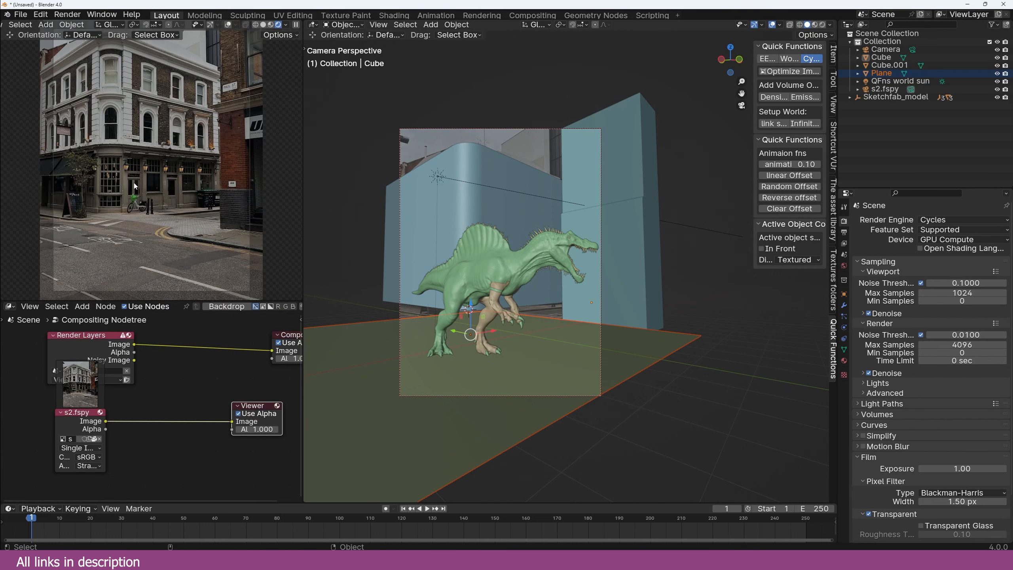
{"action": "scroll", "coordinate": [144, 389], "scroll_direction": "down", "scroll_amount": 1}
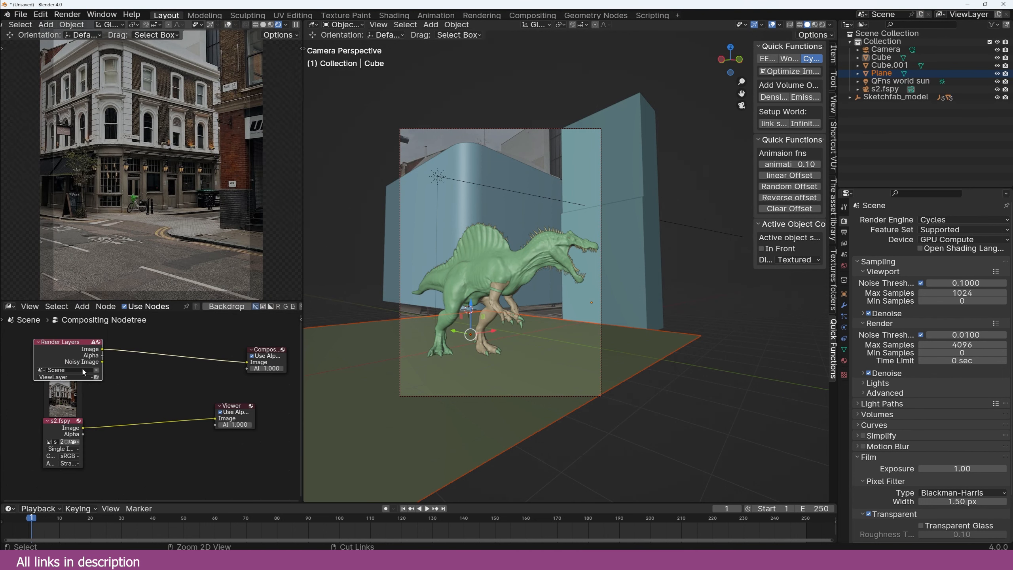
Step: Add a Mix node layering the dinosaur render over the street photo, using render Alpha as Fac
{"action": "key", "text": "shift+a"}
{"action": "left_click", "coordinate": [145, 388]}
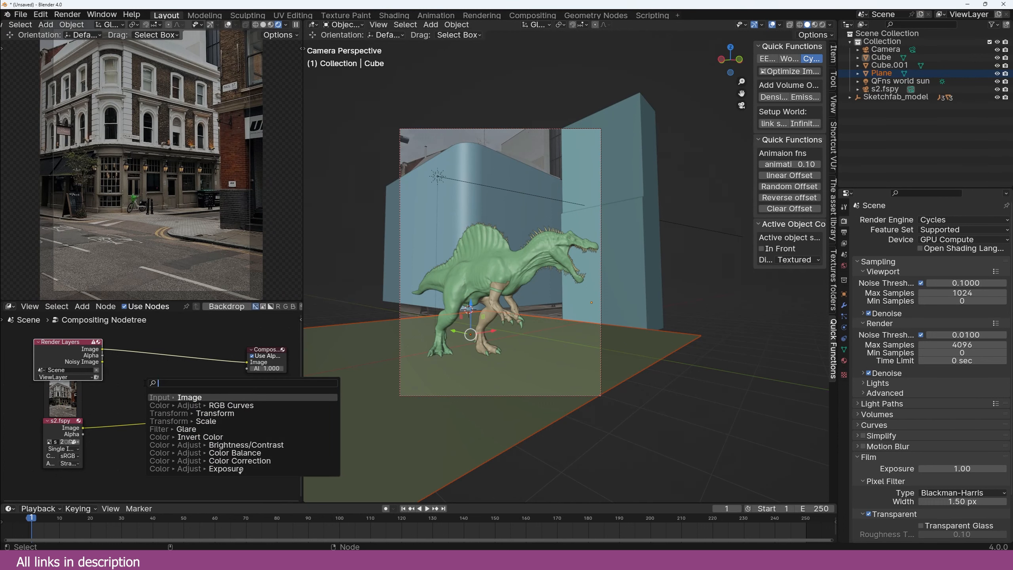
{"action": "type", "text": "mix"}
{"action": "key", "text": "Return"}
{"action": "left_click", "coordinate": [186, 361]}
{"action": "left_click_drag", "start_coordinate": [83, 429], "coordinate": [184, 396]}
{"action": "left_click_drag", "start_coordinate": [102, 349], "coordinate": [279, 394]}
{"action": "left_click_drag", "start_coordinate": [79, 359], "coordinate": [184, 389]}
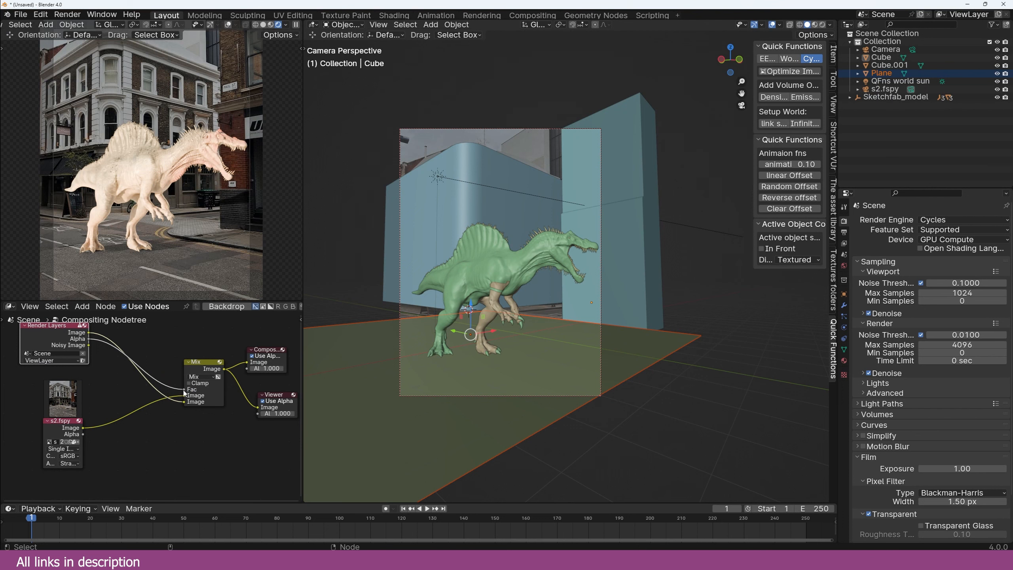
{"action": "left_click", "coordinate": [558, 196]}
Step: Rotate the QFns world sun to 17.1° elevation and 102° rotation
{"action": "key", "text": "r"}
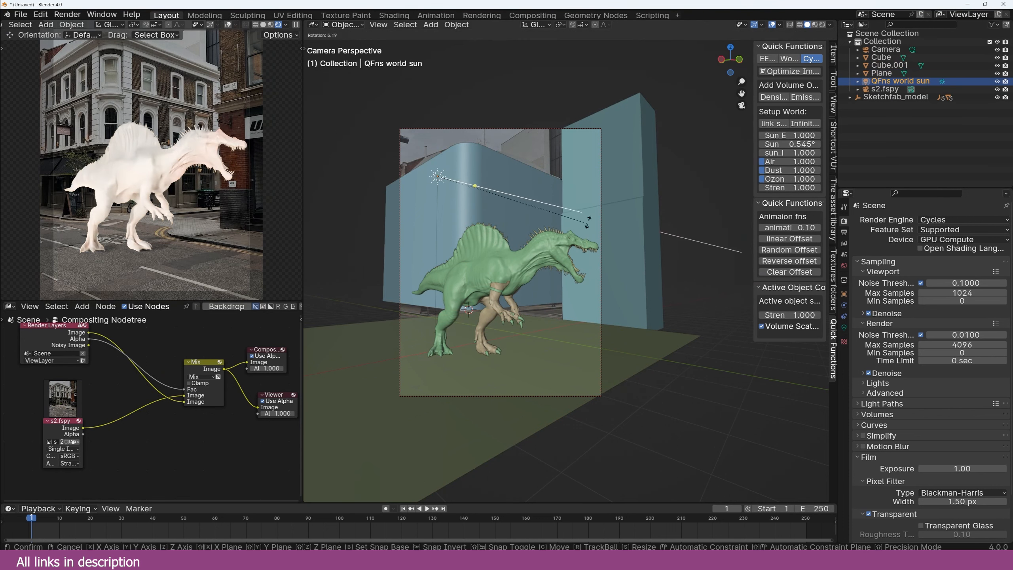
{"action": "left_click", "coordinate": [611, 210]}
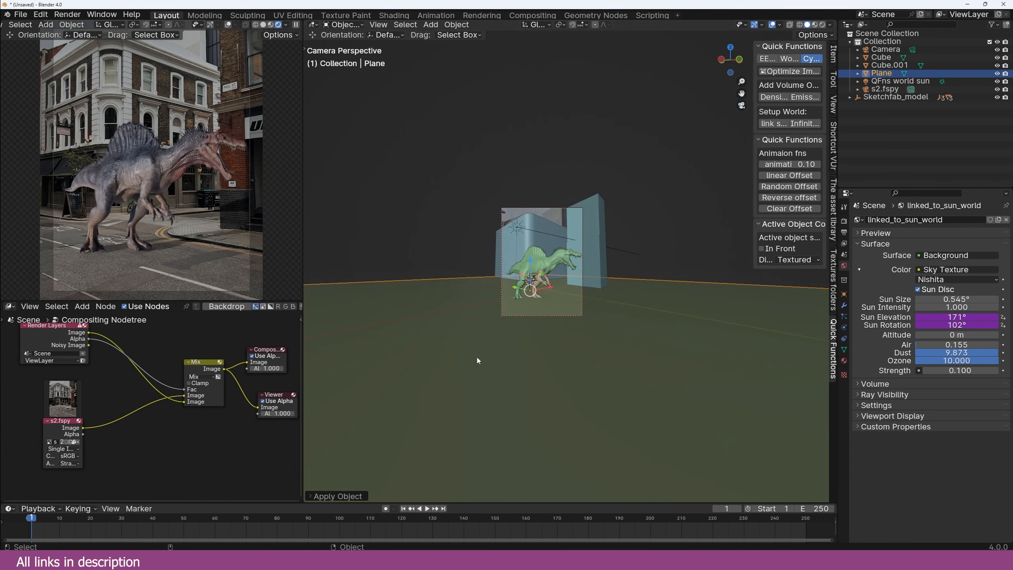
{"action": "scroll", "coordinate": [501, 301], "scroll_direction": "up", "scroll_amount": 4}
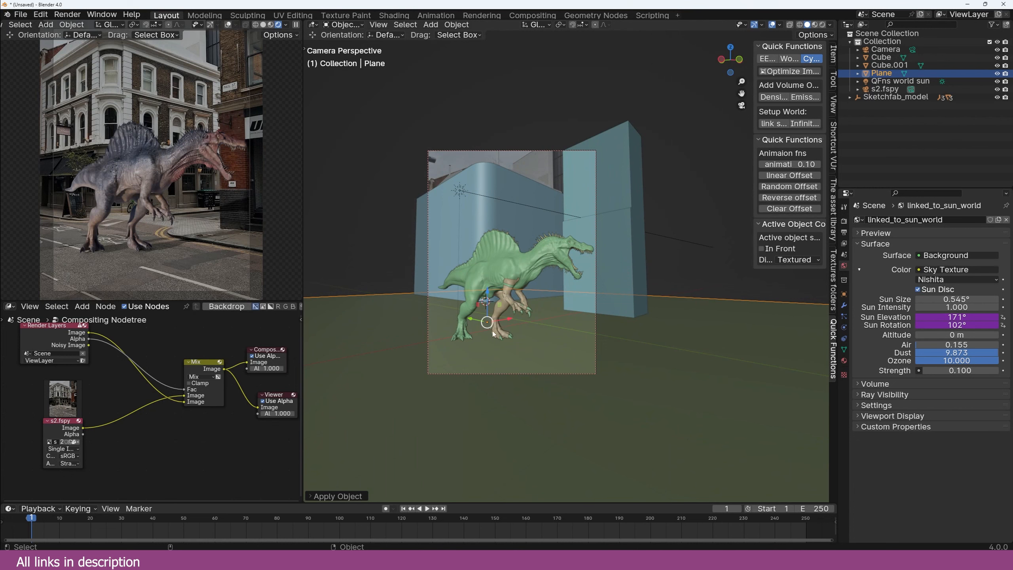
Step: Subdivide the ground plane and UV-unwrap it with Project from View
{"action": "key", "text": "Tab"}
{"action": "scroll", "coordinate": [494, 333], "scroll_direction": "down", "scroll_amount": 1}
{"action": "right_click", "coordinate": [542, 309]}
{"action": "left_click", "coordinate": [542, 310]}
{"action": "right_click", "coordinate": [542, 310]}
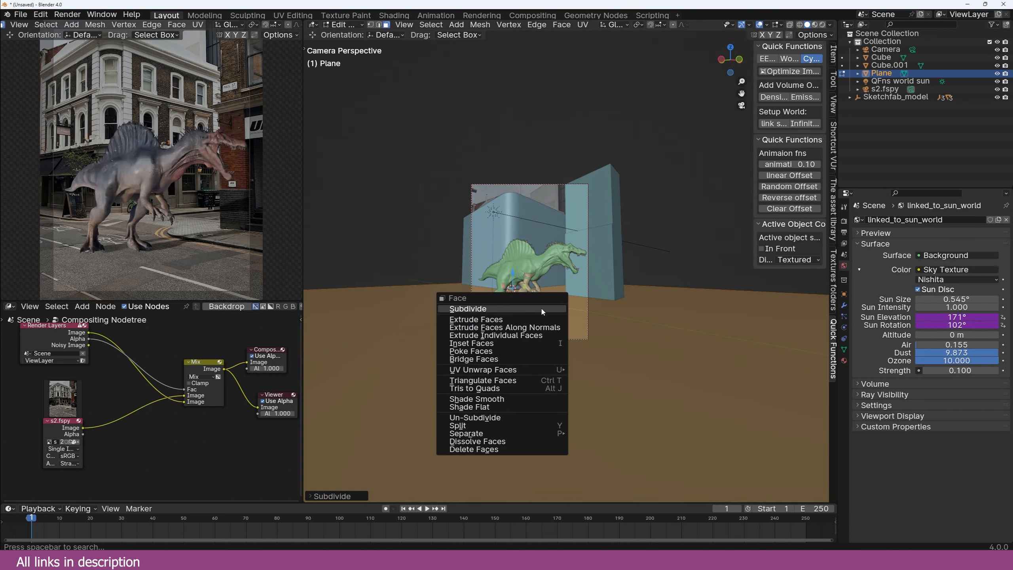
{"action": "key", "text": "Tab"}
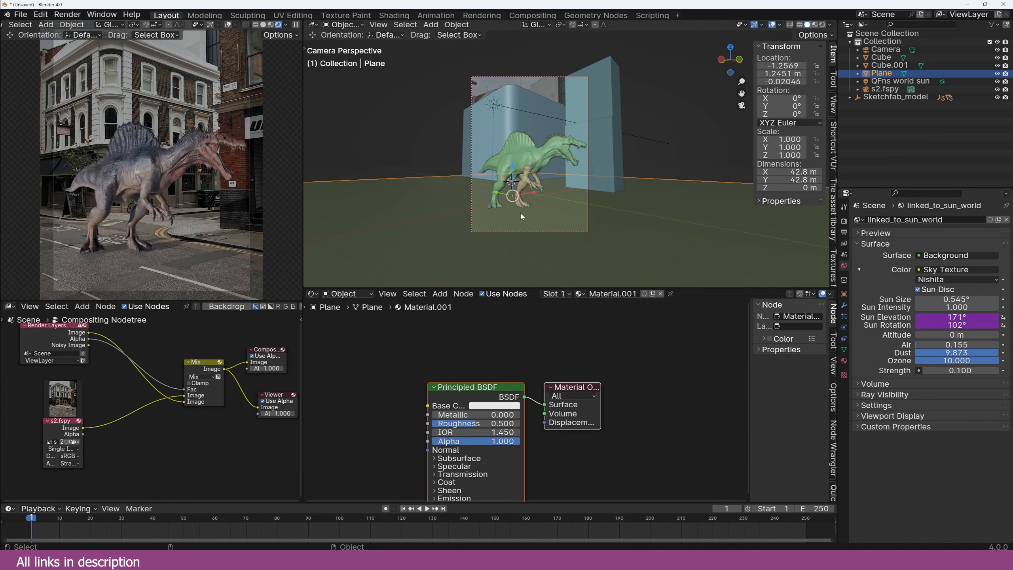
{"action": "key", "text": "Tab"}
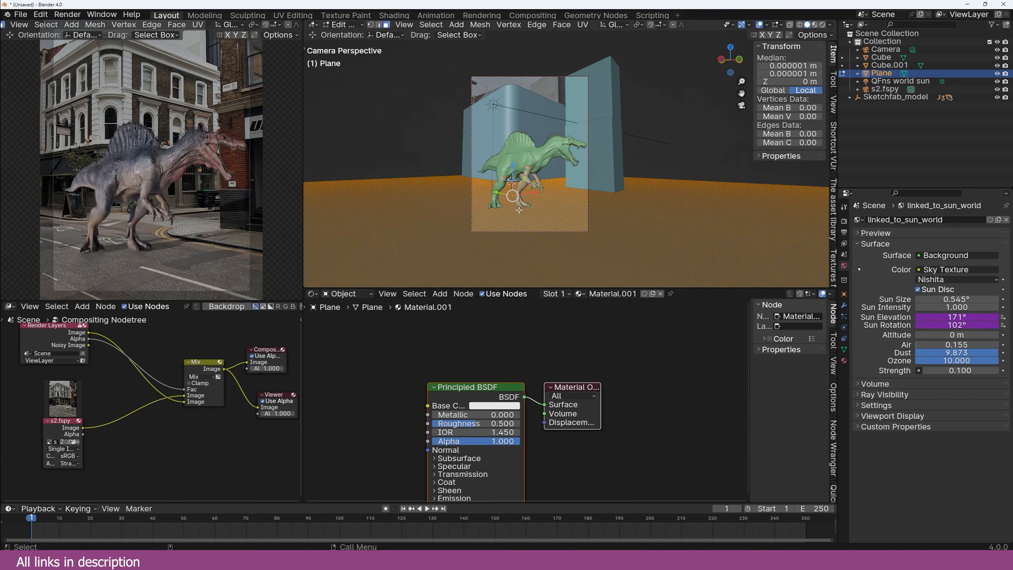
{"action": "key", "text": "u"}
{"action": "left_click", "coordinate": [497, 273]}
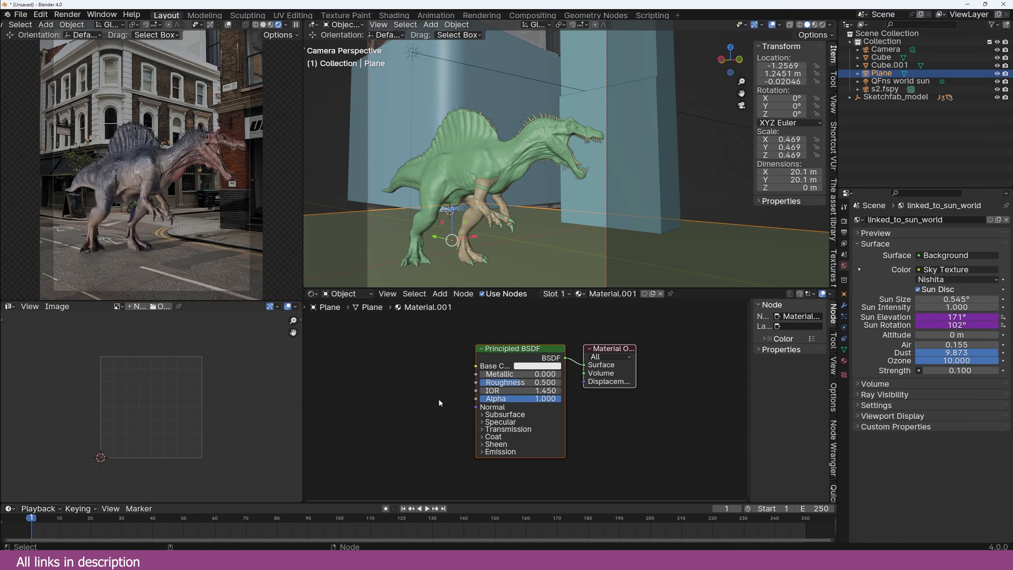
Step: Add an Image Texture node with s2.fspy and link its colour to Base Color
{"action": "key", "text": "shift+a"}
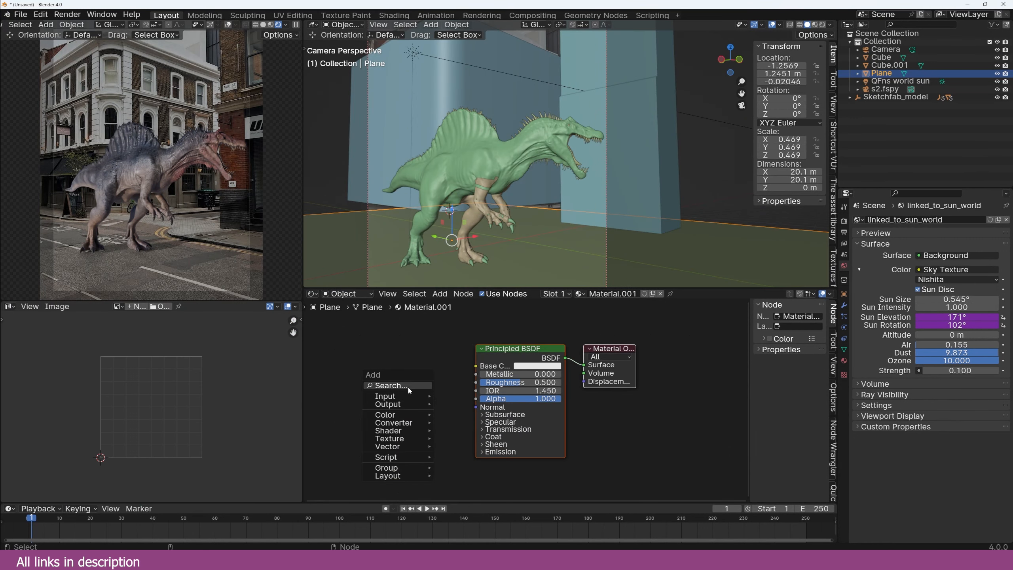
{"action": "type", "text": "tex"}
{"action": "left_click", "coordinate": [463, 434]}
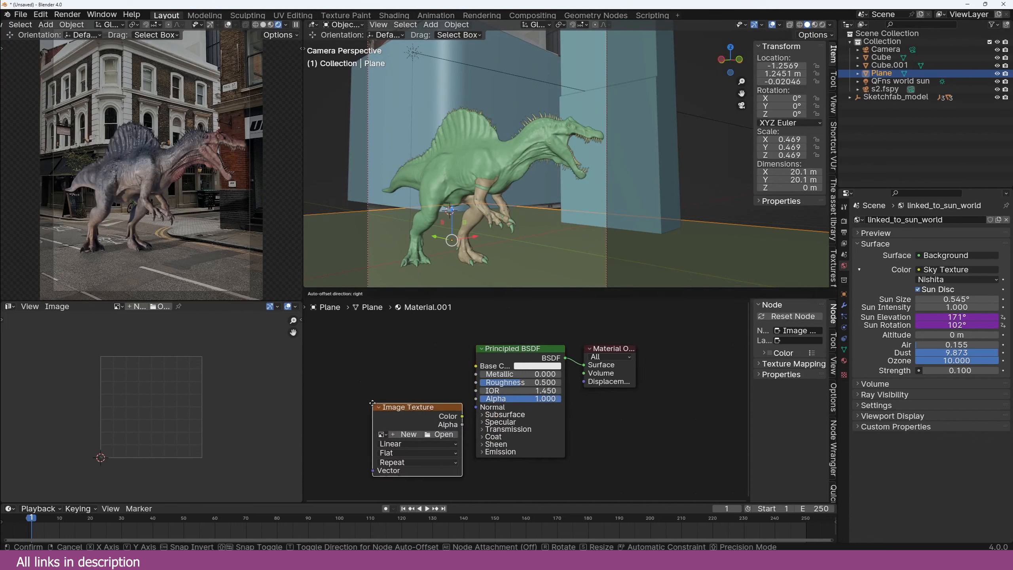
{"action": "left_click", "coordinate": [373, 404]}
{"action": "left_click", "coordinate": [384, 434]}
{"action": "left_click", "coordinate": [405, 454]}
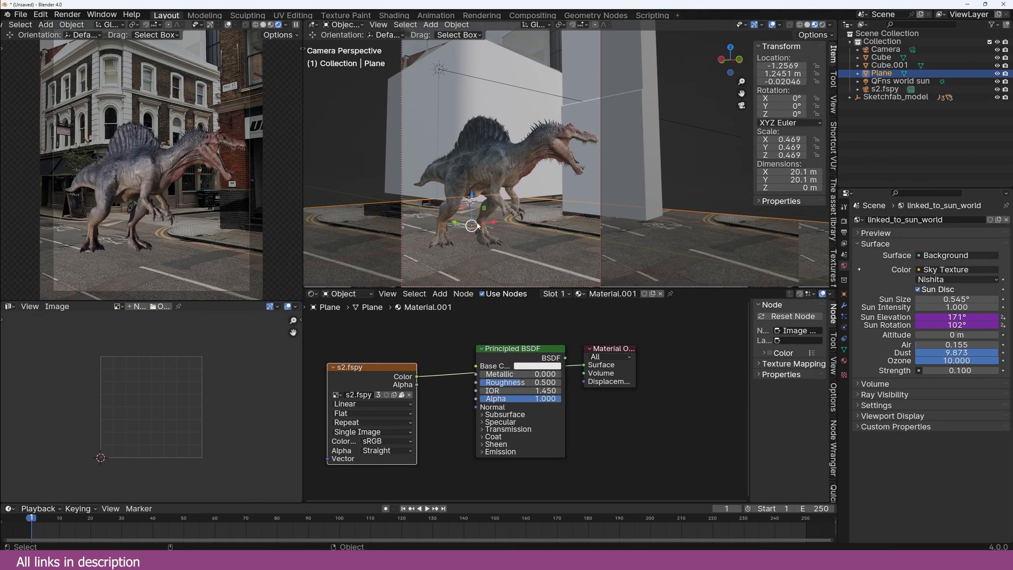
{"action": "left_click_drag", "start_coordinate": [417, 376], "coordinate": [477, 366]}
{"action": "left_click", "coordinate": [510, 358], "text": "ctrl+shift"}
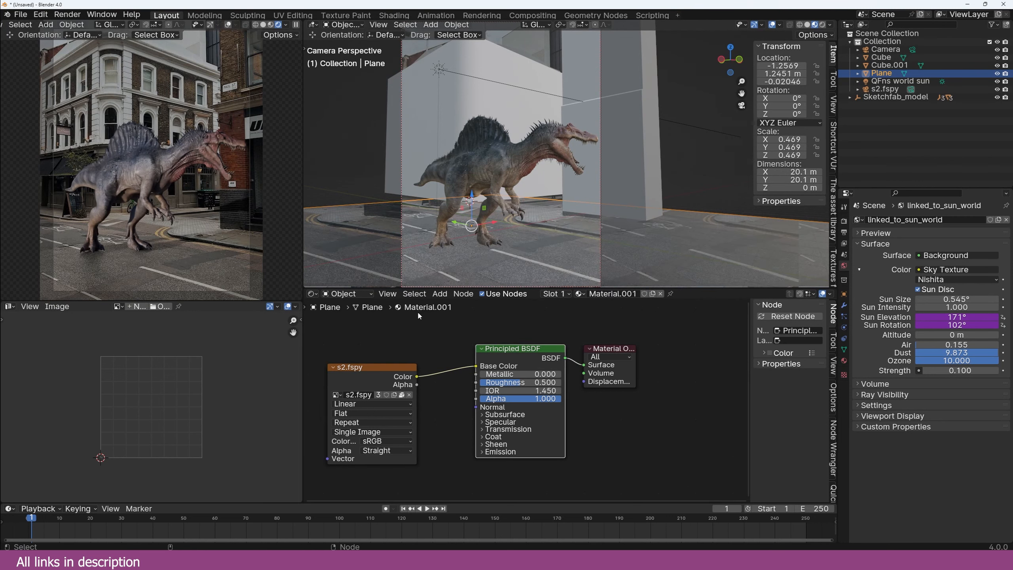
{"action": "mouse_move", "coordinate": [539, 275]}
{"action": "middle_mouse_down"}
{"action": "mouse_move", "coordinate": [600, 253]}
{"action": "mouse_move", "coordinate": [521, 271]}
{"action": "middle_mouse_up"}
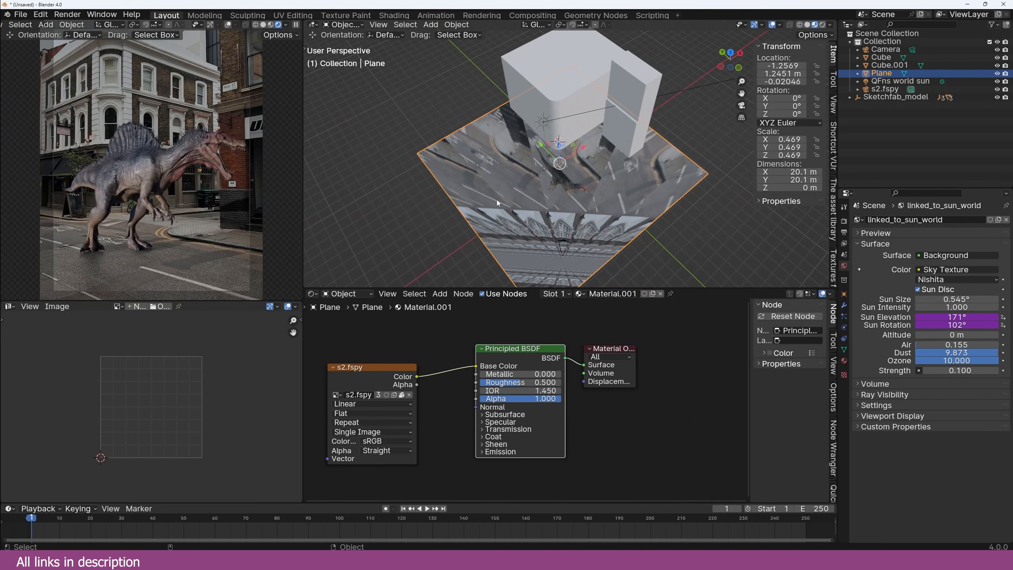
Step: In top view, circle-select the ground vertices around the dinosaur and separate them into Plane.001
{"action": "key", "text": "KP_0"}
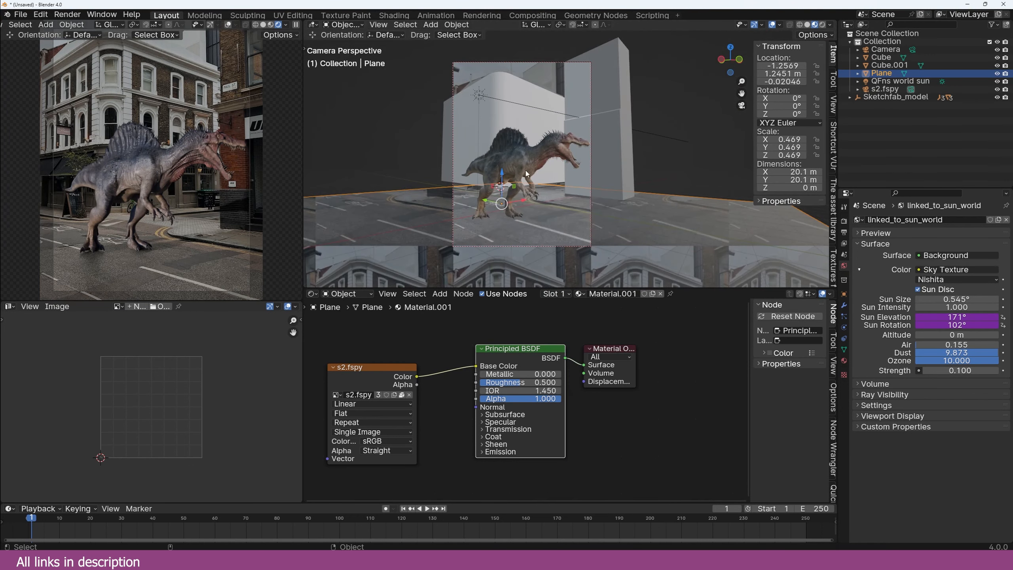
{"action": "key", "text": "KP_7"}
{"action": "scroll", "coordinate": [617, 214], "scroll_direction": "up", "scroll_amount": 8}
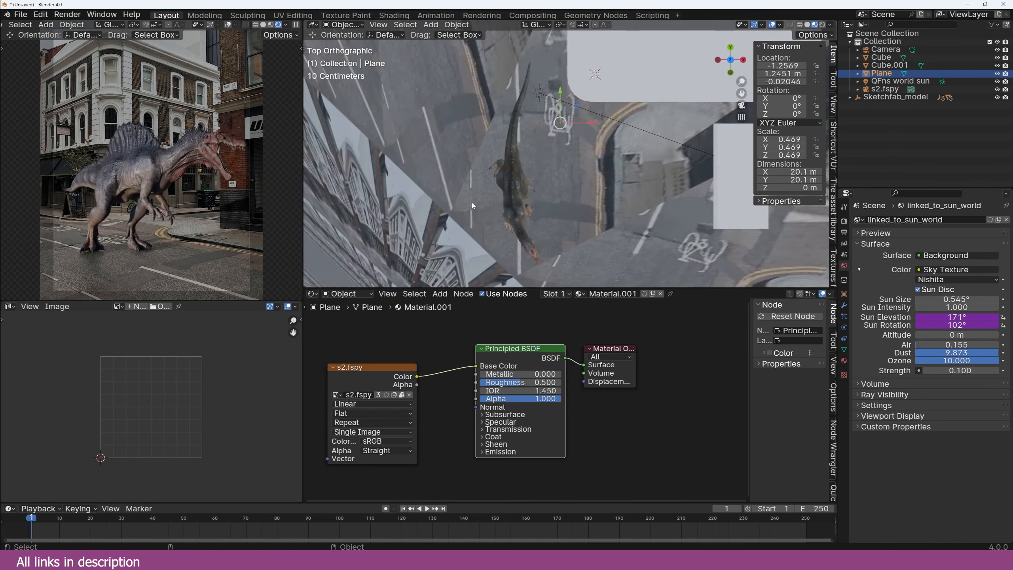
{"action": "key", "text": "Tab"}
{"action": "key", "text": "c"}
{"action": "mouse_move", "coordinate": [499, 156]}
{"action": "left_mouse_down"}
{"action": "mouse_move", "coordinate": [471, 132]}
{"action": "mouse_move", "coordinate": [477, 111]}
{"action": "mouse_move", "coordinate": [425, 164]}
{"action": "mouse_move", "coordinate": [472, 230]}
{"action": "mouse_move", "coordinate": [511, 216]}
{"action": "mouse_move", "coordinate": [474, 136]}
{"action": "mouse_move", "coordinate": [443, 106]}
{"action": "mouse_move", "coordinate": [458, 247]}
{"action": "mouse_move", "coordinate": [444, 199]}
{"action": "left_mouse_up"}
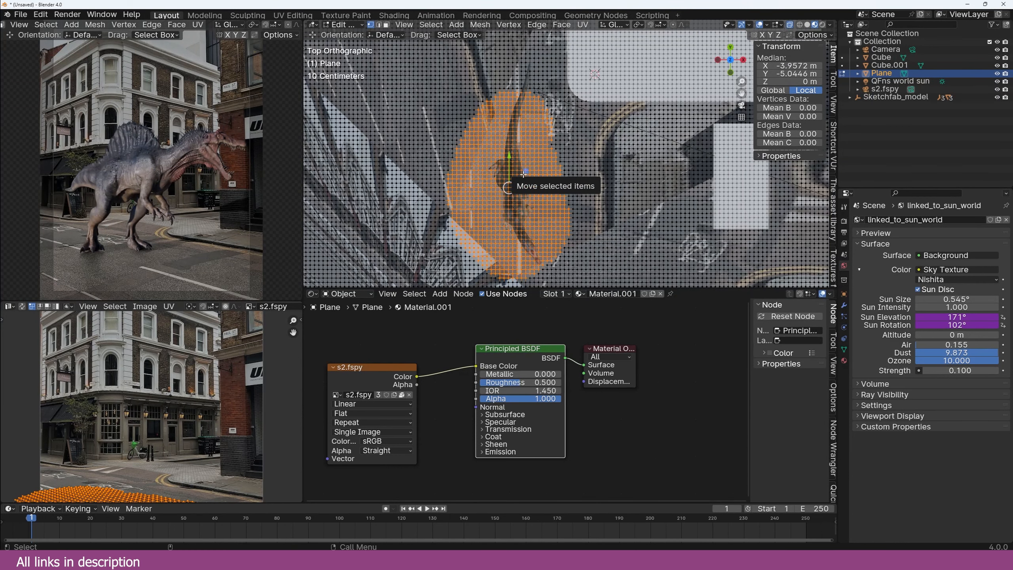
{"action": "key", "text": "p"}
{"action": "left_click", "coordinate": [524, 176]}
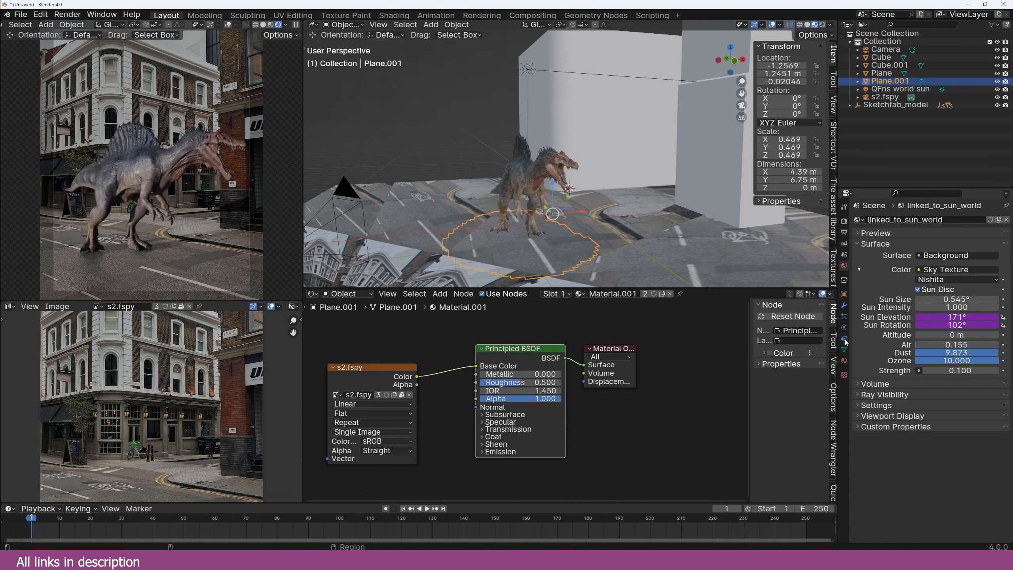
Step: Turn off Shadow Catcher for Plane.001 and set material Roughness to 0.795
{"action": "left_click", "coordinate": [844, 294]}
{"action": "left_click", "coordinate": [921, 450]}
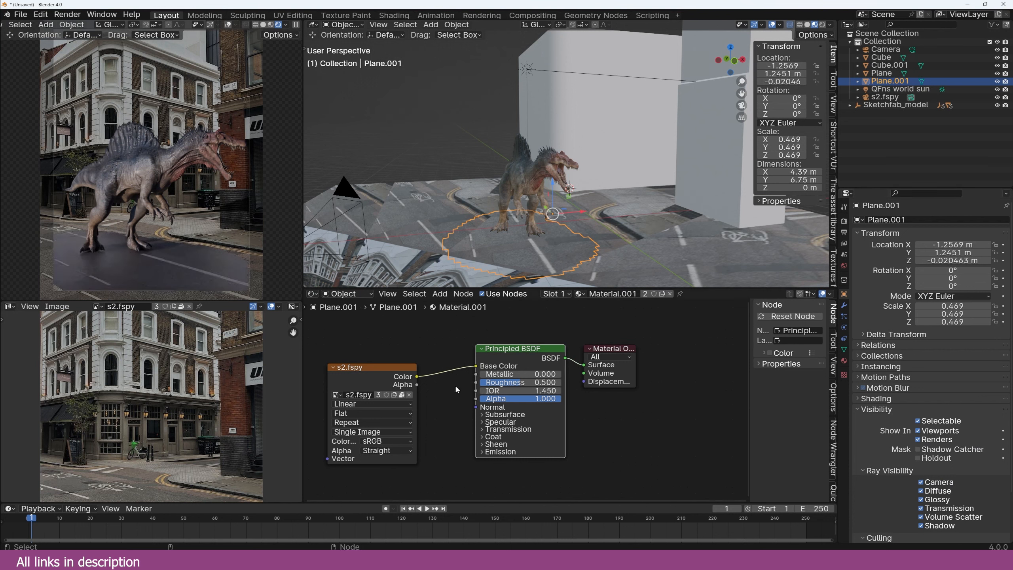
{"action": "left_click_drag", "start_coordinate": [515, 382], "coordinate": [539, 382]}
{"action": "middle_click_drag", "start_coordinate": [389, 352], "coordinate": [535, 353]}
{"action": "left_click_drag", "start_coordinate": [515, 371], "coordinate": [390, 361]}
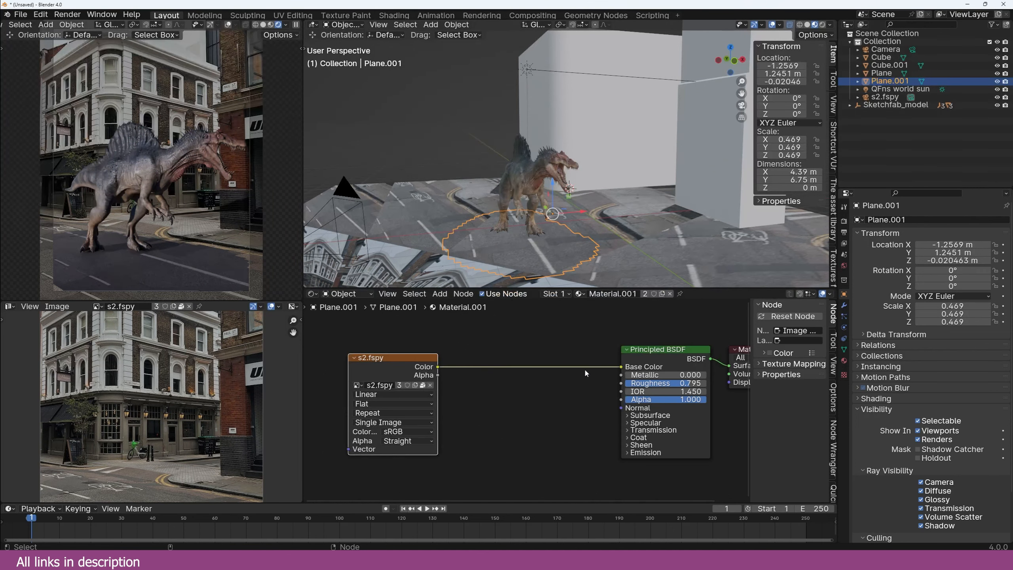
{"action": "left_click", "coordinate": [627, 366]}
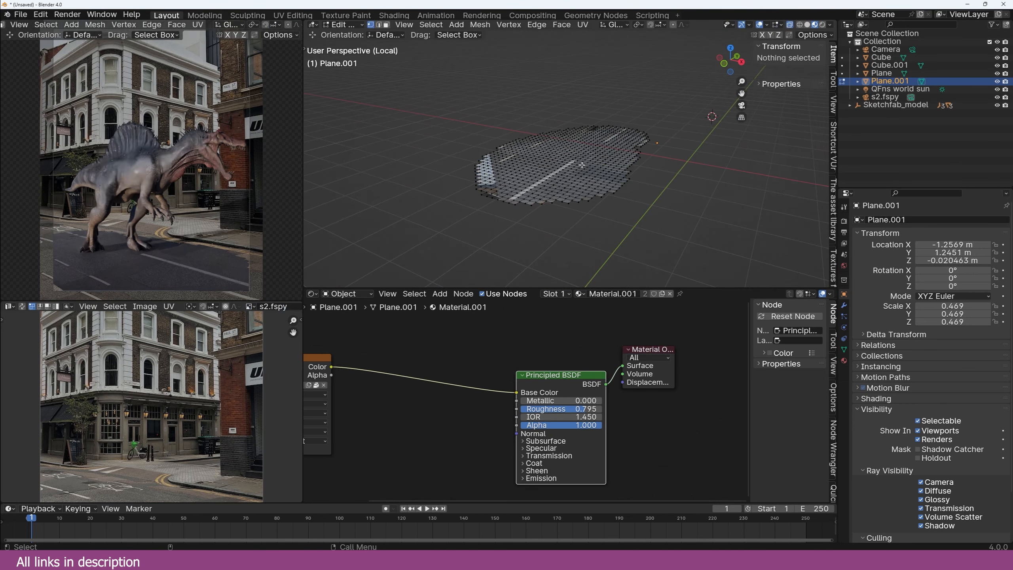
Step: Extrude the ground patch into a slab and start Cell Fracture with collection q
{"action": "key", "text": "a"}
{"action": "key", "text": "e"}
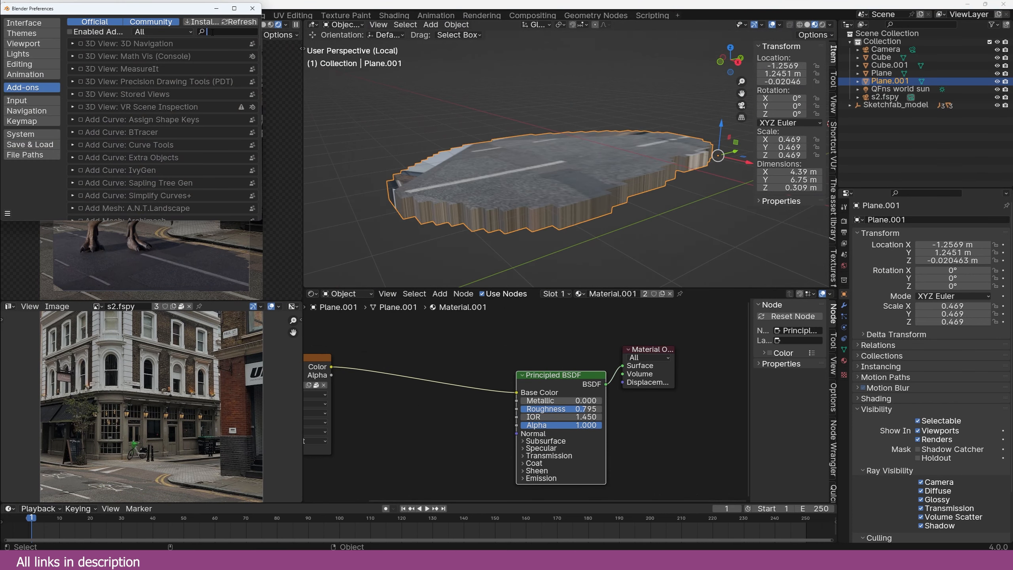
{"action": "type", "text": "cell"}
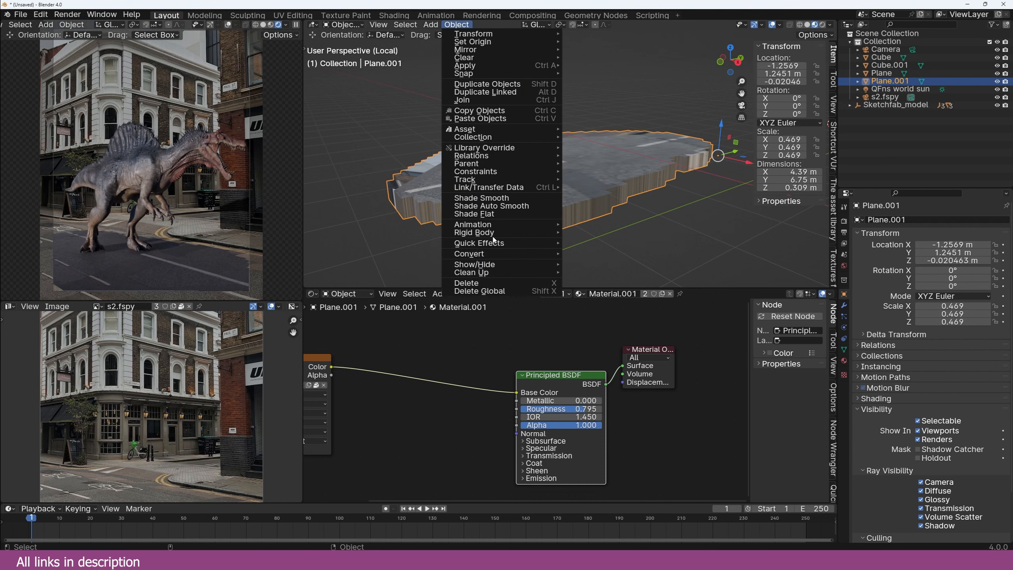
{"action": "mouse_move", "coordinate": [518, 243]}
{"action": "left_click", "coordinate": [609, 277]}
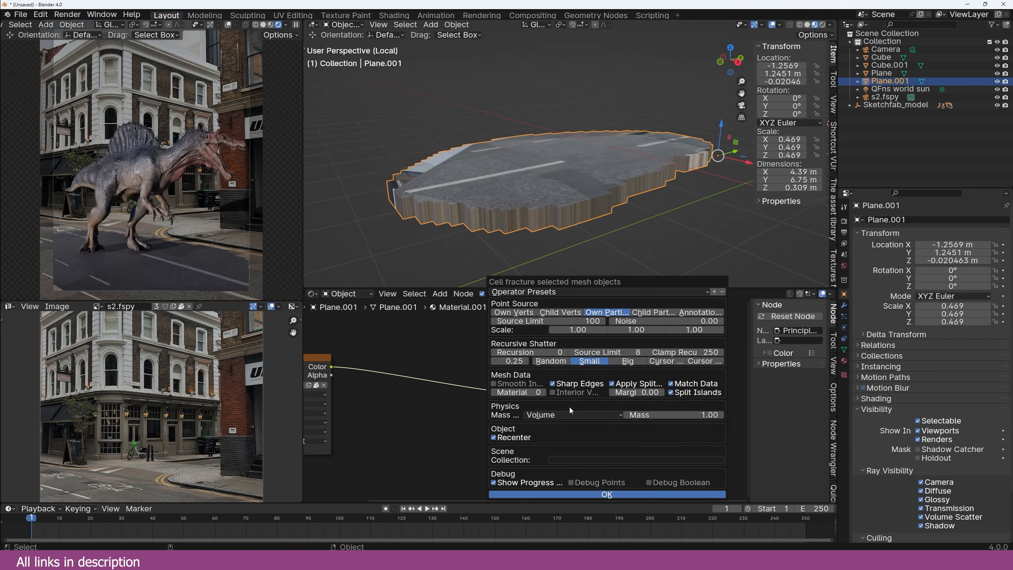
{"action": "left_click", "coordinate": [575, 460]}
{"action": "type", "text": "q"}
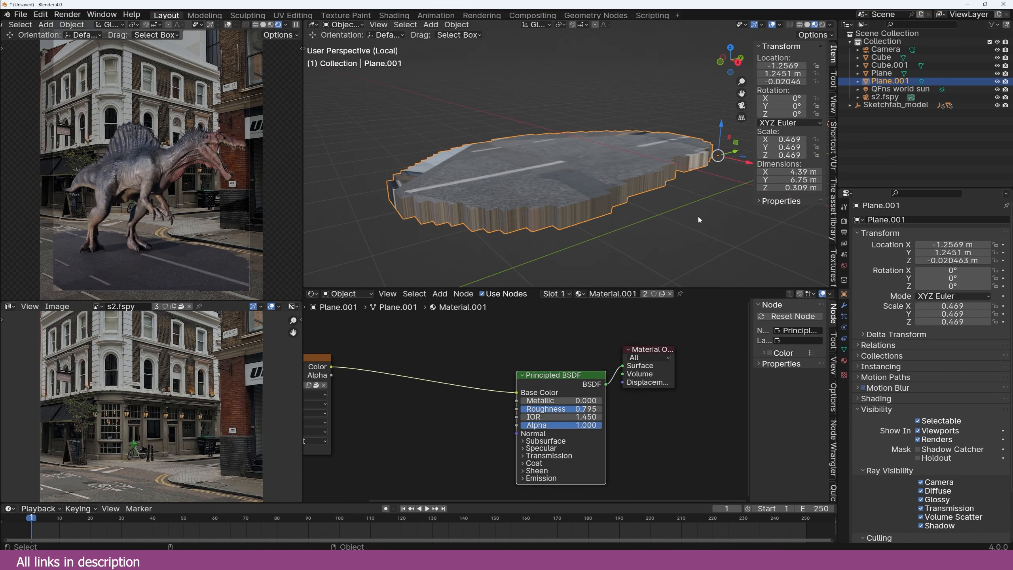
Step: Give the slab a new salmon-coloured material, Material.002
{"action": "left_click", "coordinate": [845, 361]}
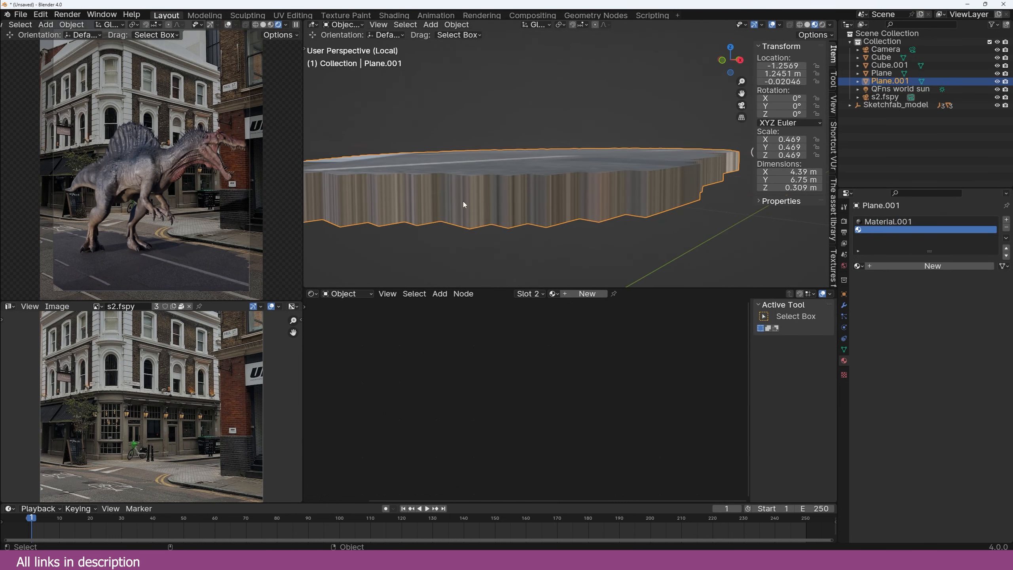
{"action": "left_click", "coordinate": [946, 267]}
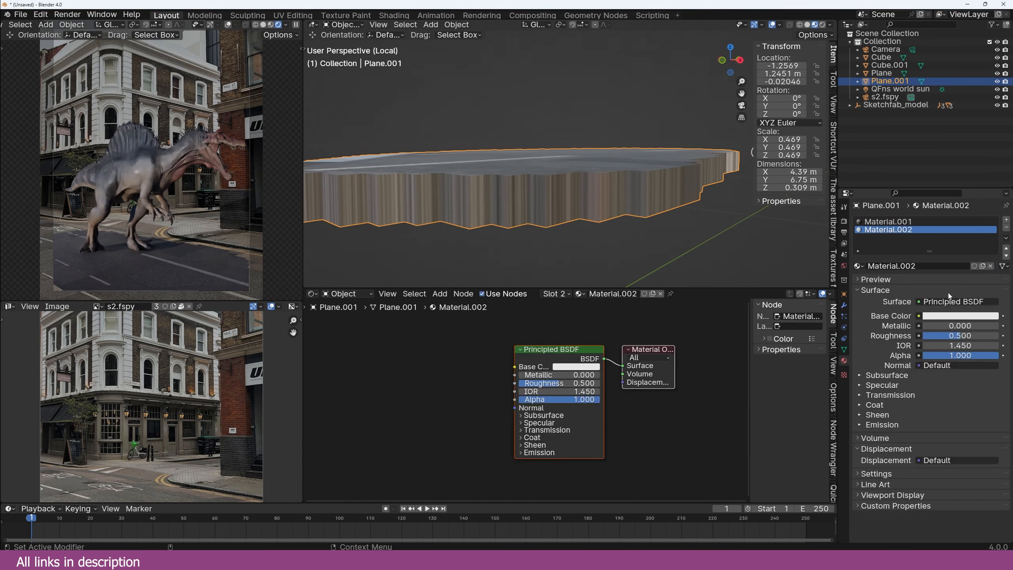
{"action": "left_click", "coordinate": [951, 316]}
{"action": "left_click_drag", "start_coordinate": [950, 221], "coordinate": [947, 233]}
Step: Cell-fracture the slab with source limit 500, noise 1.00 and material index 1
{"action": "scroll", "coordinate": [599, 181], "scroll_direction": "down", "scroll_amount": 2}
{"action": "middle_click_drag", "start_coordinate": [598, 178], "coordinate": [602, 196]}
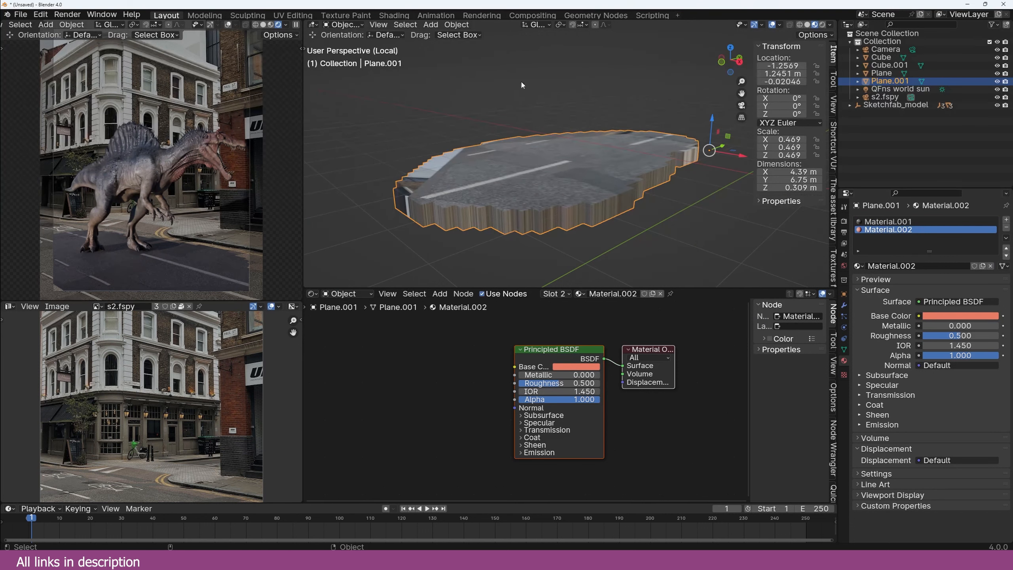
{"action": "left_click", "coordinate": [456, 24]}
{"action": "mouse_move", "coordinate": [518, 233]}
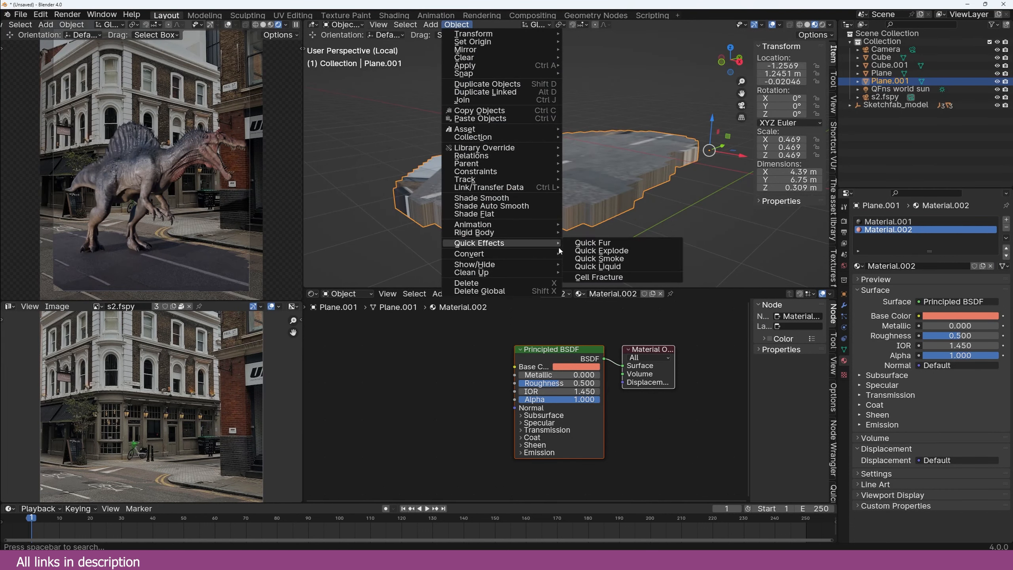
{"action": "left_click", "coordinate": [607, 279]}
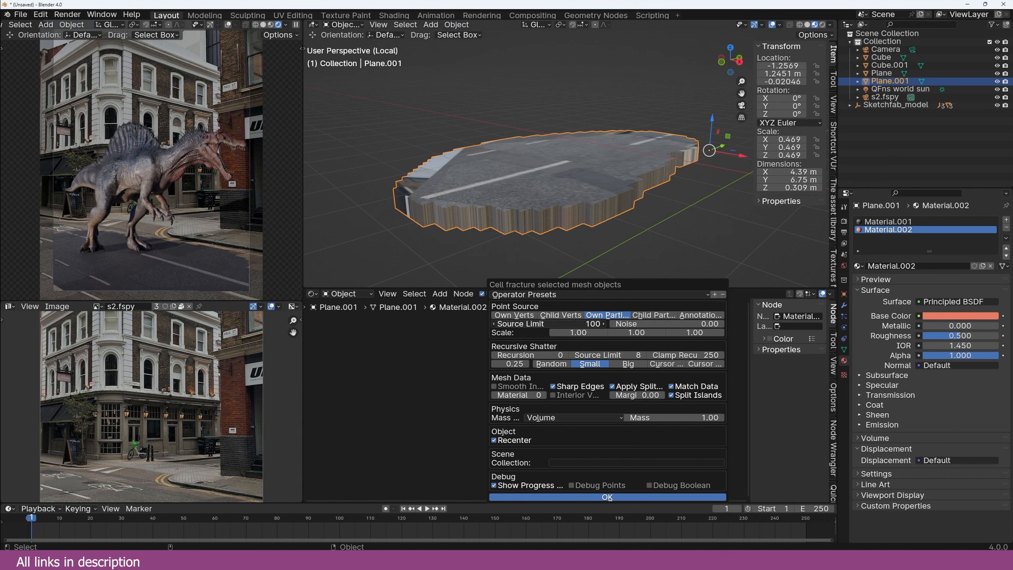
{"action": "key", "text": "Return"}
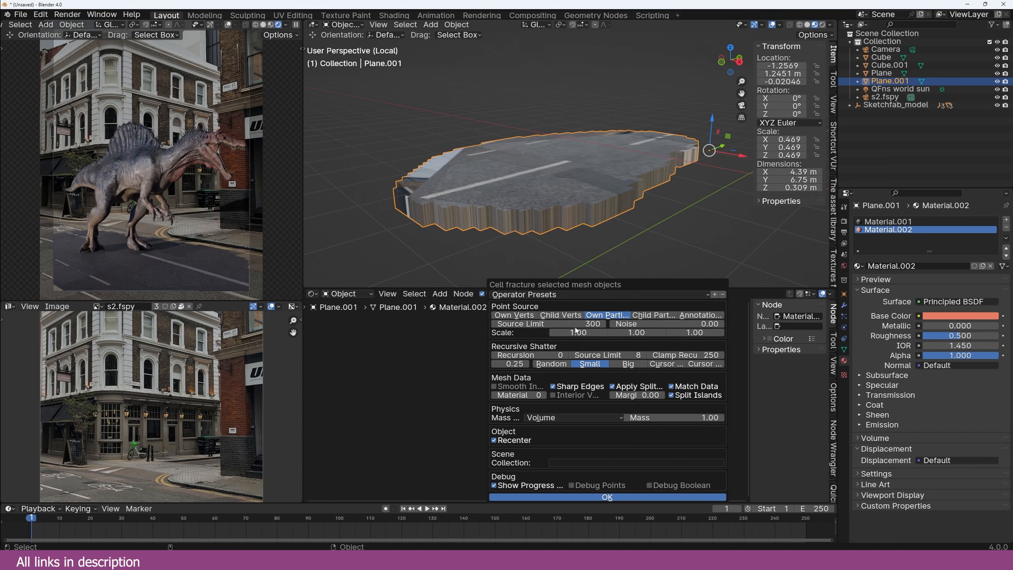
{"action": "left_click_drag", "start_coordinate": [622, 324], "coordinate": [662, 324]}
{"action": "left_click", "coordinate": [544, 396]}
{"action": "left_click", "coordinate": [590, 325]}
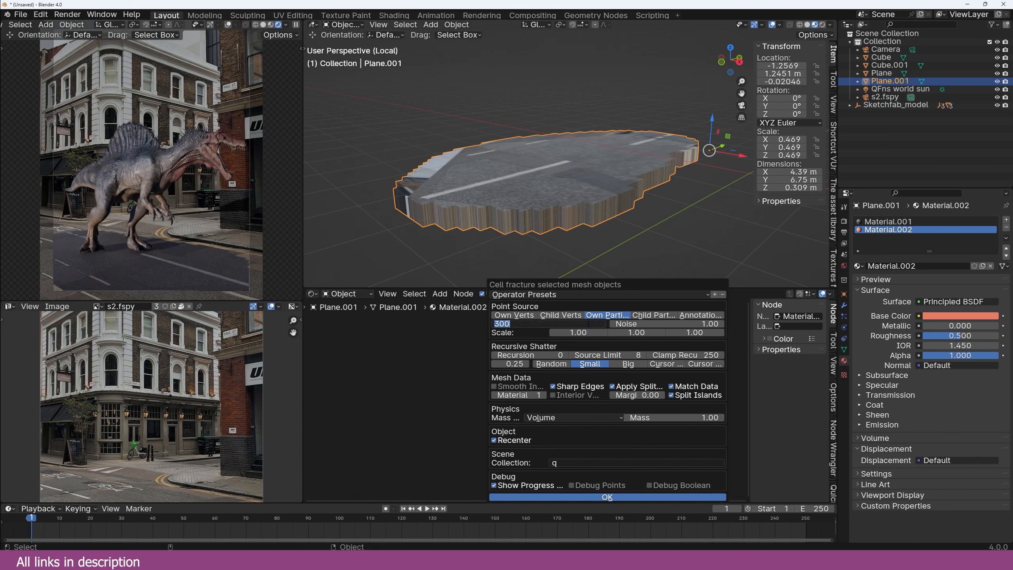
{"action": "key", "text": "Return"}
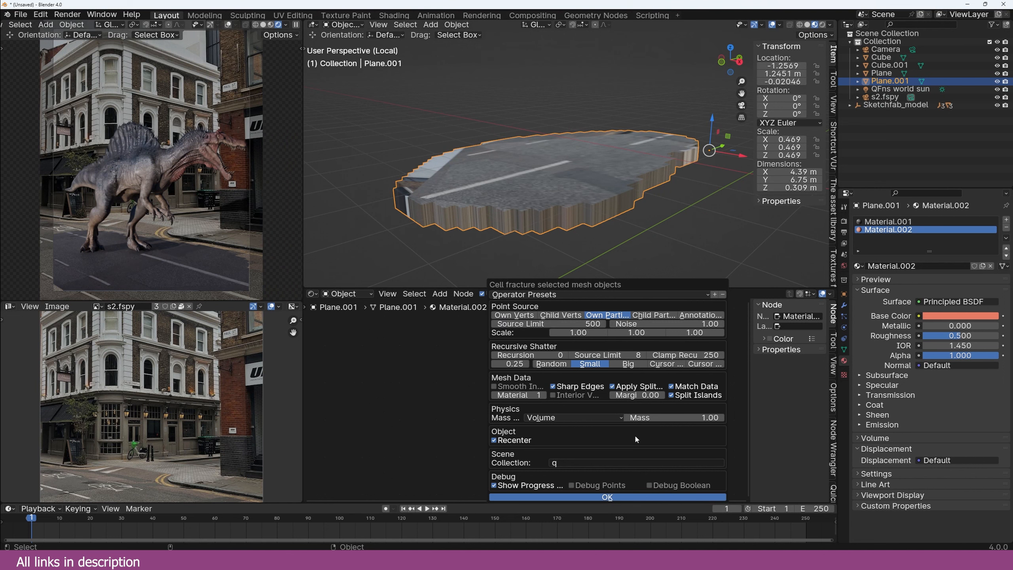
{"action": "left_click", "coordinate": [610, 497]}
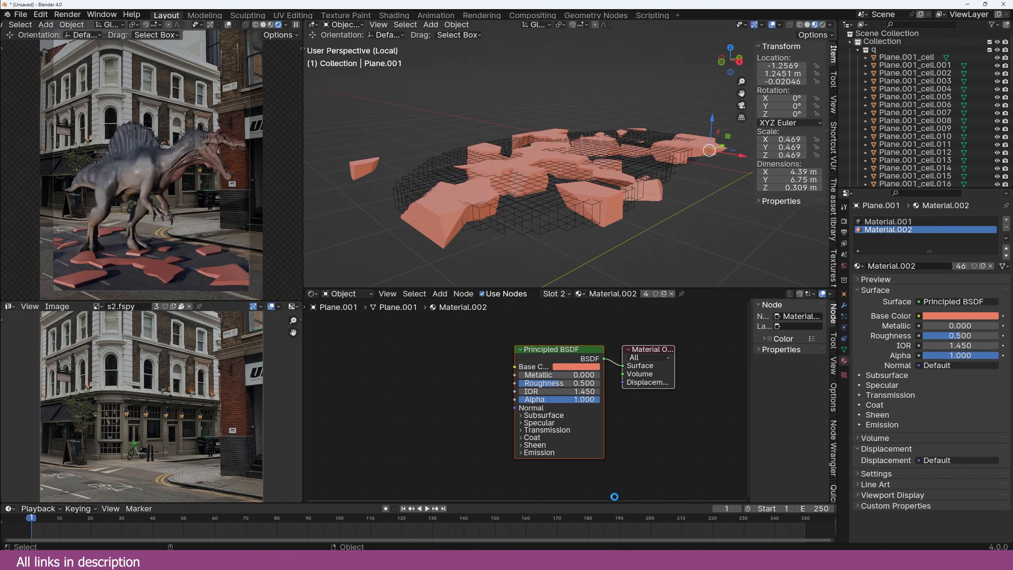
Step: Select all the fractured pieces from a front orthographic view
{"action": "key", "text": "a"}
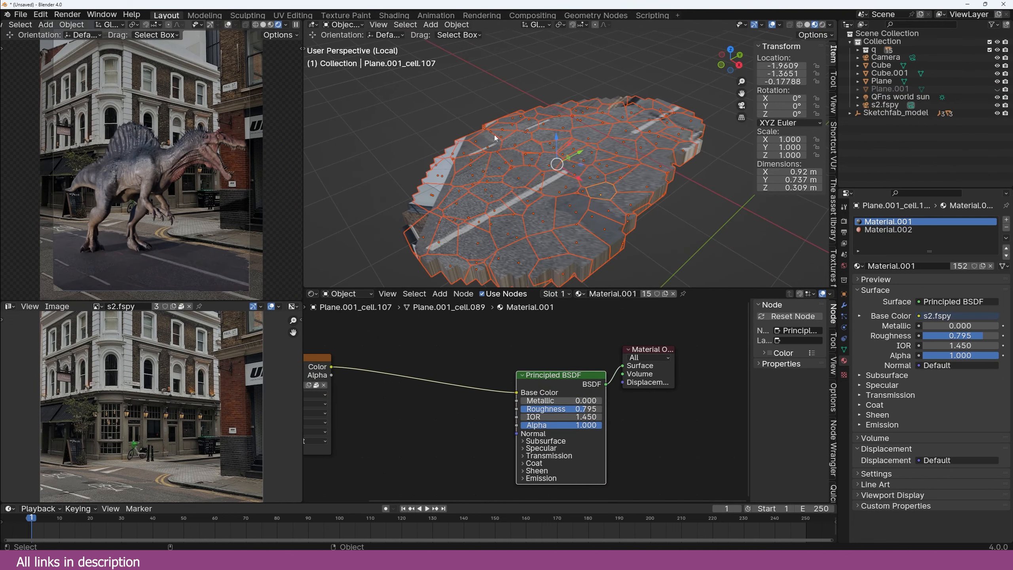
{"action": "left_click", "coordinate": [603, 188]}
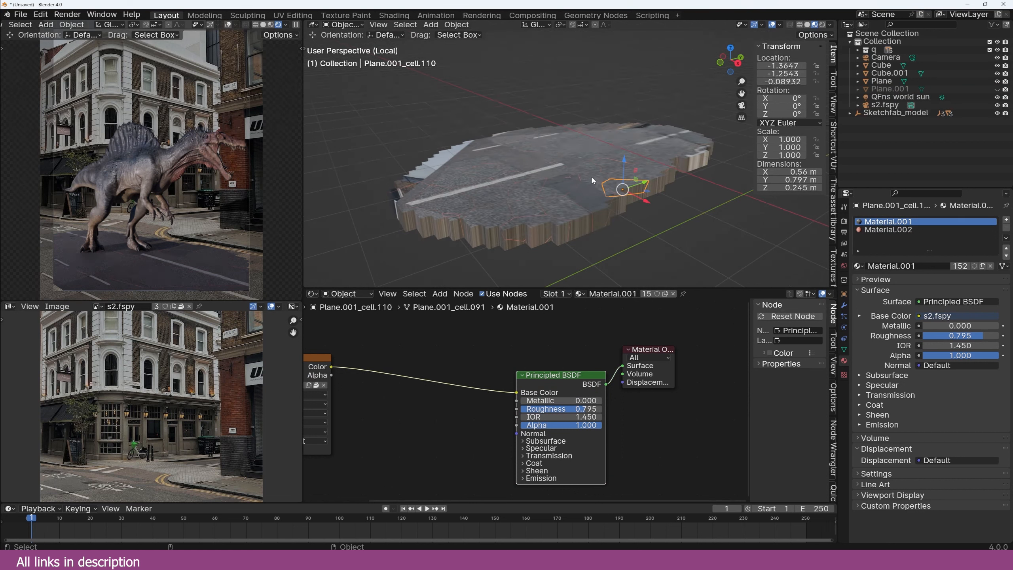
{"action": "left_click", "coordinate": [592, 181]}
{"action": "key", "text": "r"}
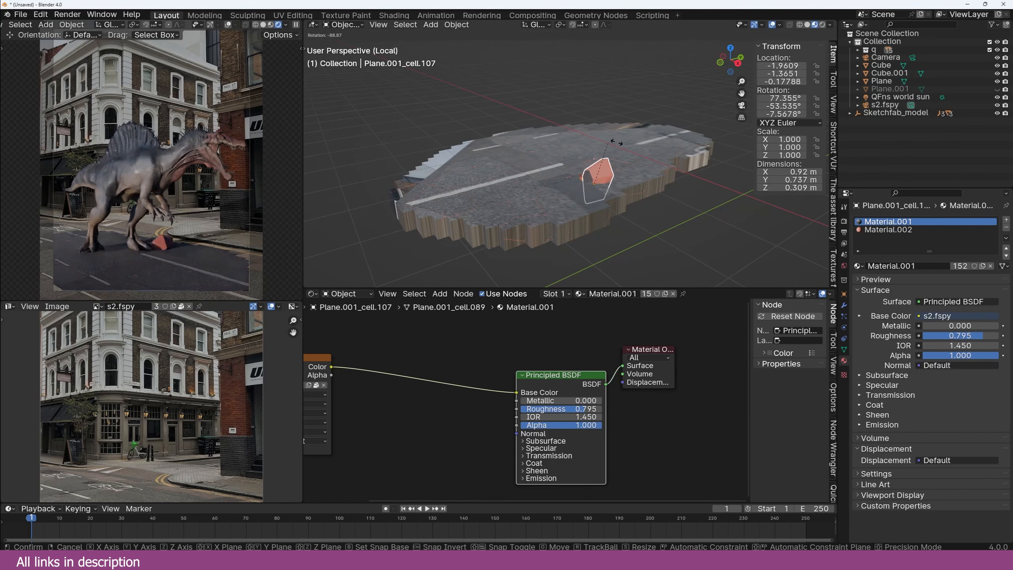
{"action": "key", "text": "g"}
{"action": "right_click", "coordinate": [643, 168]}
{"action": "middle_click_drag", "start_coordinate": [642, 169], "coordinate": [619, 143]}
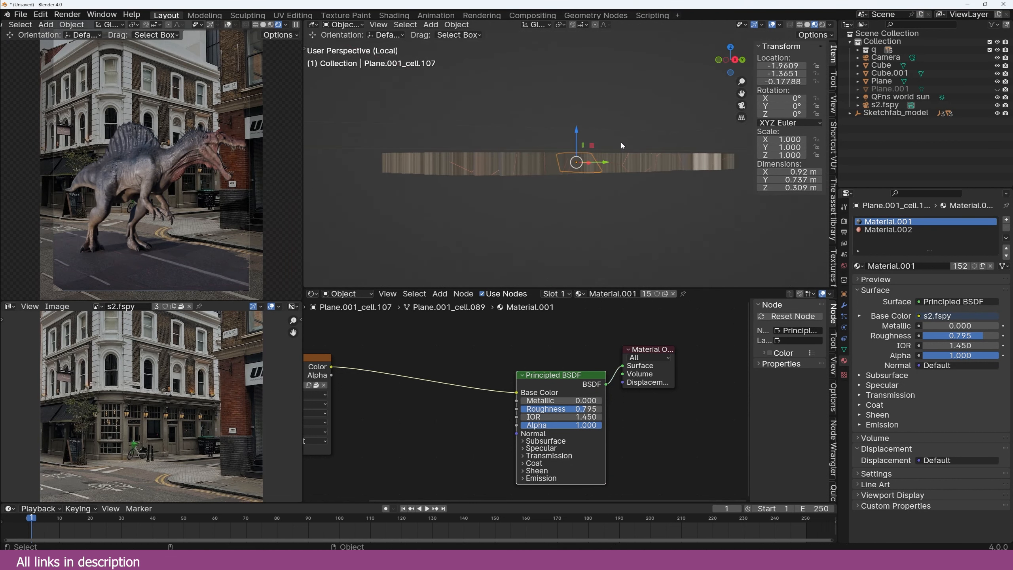
{"action": "key", "text": "KP_1"}
{"action": "left_click", "coordinate": [593, 167]}
{"action": "left_click_drag", "start_coordinate": [434, 124], "coordinate": [693, 191]}
Step: In Edit Mode, X-ray box-select the pieces' side faces and assign salmon Material.002
{"action": "key", "text": "Tab"}
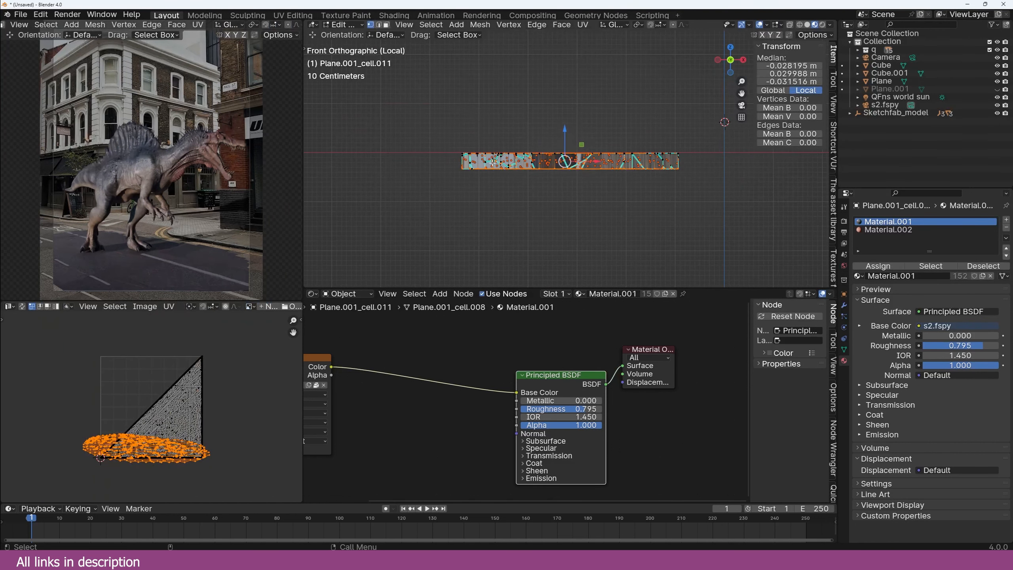
{"action": "key", "text": "alt+z"}
{"action": "left_click_drag", "start_coordinate": [457, 155], "coordinate": [699, 165]}
{"action": "scroll", "coordinate": [735, 185], "scroll_direction": "up", "scroll_amount": 3}
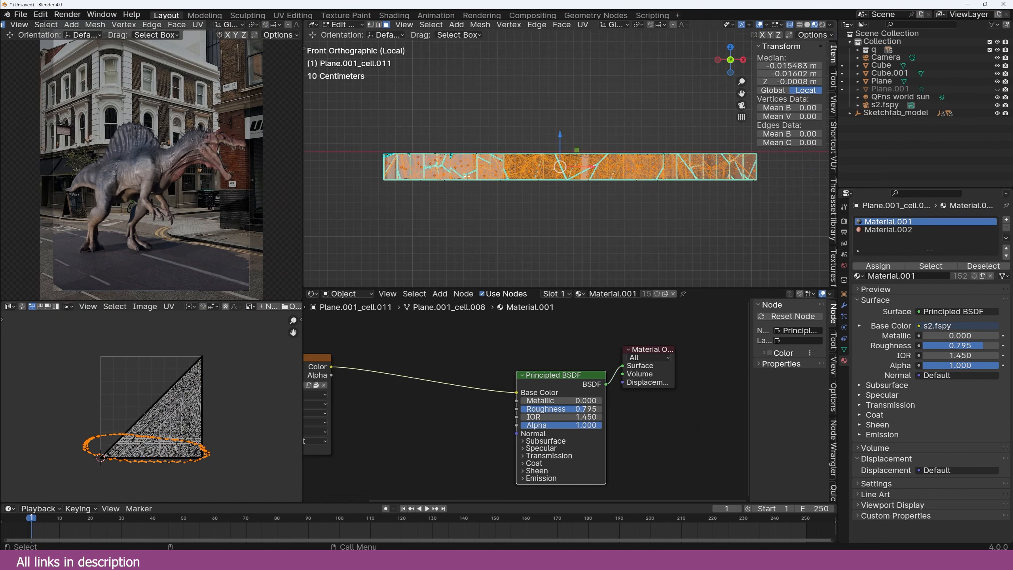
{"action": "middle_click_drag", "start_coordinate": [610, 215], "coordinate": [598, 234]}
{"action": "key", "text": "alt+z"}
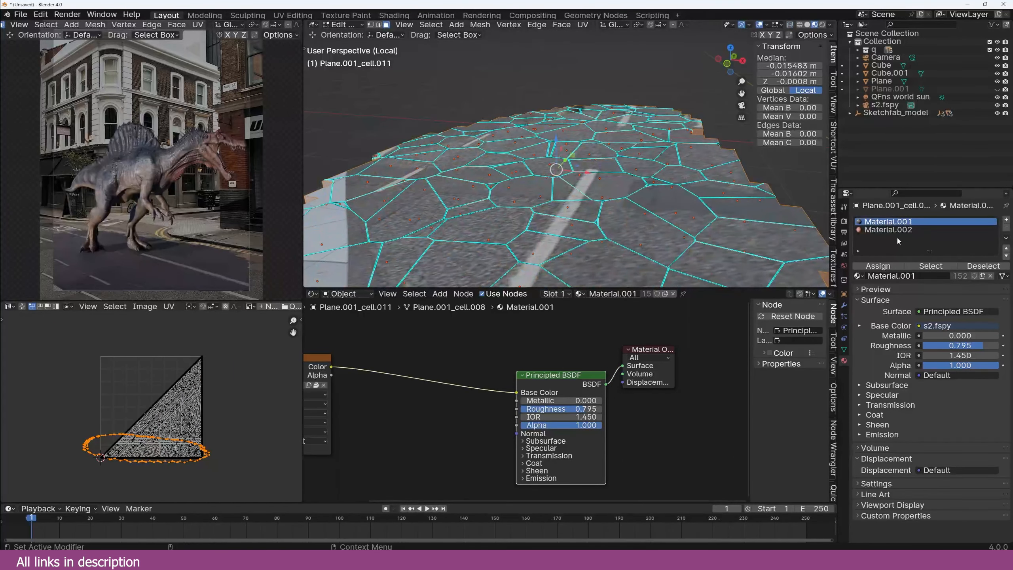
{"action": "left_click", "coordinate": [892, 230]}
{"action": "left_click", "coordinate": [893, 267]}
{"action": "scroll", "coordinate": [698, 227], "scroll_direction": "down", "scroll_amount": 5}
{"action": "key", "text": "Tab"}
Step: Deselect the pieces and hide the q collection
{"action": "middle_click_drag", "start_coordinate": [693, 224], "coordinate": [598, 248]}
{"action": "left_click", "coordinate": [598, 205]}
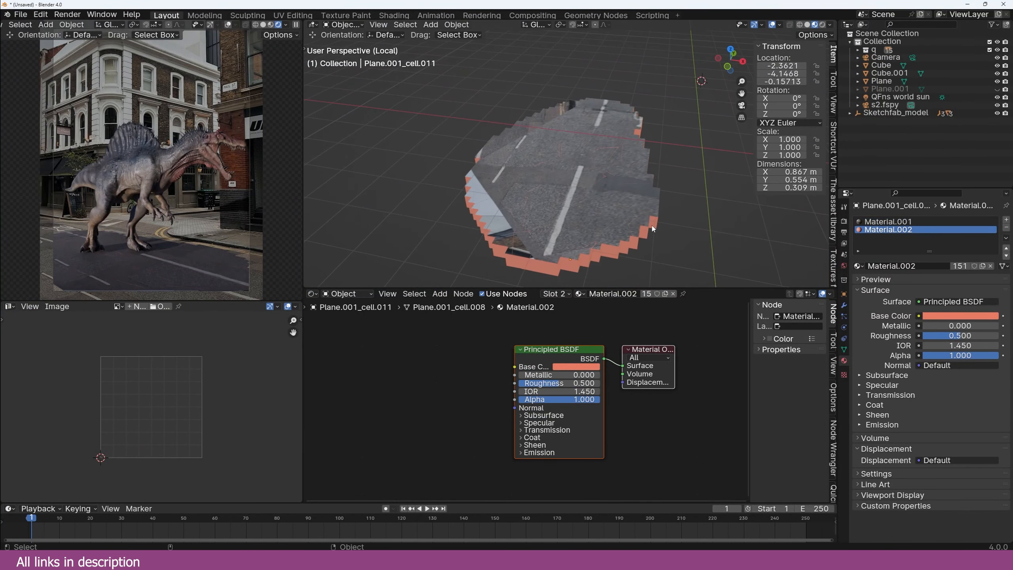
{"action": "left_click", "coordinate": [972, 50]}
{"action": "left_click", "coordinate": [990, 50]}
Step: Select the ground plane and give it a new Geometry Nodes tree
{"action": "key", "text": "slash"}
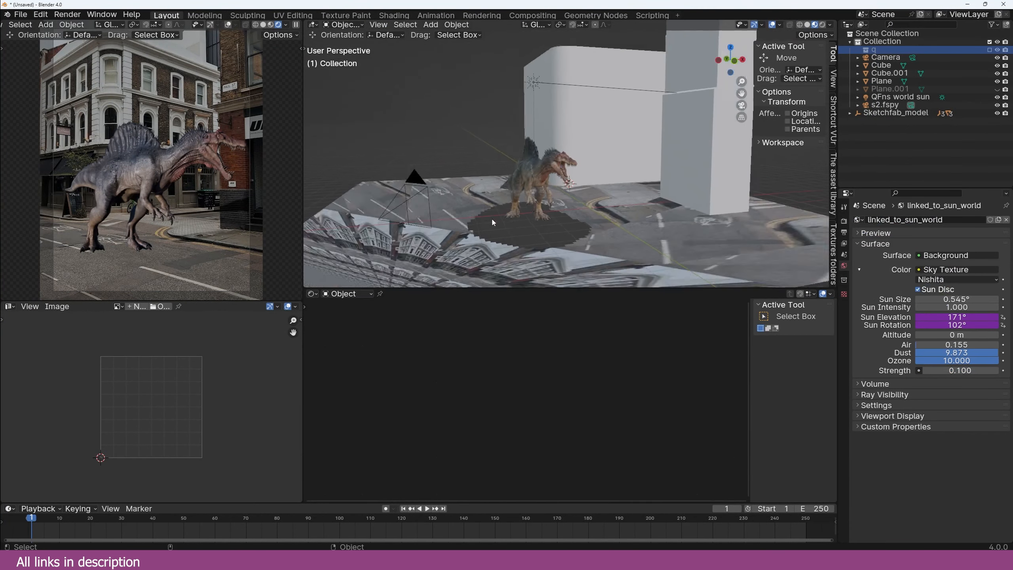
{"action": "left_click", "coordinate": [488, 200]}
{"action": "middle_click_drag", "start_coordinate": [489, 200], "coordinate": [522, 242]}
{"action": "scroll", "coordinate": [501, 383], "scroll_direction": "down", "scroll_amount": 2}
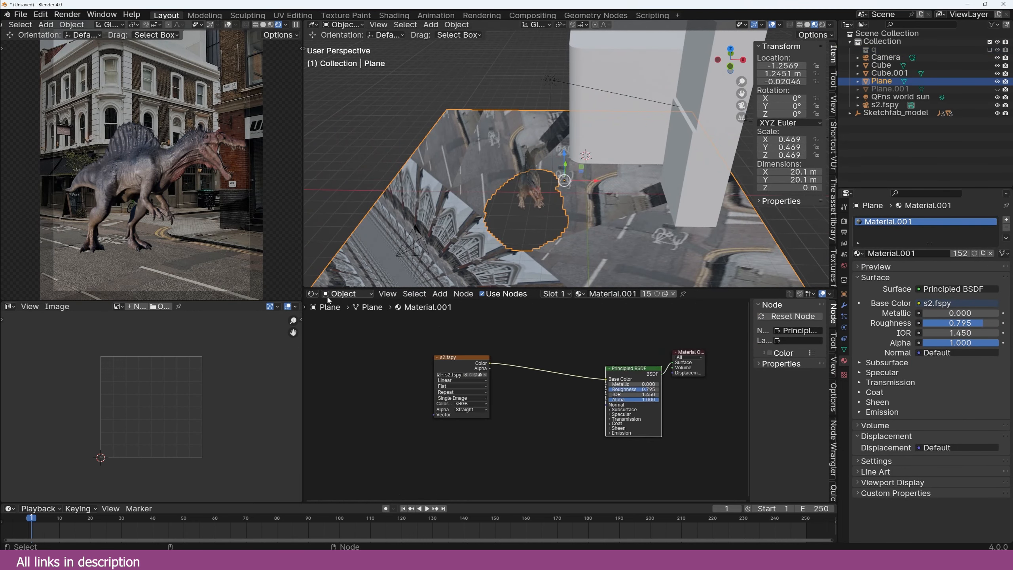
{"action": "left_click", "coordinate": [312, 293]}
{"action": "left_click", "coordinate": [351, 360]}
{"action": "left_click", "coordinate": [531, 294]}
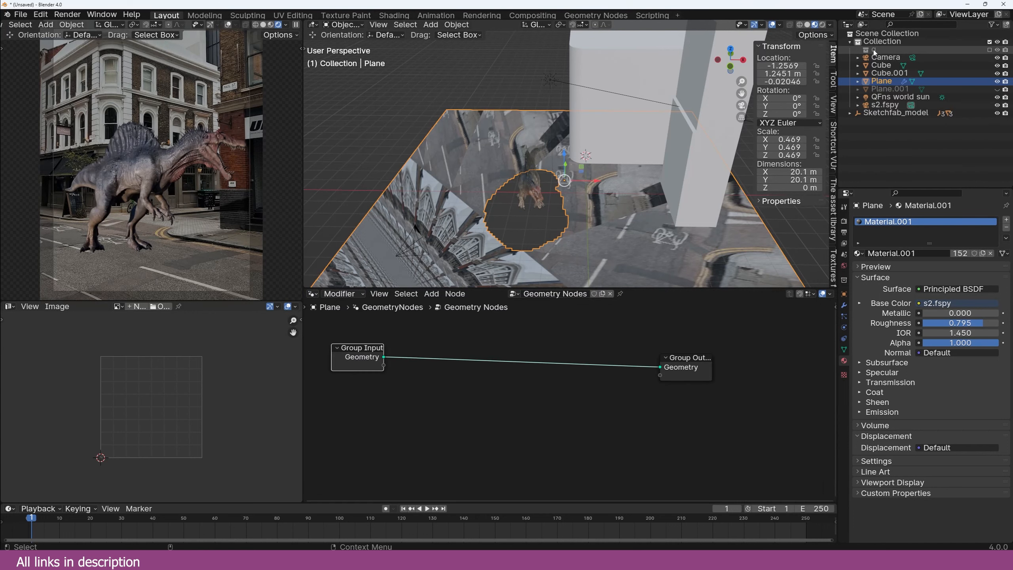
Step: Add collection q as a Relative, Separate Children Collection Info node previewed through a Viewer
{"action": "left_click_drag", "start_coordinate": [874, 51], "coordinate": [398, 410]}
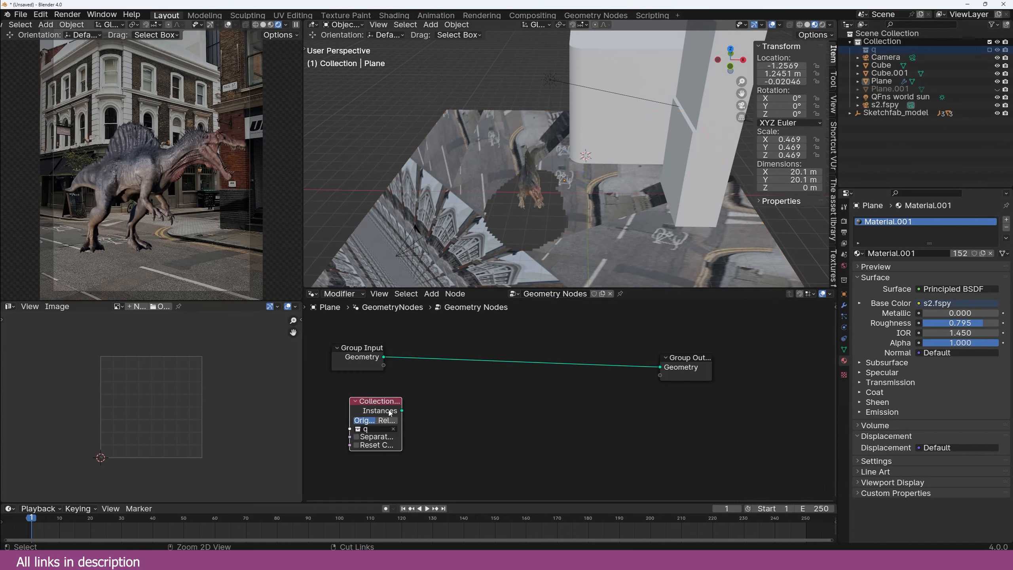
{"action": "left_click", "coordinate": [390, 413], "text": "ctrl+shift"}
{"action": "scroll", "coordinate": [559, 199], "scroll_direction": "up", "scroll_amount": 6}
{"action": "middle_click_drag", "start_coordinate": [545, 197], "coordinate": [558, 242]}
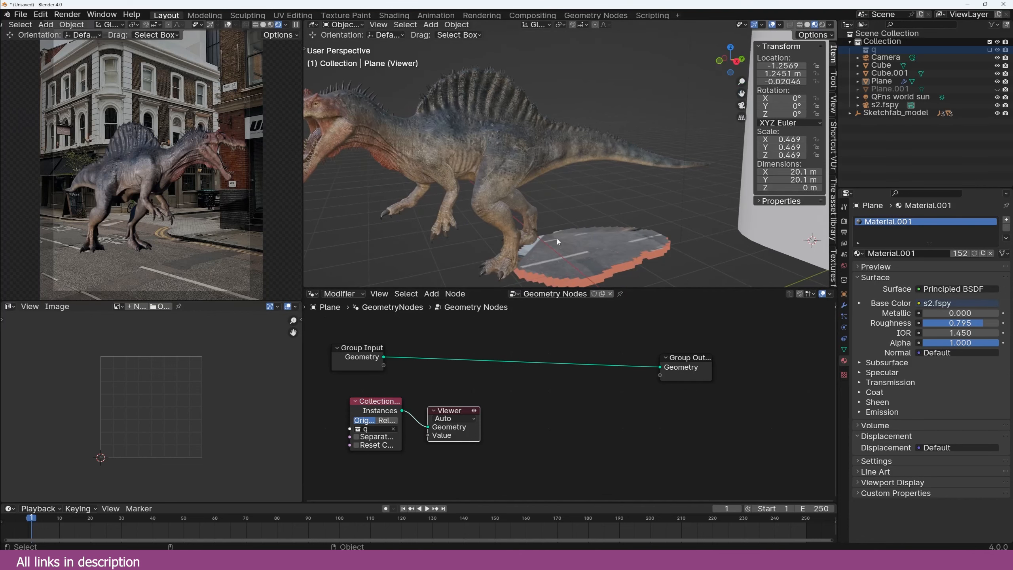
{"action": "left_click", "coordinate": [387, 421]}
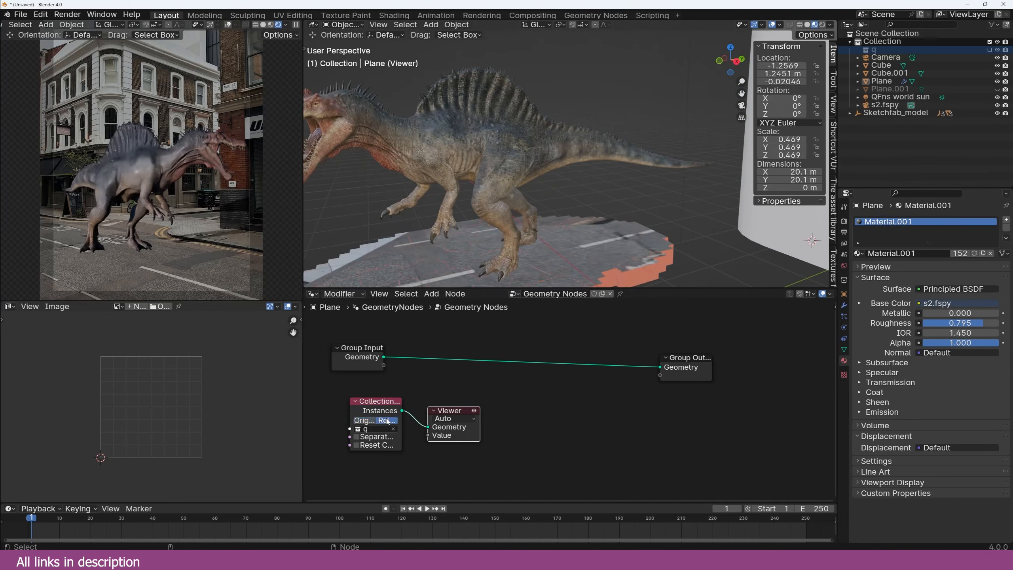
{"action": "left_click", "coordinate": [356, 437]}
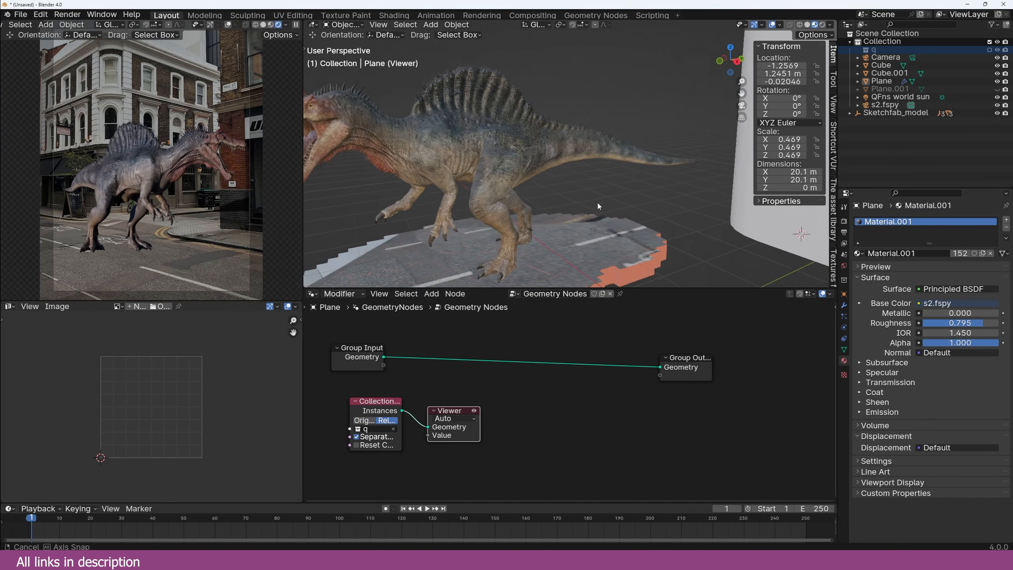
{"action": "left_click_drag", "start_coordinate": [453, 439], "coordinate": [675, 433]}
{"action": "scroll", "coordinate": [568, 410], "scroll_direction": "down", "scroll_amount": 2}
{"action": "middle_click_drag", "start_coordinate": [484, 391], "coordinate": [478, 386]}
{"action": "middle_click_drag", "start_coordinate": [514, 211], "coordinate": [549, 221]}
{"action": "middle_click_drag", "start_coordinate": [524, 359], "coordinate": [547, 336]}
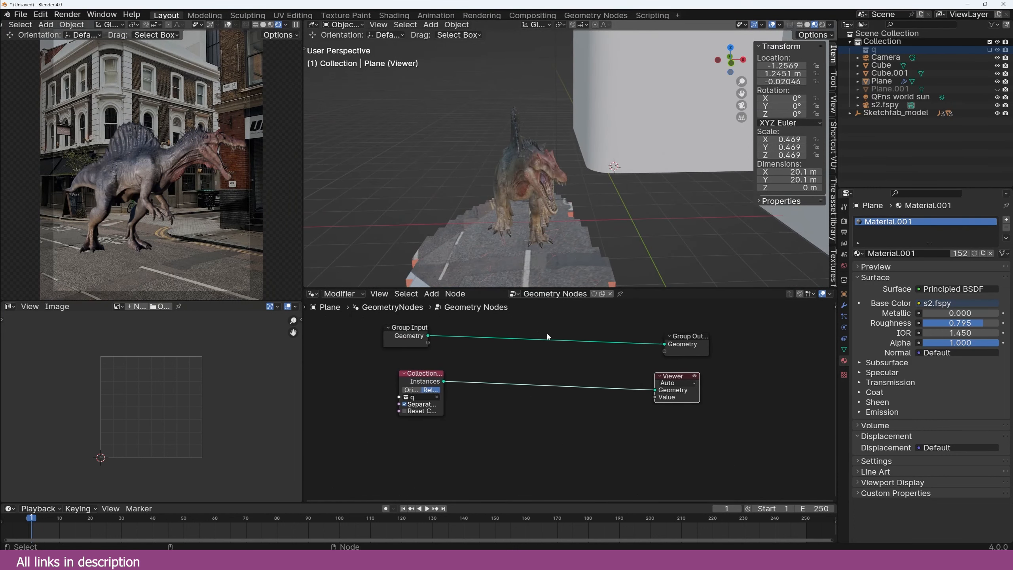
{"action": "scroll", "coordinate": [547, 335], "scroll_direction": "up", "scroll_amount": 2}
Step: Insert a Rotate Instances node on the collection link and pin the node tree
{"action": "key", "text": "shift+a"}
{"action": "left_click", "coordinate": [548, 334]}
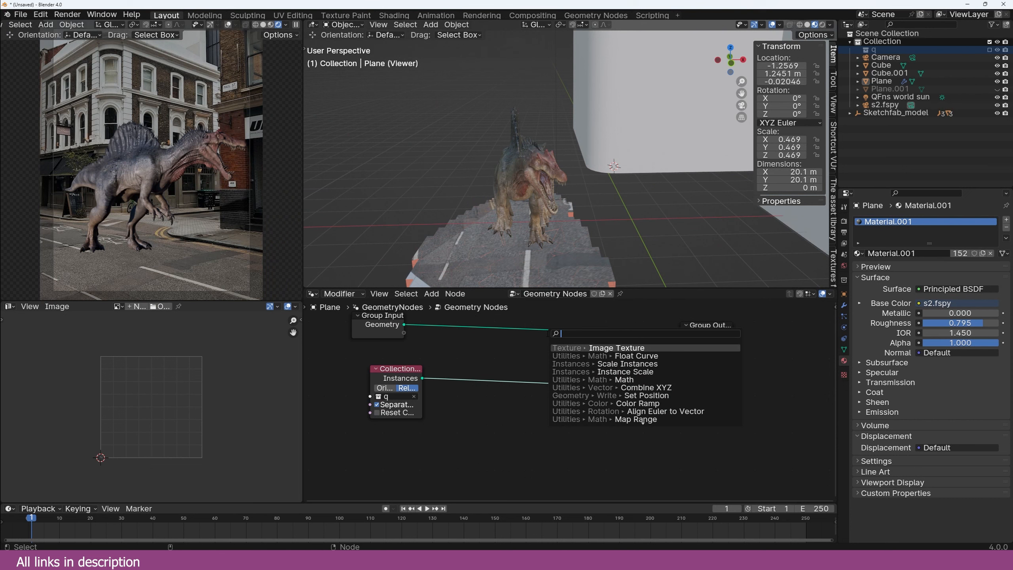
{"action": "type", "text": "rota"}
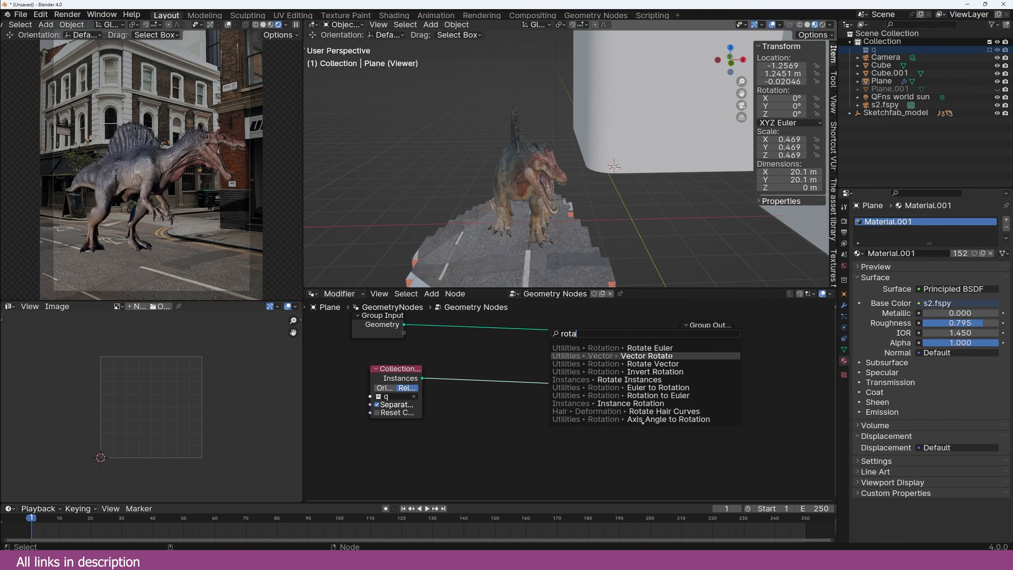
{"action": "left_click", "coordinate": [556, 379]}
{"action": "left_click", "coordinate": [555, 369]}
{"action": "middle_click_drag", "start_coordinate": [556, 369], "coordinate": [601, 340]}
{"action": "middle_click_drag", "start_coordinate": [423, 168], "coordinate": [477, 168]}
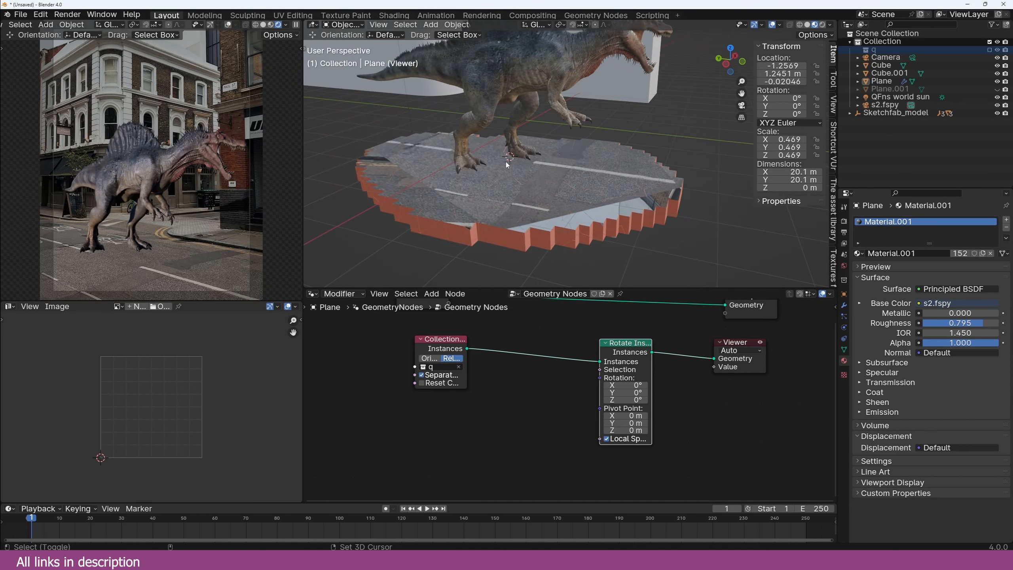
{"action": "left_click", "coordinate": [621, 295]}
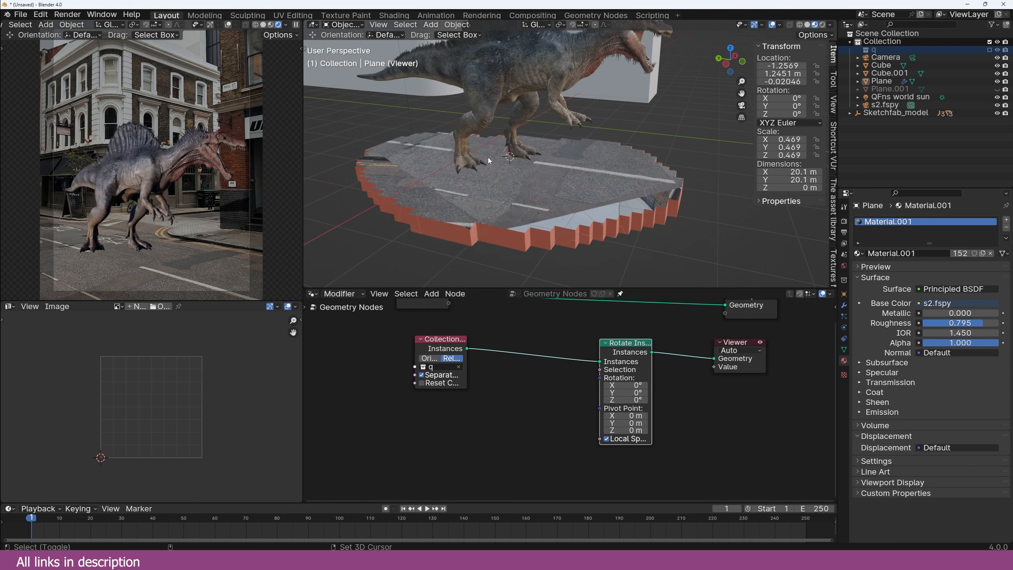
{"action": "key", "text": "shift+a"}
Step: Add a cube Empty and bring it into the node tree as Object Info
{"action": "mouse_move", "coordinate": [495, 255]}
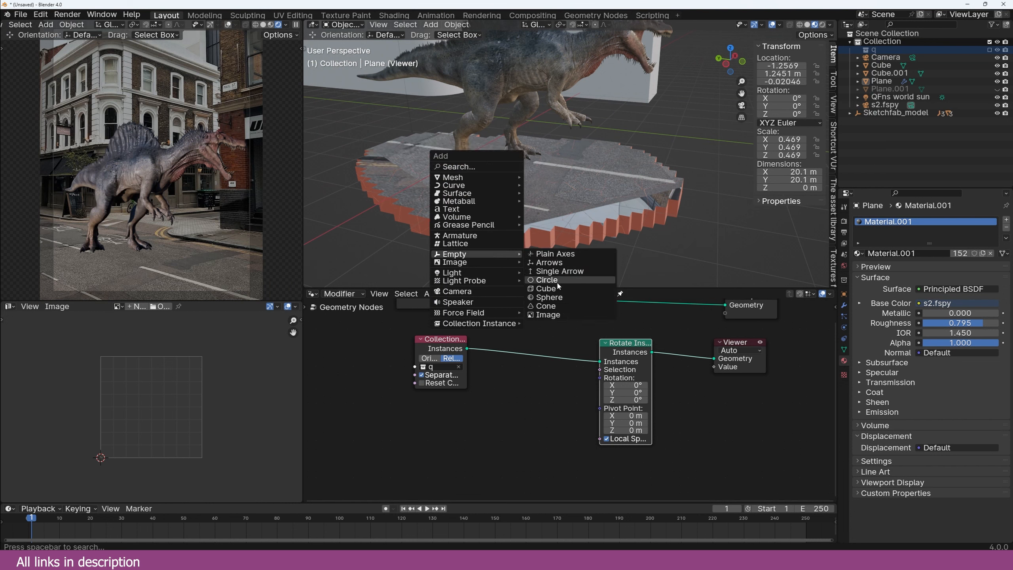
{"action": "left_click", "coordinate": [543, 285]}
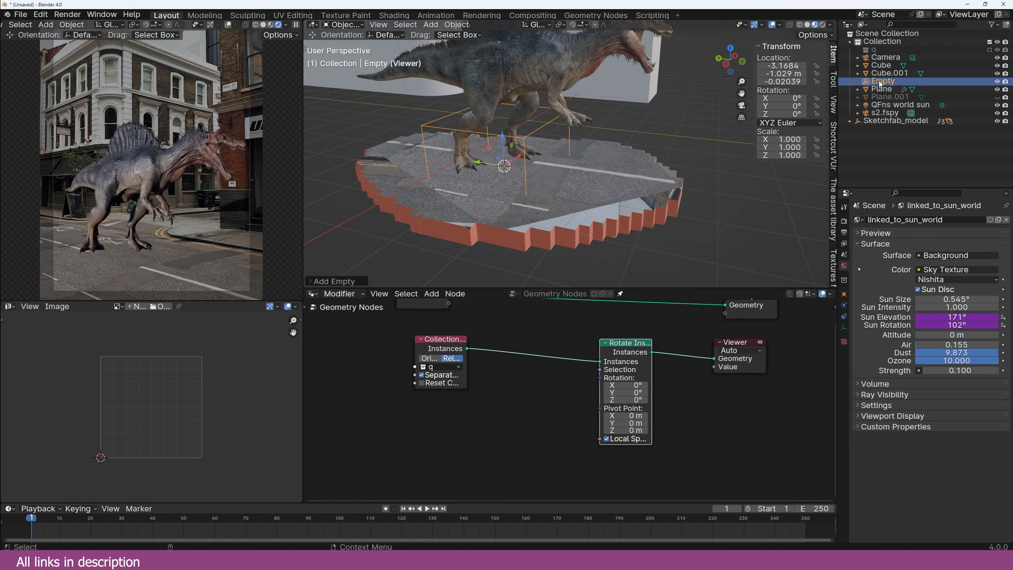
{"action": "left_click_drag", "start_coordinate": [883, 83], "coordinate": [345, 365]}
{"action": "middle_click_drag", "start_coordinate": [385, 377], "coordinate": [473, 369]}
Step: Add a Position node below the Object Info node
{"action": "key", "text": "shift+a"}
{"action": "left_click", "coordinate": [474, 367]}
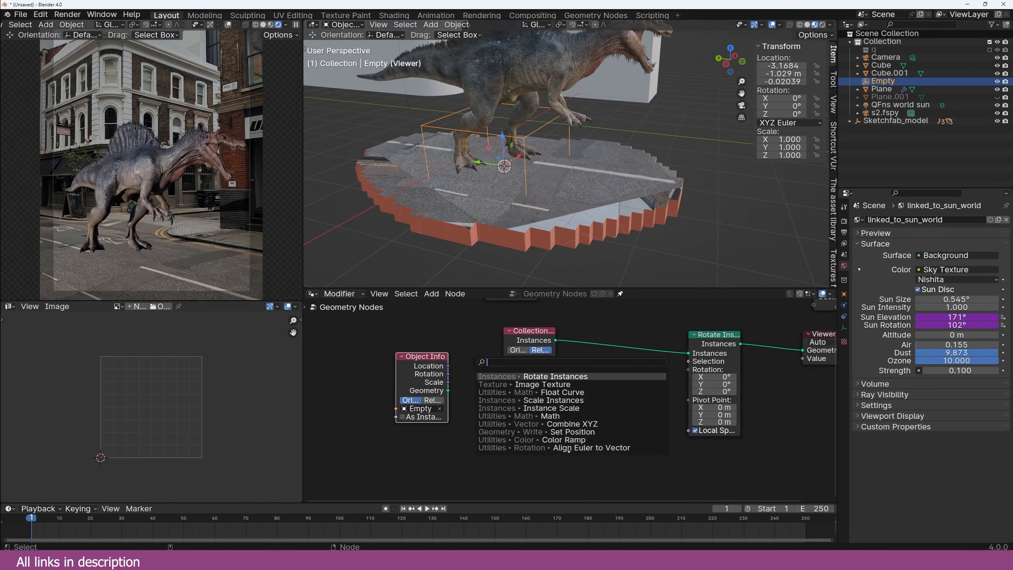
{"action": "type", "text": "posi"}
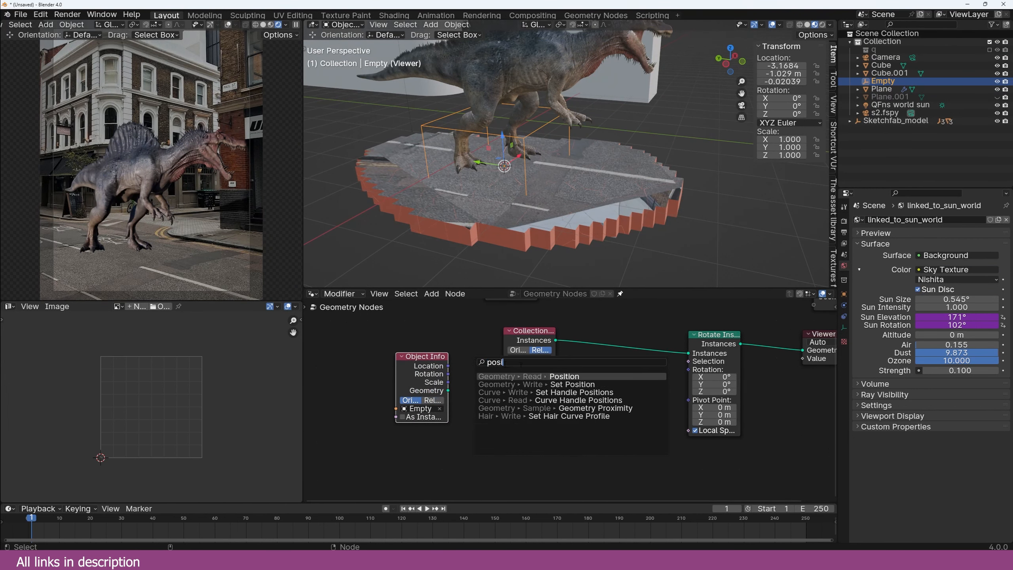
{"action": "left_click", "coordinate": [541, 376]}
{"action": "left_click", "coordinate": [419, 446]}
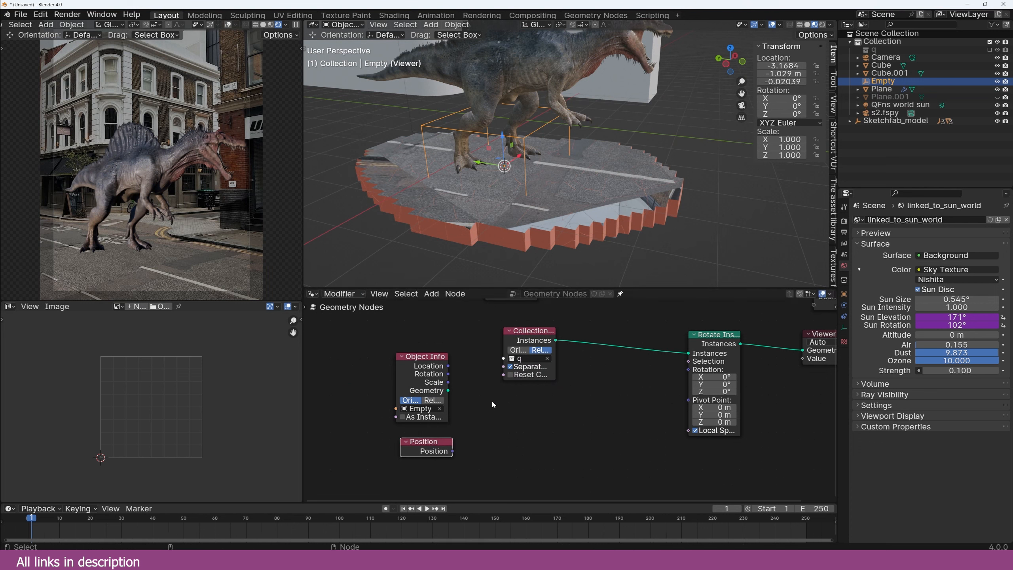
Step: Add a Vector Math node set to Distance and rearrange the nodes
{"action": "key", "text": "shift+a"}
{"action": "left_click", "coordinate": [494, 379]}
{"action": "type", "text": "ve"}
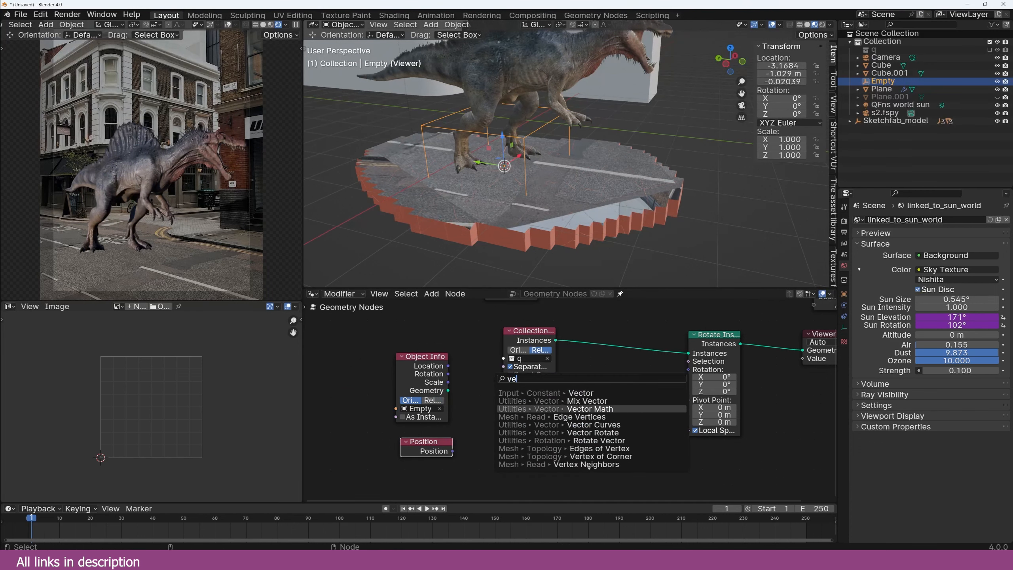
{"action": "left_click", "coordinate": [590, 408]}
{"action": "left_click", "coordinate": [571, 415]}
{"action": "left_click", "coordinate": [571, 433]}
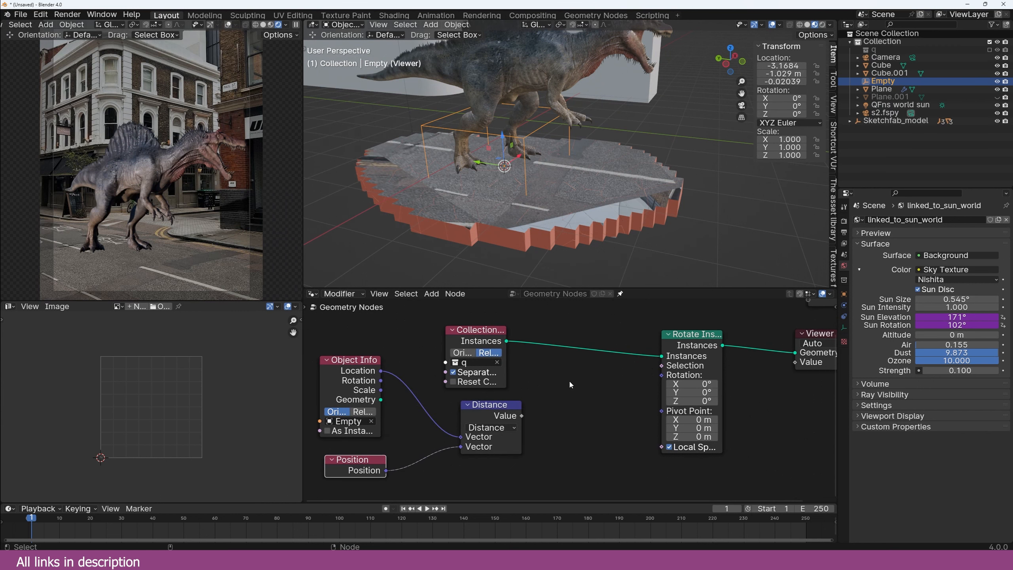
{"action": "left_click_drag", "start_coordinate": [484, 416], "coordinate": [506, 458]}
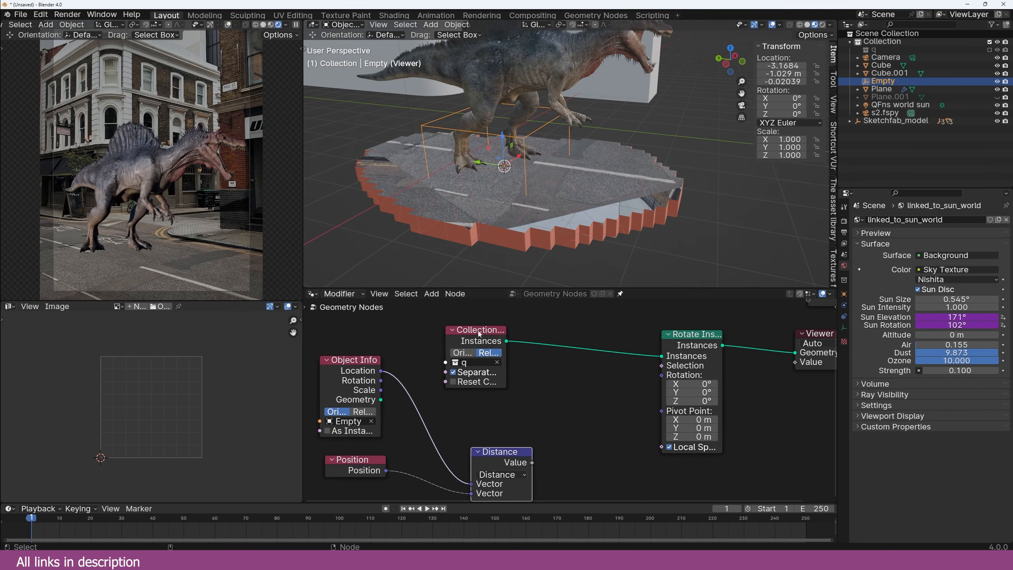
{"action": "left_click_drag", "start_coordinate": [479, 332], "coordinate": [424, 324]}
Step: Add an Align Euler to Vector node and rearrange the layout to make room
{"action": "key", "text": "shift+a"}
{"action": "left_click", "coordinate": [498, 346]}
{"action": "type", "text": "ali"}
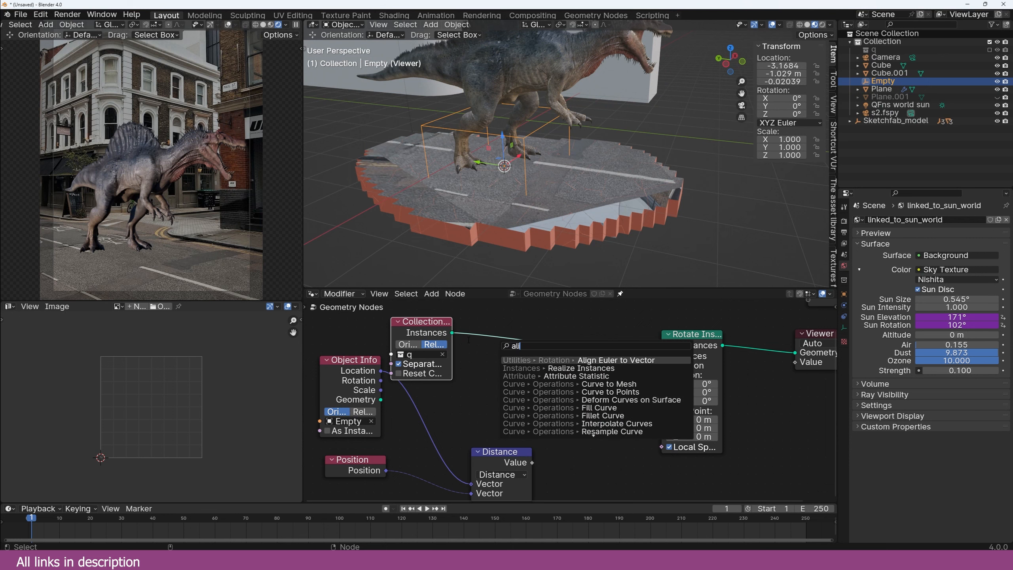
{"action": "key", "text": "Return"}
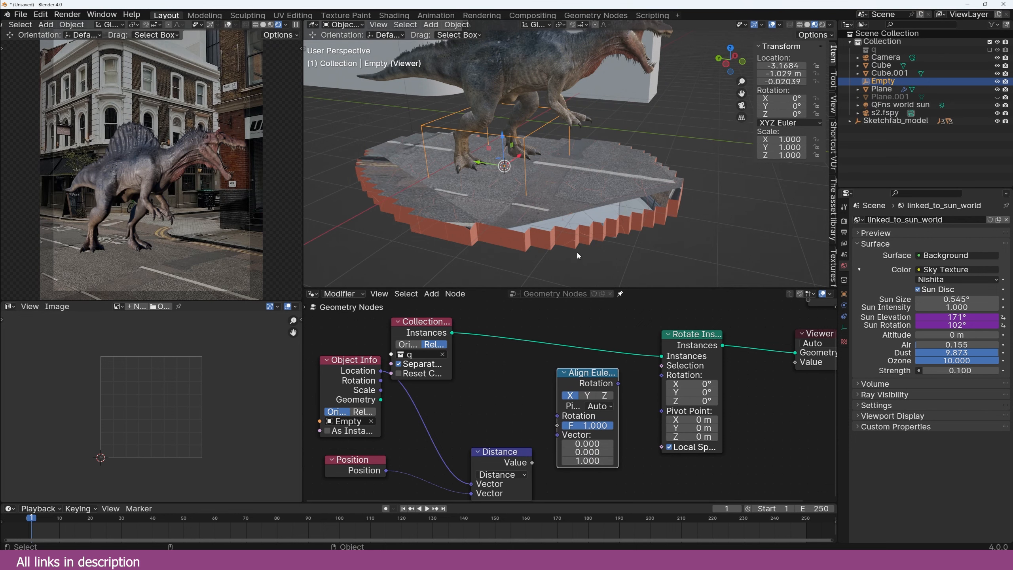
{"action": "scroll", "coordinate": [464, 113], "scroll_direction": "up", "scroll_amount": 2}
{"action": "middle_click_drag", "start_coordinate": [525, 393], "coordinate": [551, 375]}
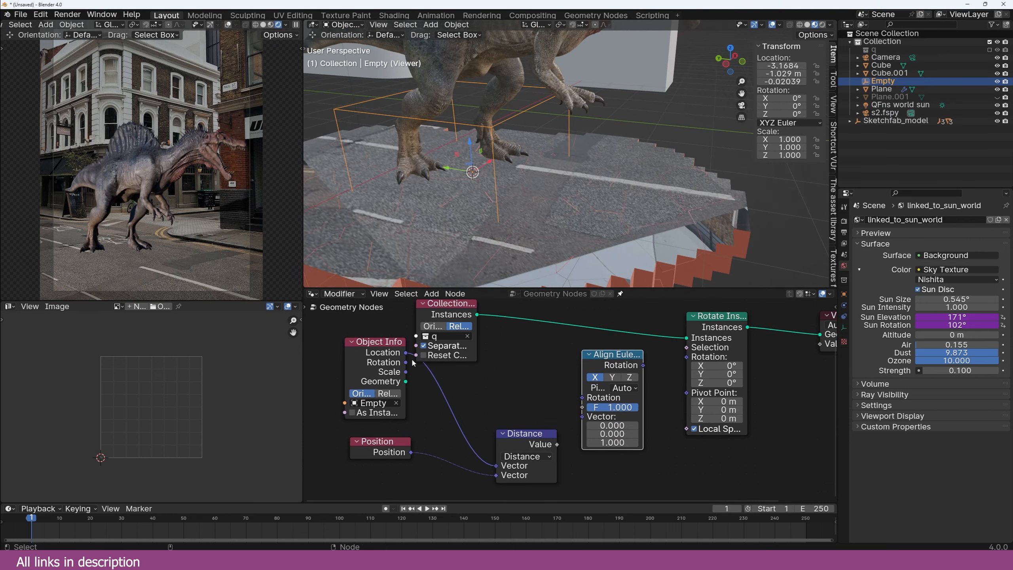
{"action": "left_click_drag", "start_coordinate": [391, 342], "coordinate": [387, 347]}
{"action": "left_click_drag", "start_coordinate": [530, 431], "coordinate": [522, 466]}
Step: Duplicate the vector node to compute Empty Location minus Position, feeding Align Euler's Vector
{"action": "key", "text": "shift+d"}
{"action": "left_click", "coordinate": [535, 338]}
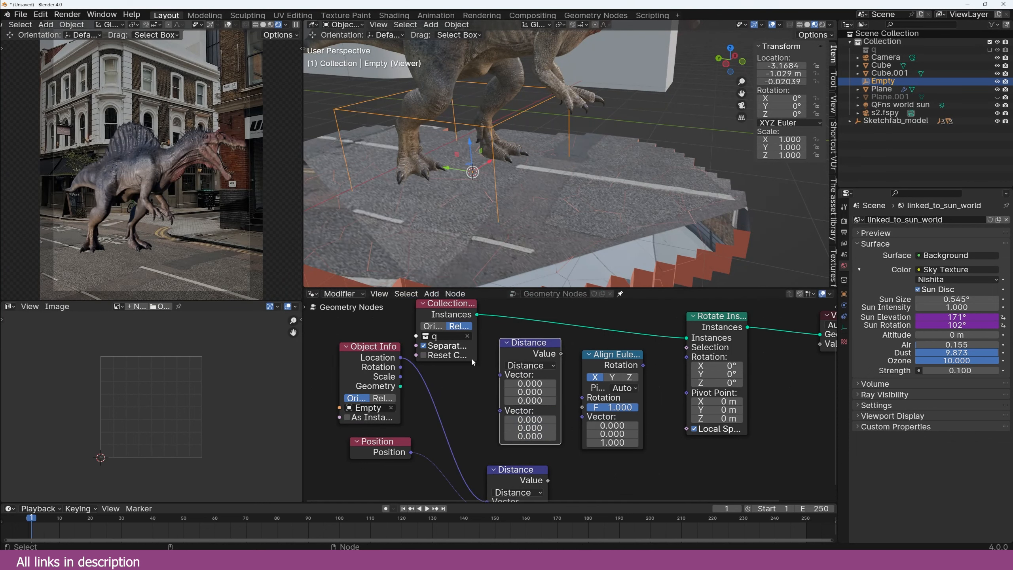
{"action": "left_click_drag", "start_coordinate": [400, 358], "coordinate": [423, 365]}
{"action": "left_click_drag", "start_coordinate": [499, 375], "coordinate": [499, 376]}
{"action": "left_click_drag", "start_coordinate": [411, 452], "coordinate": [489, 409]}
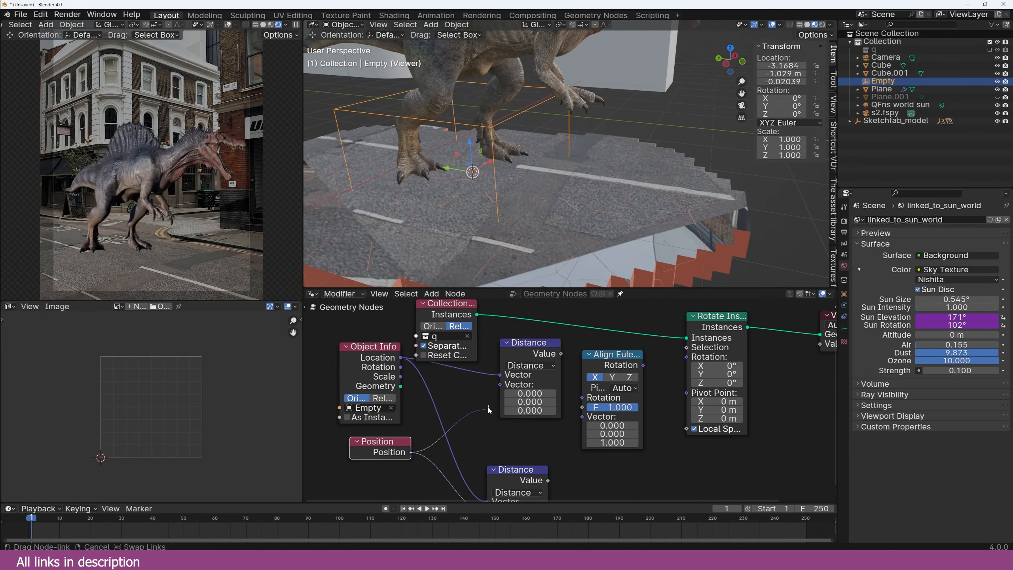
{"action": "left_click_drag", "start_coordinate": [489, 409], "coordinate": [500, 387]}
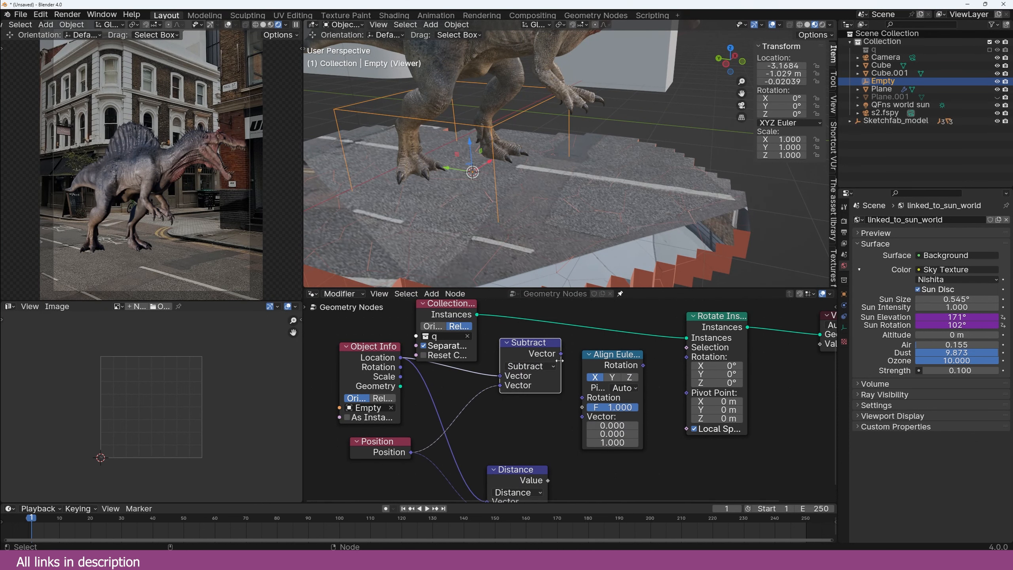
{"action": "left_click_drag", "start_coordinate": [560, 361], "coordinate": [579, 361]}
{"action": "key", "text": "ctrl+z"}
{"action": "left_click_drag", "start_coordinate": [551, 355], "coordinate": [581, 417]}
Step: Drive Rotate Instances with Align Euler's rotation and move the Empty to check it
{"action": "left_click_drag", "start_coordinate": [643, 365], "coordinate": [688, 358]}
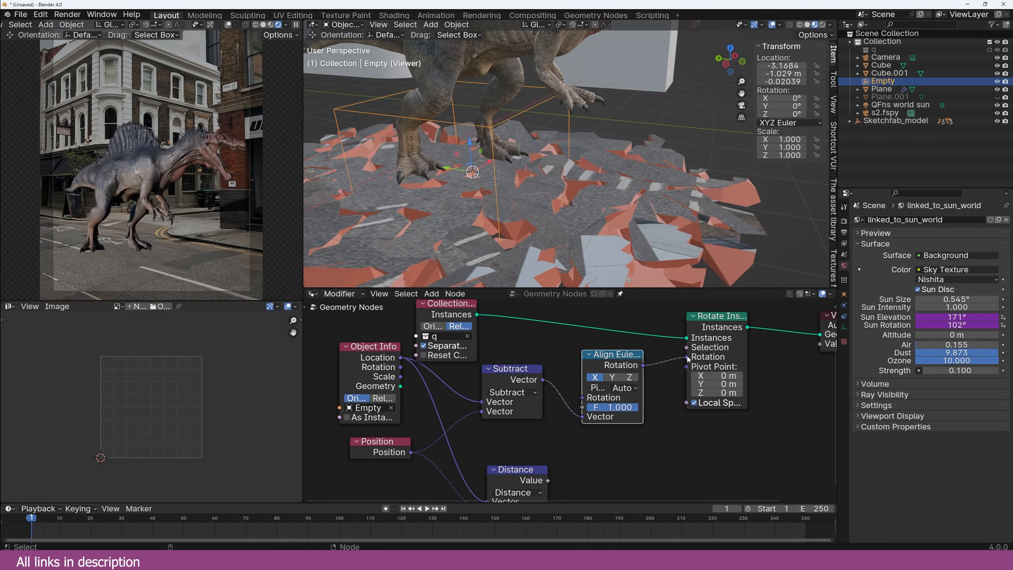
{"action": "middle_click_drag", "start_coordinate": [490, 218], "coordinate": [547, 197]}
{"action": "middle_click_drag", "start_coordinate": [471, 183], "coordinate": [476, 152]}
{"action": "middle_click_drag", "start_coordinate": [529, 181], "coordinate": [471, 163]}
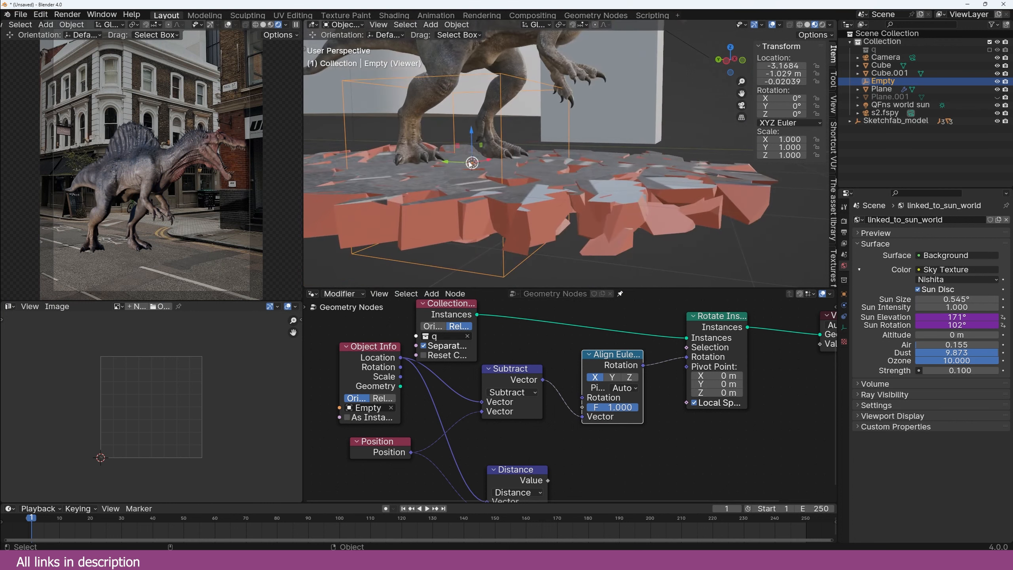
{"action": "key", "text": "g"}
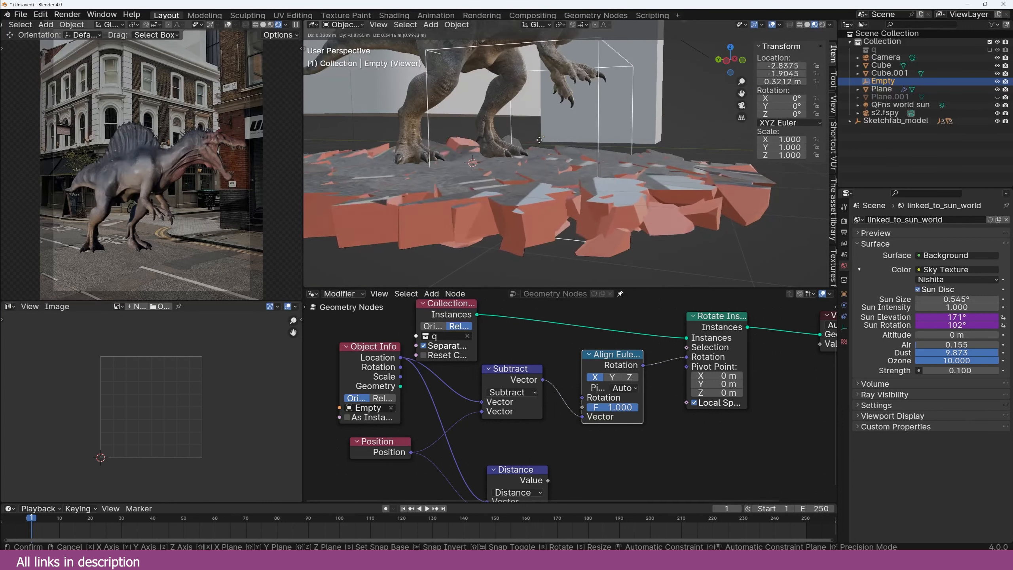
{"action": "left_click", "coordinate": [551, 135]}
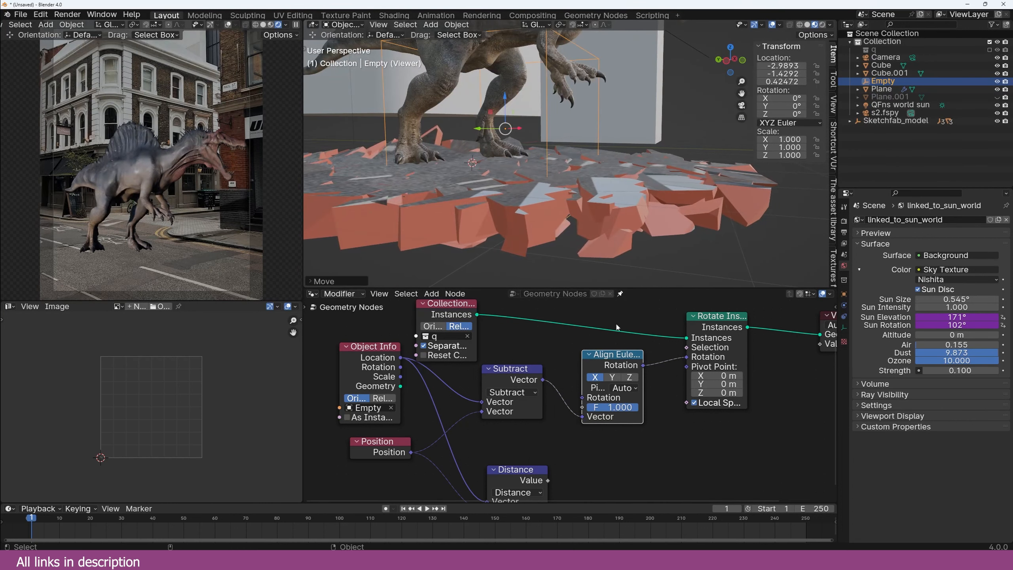
Step: Set the alignment axis to Z and test it with a cancelled Empty move
{"action": "left_click", "coordinate": [616, 380]}
{"action": "left_click", "coordinate": [629, 378]}
{"action": "middle_click_drag", "start_coordinate": [488, 158], "coordinate": [540, 175]}
{"action": "scroll", "coordinate": [539, 175], "scroll_direction": "down", "scroll_amount": 1}
{"action": "key", "text": "g"}
{"action": "right_click", "coordinate": [552, 175]}
{"action": "scroll", "coordinate": [623, 369], "scroll_direction": "down", "scroll_amount": 5}
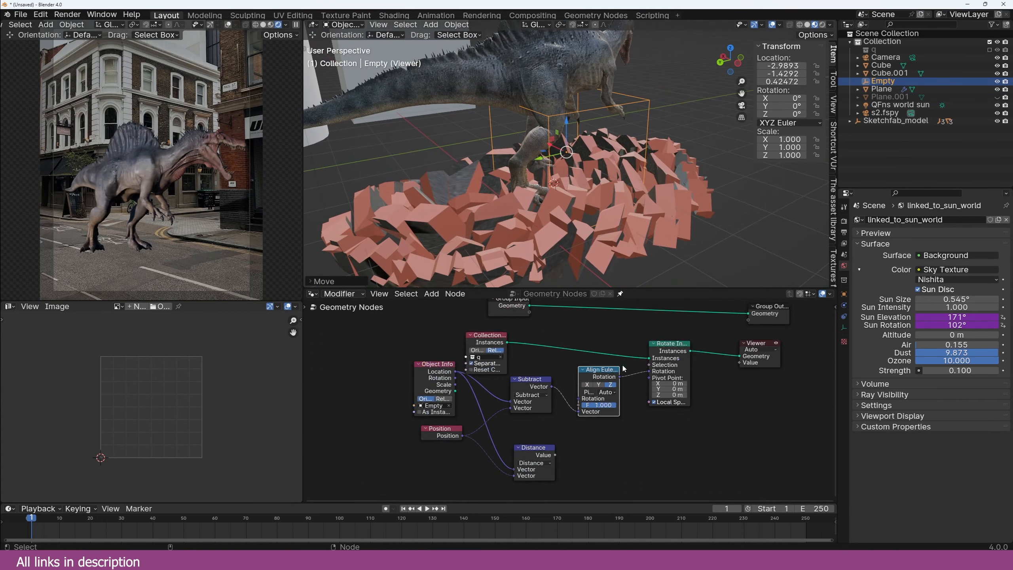
{"action": "scroll", "coordinate": [623, 369], "scroll_direction": "up", "scroll_amount": 2}
Step: Rearrange the nodes and insert a duplicate Subtract node into the rotation link
{"action": "middle_click_drag", "start_coordinate": [623, 368], "coordinate": [473, 375]}
{"action": "left_click_drag", "start_coordinate": [715, 334], "coordinate": [529, 361]}
{"action": "key", "text": "g"}
{"action": "left_click", "coordinate": [657, 358]}
{"action": "middle_click_drag", "start_coordinate": [518, 379], "coordinate": [587, 359]}
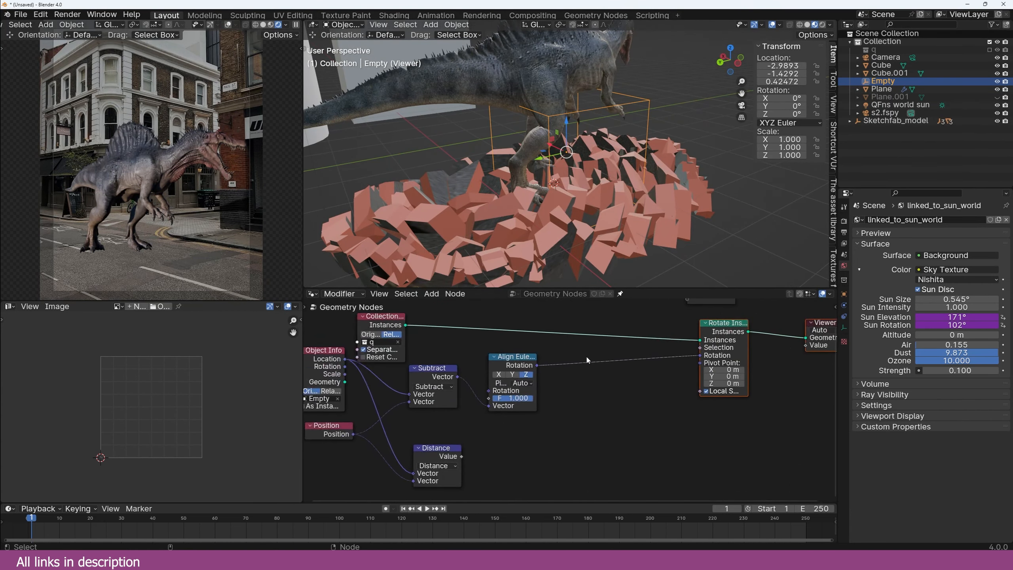
{"action": "scroll", "coordinate": [559, 381], "scroll_direction": "up", "scroll_amount": 1}
{"action": "left_click_drag", "start_coordinate": [439, 452], "coordinate": [498, 439]}
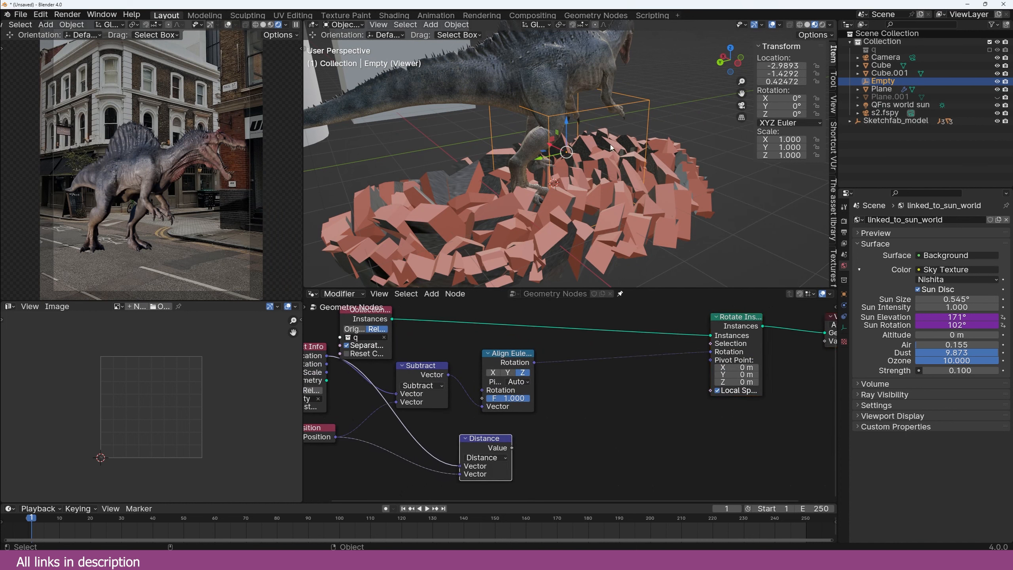
{"action": "left_click", "coordinate": [415, 375]}
{"action": "key", "text": "shift+d"}
{"action": "left_click", "coordinate": [610, 364]}
{"action": "left_click", "coordinate": [616, 374]}
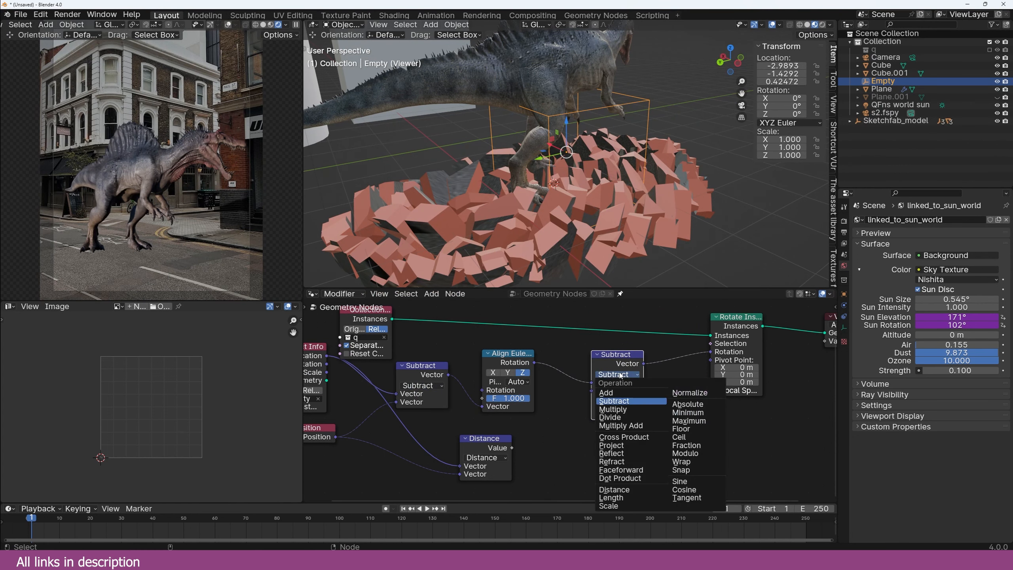
Step: Turn the copied node into a vector Scale driven by the Empty distance
{"action": "left_click", "coordinate": [603, 505]}
{"action": "left_click_drag", "start_coordinate": [489, 438], "coordinate": [592, 391]}
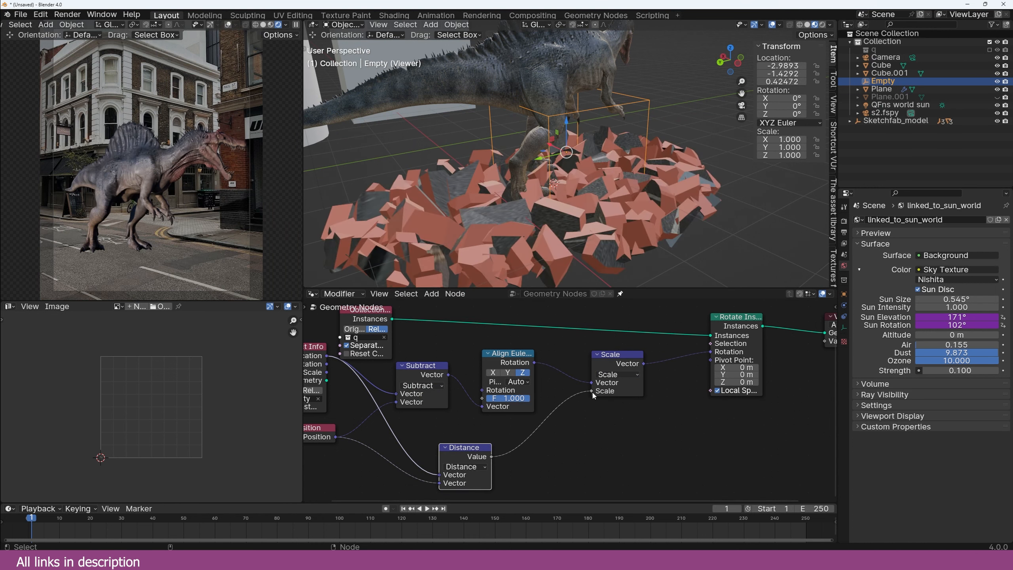
{"action": "left_click_drag", "start_coordinate": [611, 356], "coordinate": [655, 338]}
{"action": "middle_click_drag", "start_coordinate": [600, 230], "coordinate": [592, 232]}
Step: Insert a Map Range node between Distance and Scale and raise its From Max
{"action": "key", "text": "shift+a"}
{"action": "left_click", "coordinate": [569, 388]}
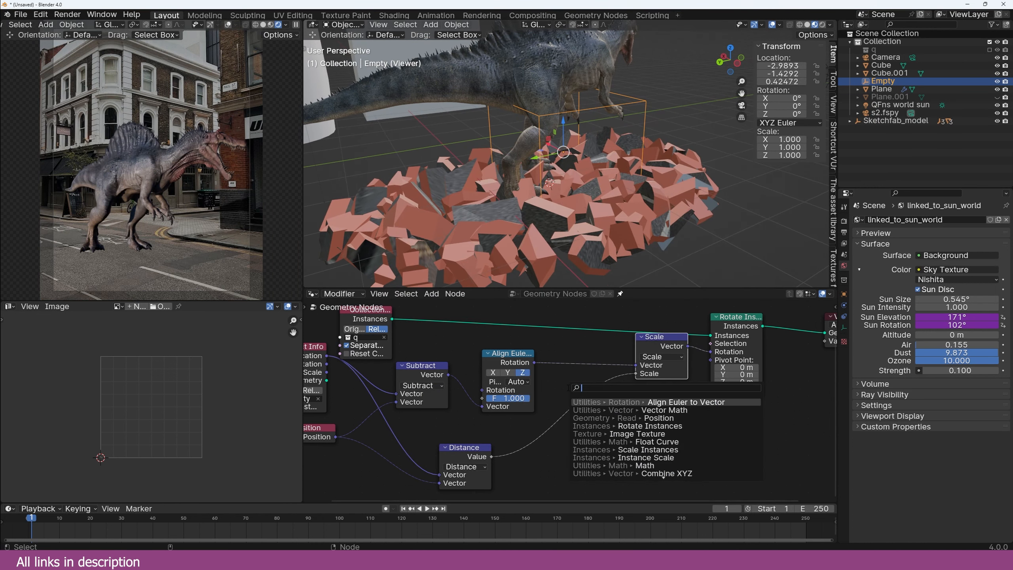
{"action": "type", "text": "map"}
{"action": "key", "text": "Return"}
{"action": "left_click", "coordinate": [557, 399]}
{"action": "middle_click_drag", "start_coordinate": [592, 449], "coordinate": [597, 432]}
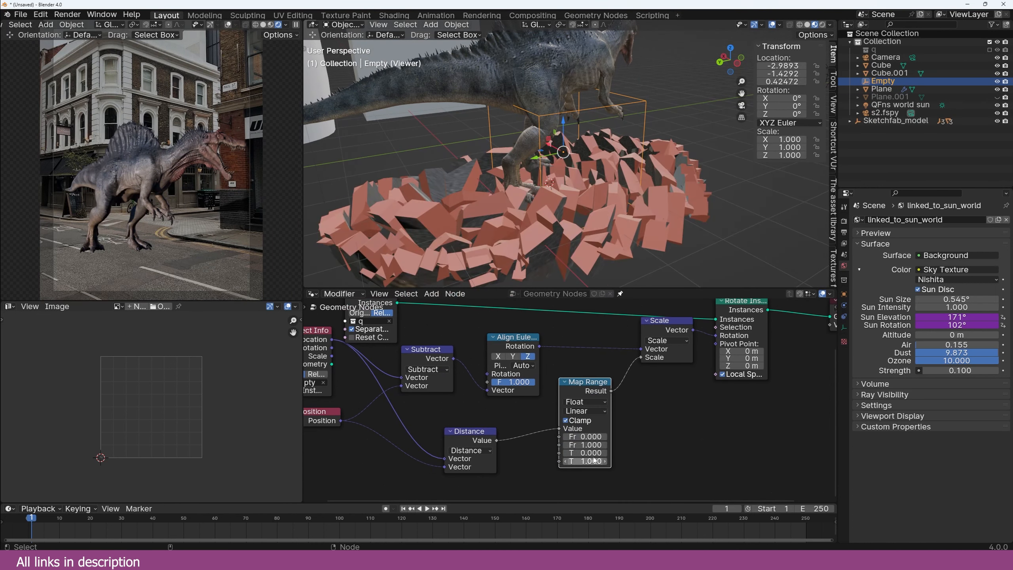
{"action": "left_click_drag", "start_coordinate": [586, 444], "coordinate": [611, 444]}
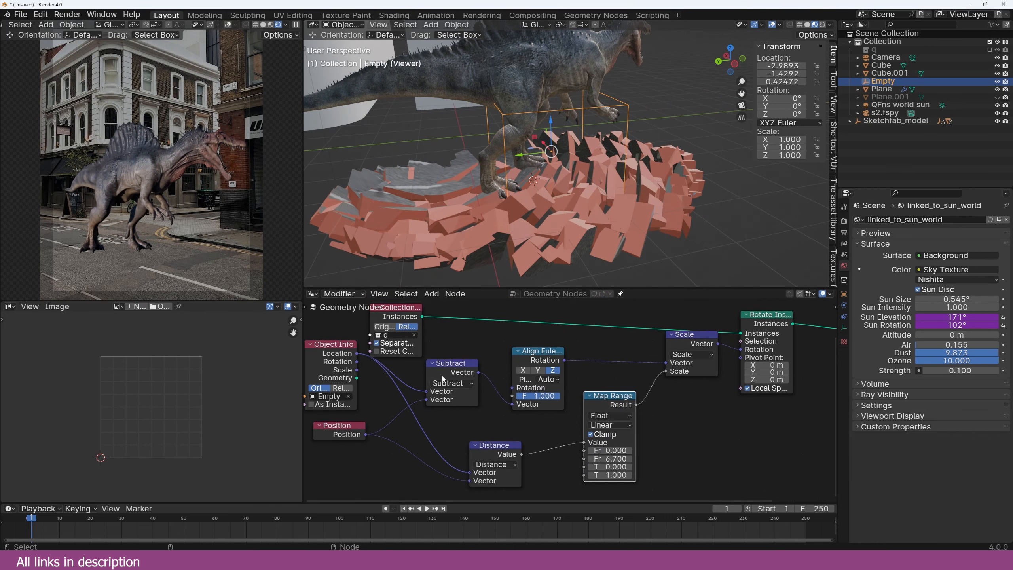
Step: Set the Object Info node to Relative transforms
{"action": "middle_click_drag", "start_coordinate": [474, 365], "coordinate": [538, 377]}
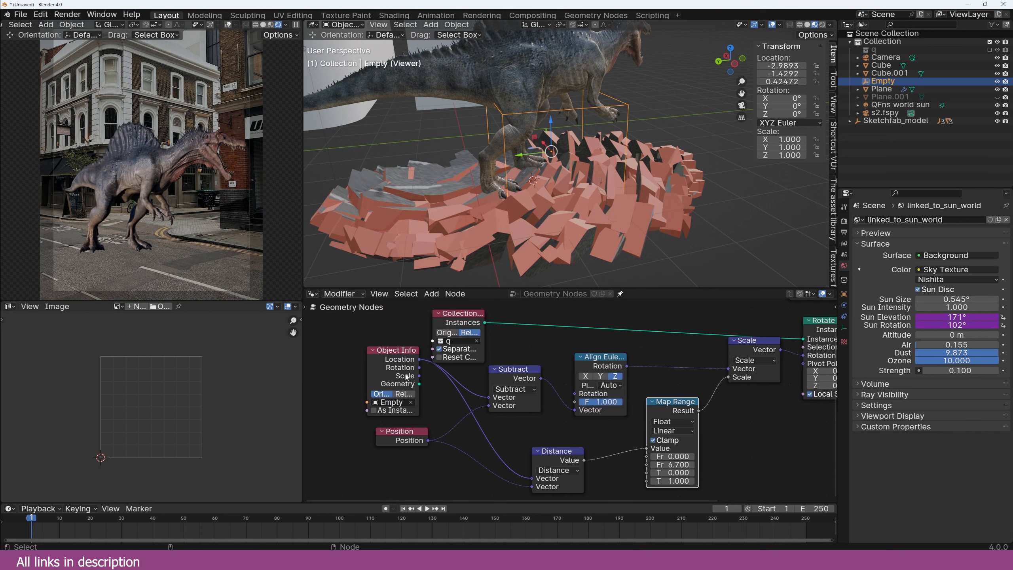
{"action": "left_click_drag", "start_coordinate": [407, 376], "coordinate": [397, 375]}
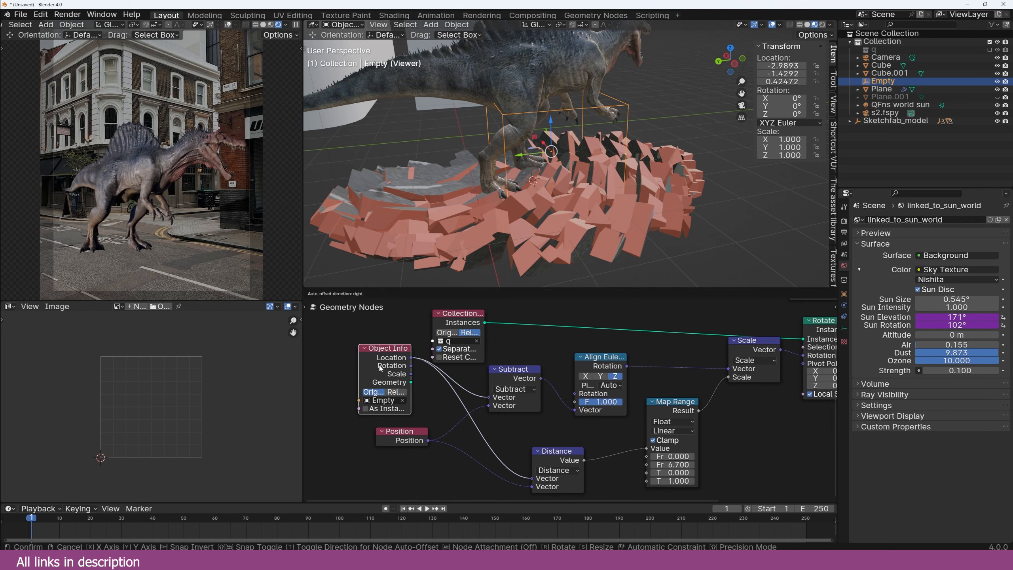
{"action": "left_click", "coordinate": [396, 395]}
Step: Test moving the Empty, then snap it to the 3D cursor
{"action": "key", "text": "g"}
{"action": "middle_click_drag", "start_coordinate": [584, 168], "coordinate": [491, 173]}
{"action": "right_click", "coordinate": [536, 159]}
{"action": "scroll", "coordinate": [463, 140], "scroll_direction": "up", "scroll_amount": 2}
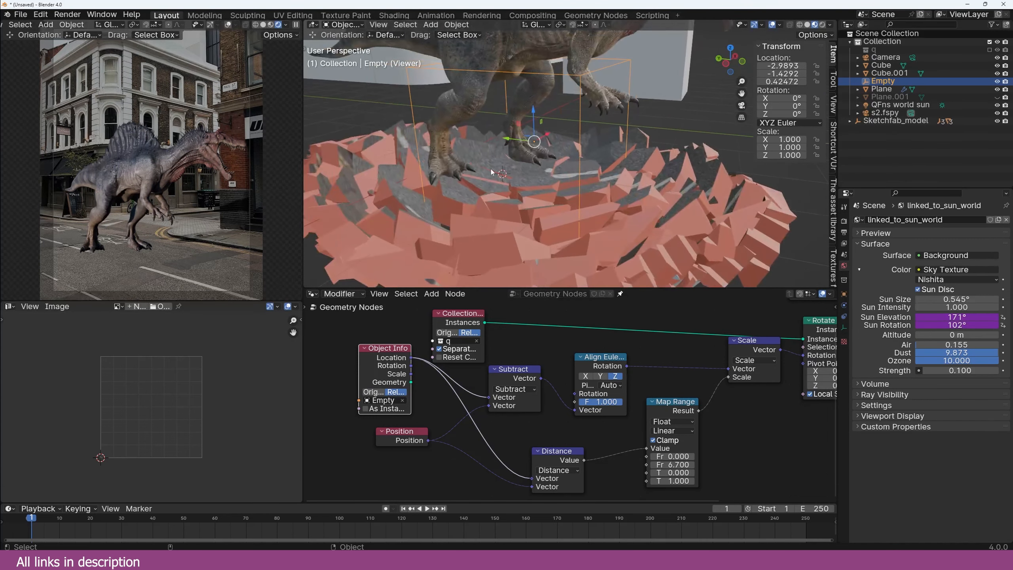
{"action": "key", "text": "shift+s"}
{"action": "left_click", "coordinate": [457, 135]}
{"action": "middle_click_drag", "start_coordinate": [469, 123], "coordinate": [519, 136]}
Step: Rearrange the Map Range and Distance nodes and set Map Range From Max to 9.020
{"action": "middle_click_drag", "start_coordinate": [632, 404], "coordinate": [530, 381]}
{"action": "left_click_drag", "start_coordinate": [560, 395], "coordinate": [534, 405]}
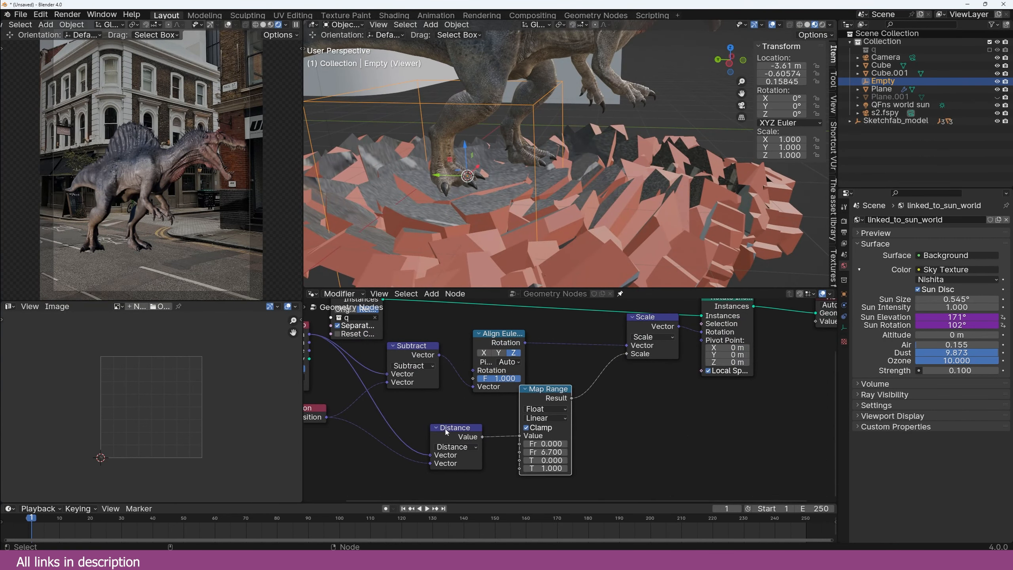
{"action": "left_click_drag", "start_coordinate": [444, 429], "coordinate": [405, 433]}
{"action": "left_click_drag", "start_coordinate": [549, 452], "coordinate": [520, 452]}
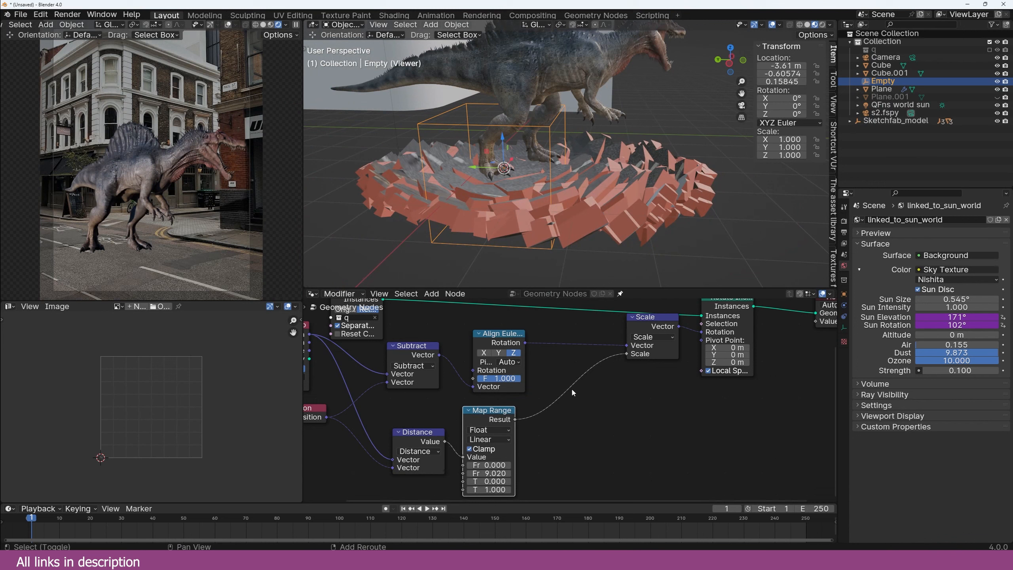
Step: Add a Color Ramp after Map Range with stops at 0.218 and 0.873
{"action": "key", "text": "shift+a"}
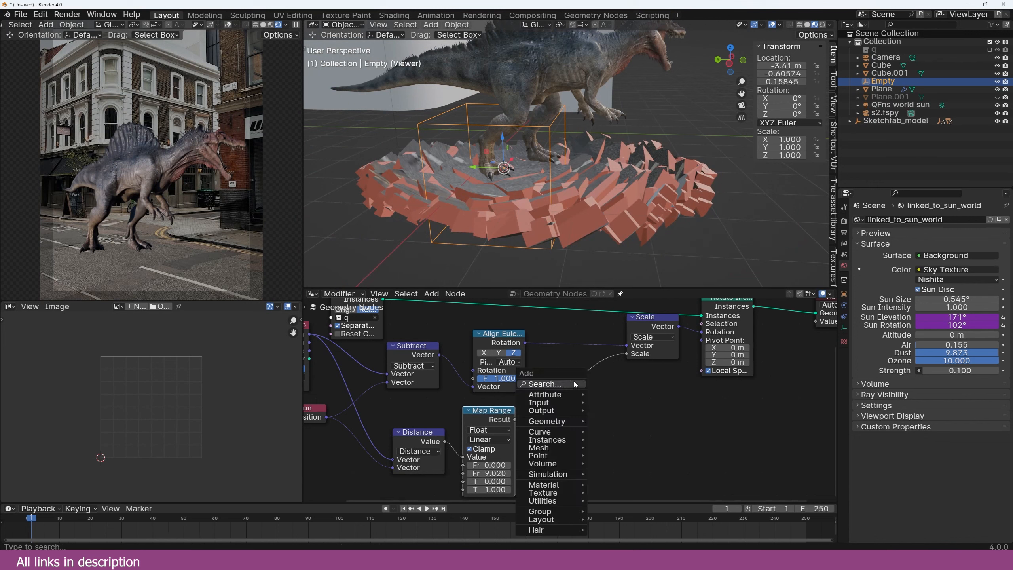
{"action": "left_click", "coordinate": [574, 386]}
{"action": "type", "text": "ra"}
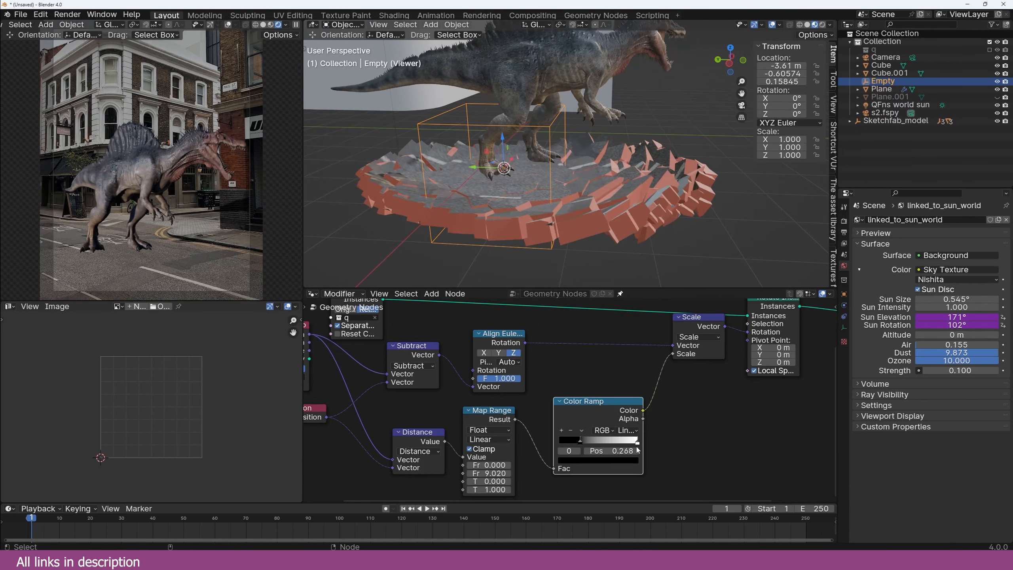
{"action": "left_click_drag", "start_coordinate": [611, 402], "coordinate": [574, 402]}
{"action": "mouse_move", "coordinate": [601, 443]}
{"action": "left_mouse_down"}
{"action": "mouse_move", "coordinate": [584, 443]}
{"action": "mouse_move", "coordinate": [592, 442]}
{"action": "left_mouse_up"}
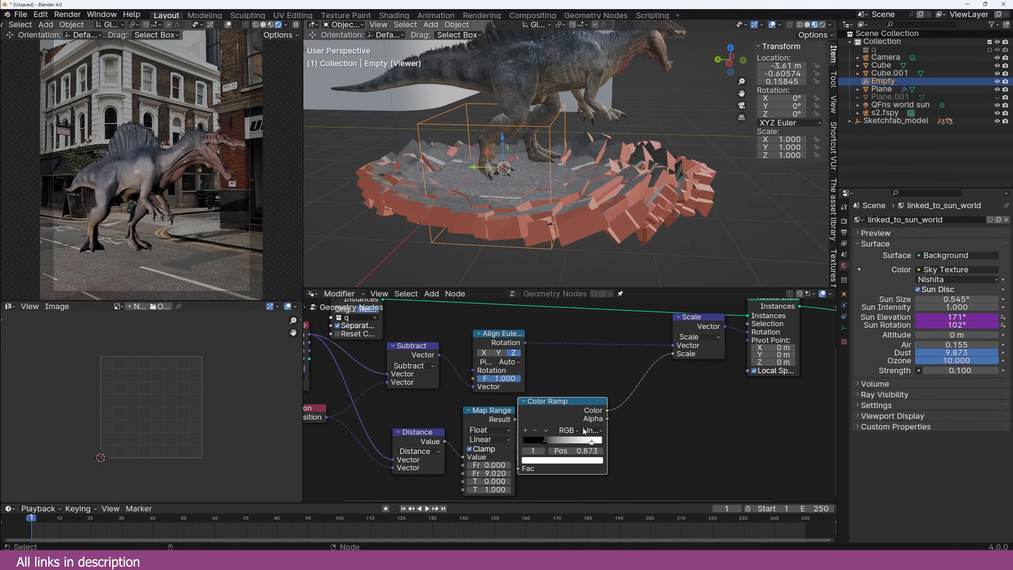
{"action": "middle_click_drag", "start_coordinate": [591, 243], "coordinate": [639, 246]}
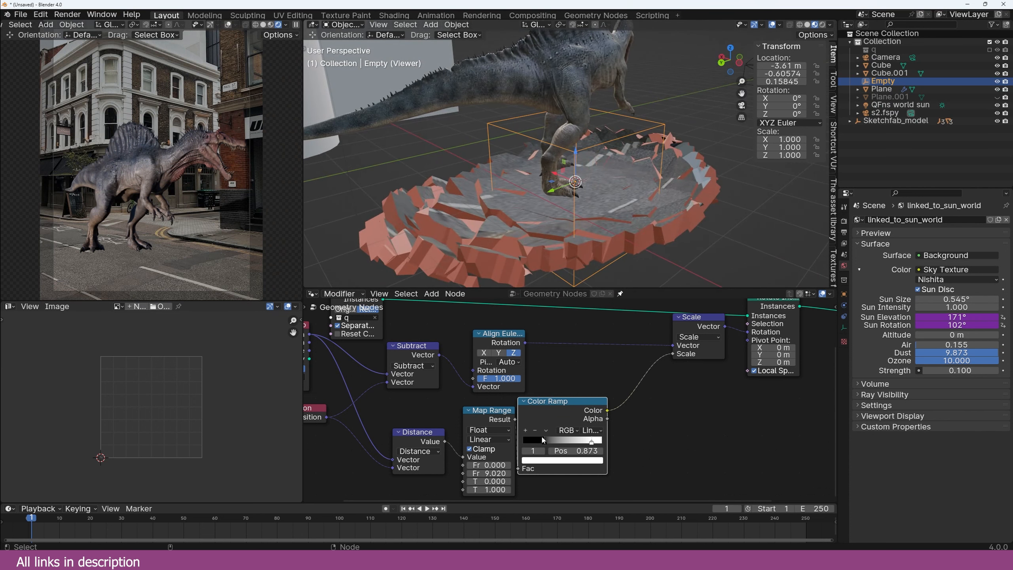
{"action": "left_click_drag", "start_coordinate": [542, 439], "coordinate": [543, 442]}
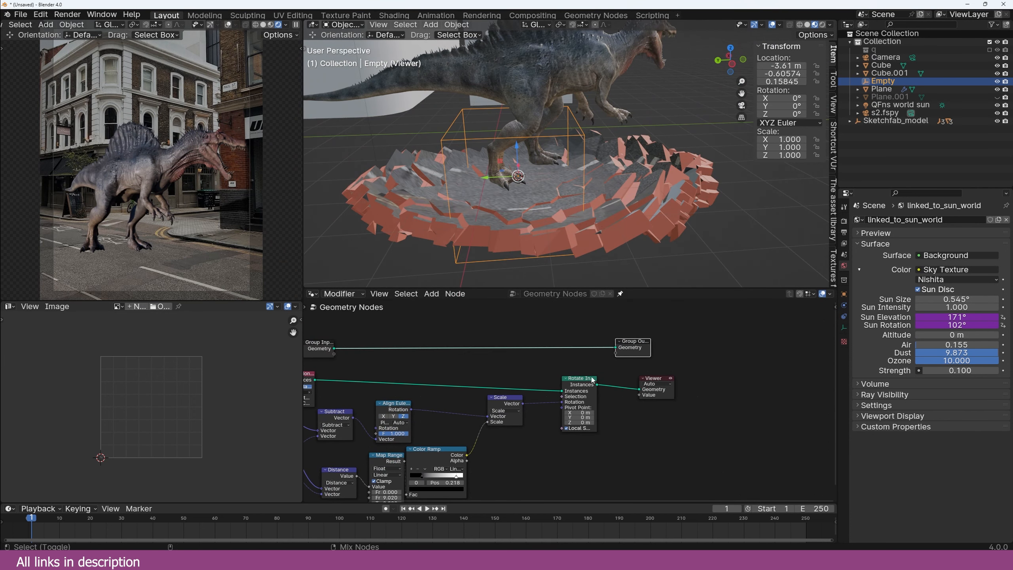
Step: Connect Rotate Instances to the Group Output, view through the camera, and select the Plane
{"action": "left_click_drag", "start_coordinate": [597, 384], "coordinate": [616, 347]}
{"action": "key", "text": "KP_0"}
{"action": "left_click", "coordinate": [844, 294]}
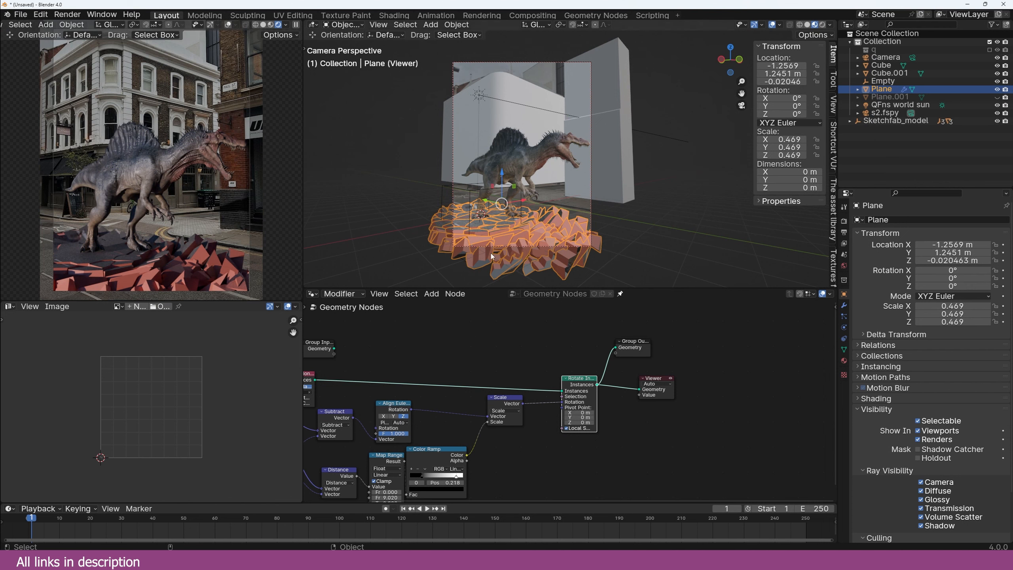
Step: Add a Join Geometry node merging the Group Input plane with the rotated slabs
{"action": "scroll", "coordinate": [459, 376], "scroll_direction": "down", "scroll_amount": 2}
{"action": "middle_click_drag", "start_coordinate": [459, 376], "coordinate": [503, 378]}
{"action": "scroll", "coordinate": [560, 400], "scroll_direction": "up", "scroll_amount": 2}
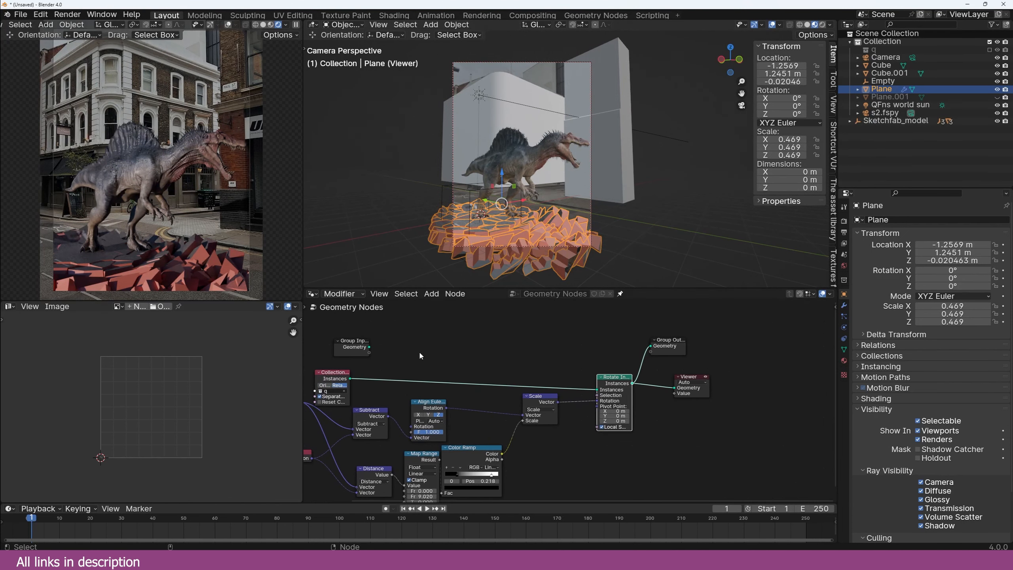
{"action": "right_click_drag", "start_coordinate": [356, 346], "coordinate": [602, 378], "text": "alt+shift"}
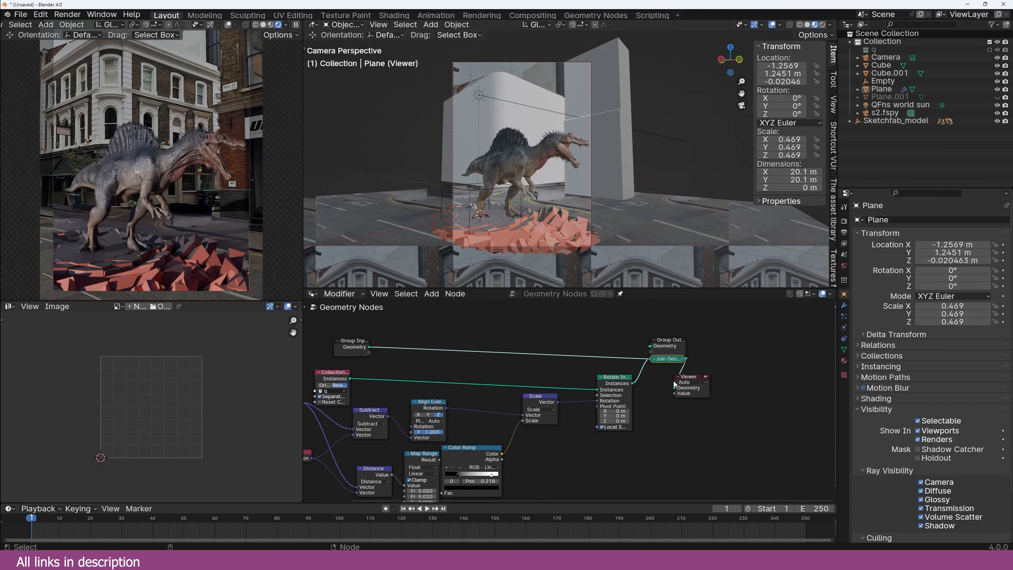
Step: Move Join Geometry, Group Output and Viewer further right to tidy the tree
{"action": "scroll", "coordinate": [639, 381], "scroll_direction": "up", "scroll_amount": 1}
{"action": "left_click_drag", "start_coordinate": [621, 375], "coordinate": [602, 368]}
{"action": "scroll", "coordinate": [766, 335], "scroll_direction": "down", "scroll_amount": 2}
{"action": "middle_click_drag", "start_coordinate": [766, 336], "coordinate": [694, 339]}
{"action": "left_click_drag", "start_coordinate": [703, 322], "coordinate": [588, 394]}
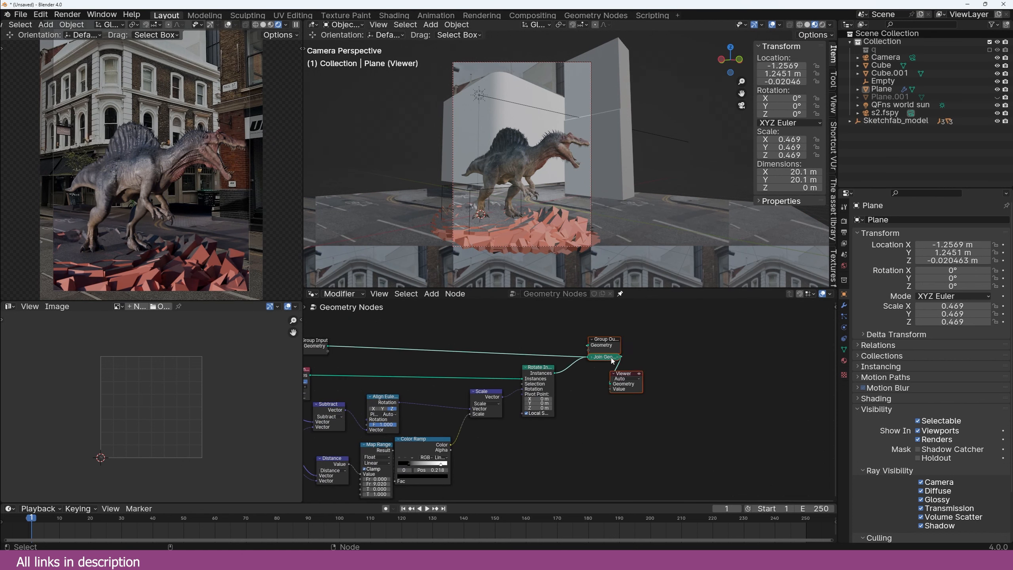
{"action": "left_click_drag", "start_coordinate": [613, 361], "coordinate": [761, 343]}
{"action": "scroll", "coordinate": [554, 206], "scroll_direction": "up", "scroll_amount": 2}
{"action": "left_click", "coordinate": [634, 410]}
{"action": "middle_click_drag", "start_coordinate": [496, 447], "coordinate": [546, 415]}
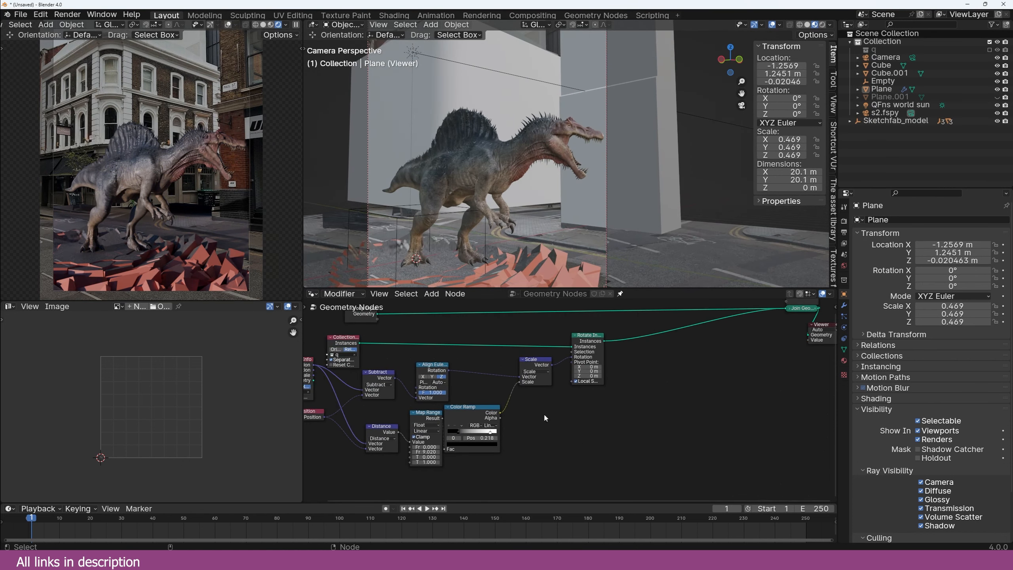
{"action": "middle_click_drag", "start_coordinate": [568, 348], "coordinate": [554, 346]}
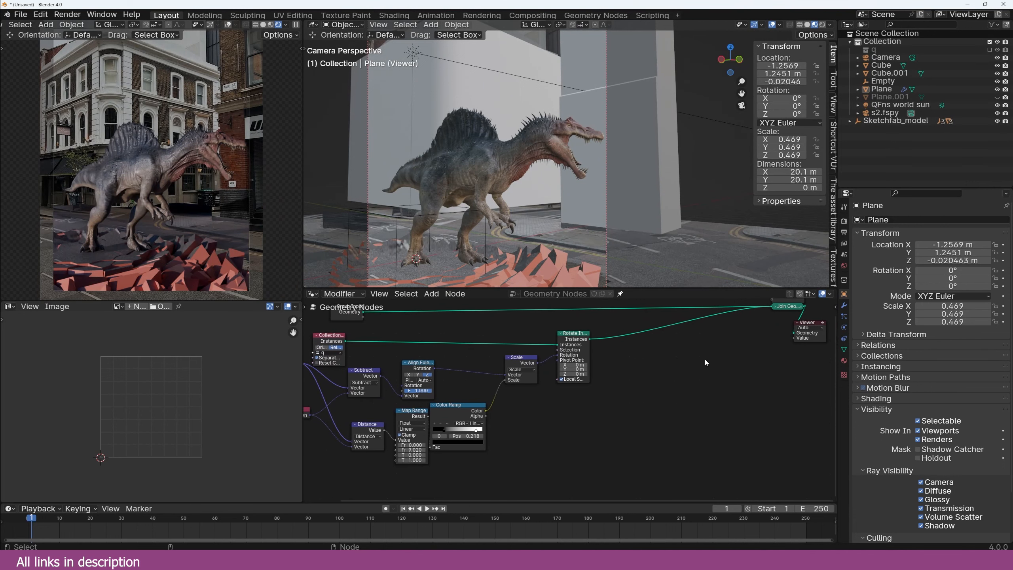
Step: Add Scale Instances after Rotate Instances and drive its scale from Map Range
{"action": "key", "text": "shift+a"}
{"action": "type", "text": "sca"}
{"action": "key", "text": "Down"}
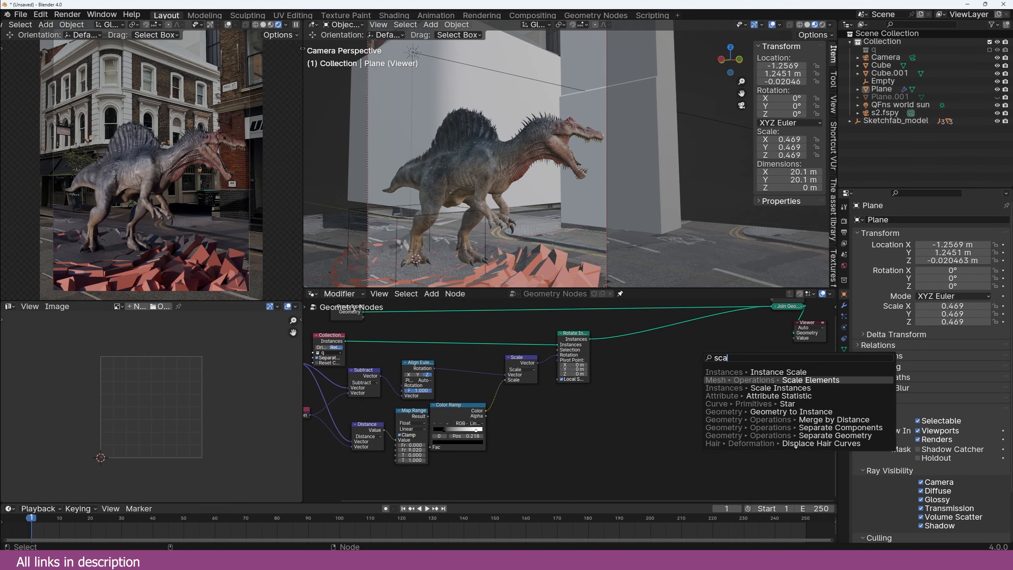
{"action": "key", "text": "Down"}
{"action": "key", "text": "Return"}
{"action": "left_click", "coordinate": [649, 324]}
{"action": "scroll", "coordinate": [569, 401], "scroll_direction": "up", "scroll_amount": 2}
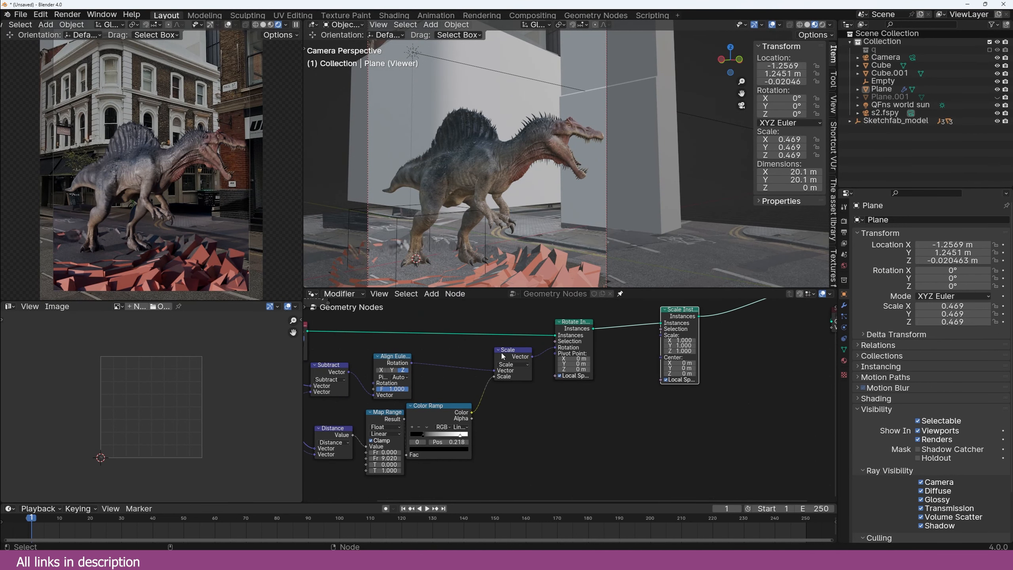
{"action": "left_click", "coordinate": [510, 358]}
{"action": "key", "text": "shift+d"}
{"action": "left_click_drag", "start_coordinate": [439, 405], "coordinate": [459, 413]}
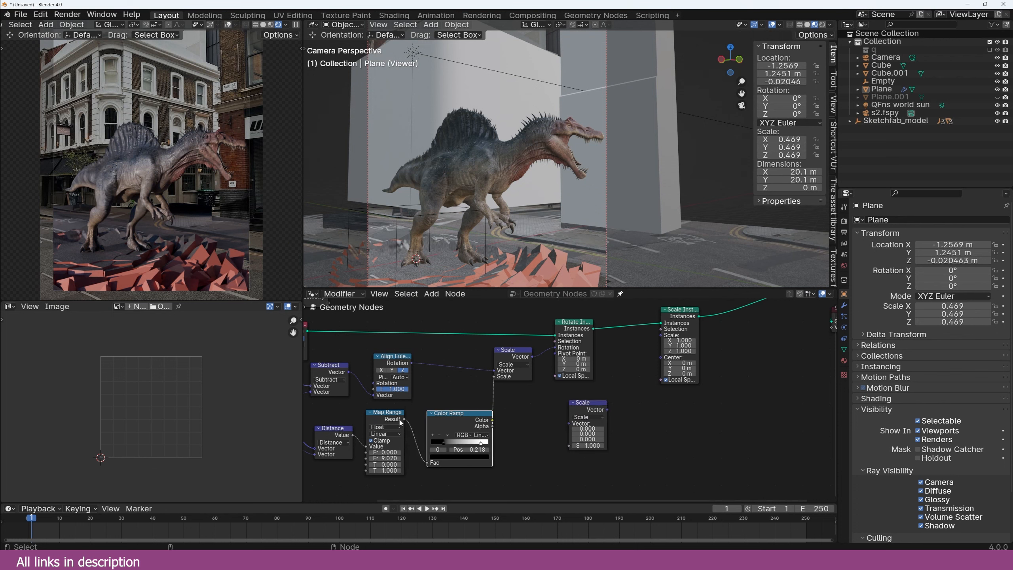
{"action": "left_click_drag", "start_coordinate": [404, 420], "coordinate": [661, 337]}
Step: Insert a Float Curve into the scale link, raising its start and lowering a point to 0.5
{"action": "key", "text": "shift+a"}
{"action": "left_click", "coordinate": [578, 373]}
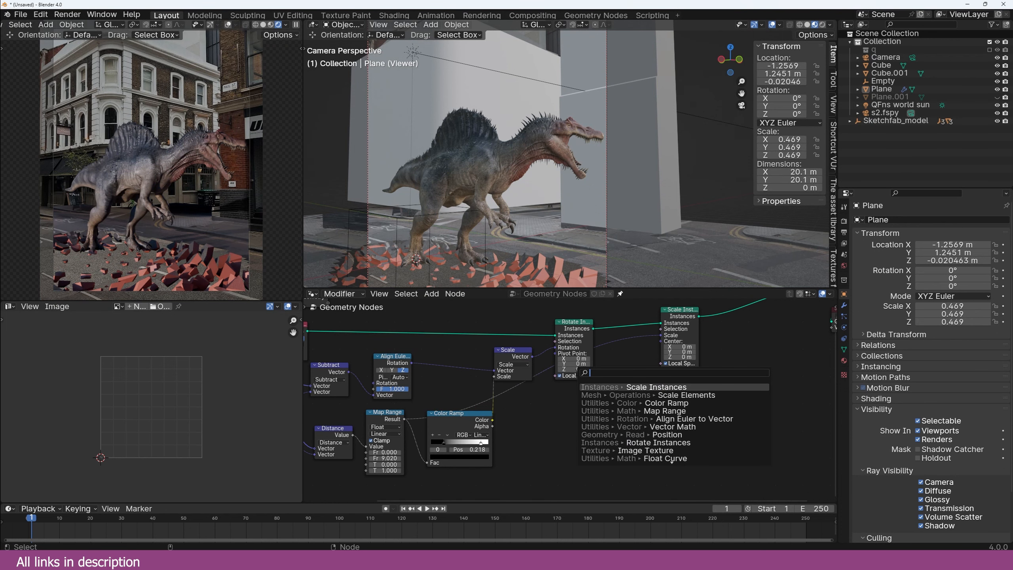
{"action": "type", "text": "fl"}
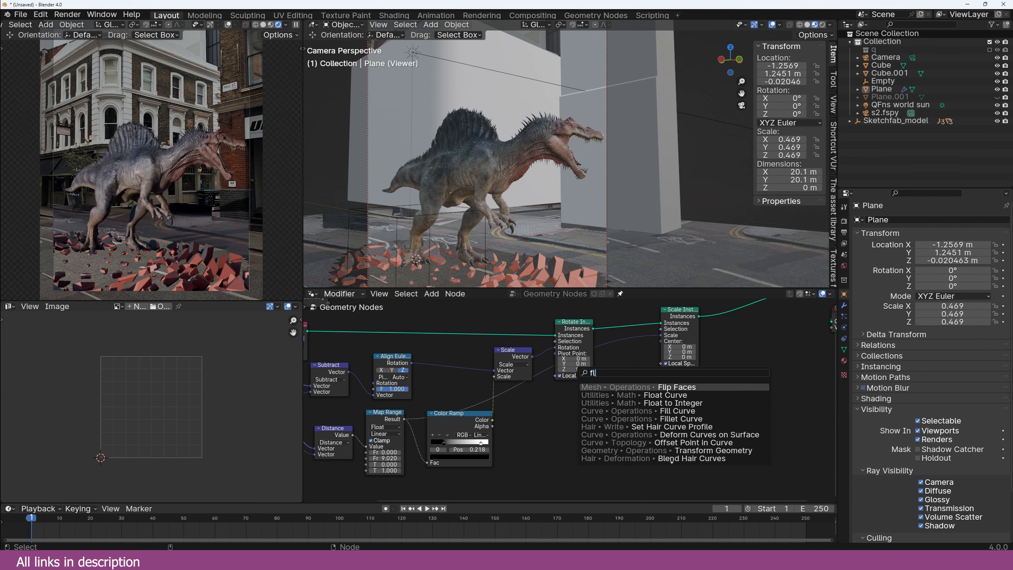
{"action": "left_click", "coordinate": [666, 394]}
{"action": "left_click", "coordinate": [561, 452]}
{"action": "mouse_move", "coordinate": [556, 454]}
{"action": "left_mouse_down"}
{"action": "mouse_move", "coordinate": [559, 426]}
{"action": "mouse_move", "coordinate": [556, 435]}
{"action": "left_mouse_up"}
{"action": "left_click", "coordinate": [654, 266]}
Step: Duplicate the ground plane as Plane.002
{"action": "scroll", "coordinate": [654, 267], "scroll_direction": "down", "scroll_amount": 4}
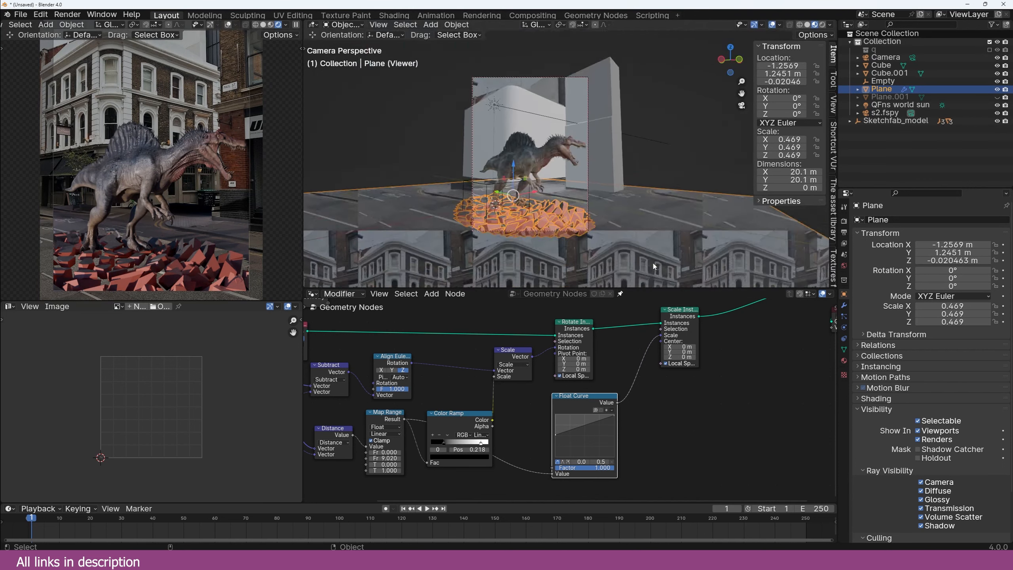
{"action": "middle_click_drag", "start_coordinate": [654, 267], "coordinate": [607, 250]}
{"action": "scroll", "coordinate": [615, 269], "scroll_direction": "down", "scroll_amount": 5}
{"action": "scroll", "coordinate": [607, 250], "scroll_direction": "up", "scroll_amount": 3}
{"action": "key", "text": "shift+d"}
Step: Keep Plane.002 in place and remove its Geometry Nodes modifier
{"action": "right_click", "coordinate": [607, 250]}
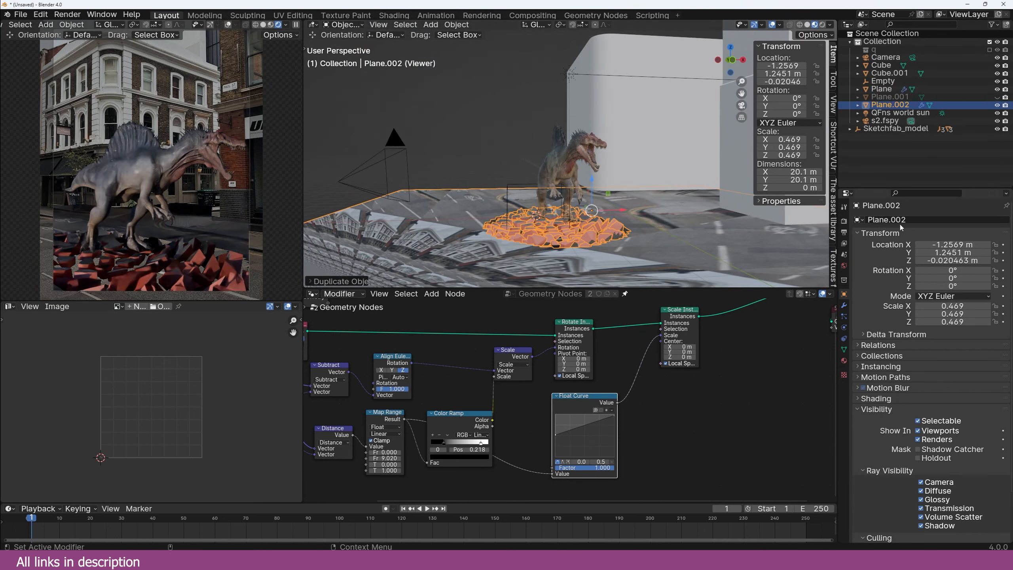
{"action": "left_click", "coordinate": [845, 306]}
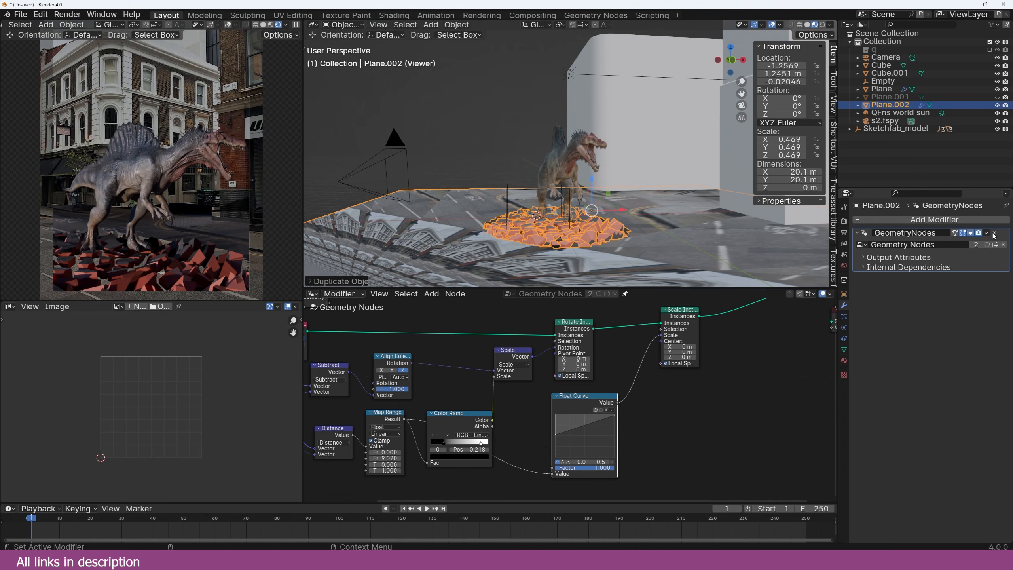
{"action": "left_click", "coordinate": [995, 234]}
Step: In Edit Mode, select all boundary edges of Plane.002 and isolate it
{"action": "middle_click_drag", "start_coordinate": [559, 159], "coordinate": [590, 223]}
{"action": "scroll", "coordinate": [590, 224], "scroll_direction": "up", "scroll_amount": 4}
{"action": "key", "text": "Tab"}
{"action": "key", "text": "2"}
{"action": "key", "text": "alt+a"}
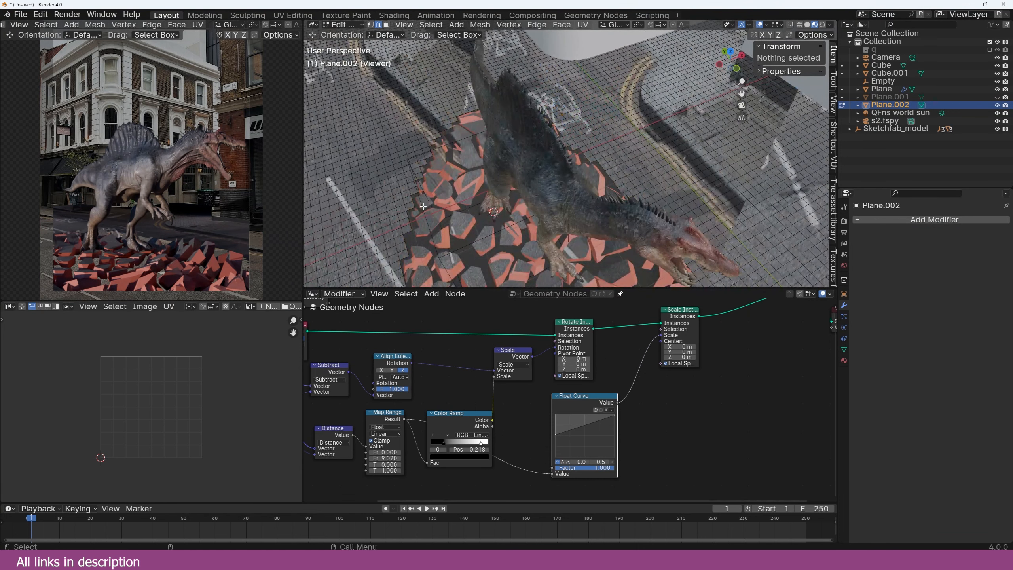
{"action": "left_click", "coordinate": [417, 203], "text": "alt"}
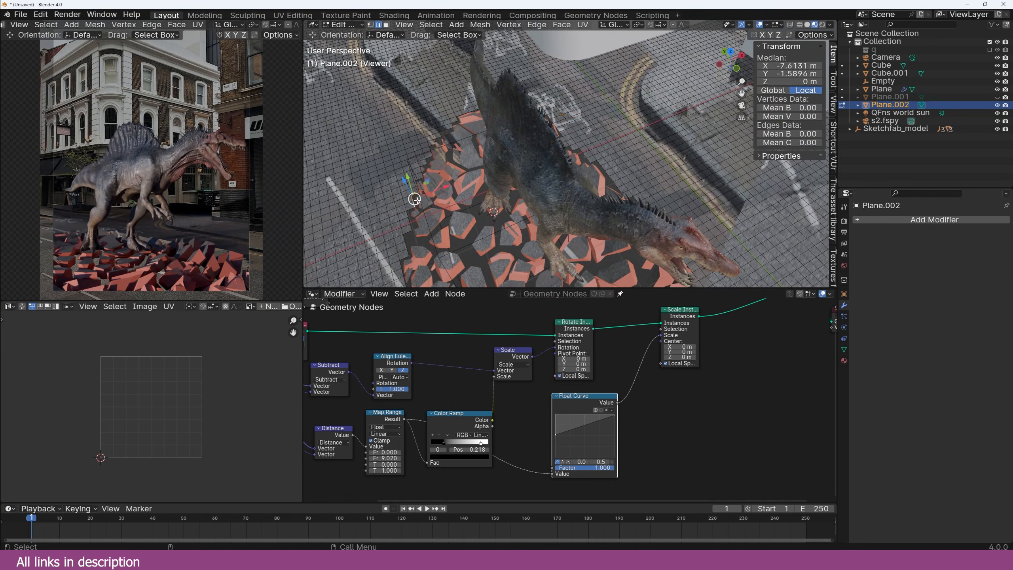
{"action": "key", "text": "shift+g"}
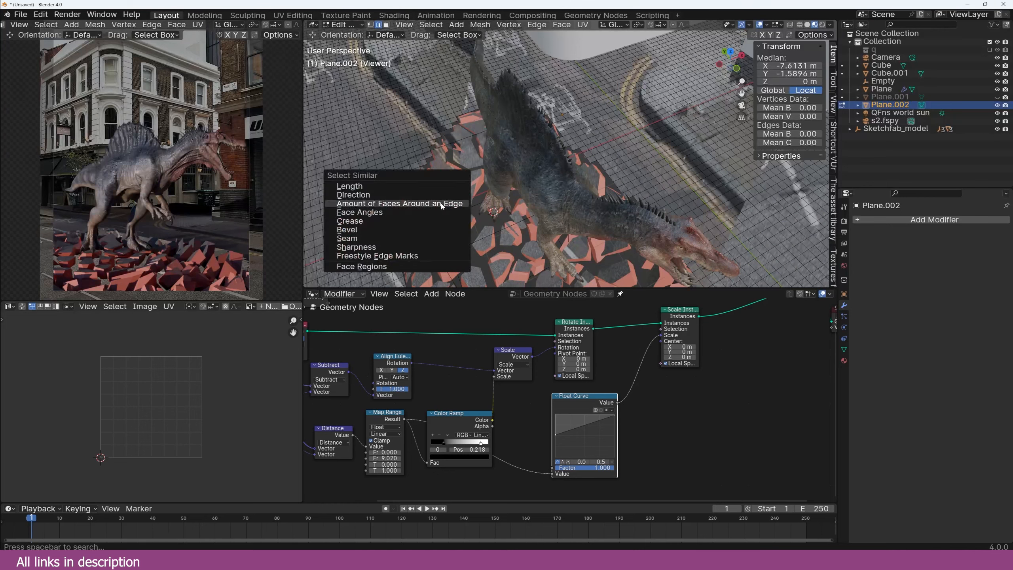
{"action": "left_click", "coordinate": [441, 205]}
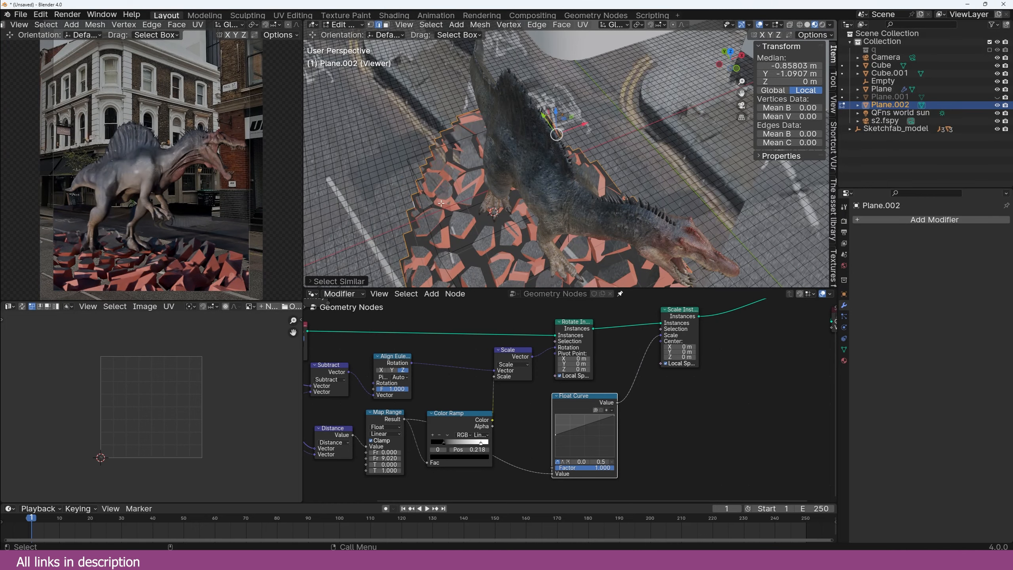
{"action": "scroll", "coordinate": [529, 222], "scroll_direction": "down", "scroll_amount": 5}
{"action": "key", "text": "KP_Divide"}
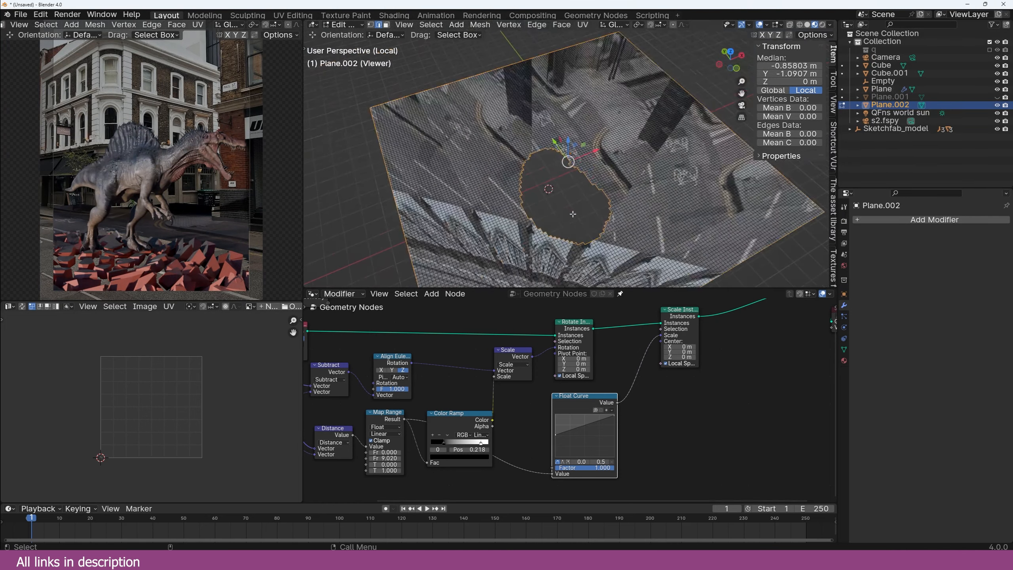
Step: Delete everything except the hole outline loop
{"action": "left_click", "coordinate": [766, 256], "text": "alt"}
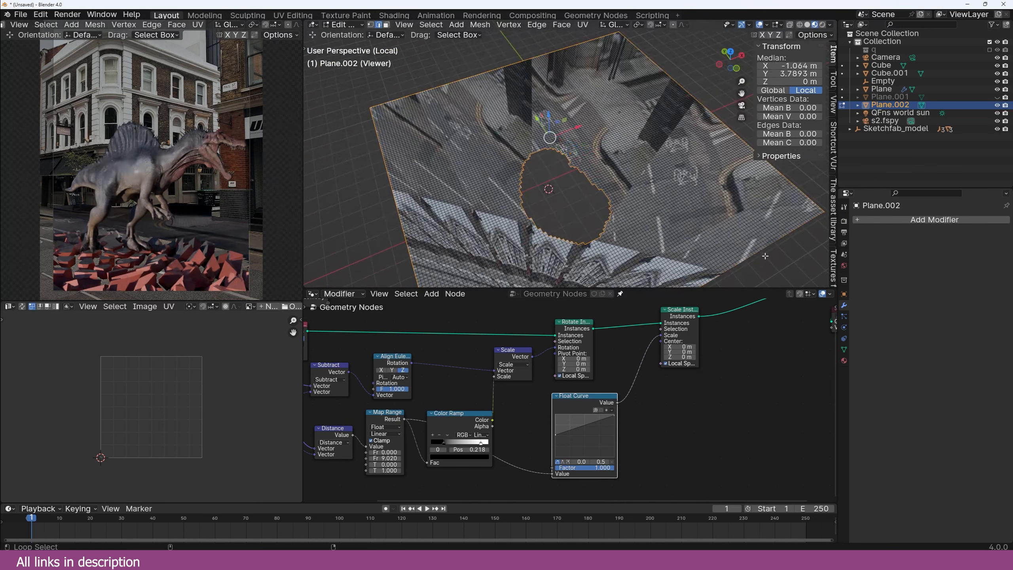
{"action": "left_click", "coordinate": [792, 182], "text": "alt+shift"}
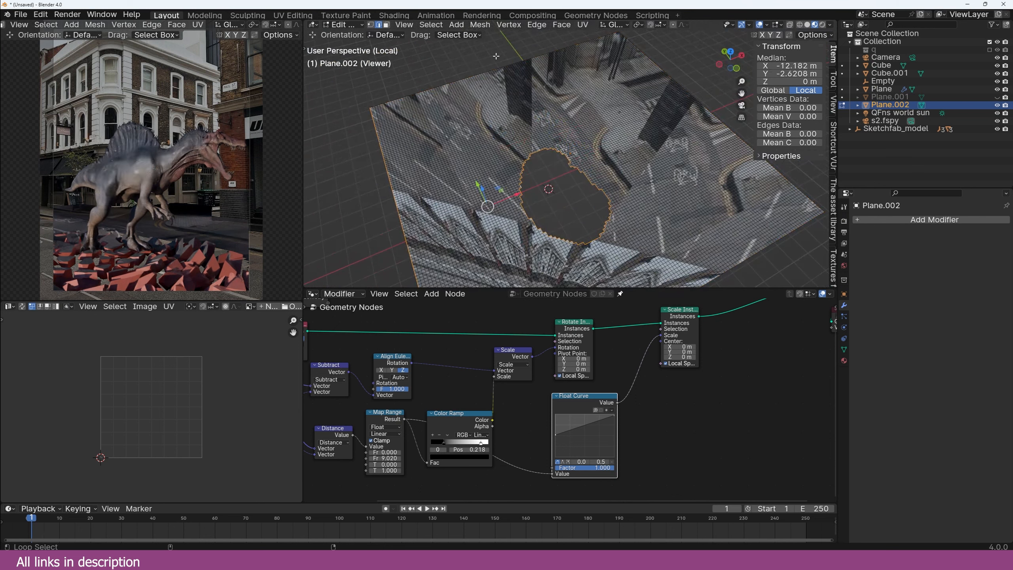
{"action": "key", "text": "1"}
{"action": "middle_click_drag", "start_coordinate": [429, 185], "coordinate": [566, 149], "text": "ctrl"}
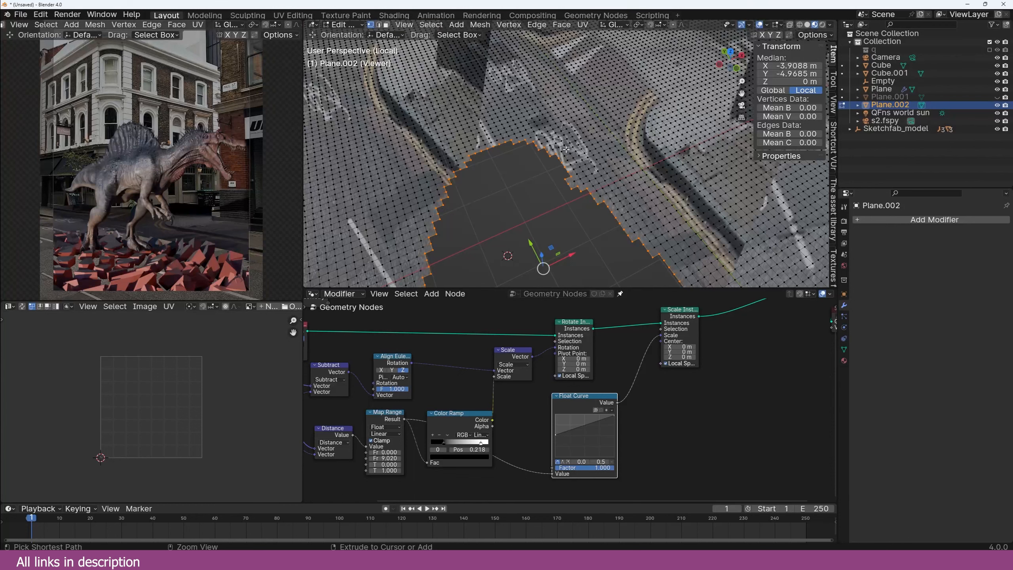
{"action": "key", "text": "ctrl+i"}
{"action": "key", "text": "x"}
{"action": "left_click", "coordinate": [554, 133]}
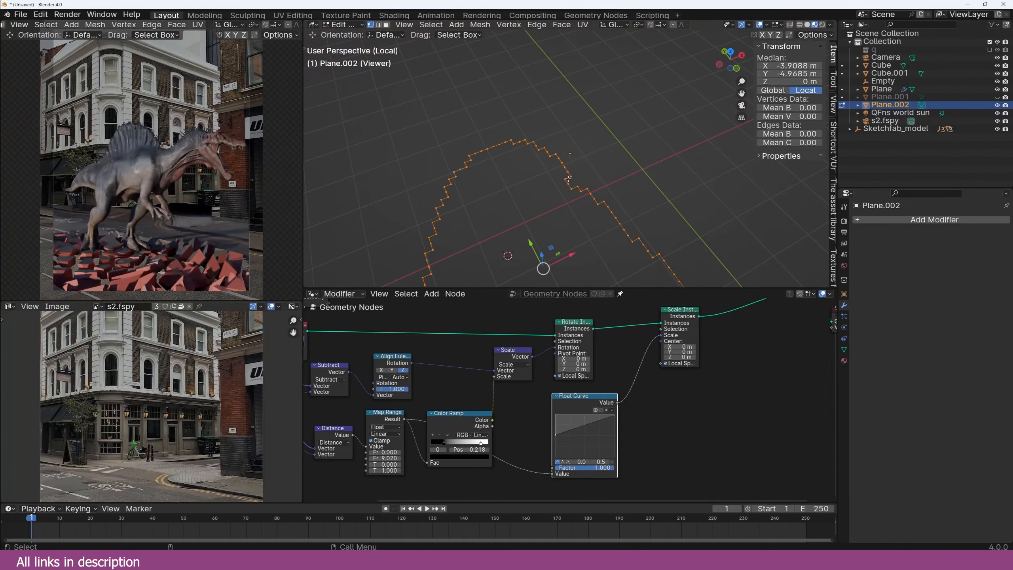
Step: Fill the hole loop, extrude it downward, and scale the bottom face to 0.469
{"action": "left_click", "coordinate": [568, 179]}
{"action": "key", "text": "a"}
{"action": "key", "text": "f"}
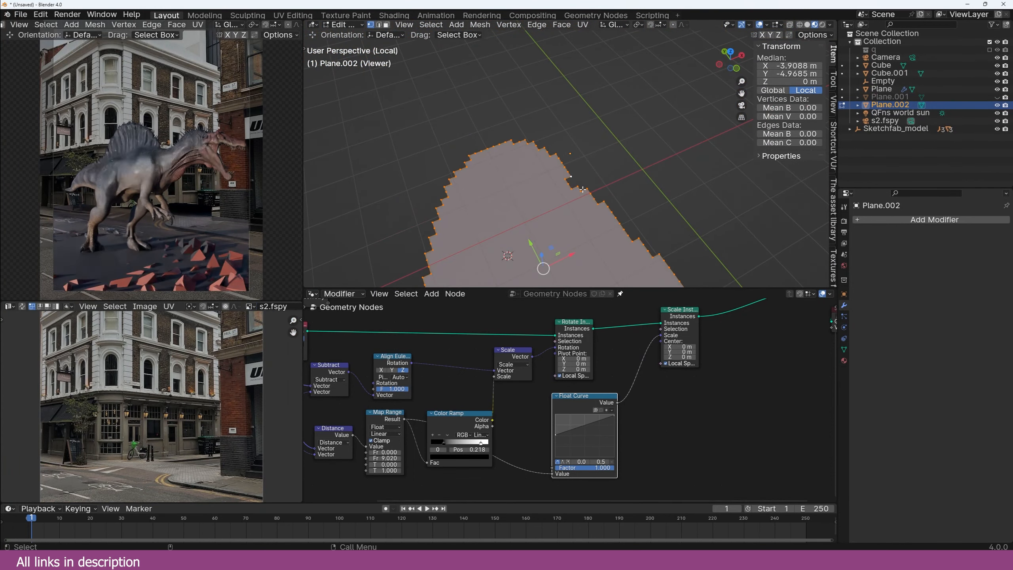
{"action": "key", "text": "e"}
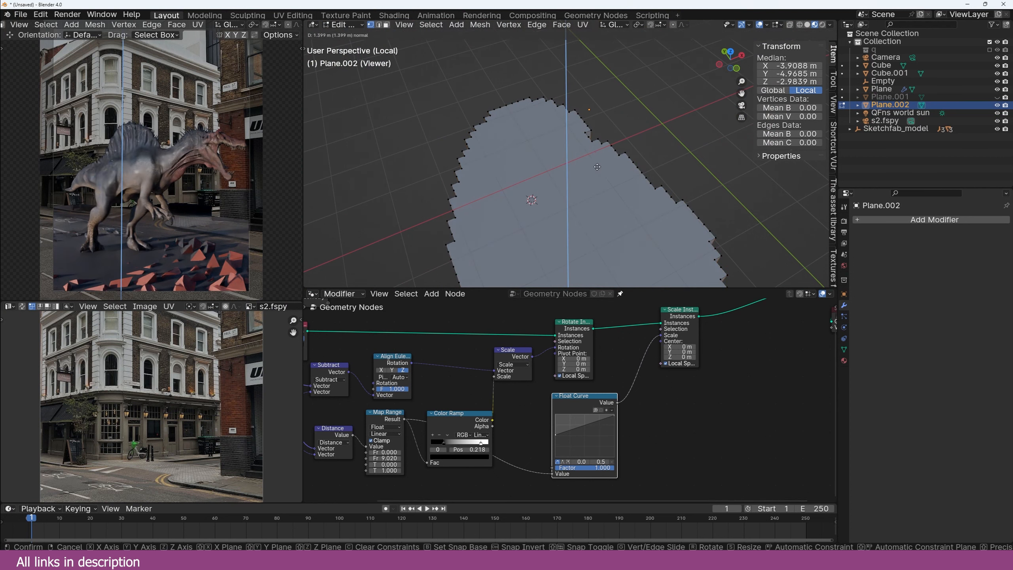
{"action": "left_click", "coordinate": [597, 167]}
{"action": "middle_click_drag", "start_coordinate": [597, 167], "coordinate": [627, 107]}
{"action": "key", "text": "s"}
{"action": "left_click", "coordinate": [613, 143]}
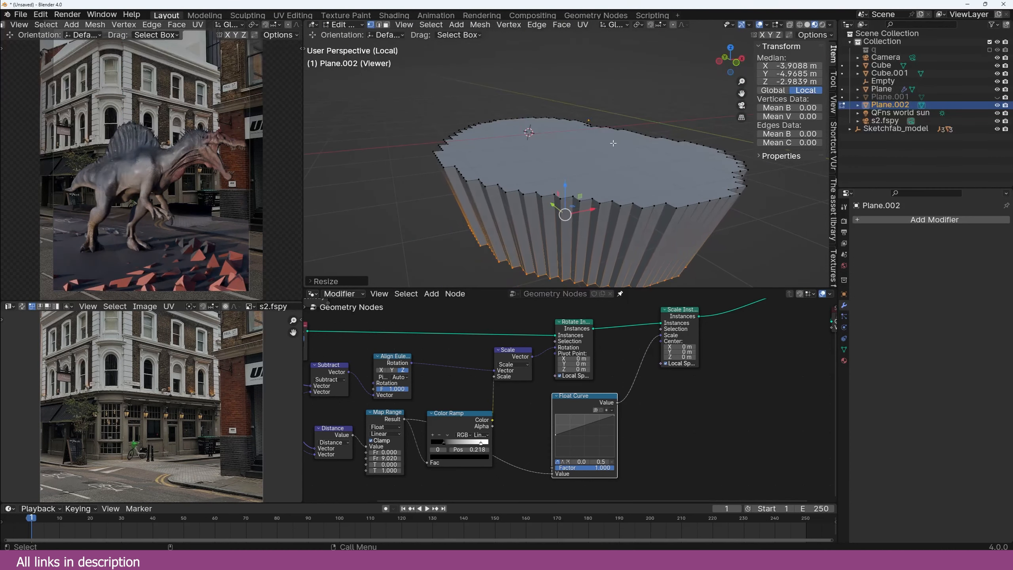
Step: Delete the top cap face, shade the pit smooth, and unpin the node editor
{"action": "key", "text": "3"}
{"action": "left_click", "coordinate": [559, 148]}
{"action": "key", "text": "x"}
{"action": "left_click", "coordinate": [549, 164]}
{"action": "key", "text": "Tab"}
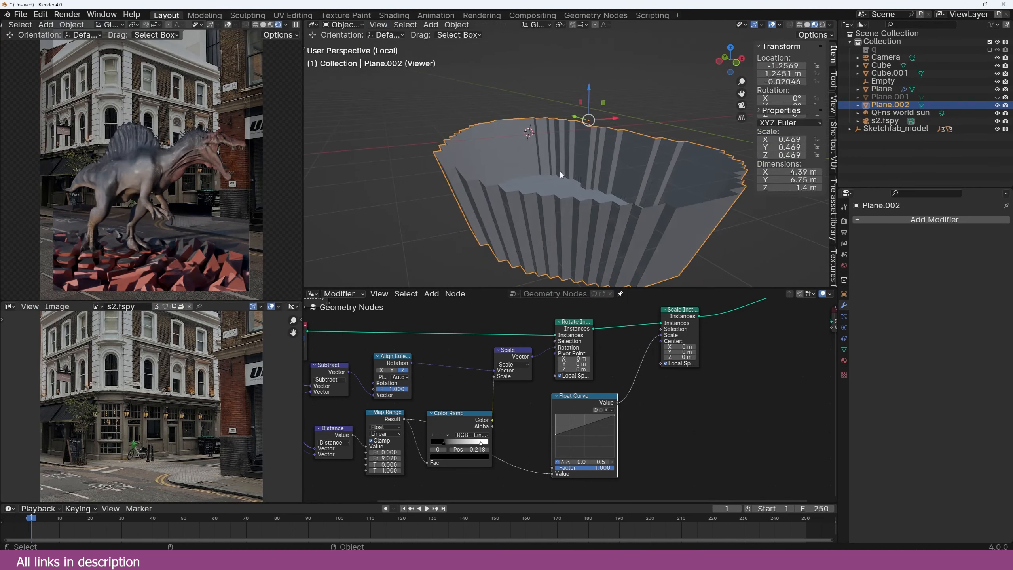
{"action": "right_click", "coordinate": [561, 175]}
{"action": "left_click", "coordinate": [558, 186]}
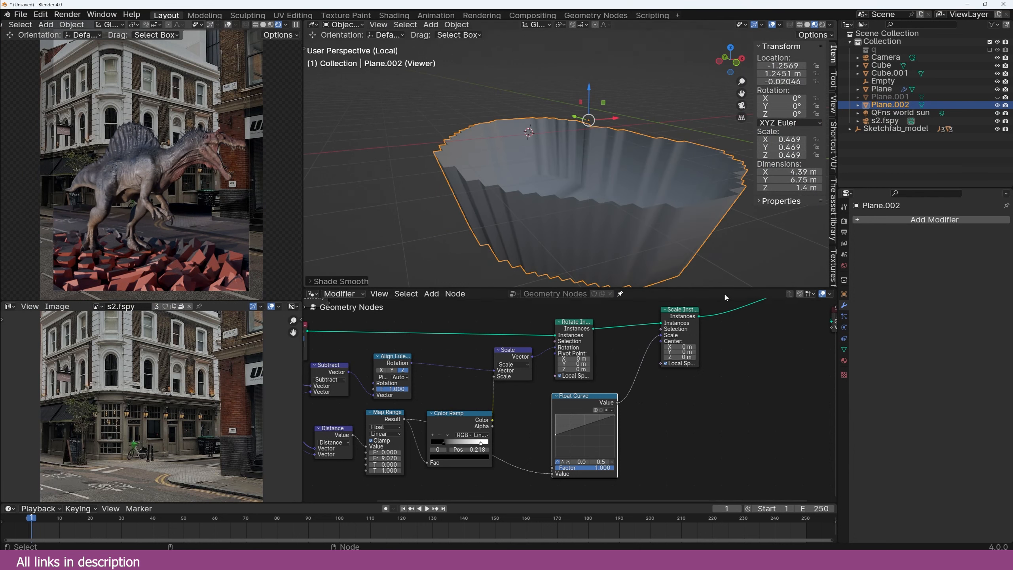
{"action": "left_click", "coordinate": [621, 294]}
Step: Give the pit a new Geometry Nodes tree and hide it
{"action": "left_click", "coordinate": [567, 295]}
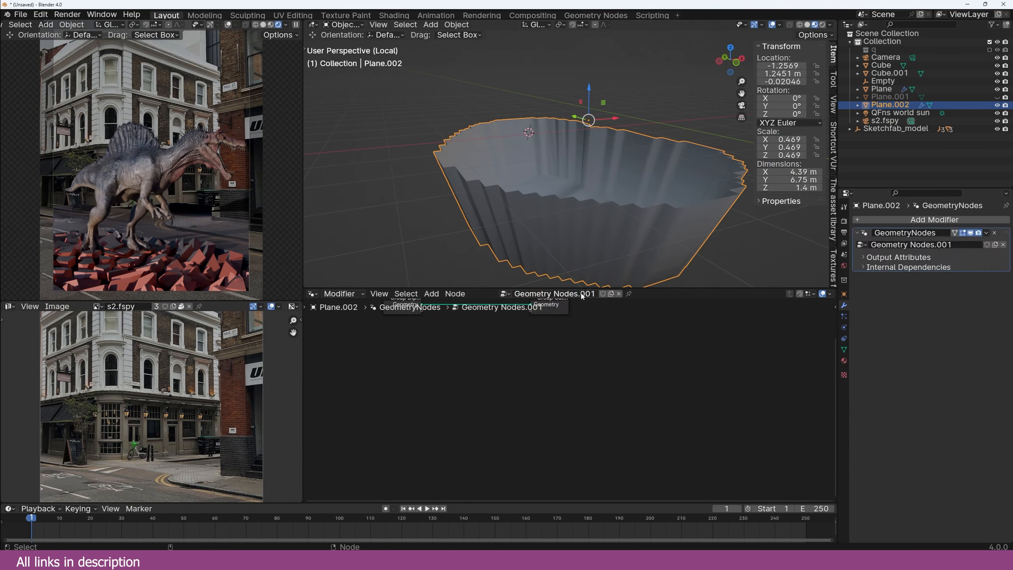
{"action": "scroll", "coordinate": [637, 407], "scroll_direction": "up", "scroll_amount": 1}
{"action": "key", "text": "h"}
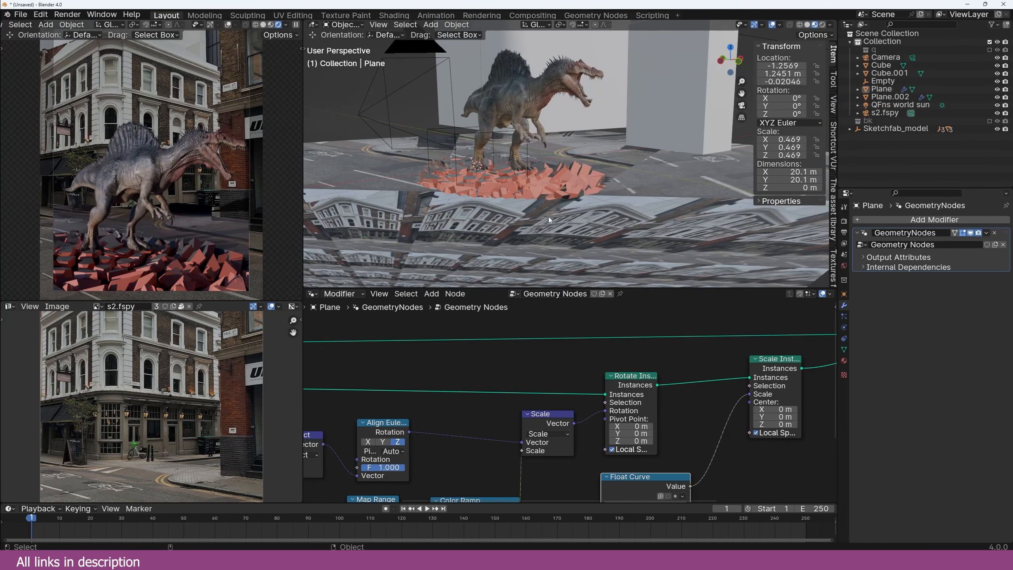
Step: Add Set Position before the output, raising the slabs via a Combine XYZ Z offset from Map Range
{"action": "scroll", "coordinate": [564, 399], "scroll_direction": "down", "scroll_amount": 5}
{"action": "middle_click_drag", "start_coordinate": [678, 425], "coordinate": [584, 396]}
{"action": "scroll", "coordinate": [646, 348], "scroll_direction": "up", "scroll_amount": 3}
{"action": "key", "text": "shift+a"}
{"action": "left_click", "coordinate": [646, 348]}
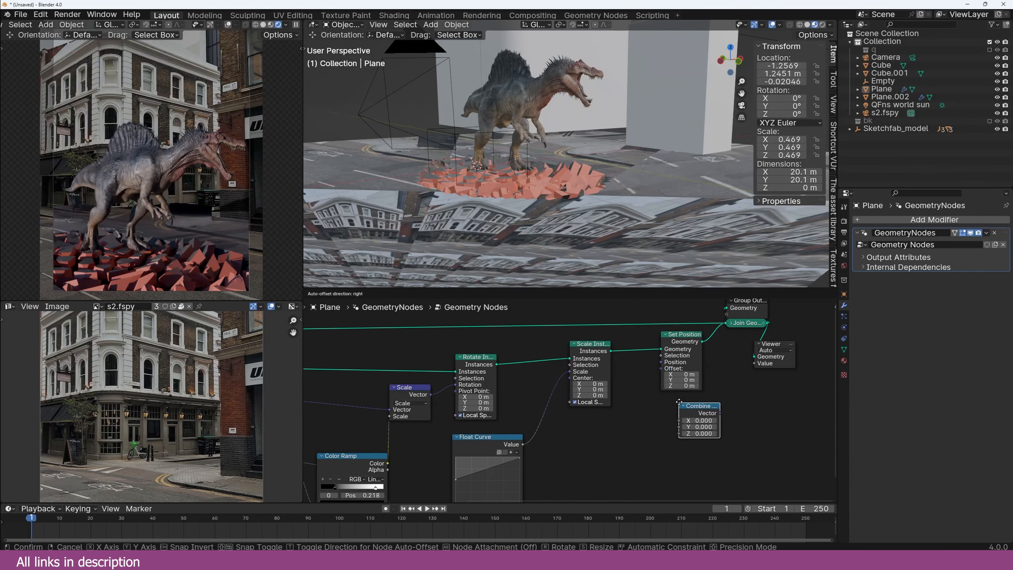
{"action": "left_click", "coordinate": [680, 401]}
{"action": "left_click_drag", "start_coordinate": [721, 409], "coordinate": [676, 408]}
{"action": "middle_click_drag", "start_coordinate": [622, 426], "coordinate": [653, 342]}
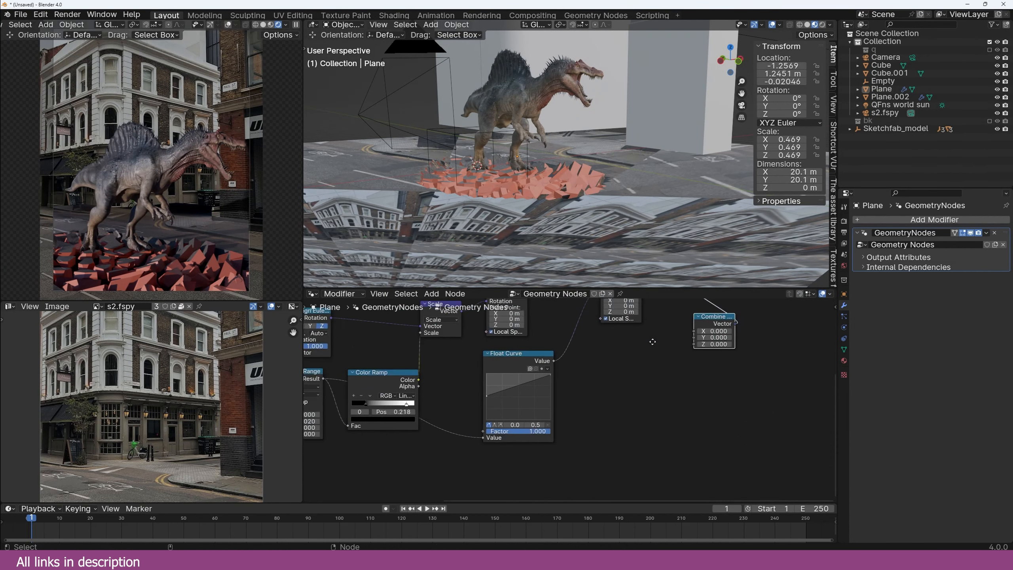
{"action": "middle_click_drag", "start_coordinate": [450, 386], "coordinate": [474, 397]}
{"action": "left_click_drag", "start_coordinate": [347, 389], "coordinate": [718, 354]}
Step: Include collection q in the scene again and expand its fractured cells
{"action": "scroll", "coordinate": [591, 156], "scroll_direction": "up", "scroll_amount": 3}
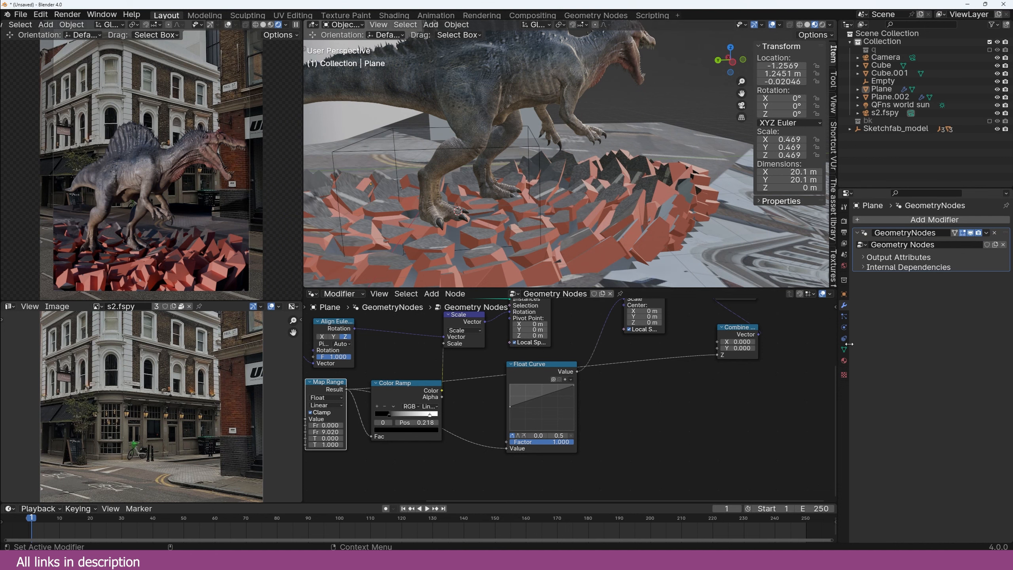
{"action": "left_click", "coordinate": [844, 360]}
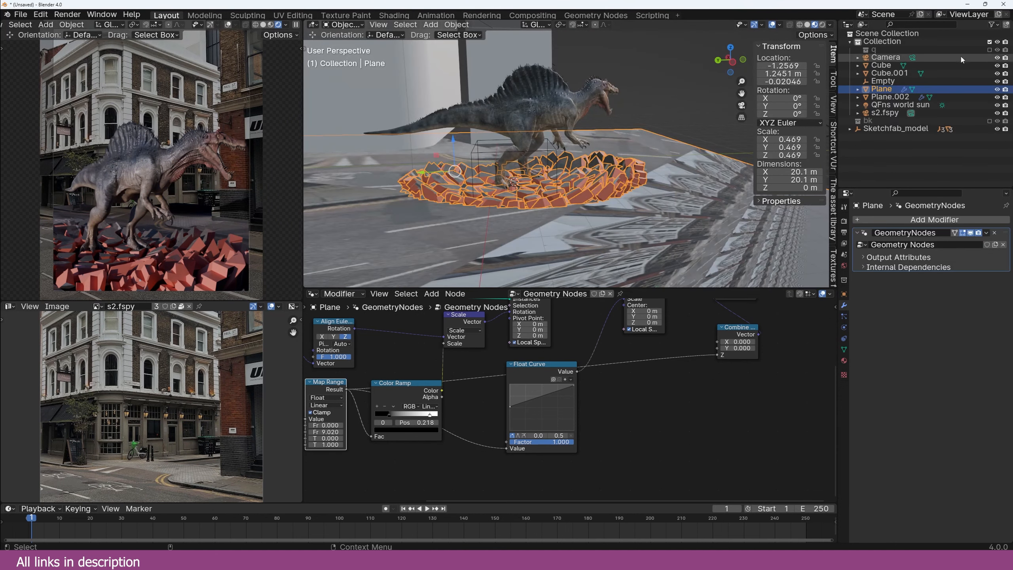
{"action": "left_click", "coordinate": [990, 50]}
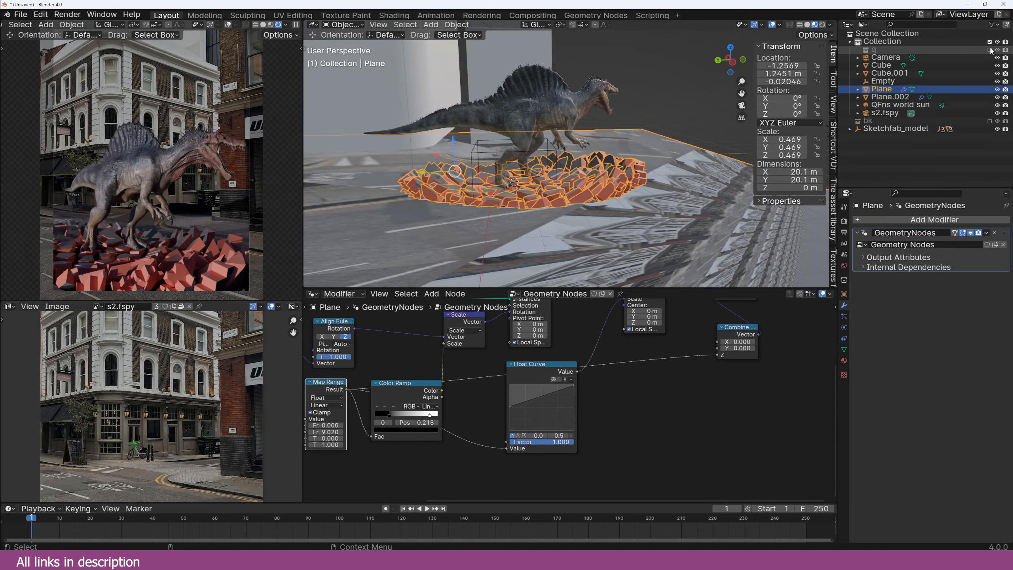
{"action": "left_click", "coordinate": [858, 50]}
Step: Select a fractured cell, pick its Material.002 slot, and switch the bottom area to the Shader Editor
{"action": "left_click", "coordinate": [914, 57]}
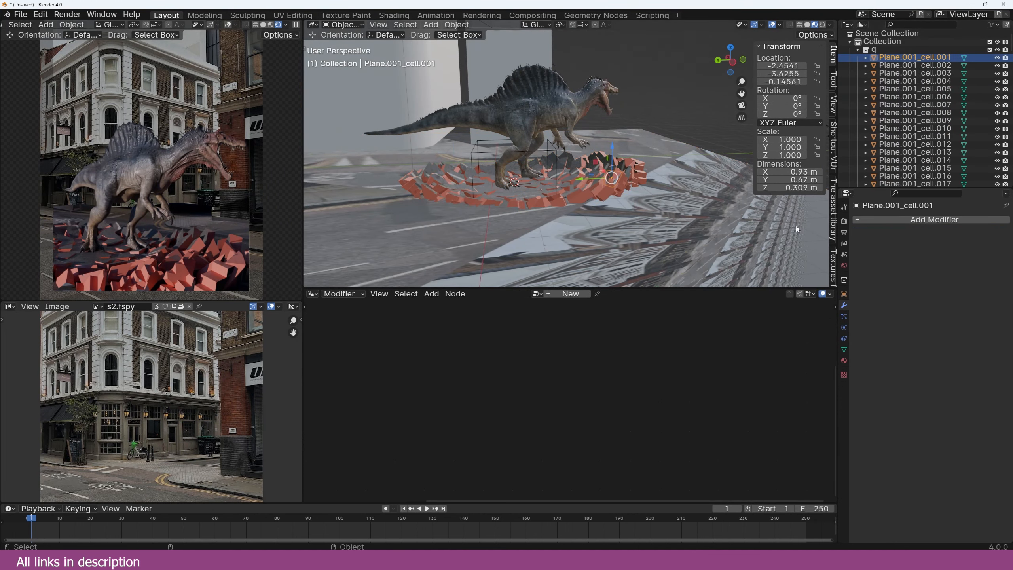
{"action": "left_click", "coordinate": [844, 360]}
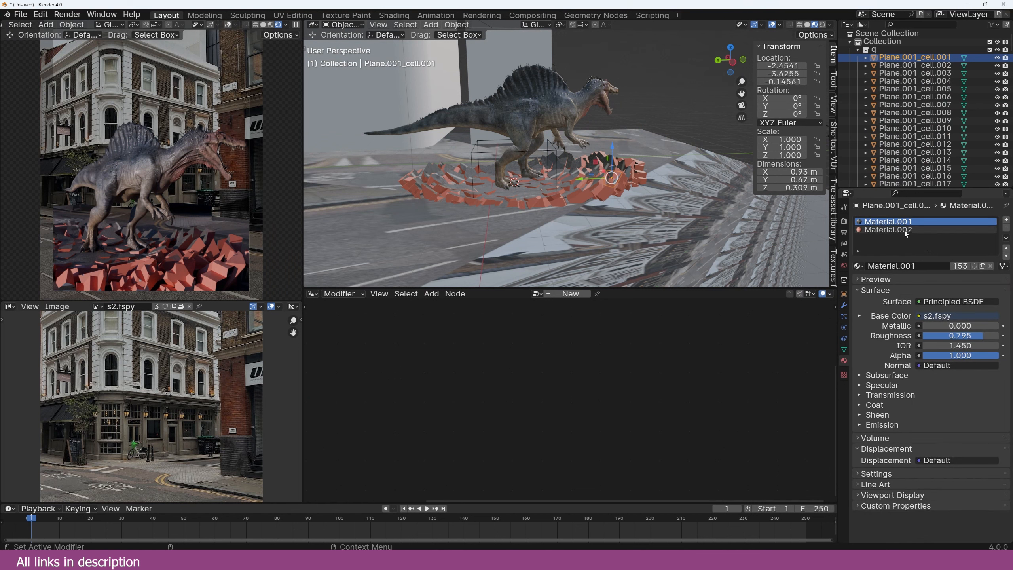
{"action": "left_click", "coordinate": [890, 230]}
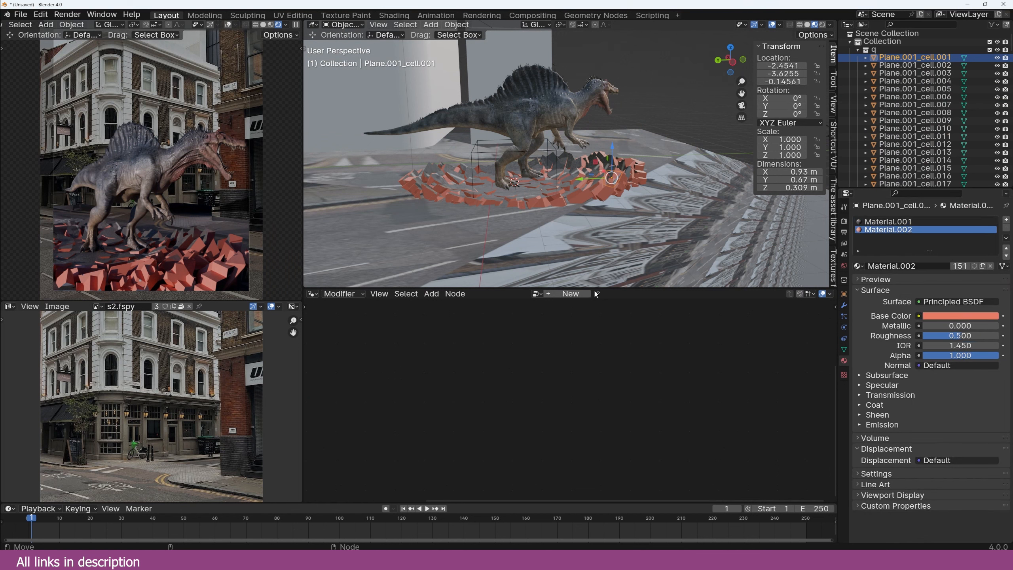
{"action": "left_click", "coordinate": [313, 294]}
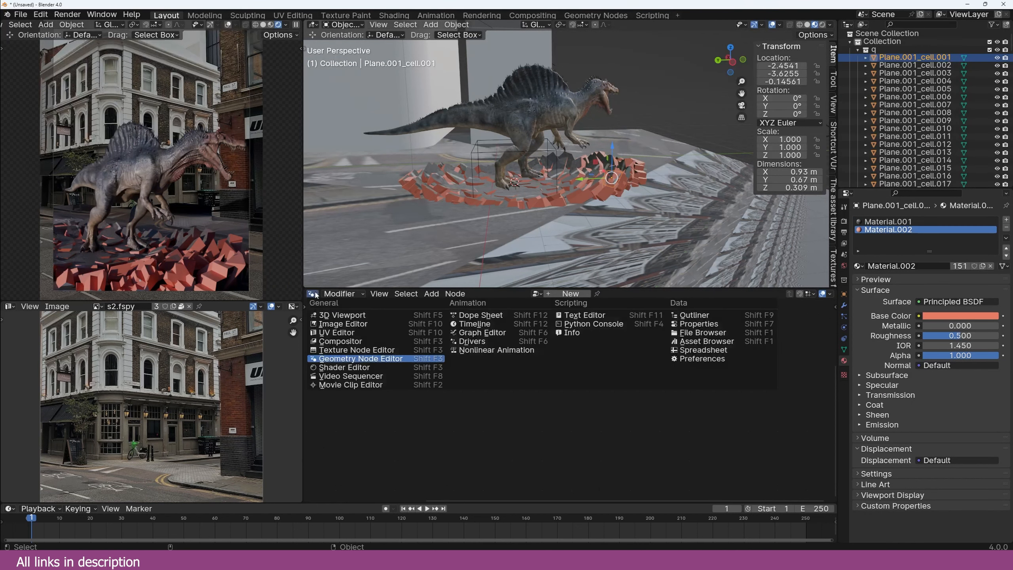
{"action": "left_click", "coordinate": [340, 370]}
Step: Search the texture library for concrete and add concrete-texture-18.jpg as an image node
{"action": "left_click", "coordinate": [833, 257]}
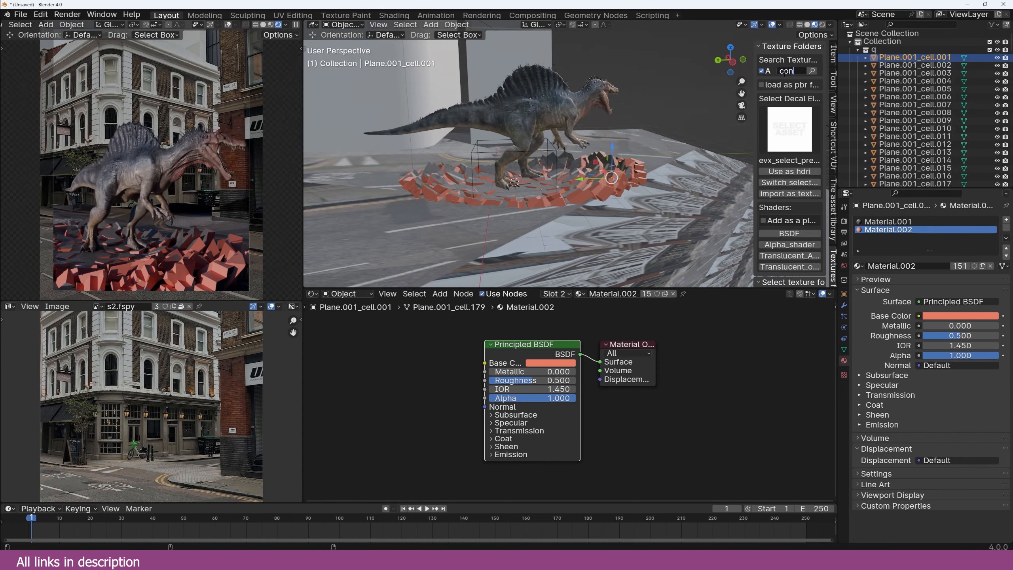
{"action": "key", "text": "Return"}
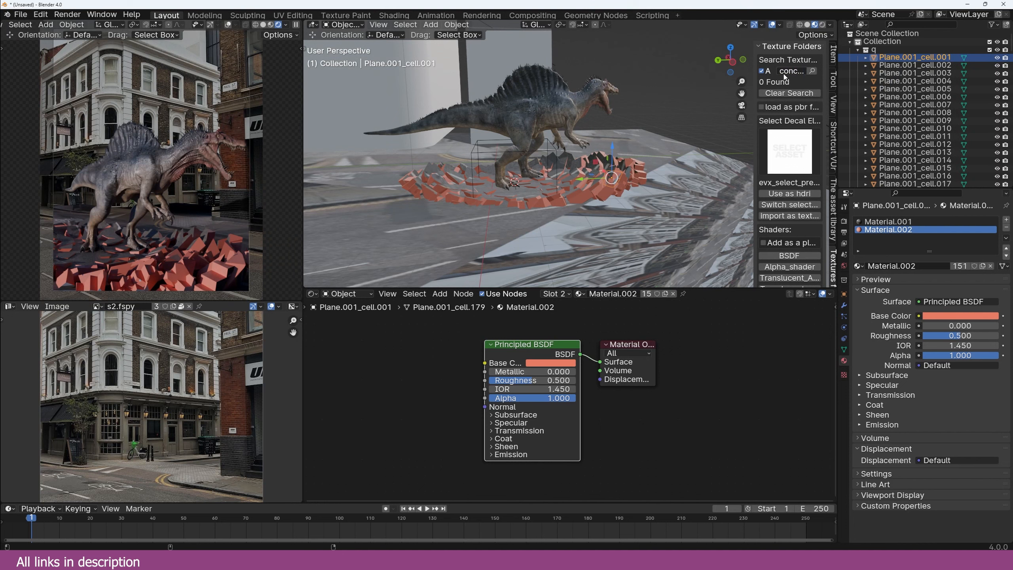
{"action": "left_click", "coordinate": [789, 152]}
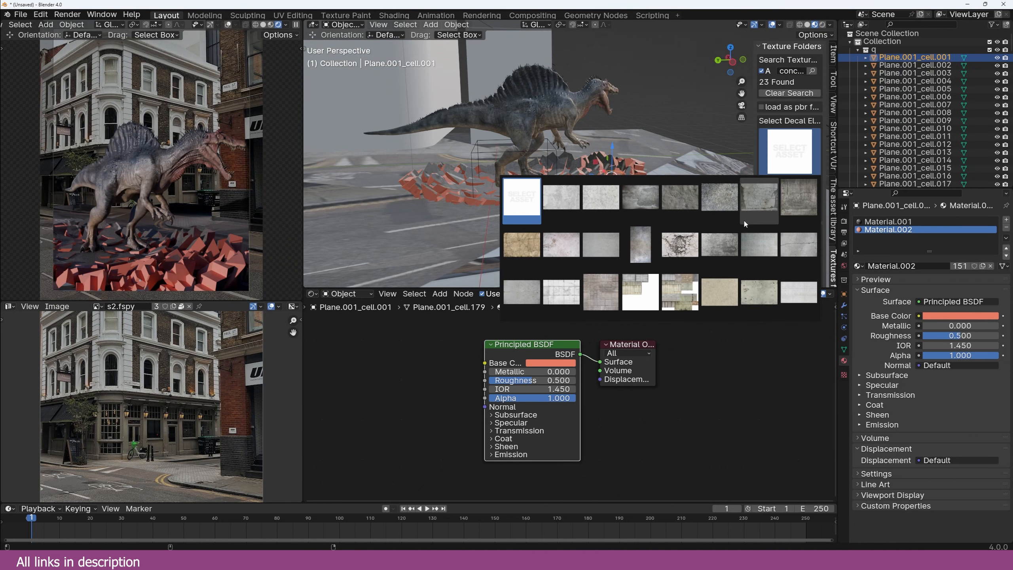
{"action": "left_click", "coordinate": [682, 202]}
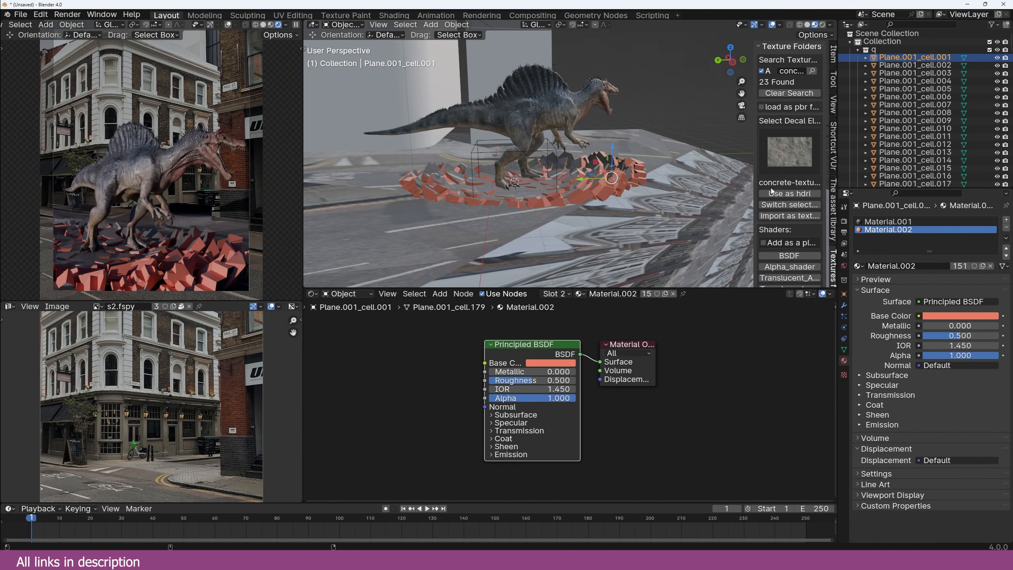
{"action": "left_click", "coordinate": [789, 215]}
Step: Wire the concrete image's Color into Base Color and add a Mapping node with Ctrl+T
{"action": "left_click_drag", "start_coordinate": [514, 473], "coordinate": [357, 369]}
{"action": "left_click_drag", "start_coordinate": [420, 368], "coordinate": [485, 363]}
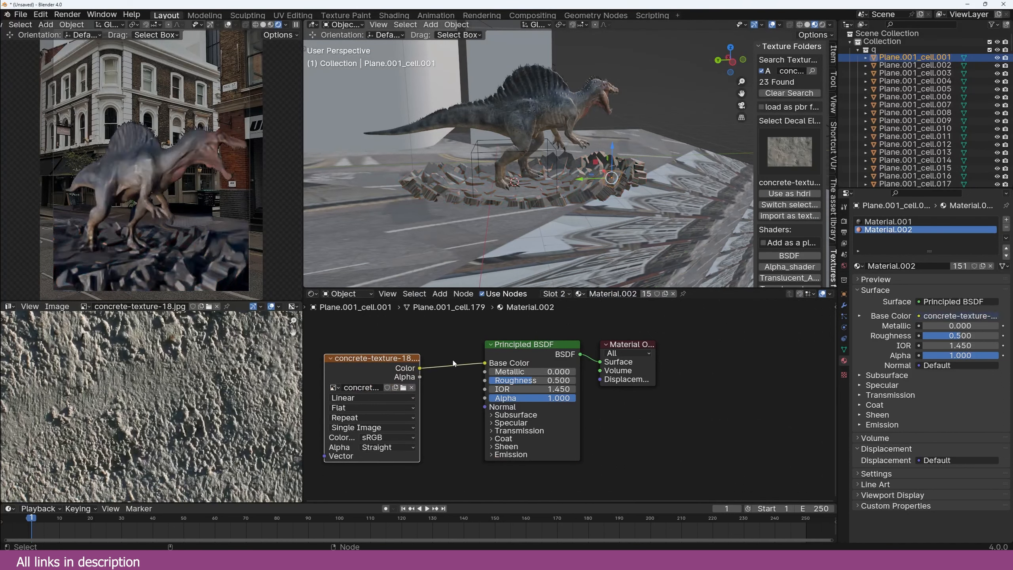
{"action": "middle_click_drag", "start_coordinate": [549, 178], "coordinate": [533, 176]}
{"action": "middle_click_drag", "start_coordinate": [453, 399], "coordinate": [517, 397]}
{"action": "key", "text": "ctrl+t"}
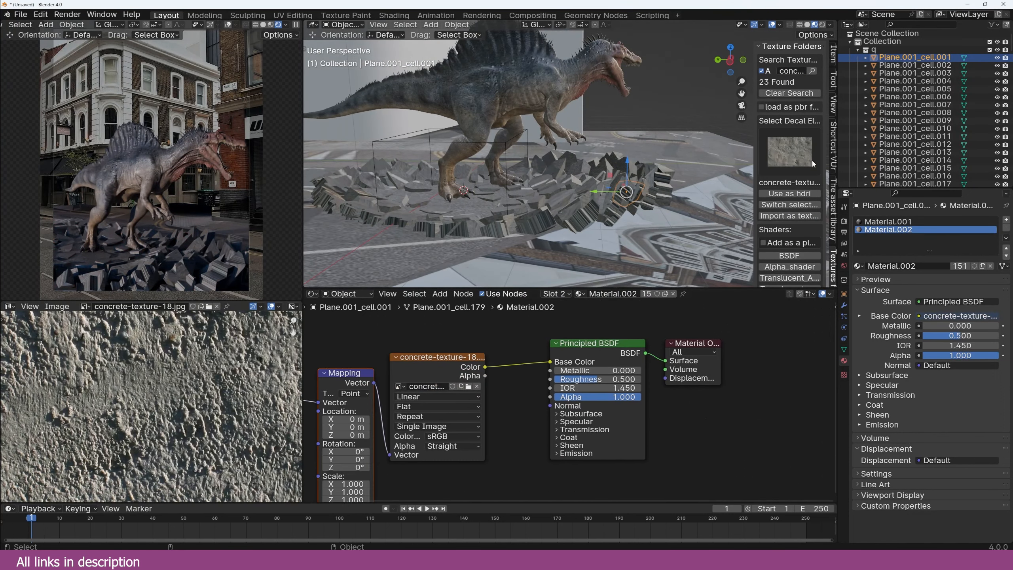
{"action": "key", "text": "shift+g"}
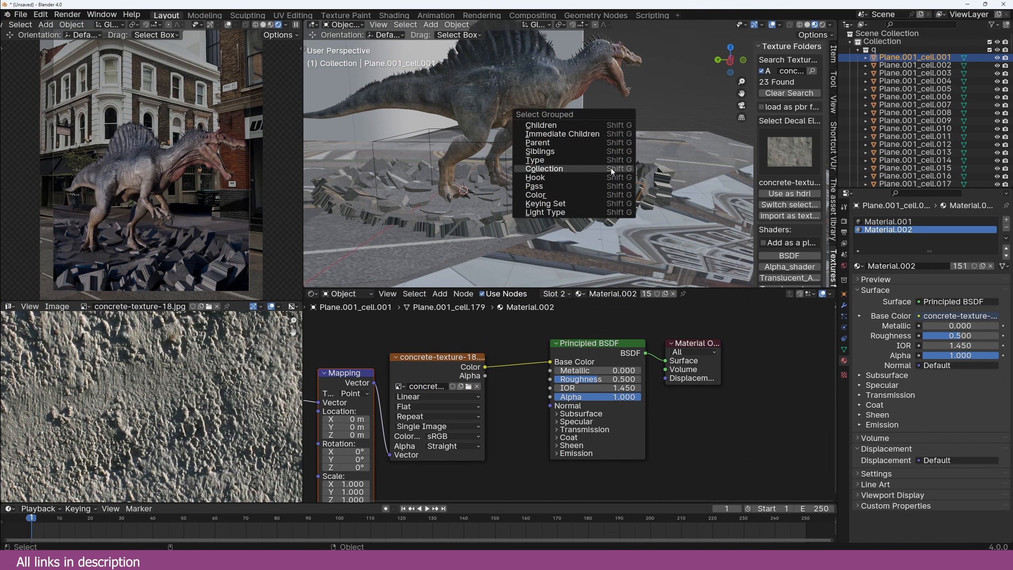
Step: Select all cells in the same collection, isolate them in local view, and enter Edit Mode
{"action": "left_click", "coordinate": [612, 171]}
{"action": "key", "text": "KP_Divide"}
{"action": "key", "text": "KP_1"}
{"action": "key", "text": "Tab"}
{"action": "scroll", "coordinate": [615, 174], "scroll_direction": "up", "scroll_amount": 8}
{"action": "middle_click_drag", "start_coordinate": [615, 174], "coordinate": [602, 198]}
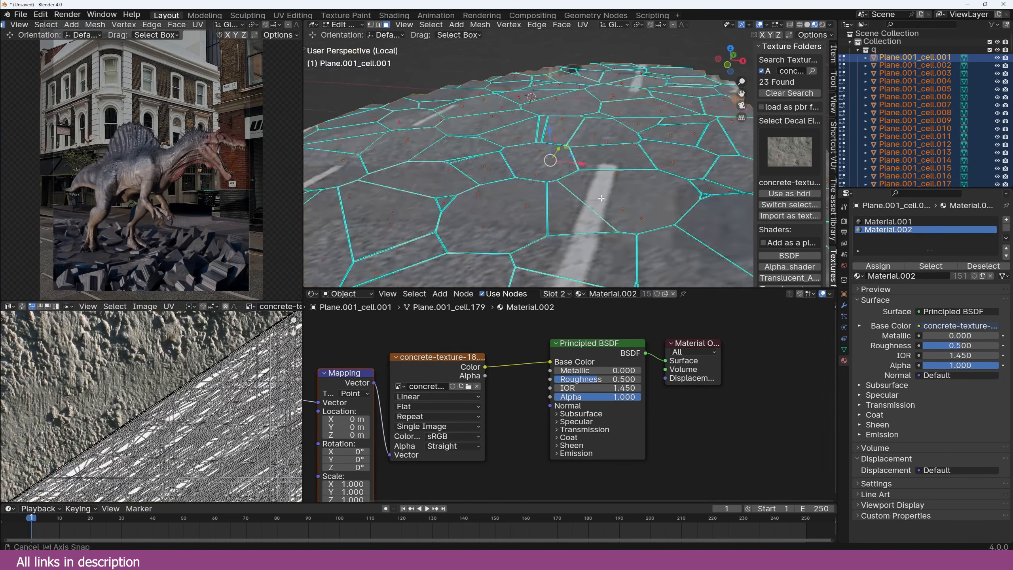
{"action": "scroll", "coordinate": [602, 198], "scroll_direction": "down", "scroll_amount": 4}
{"action": "middle_click_drag", "start_coordinate": [544, 218], "coordinate": [544, 194]}
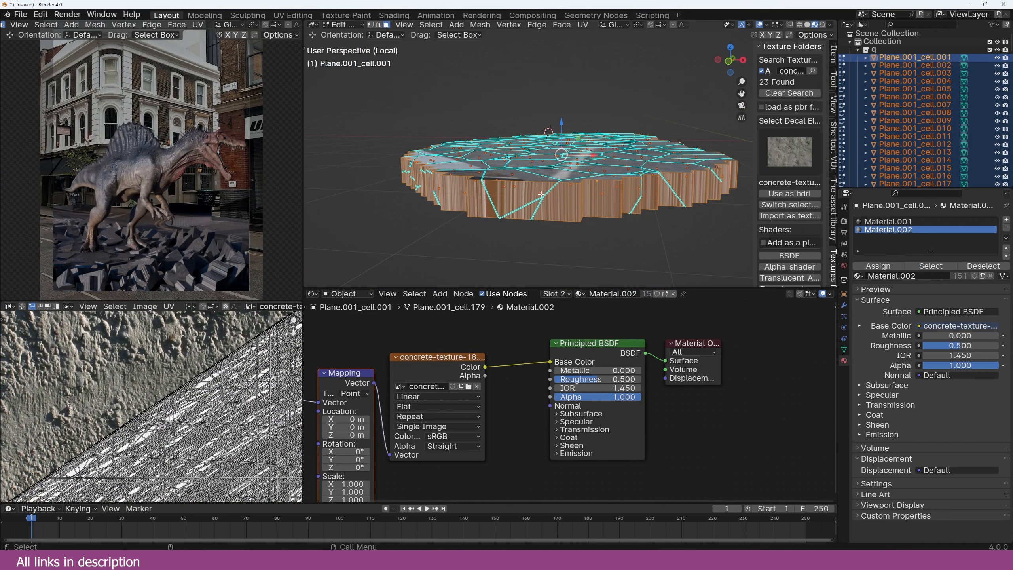
Step: Cube-project UVs onto all the cells, return to Object Mode, and exclude collection q
{"action": "key", "text": "u"}
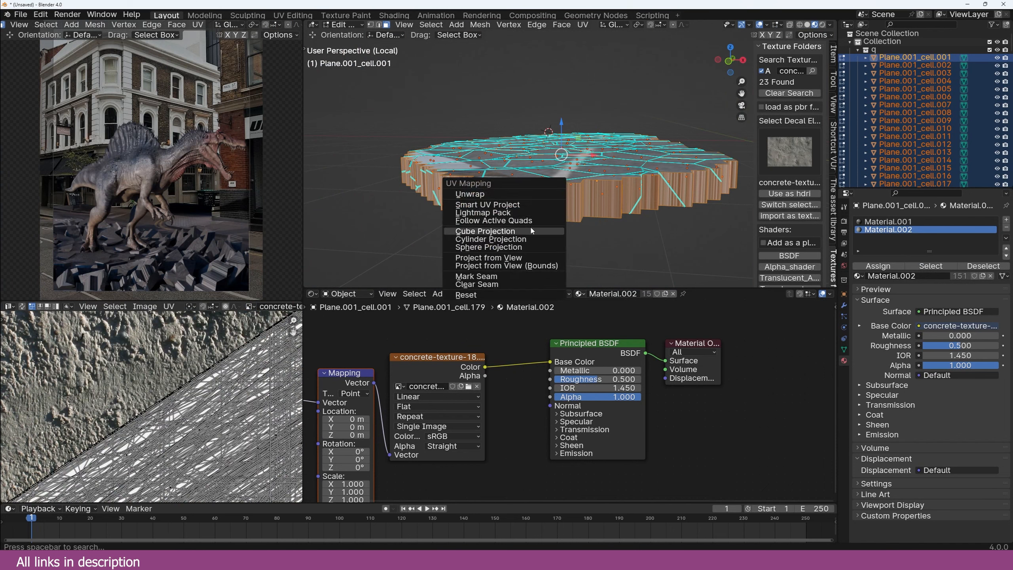
{"action": "left_click", "coordinate": [531, 231]}
{"action": "key", "text": "Tab"}
{"action": "middle_click_drag", "start_coordinate": [531, 231], "coordinate": [499, 200]}
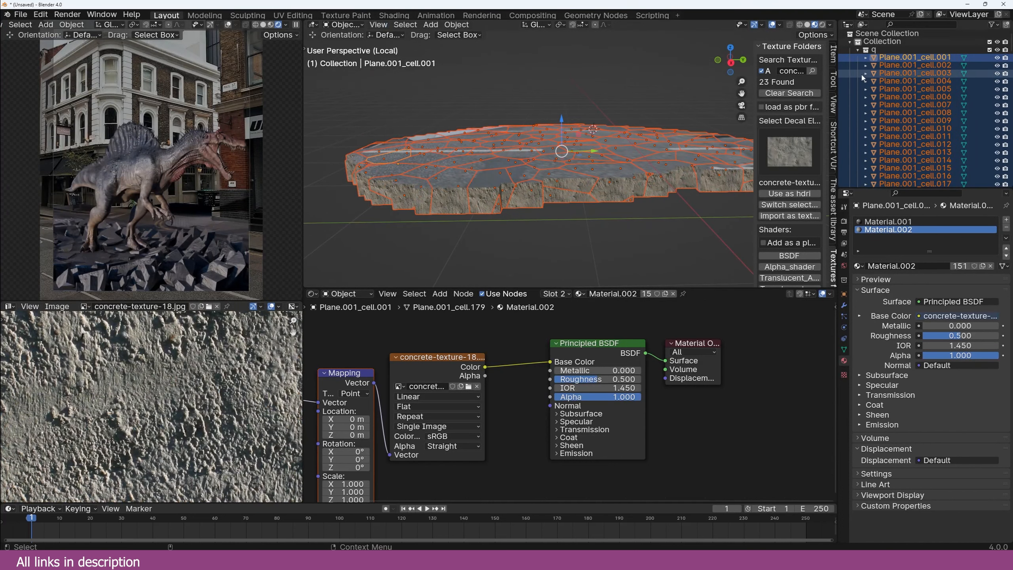
{"action": "left_click", "coordinate": [990, 50]}
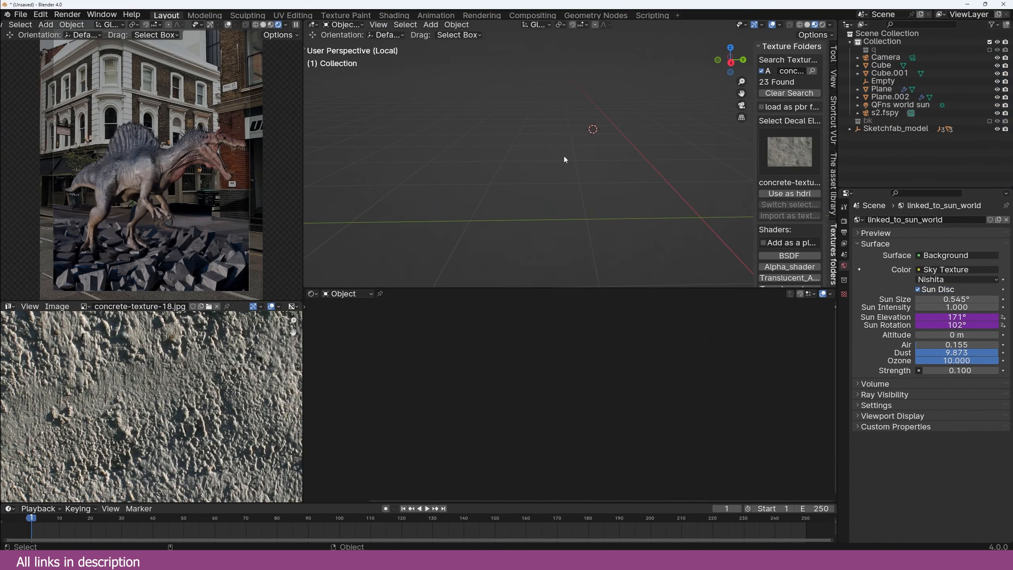
Step: Leave local view, move the Empty to a new spot, and select the rubble Plane
{"action": "key", "text": "KP_Divide"}
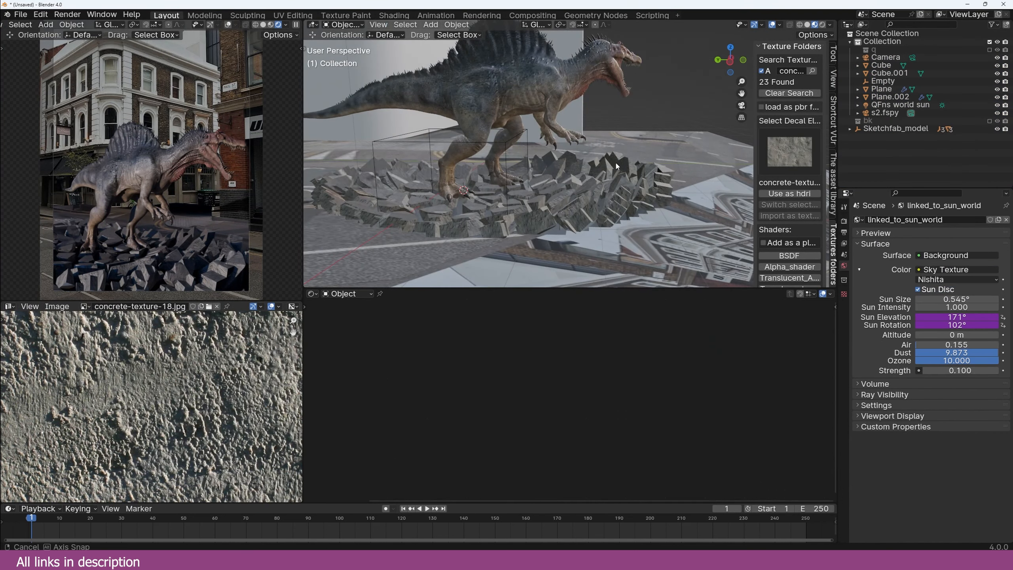
{"action": "middle_click_drag", "start_coordinate": [581, 194], "coordinate": [551, 185]}
{"action": "key", "text": "g"}
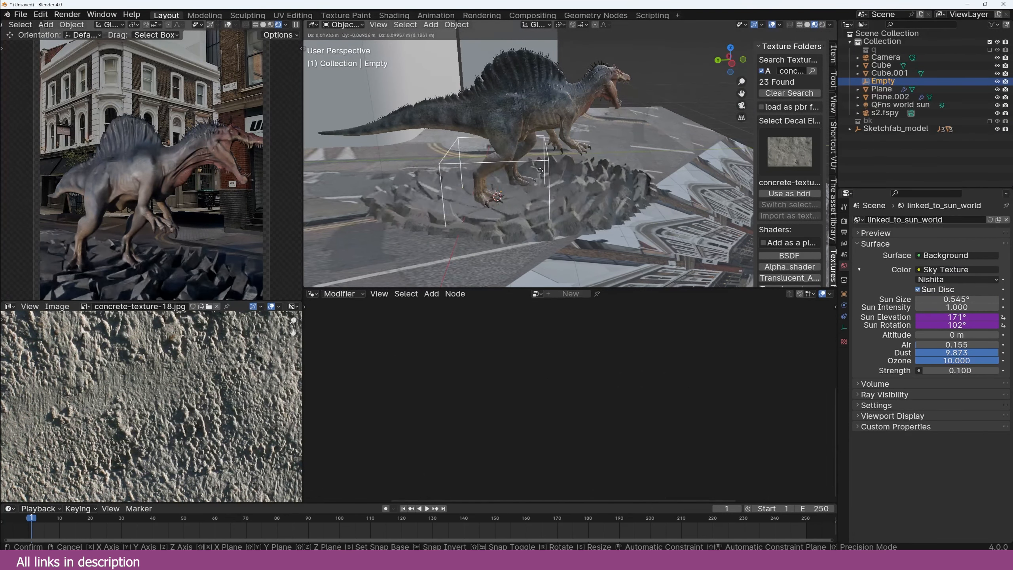
{"action": "left_click", "coordinate": [499, 162]}
{"action": "left_click", "coordinate": [609, 206]}
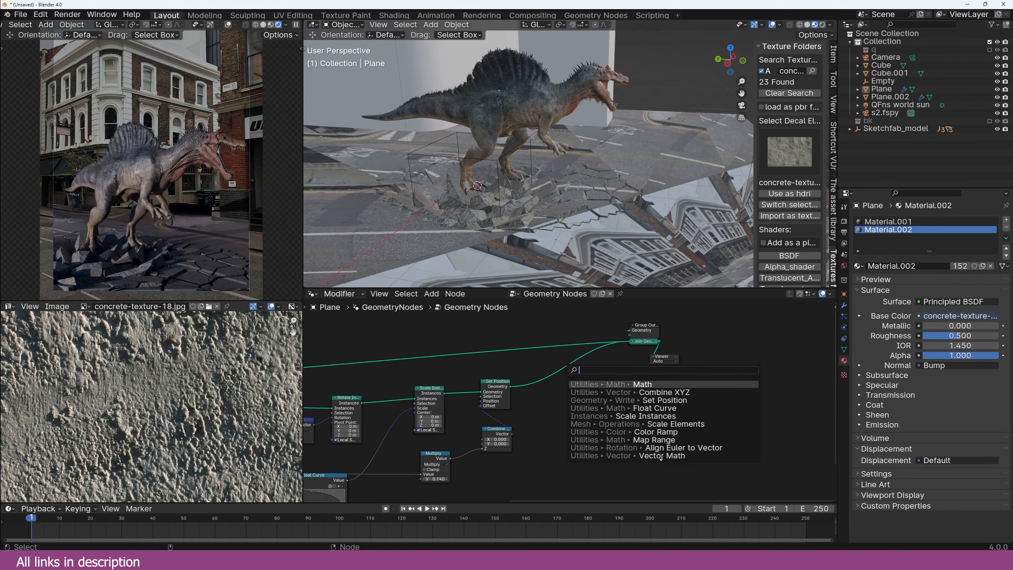
Step: Add a Material Selection node set to the interior material and preview it in the viewport
{"action": "type", "text": "select"}
{"action": "key", "text": "Return"}
{"action": "left_click", "coordinate": [574, 399]}
{"action": "scroll", "coordinate": [573, 400], "scroll_direction": "up", "scroll_amount": 7}
{"action": "left_click", "coordinate": [602, 401]}
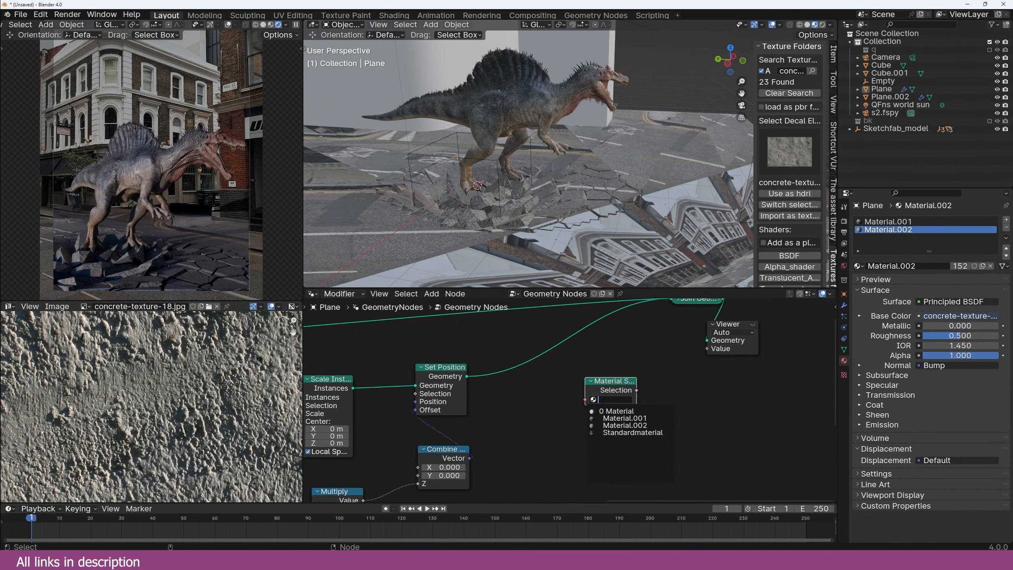
{"action": "left_click", "coordinate": [587, 403]}
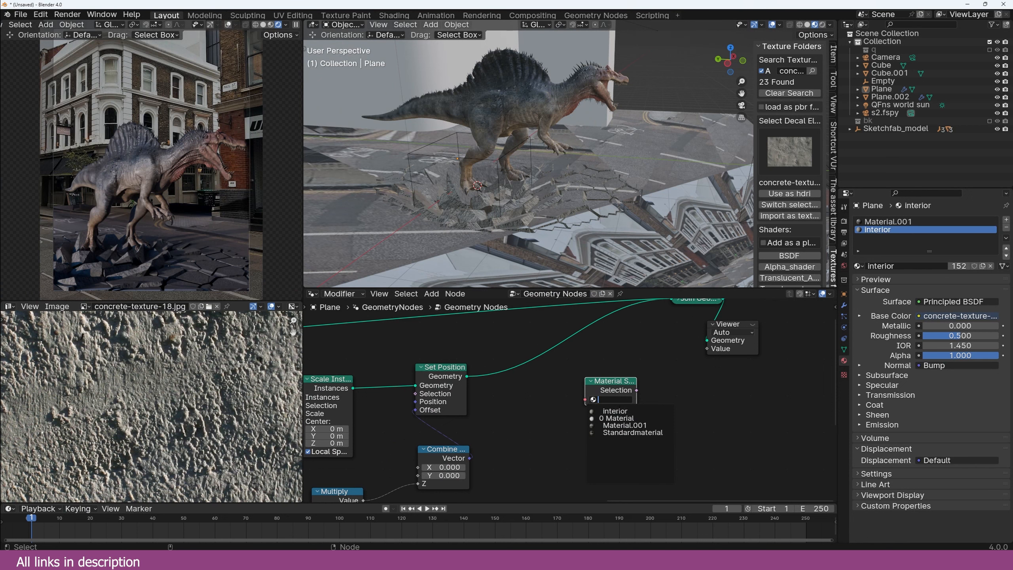
{"action": "left_click", "coordinate": [620, 411]}
{"action": "left_click", "coordinate": [619, 390], "text": "ctrl+shift"}
{"action": "scroll", "coordinate": [570, 185], "scroll_direction": "up", "scroll_amount": 3}
{"action": "middle_click_drag", "start_coordinate": [570, 186], "coordinate": [494, 215]}
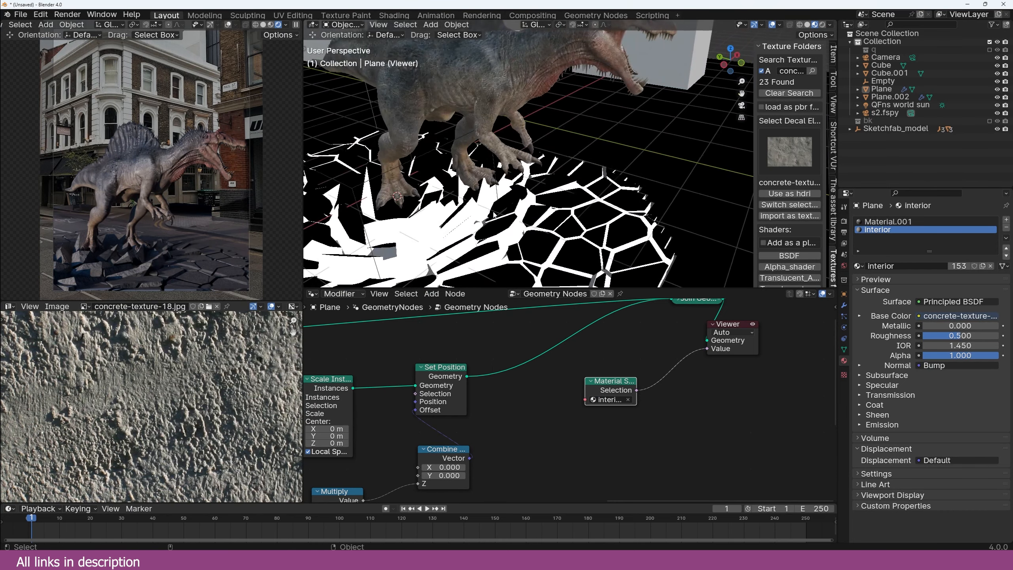
Step: Add Separate Geometry fed by Set Position, using the interior selection as its Selection
{"action": "left_click_drag", "start_coordinate": [594, 397], "coordinate": [540, 426]}
{"action": "scroll", "coordinate": [615, 344], "scroll_direction": "down", "scroll_amount": 4}
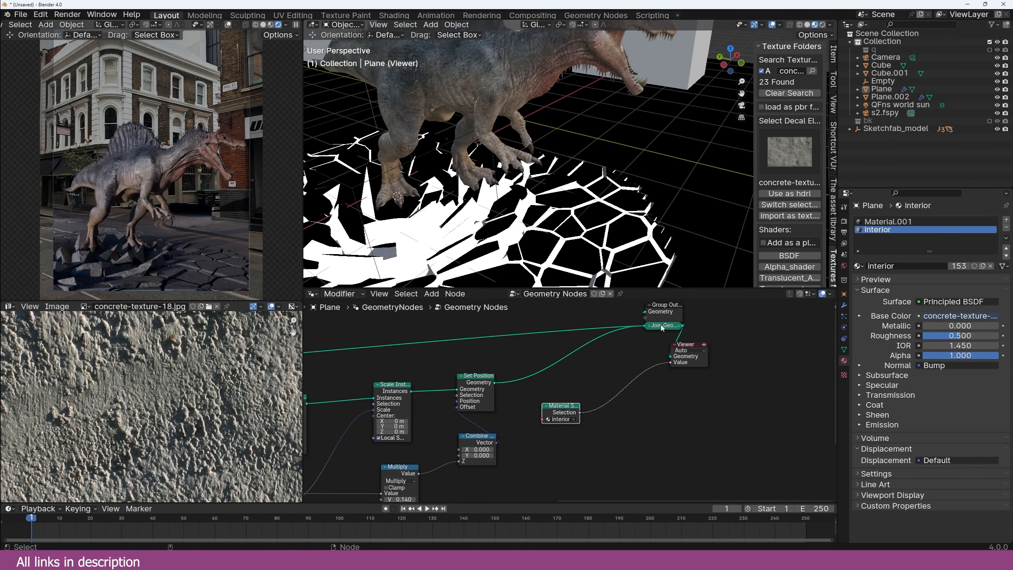
{"action": "left_click_drag", "start_coordinate": [663, 325], "coordinate": [499, 354]}
{"action": "scroll", "coordinate": [600, 341], "scroll_direction": "up", "scroll_amount": 3}
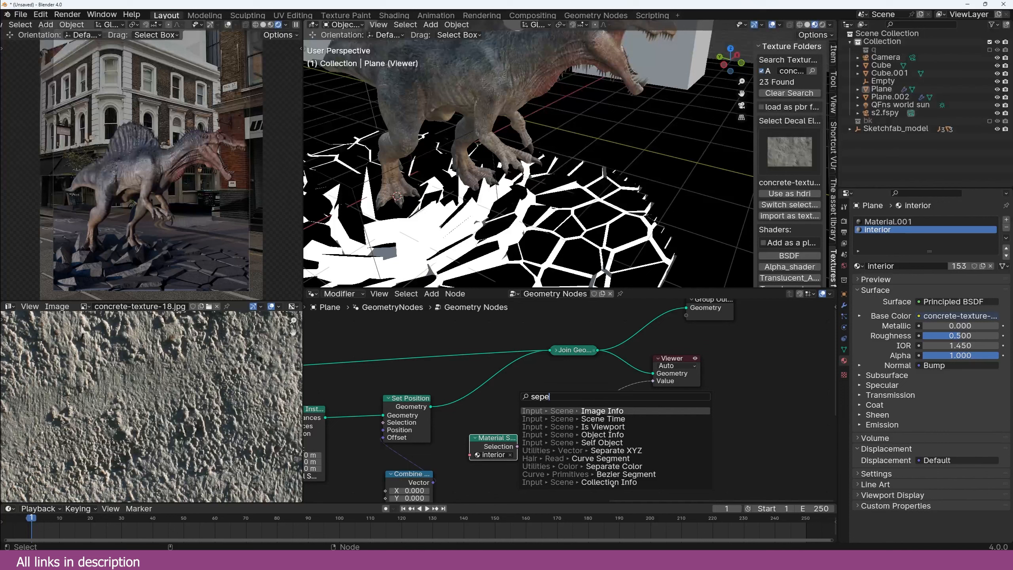
{"action": "key", "text": "Down"}
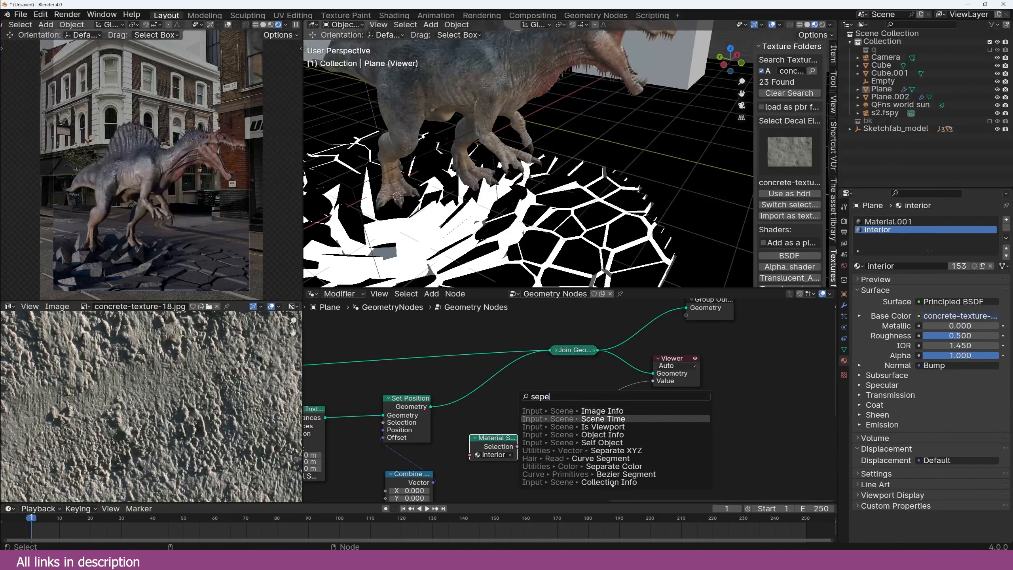
{"action": "left_click_drag", "start_coordinate": [432, 407], "coordinate": [599, 454]}
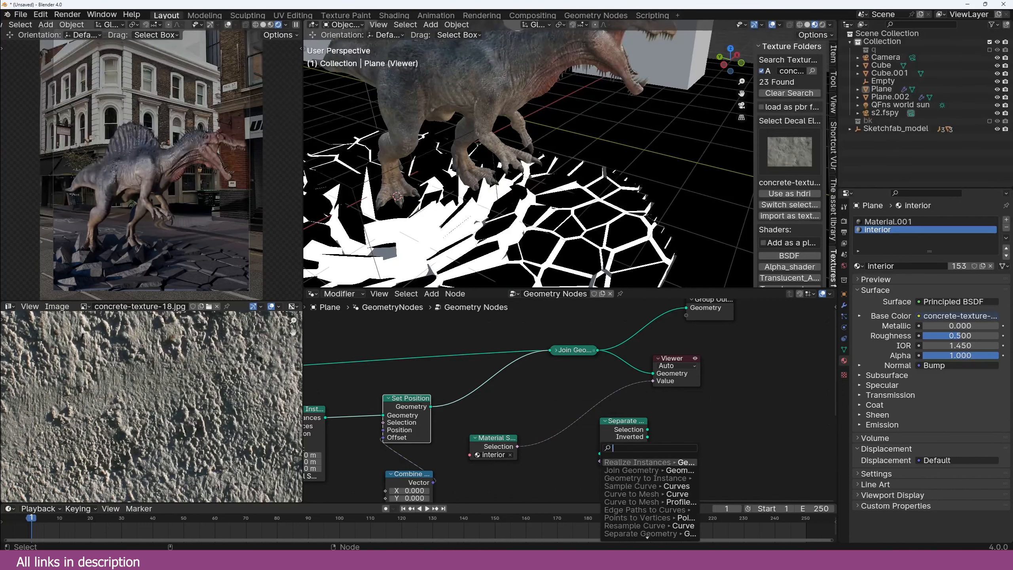
{"action": "key", "text": "Escape"}
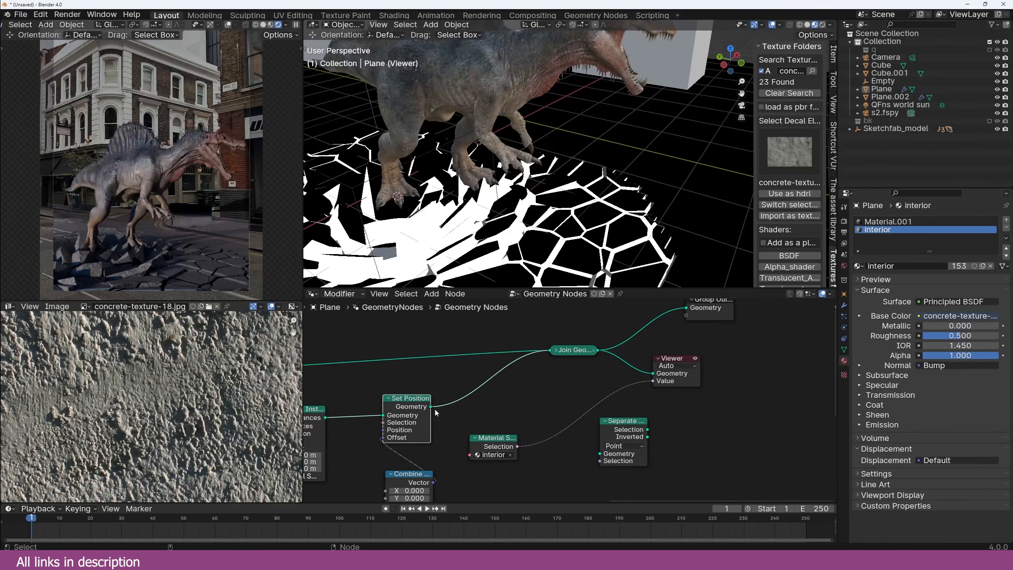
{"action": "left_click_drag", "start_coordinate": [431, 407], "coordinate": [600, 454]}
{"action": "left_click_drag", "start_coordinate": [518, 447], "coordinate": [602, 461]}
Step: Preview only the separated interior geometry in the Viewer
{"action": "left_click", "coordinate": [634, 437], "text": "ctrl+shift"}
{"action": "left_click_drag", "start_coordinate": [653, 381], "coordinate": [626, 390]}
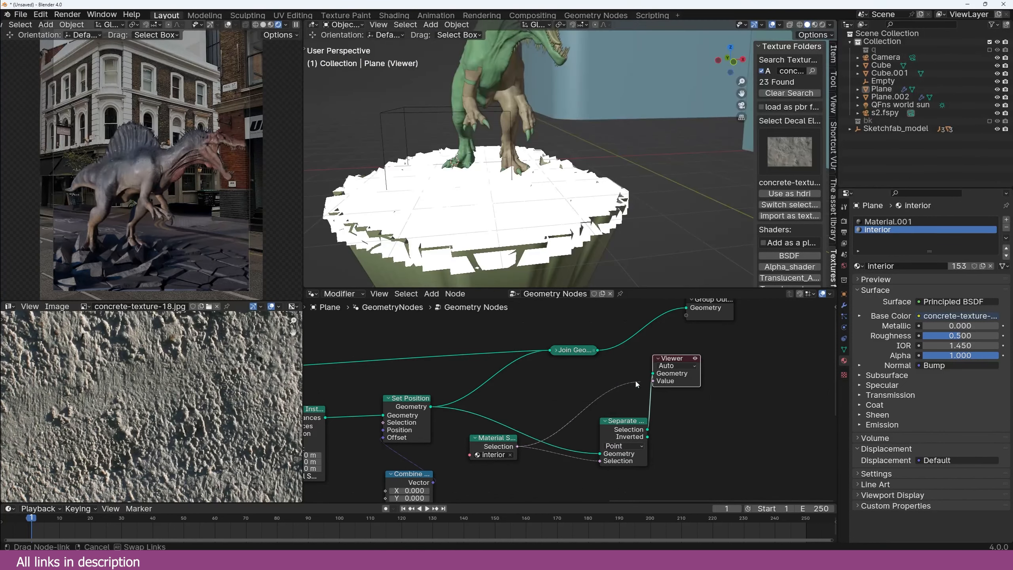
{"action": "scroll", "coordinate": [558, 231], "scroll_direction": "up", "scroll_amount": 3}
{"action": "mouse_move", "coordinate": [559, 239]}
{"action": "middle_mouse_down"}
{"action": "mouse_move", "coordinate": [564, 200]}
{"action": "mouse_move", "coordinate": [572, 216]}
{"action": "mouse_move", "coordinate": [610, 214]}
{"action": "mouse_move", "coordinate": [601, 227]}
{"action": "mouse_move", "coordinate": [477, 221]}
{"action": "middle_mouse_up"}
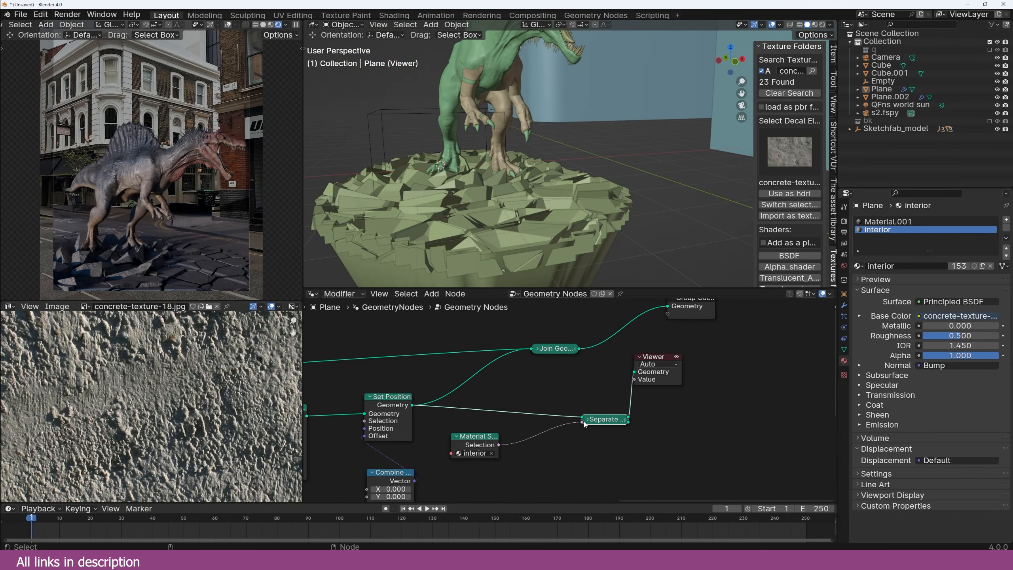
Step: Insert a Subdivide Mesh node after Separate Geometry with level 3
{"action": "left_click", "coordinate": [586, 422]}
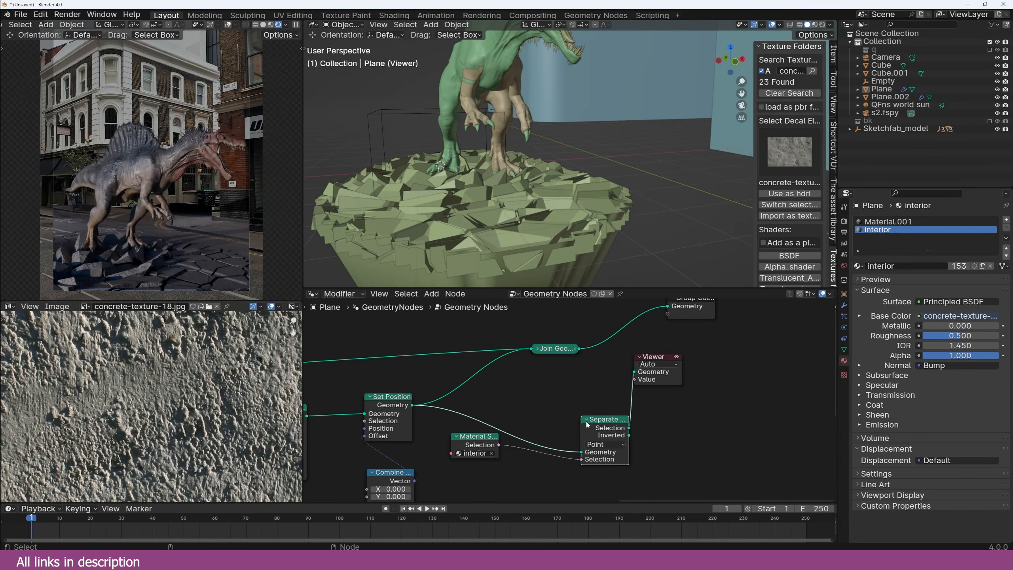
{"action": "left_click_drag", "start_coordinate": [589, 422], "coordinate": [557, 413]}
{"action": "left_click_drag", "start_coordinate": [655, 380], "coordinate": [693, 385]}
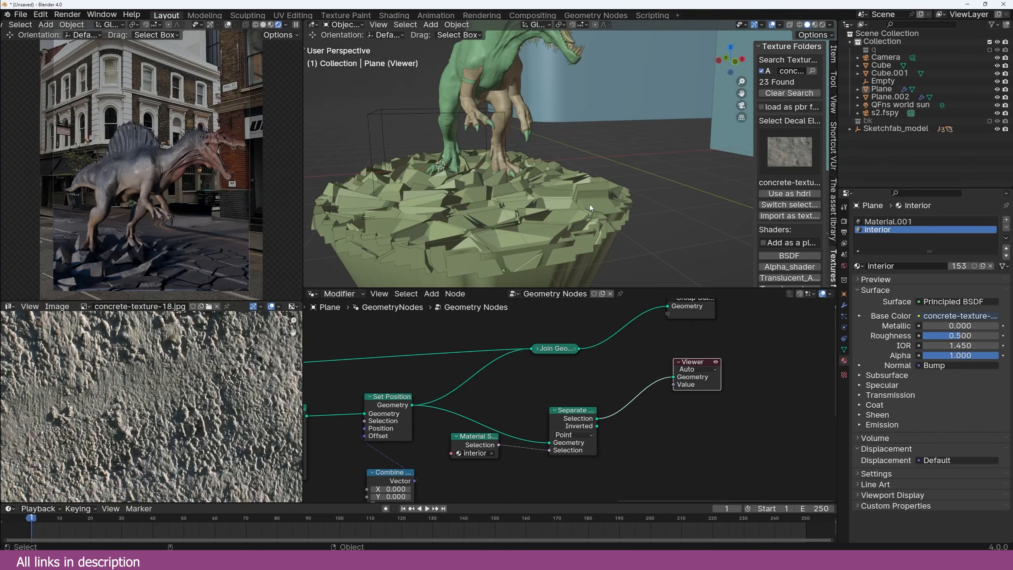
{"action": "right_click", "coordinate": [590, 208]}
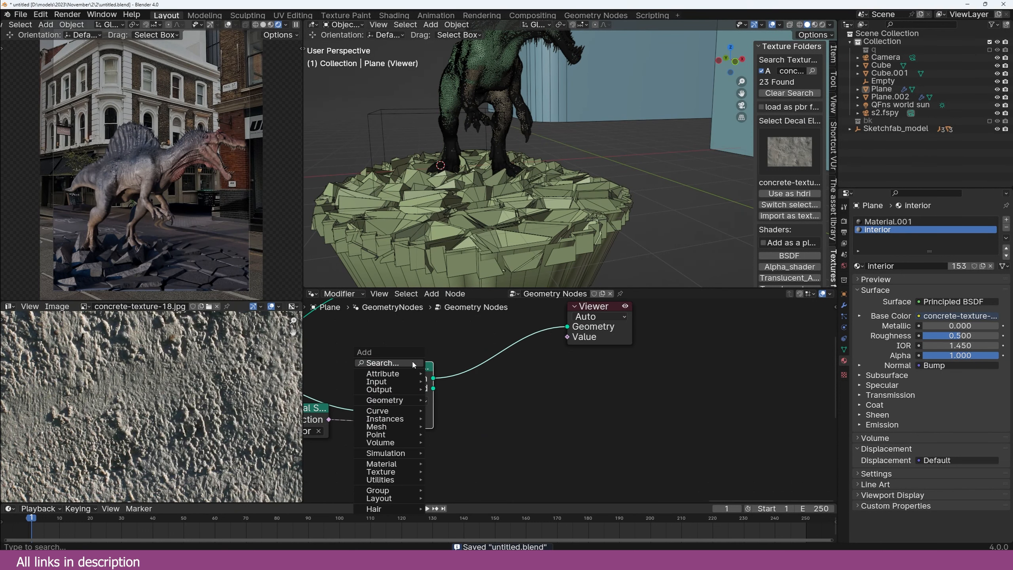
{"action": "left_click", "coordinate": [413, 365]}
{"action": "type", "text": "s"}
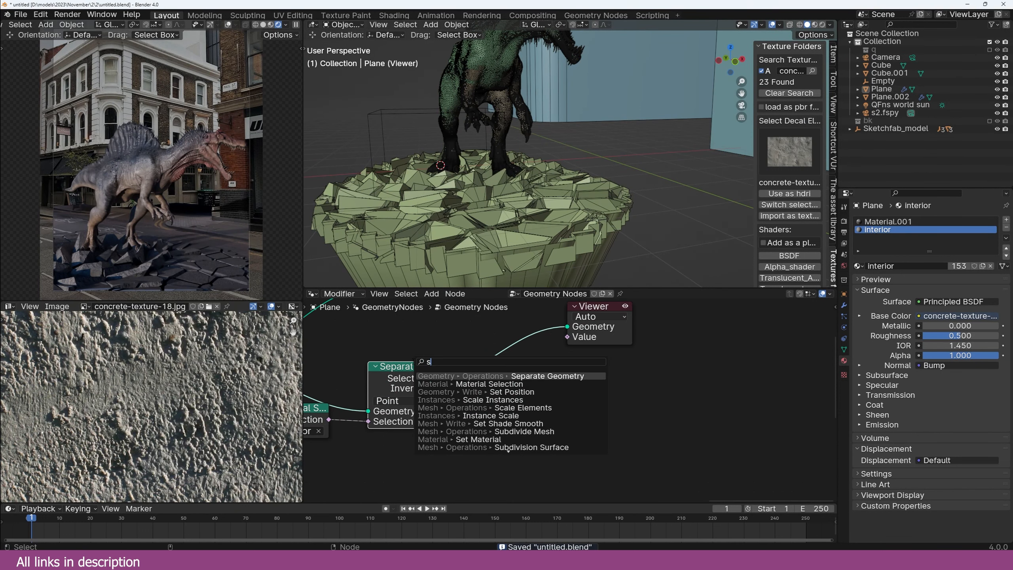
{"action": "left_click", "coordinate": [524, 432]}
{"action": "left_click", "coordinate": [503, 380]}
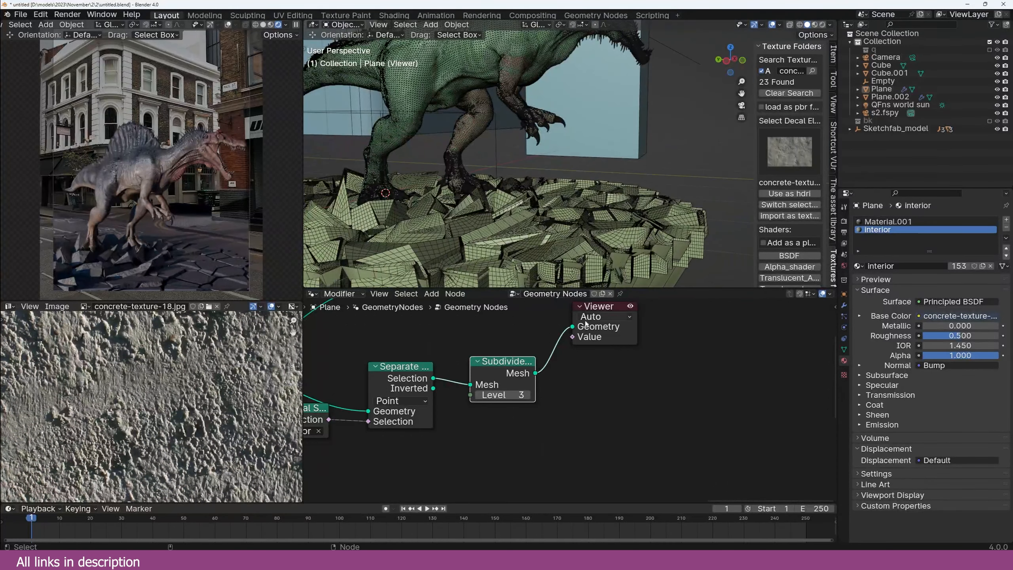
Step: Add Noise Texture and Normal nodes, linking the normals into the Set Position offset
{"action": "middle_click_drag", "start_coordinate": [586, 328], "coordinate": [528, 358]}
{"action": "left_click_drag", "start_coordinate": [546, 364], "coordinate": [638, 373]}
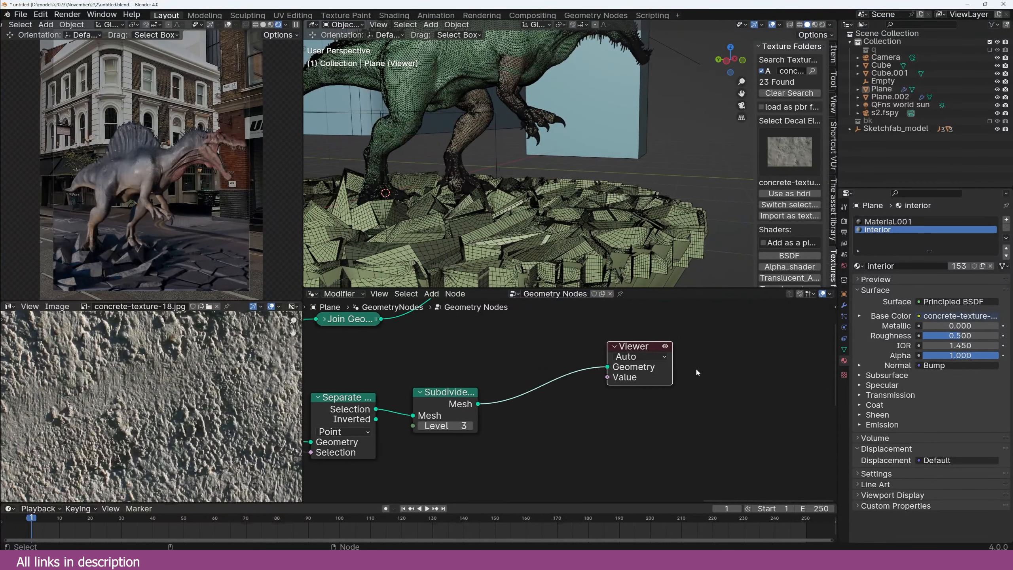
{"action": "left_click_drag", "start_coordinate": [627, 378], "coordinate": [728, 377]}
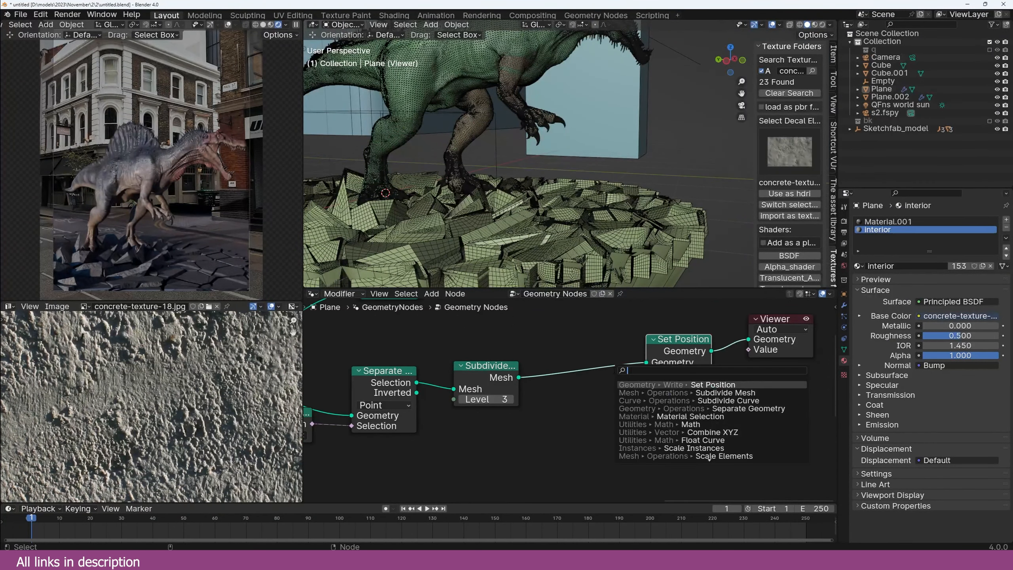
{"action": "type", "text": "no"}
{"action": "left_click", "coordinate": [648, 394]}
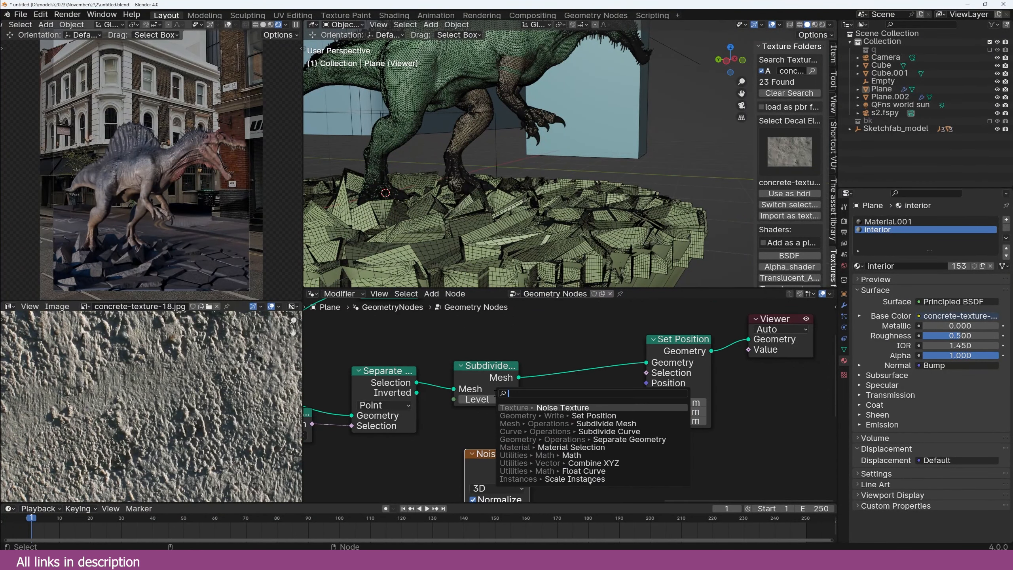
{"action": "type", "text": "no"}
{"action": "key", "text": "Return"}
{"action": "left_click_drag", "start_coordinate": [518, 439], "coordinate": [621, 400]}
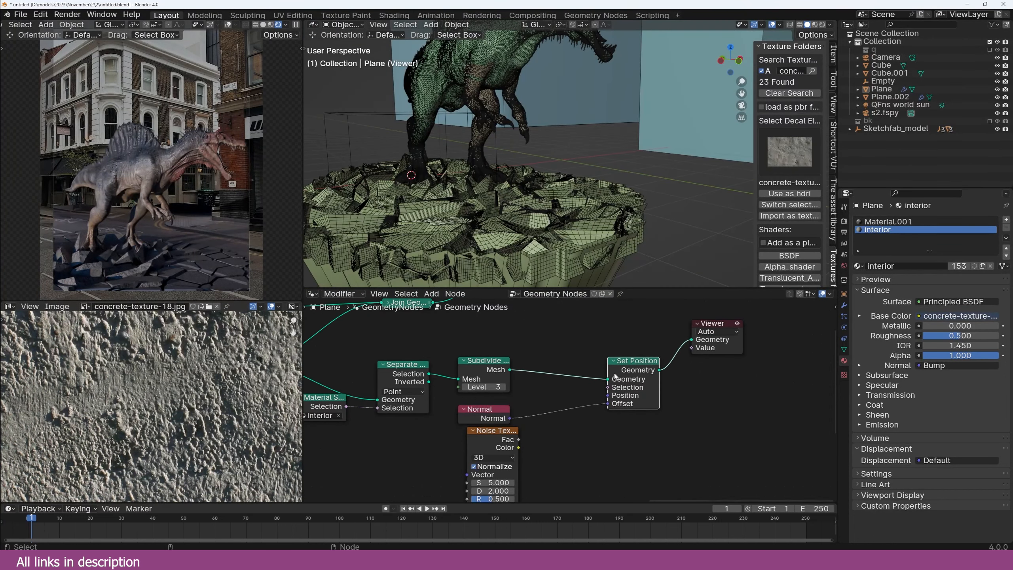
Step: Insert a Realize Instances node between Subdivide Mesh and Set Position
{"action": "key", "text": "shift+a"}
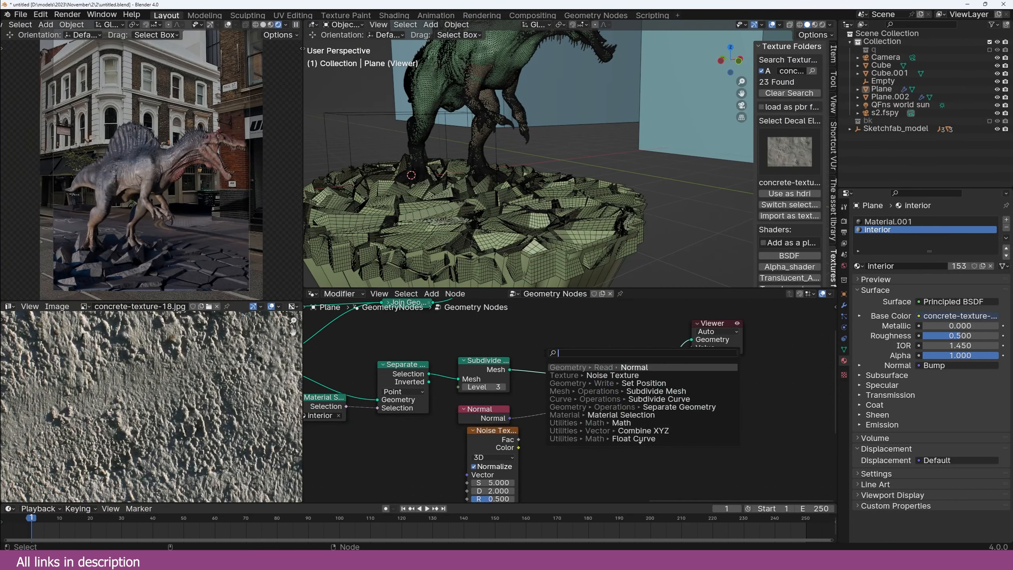
{"action": "type", "text": "real"}
{"action": "key", "text": "Return"}
{"action": "left_click", "coordinate": [532, 368]}
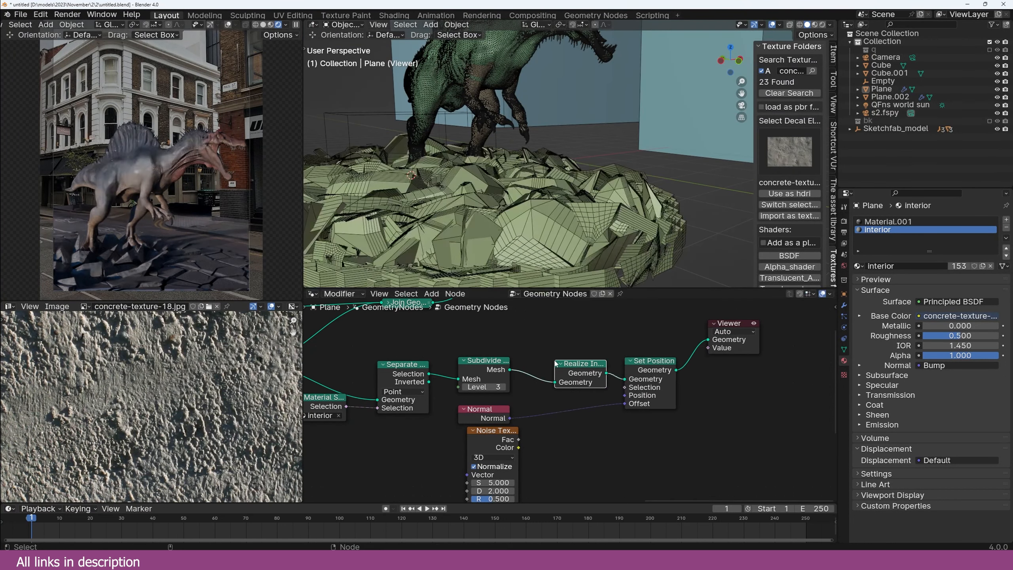
{"action": "middle_click_drag", "start_coordinate": [549, 414], "coordinate": [546, 395]}
Step: Put a Vector Math Scale node on the normal offset, scaled by the noise Fac
{"action": "key", "text": "shift+a"}
{"action": "type", "text": "vec"}
{"action": "left_click", "coordinate": [555, 424]}
{"action": "left_click", "coordinate": [550, 395]}
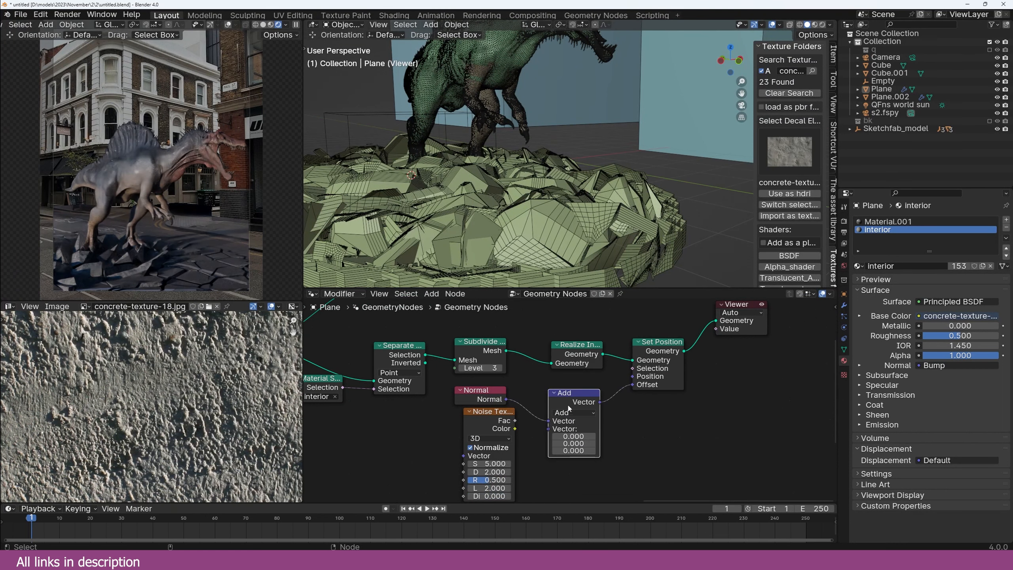
{"action": "left_click", "coordinate": [572, 416]}
{"action": "left_click", "coordinate": [565, 406]}
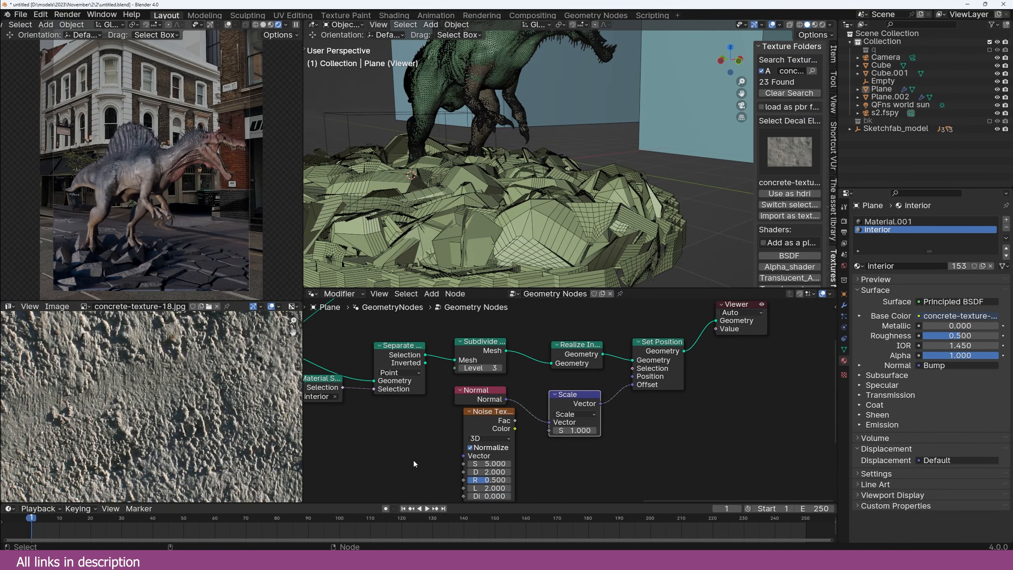
{"action": "middle_click_drag", "start_coordinate": [475, 444], "coordinate": [521, 418]}
{"action": "left_click_drag", "start_coordinate": [562, 394], "coordinate": [596, 403]}
{"action": "left_click_drag", "start_coordinate": [539, 385], "coordinate": [447, 397]}
Step: Add a Math Subtract node on the noise-to-scale link to centre the noise around zero
{"action": "key", "text": "shift+a"}
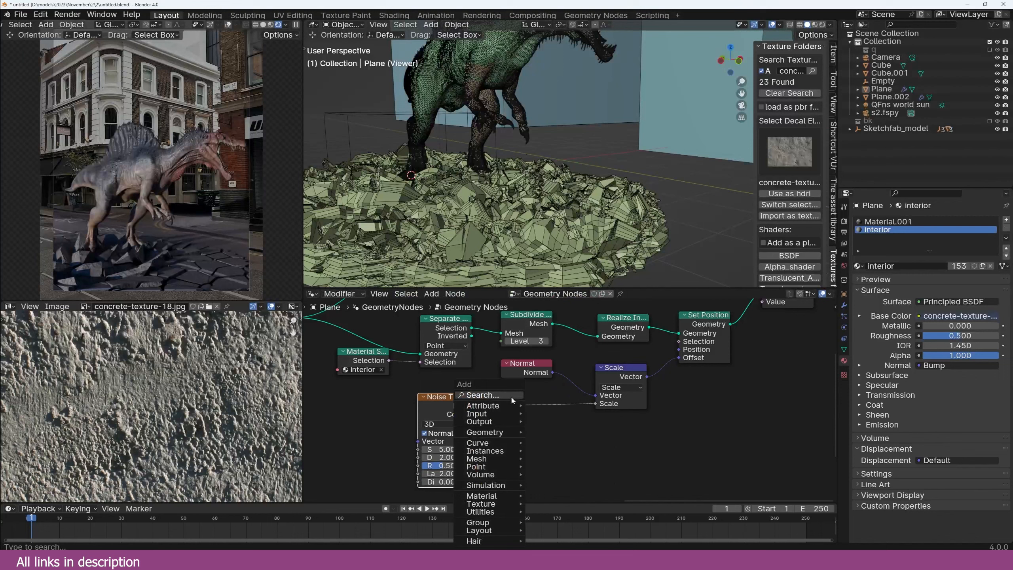
{"action": "left_click", "coordinate": [512, 397]}
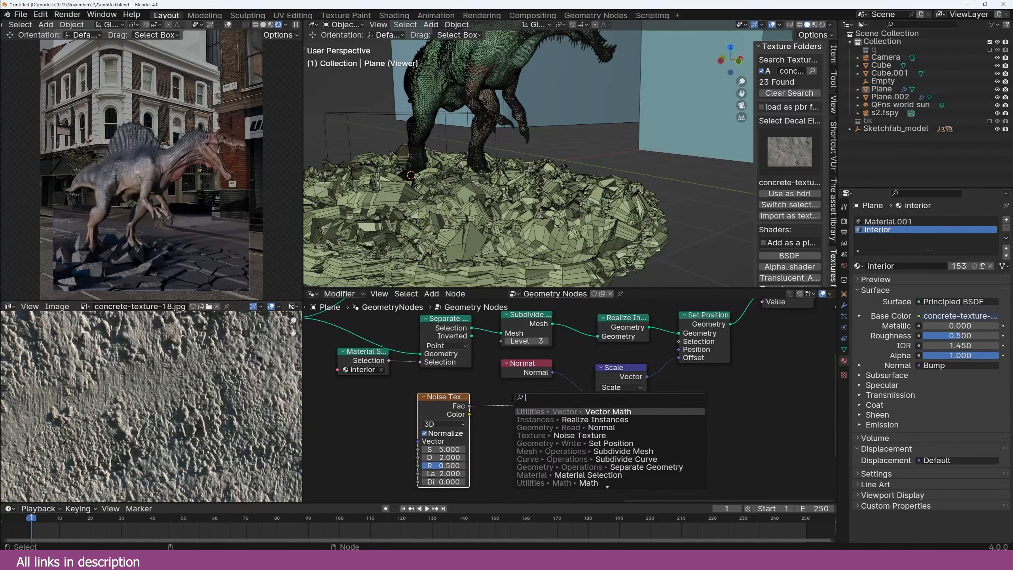
{"action": "type", "text": "math"}
{"action": "key", "text": "Return"}
{"action": "left_click", "coordinate": [526, 415]}
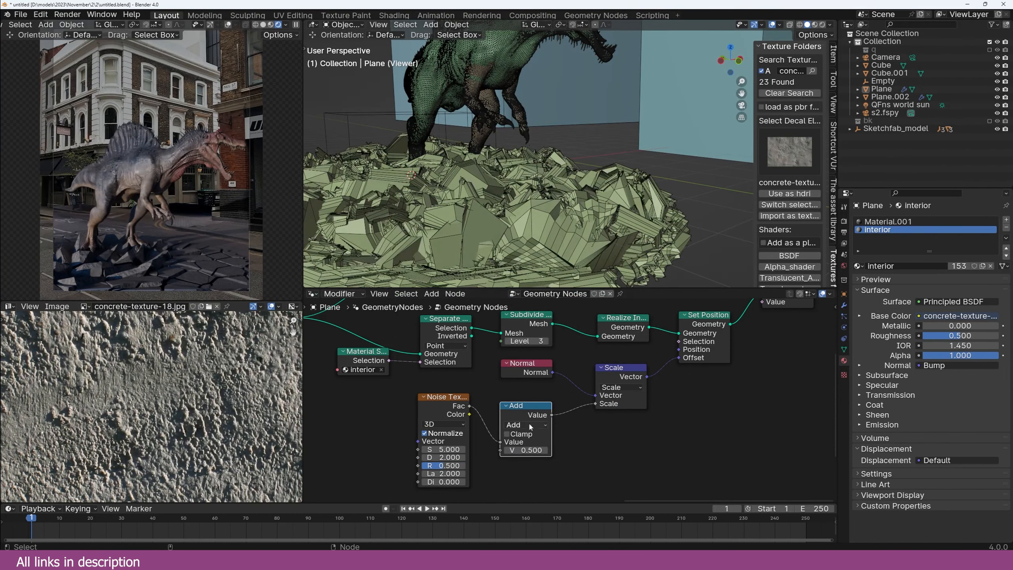
{"action": "left_click", "coordinate": [533, 425]}
{"action": "left_click", "coordinate": [532, 454]}
Step: Duplicate the Scale node onto the offset link and set its scale to 0.120
{"action": "middle_click_drag", "start_coordinate": [539, 392], "coordinate": [531, 392]}
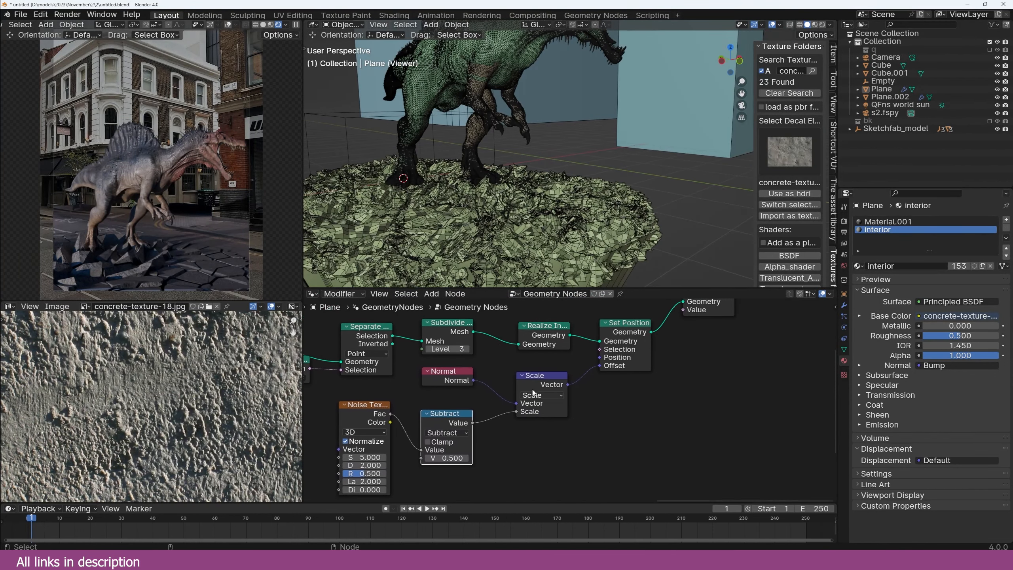
{"action": "left_click_drag", "start_coordinate": [537, 387], "coordinate": [512, 384]}
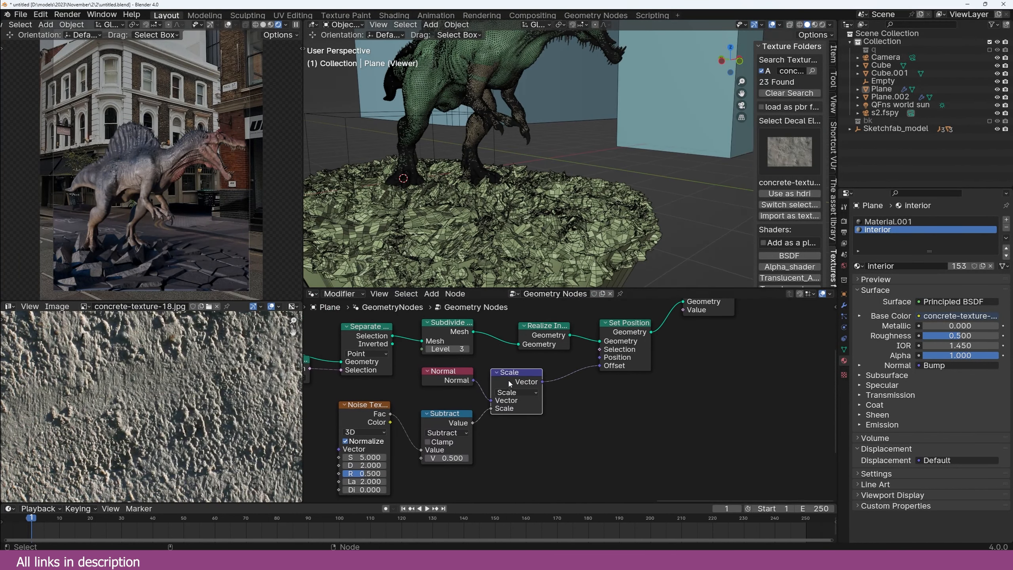
{"action": "key", "text": "shift+d"}
{"action": "left_click", "coordinate": [562, 378]}
{"action": "left_click_drag", "start_coordinate": [603, 403], "coordinate": [571, 403]}
{"action": "middle_click_drag", "start_coordinate": [631, 374], "coordinate": [564, 422]}
Step: Add a second Join Geometry to the viewer and route the displaced slabs into it
{"action": "middle_click_drag", "start_coordinate": [574, 408], "coordinate": [571, 441]}
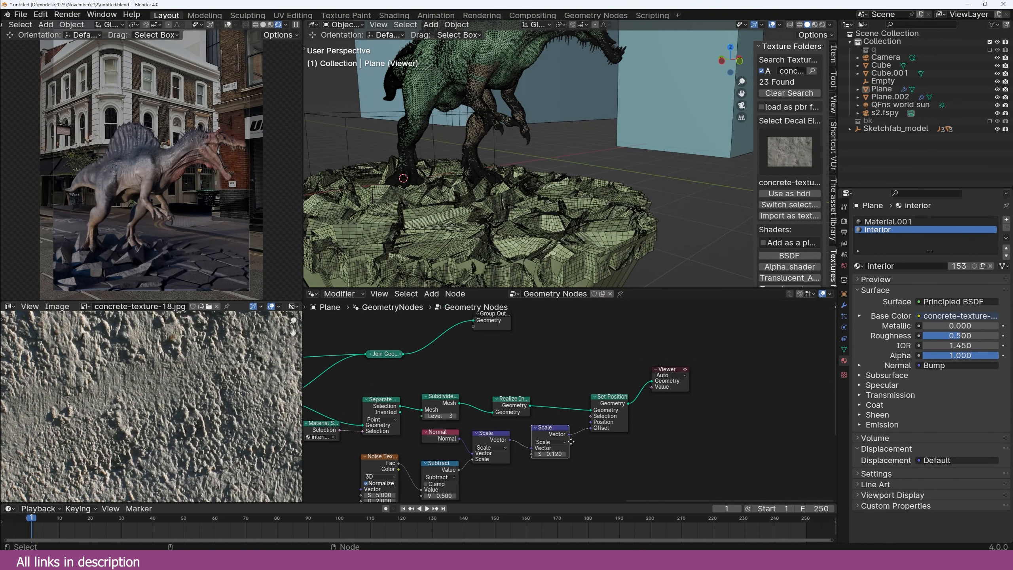
{"action": "left_click_drag", "start_coordinate": [387, 360], "coordinate": [426, 336]}
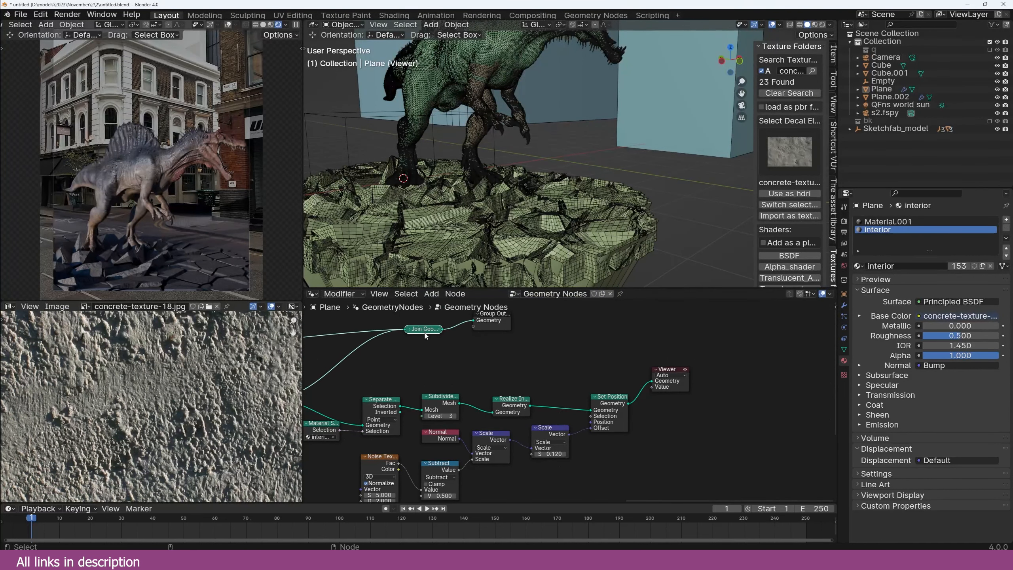
{"action": "left_click_drag", "start_coordinate": [493, 315], "coordinate": [756, 321]}
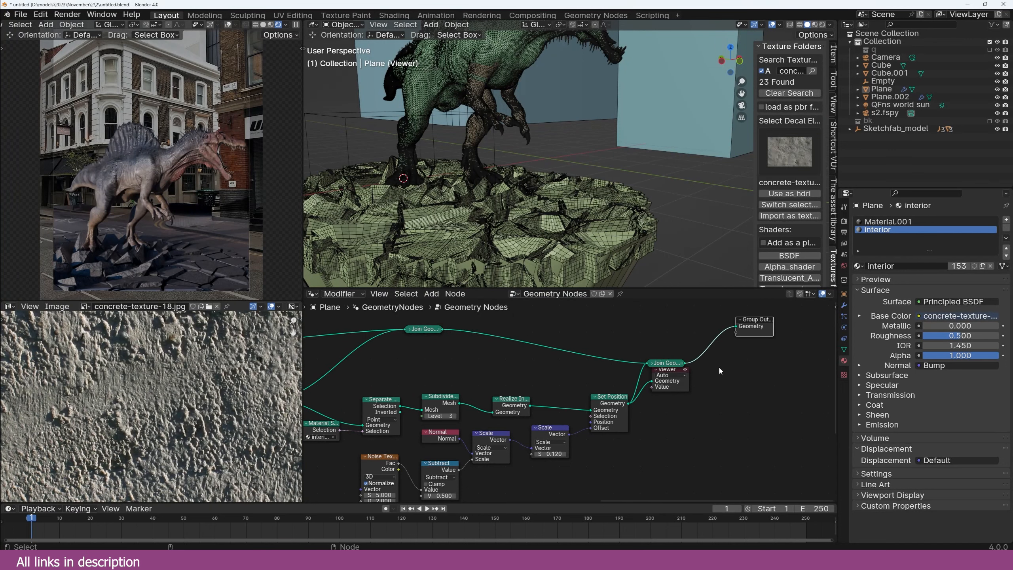
{"action": "left_click_drag", "start_coordinate": [685, 382], "coordinate": [720, 382]}
{"action": "left_click", "coordinate": [667, 363], "text": "ctrl+shift"}
{"action": "middle_click_drag", "start_coordinate": [558, 220], "coordinate": [581, 219]}
{"action": "middle_click_drag", "start_coordinate": [580, 220], "coordinate": [581, 220]}
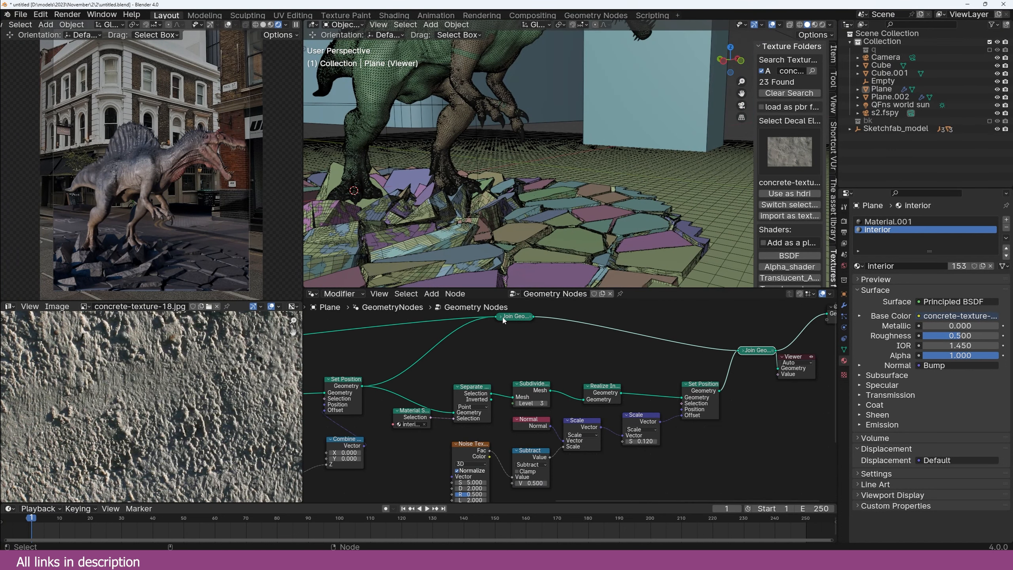
{"action": "left_click_drag", "start_coordinate": [497, 316], "coordinate": [739, 352]}
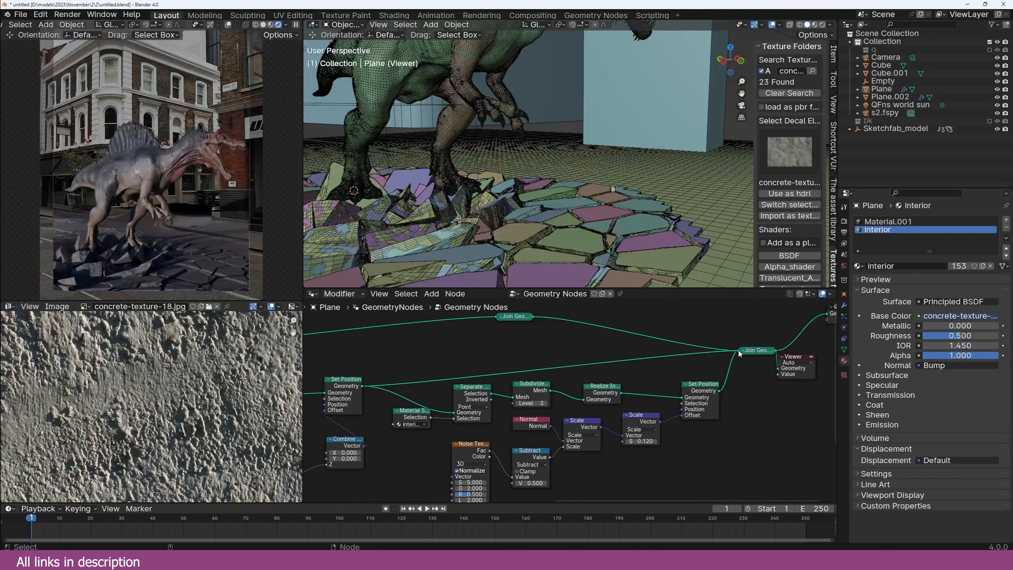
{"action": "left_click", "coordinate": [743, 351]}
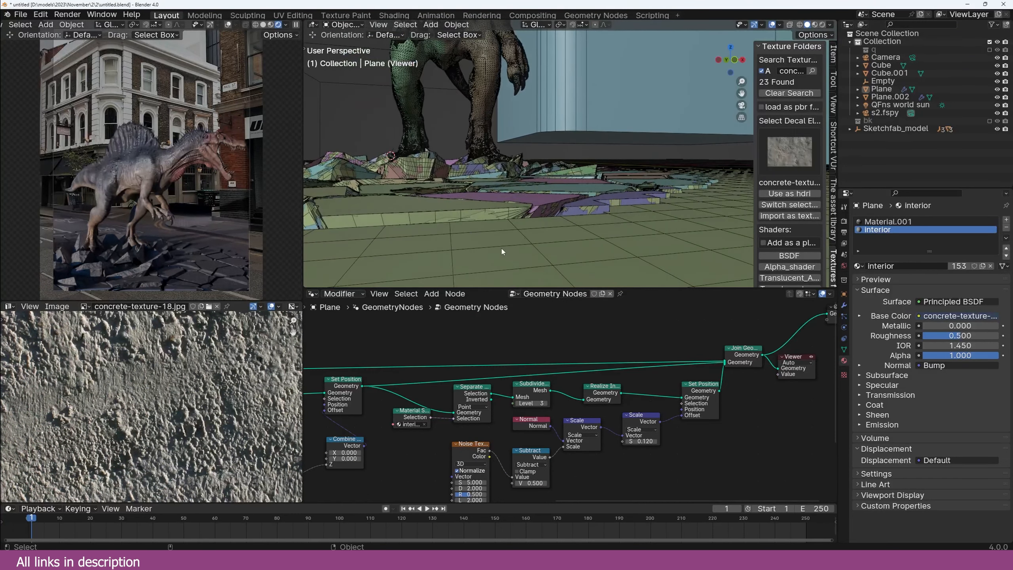
Step: Preview the displaced slabs on their own from the Set Position node
{"action": "middle_click_drag", "start_coordinate": [502, 248], "coordinate": [492, 228]}
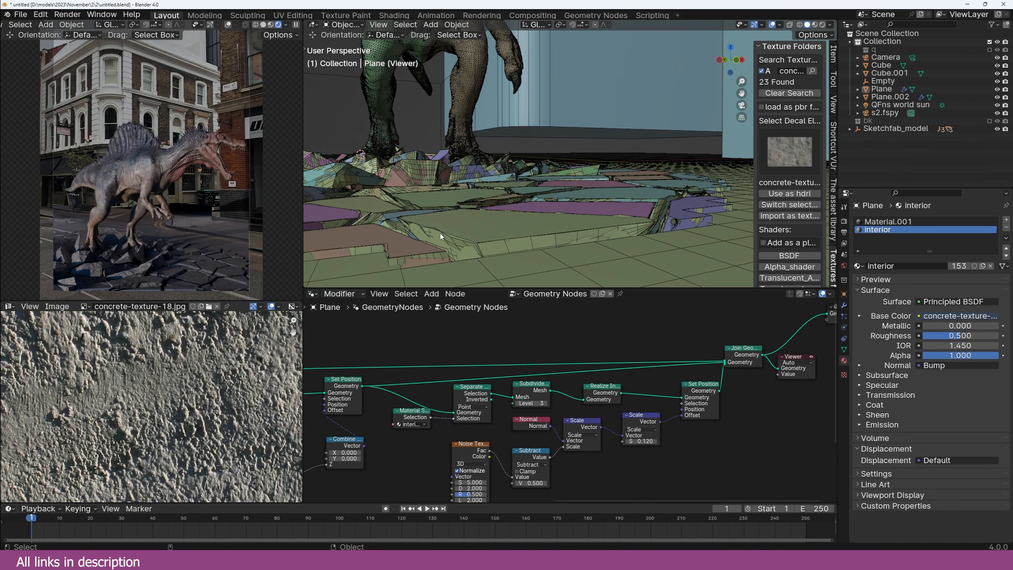
{"action": "scroll", "coordinate": [712, 409], "scroll_direction": "up", "scroll_amount": 1}
{"action": "middle_click_drag", "start_coordinate": [712, 409], "coordinate": [635, 379]}
{"action": "left_click", "coordinate": [629, 355], "text": "ctrl+shift"}
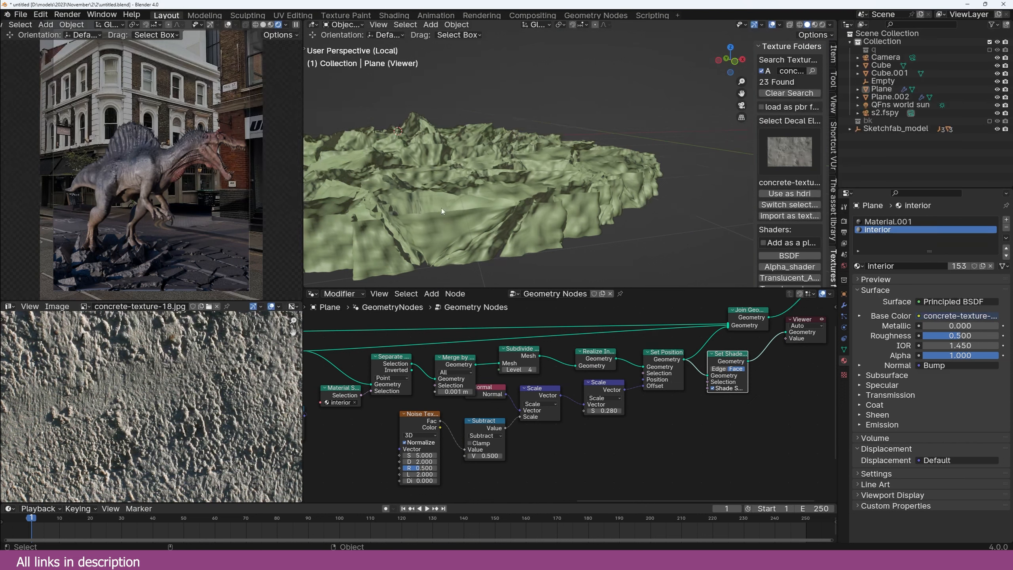
{"action": "middle_click_drag", "start_coordinate": [612, 305], "coordinate": [610, 306]}
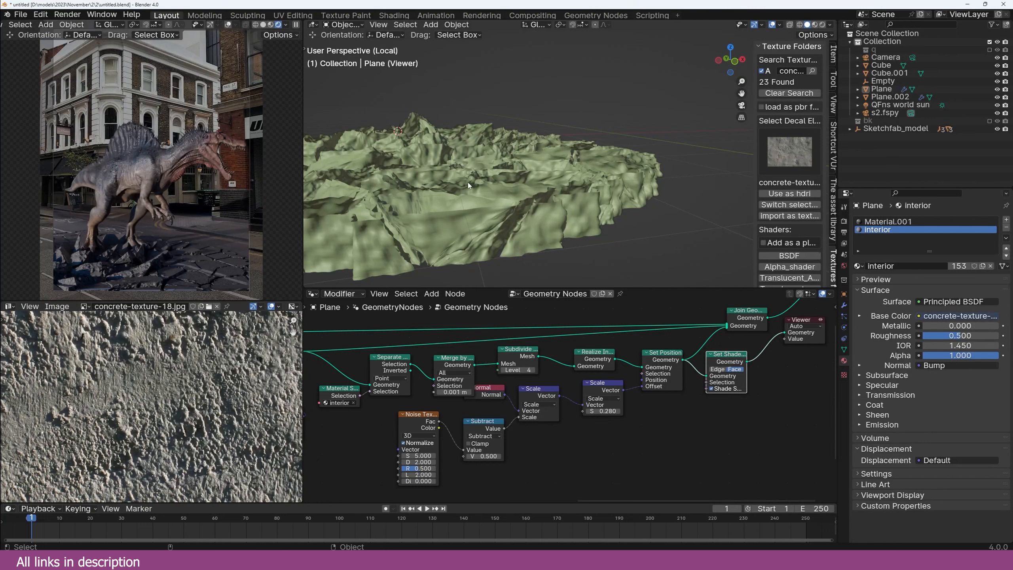
Step: Move the Viewer right and preview the Edge Neighbors face count on the crater mesh
{"action": "middle_click_drag", "start_coordinate": [823, 339], "coordinate": [599, 322]}
{"action": "scroll", "coordinate": [598, 322], "scroll_direction": "down", "scroll_amount": 1}
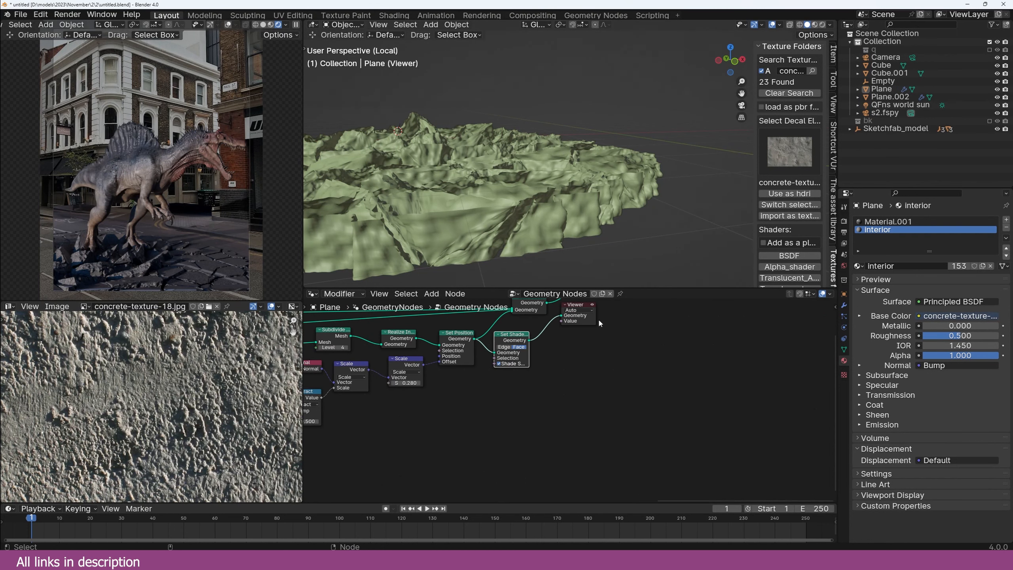
{"action": "left_click_drag", "start_coordinate": [597, 321], "coordinate": [688, 330]}
{"action": "key", "text": "shift+a"}
{"action": "left_click", "coordinate": [591, 330]}
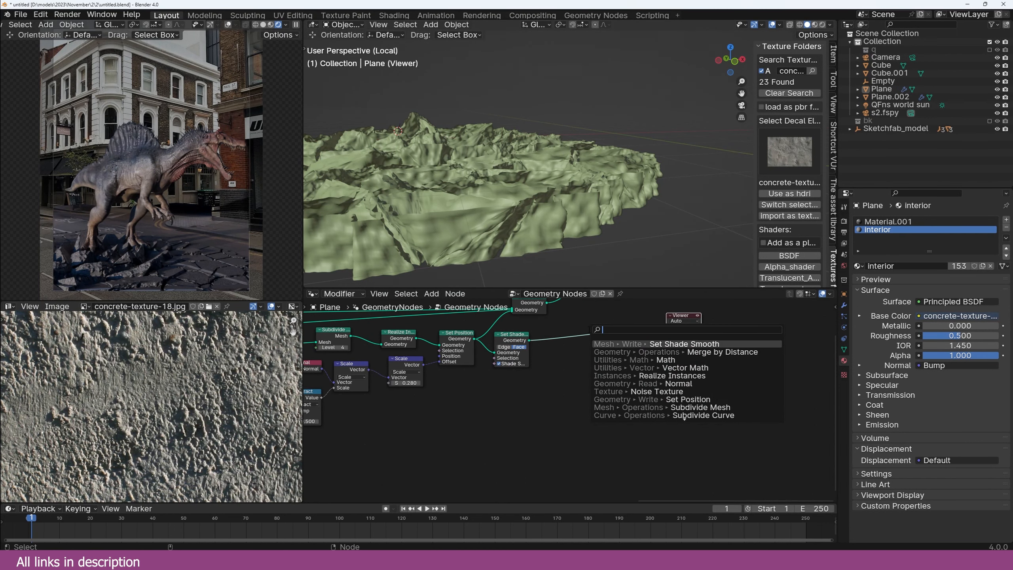
{"action": "type", "text": "edge"}
{"action": "left_click", "coordinate": [599, 376]}
{"action": "left_click", "coordinate": [569, 375]}
{"action": "left_click", "coordinate": [571, 374], "text": "ctrl+shift"}
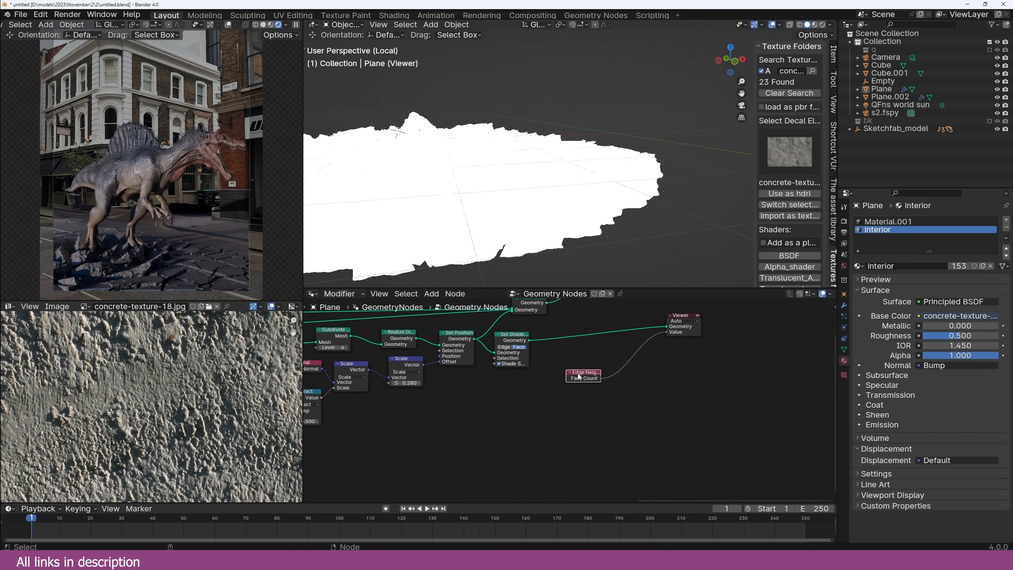
{"action": "left_click_drag", "start_coordinate": [579, 377], "coordinate": [490, 384]}
{"action": "key", "text": "shift+a"}
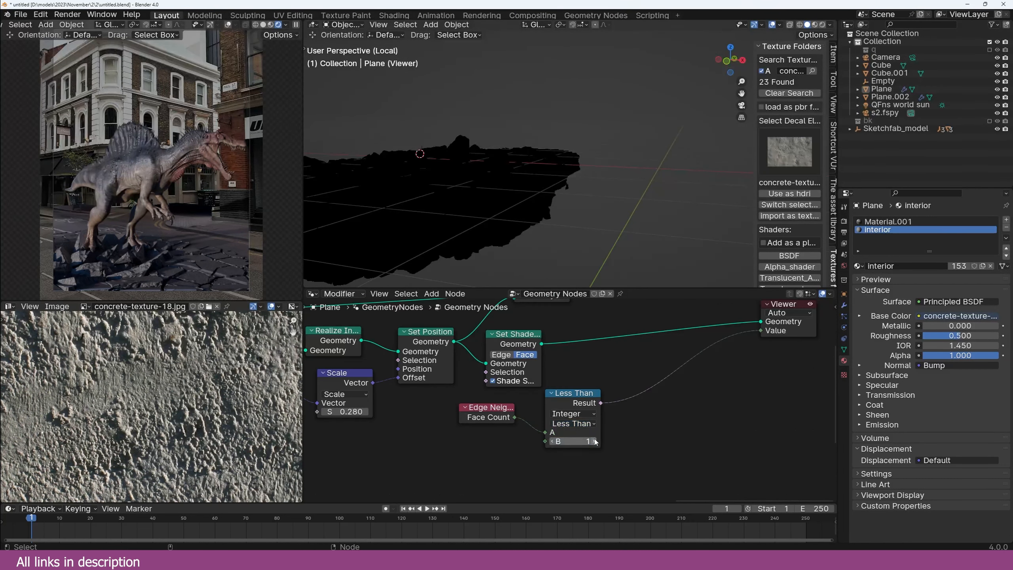
Step: Select the Plane and leave isolation to see the whole crater from a near-level side view
{"action": "middle_click_drag", "start_coordinate": [492, 204], "coordinate": [514, 159]}
{"action": "middle_click_drag", "start_coordinate": [519, 235], "coordinate": [518, 185]}
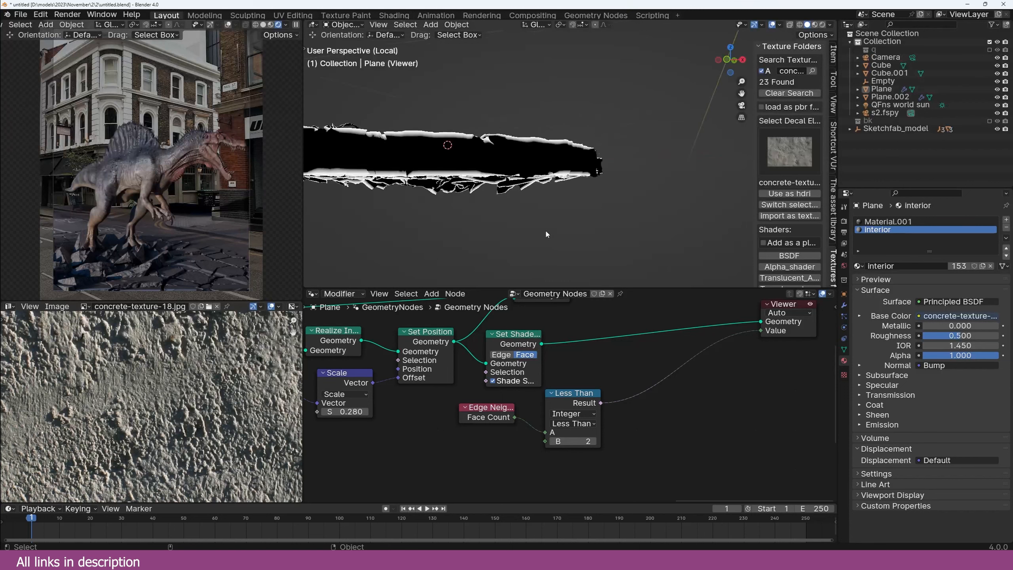
{"action": "left_click", "coordinate": [518, 186]}
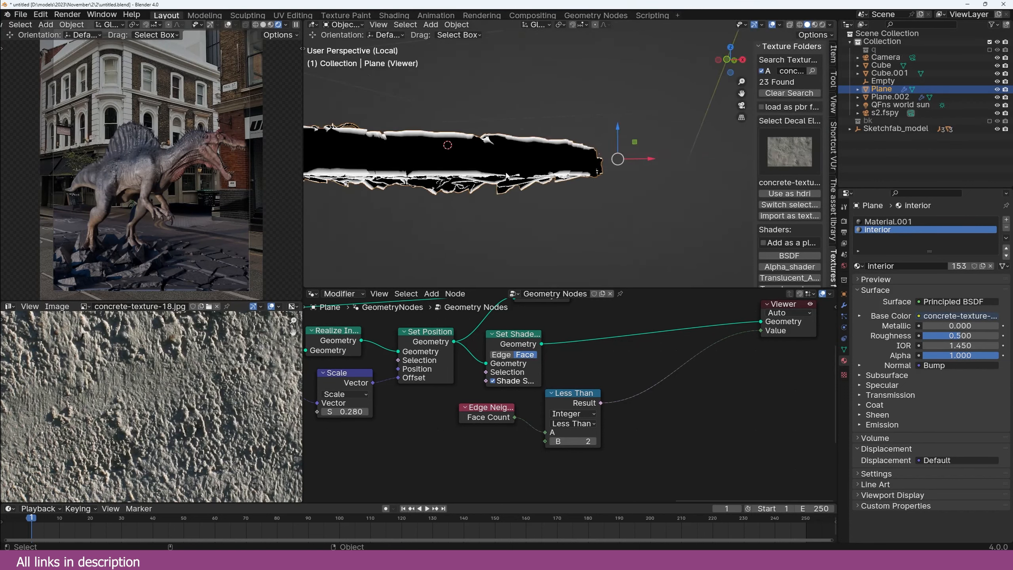
{"action": "key", "text": "KP_Divide"}
{"action": "mouse_move", "coordinate": [527, 180]}
{"action": "middle_mouse_down"}
{"action": "mouse_move", "coordinate": [527, 197]}
{"action": "mouse_move", "coordinate": [509, 177]}
{"action": "middle_mouse_up"}
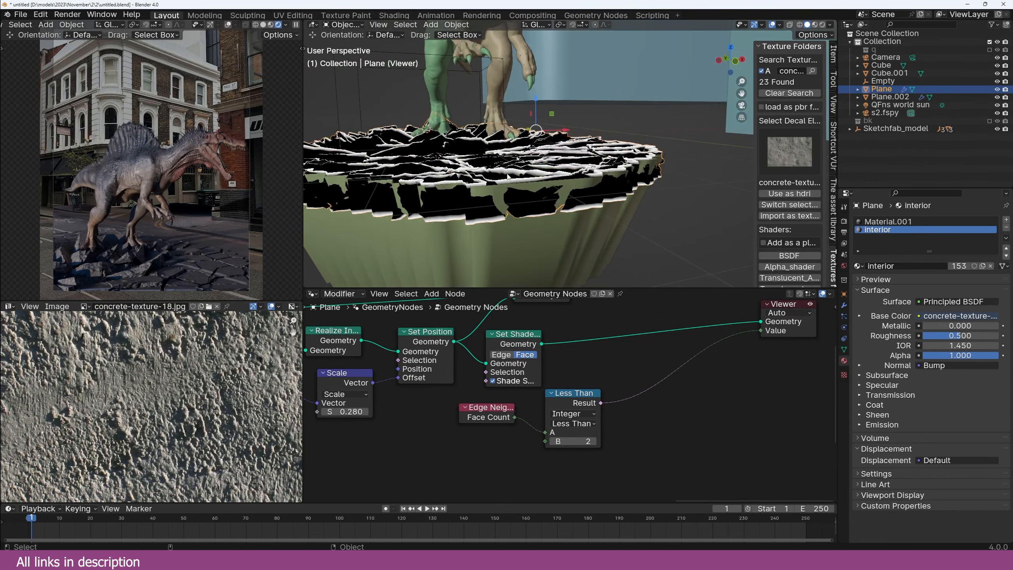
Step: Include the broken-cells collection and select every cell in it
{"action": "left_click", "coordinate": [990, 50]}
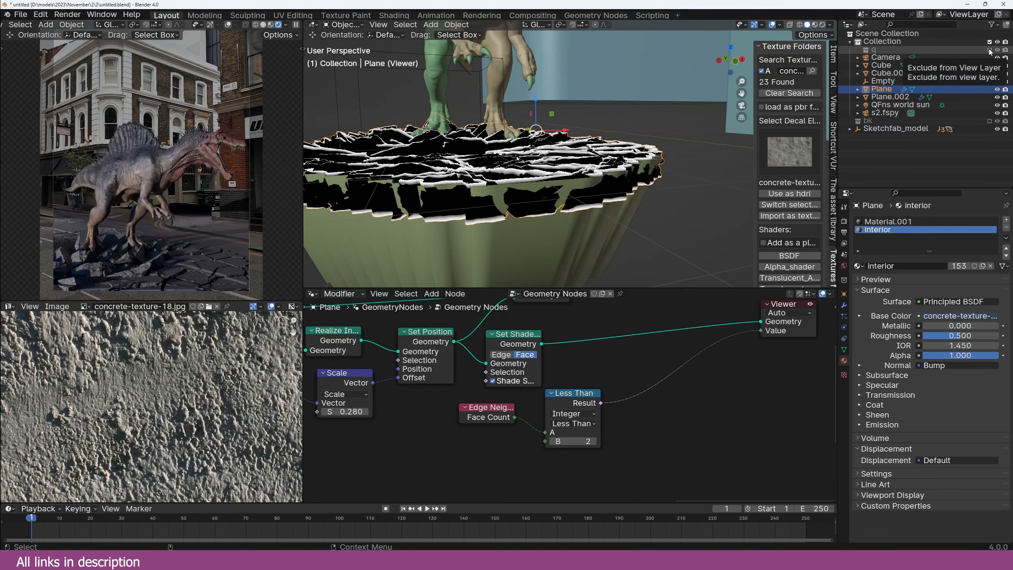
{"action": "left_click", "coordinate": [909, 58]}
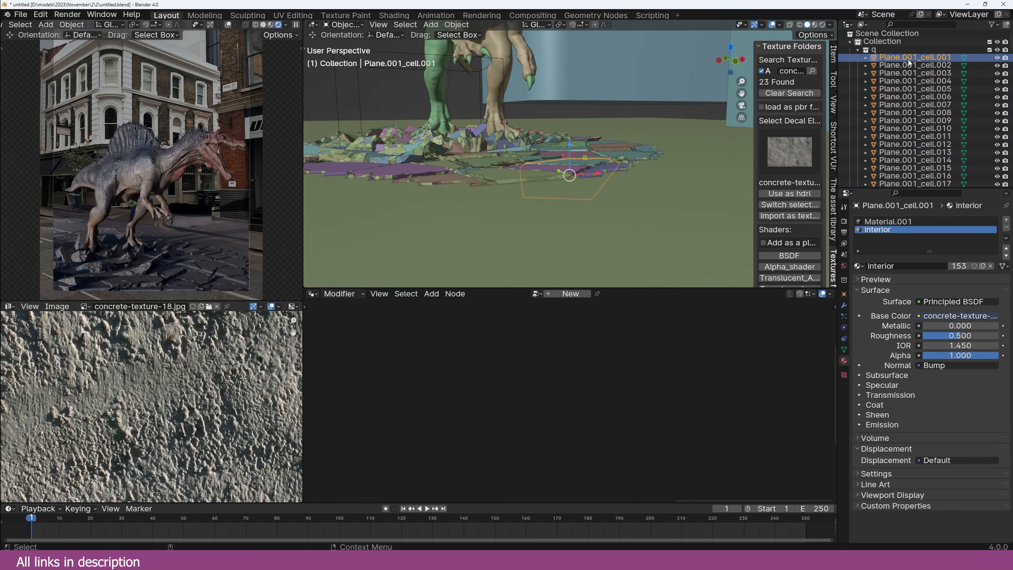
{"action": "key", "text": "shift+g"}
{"action": "left_click", "coordinate": [597, 120]}
Step: Assign the interior material to the cells' bottom faces, then exclude the cells collection again
{"action": "key", "text": "Tab"}
{"action": "key", "text": "KP_Divide"}
{"action": "key", "text": "KP_1"}
{"action": "scroll", "coordinate": [445, 154], "scroll_direction": "down", "scroll_amount": 3}
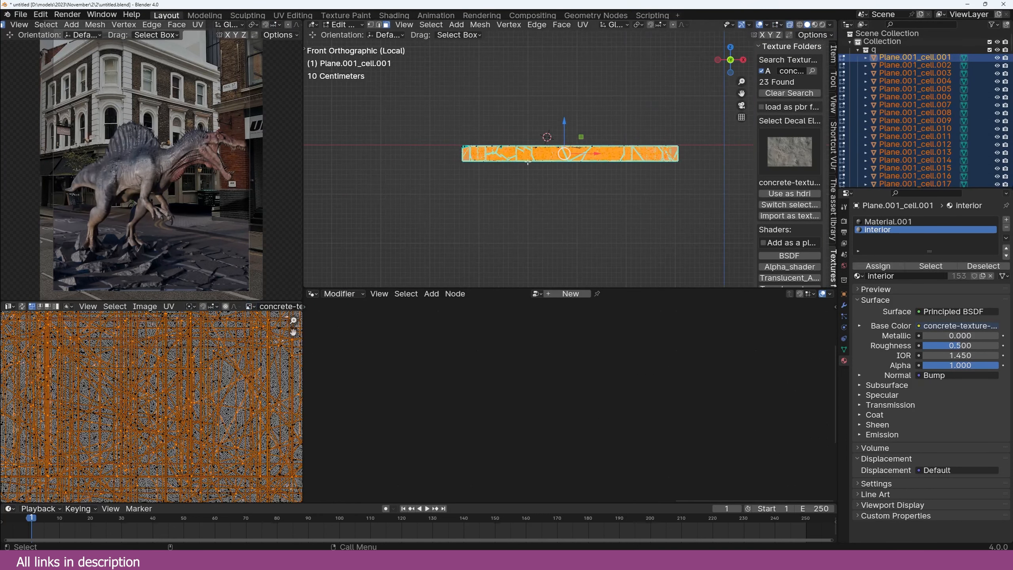
{"action": "left_click_drag", "start_coordinate": [456, 157], "coordinate": [699, 188]}
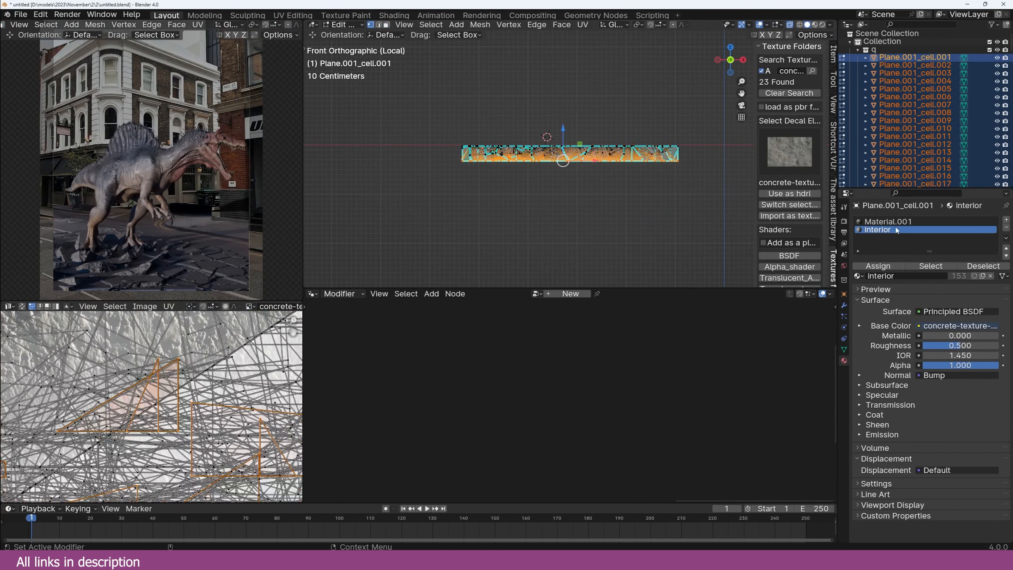
{"action": "left_click", "coordinate": [884, 266]}
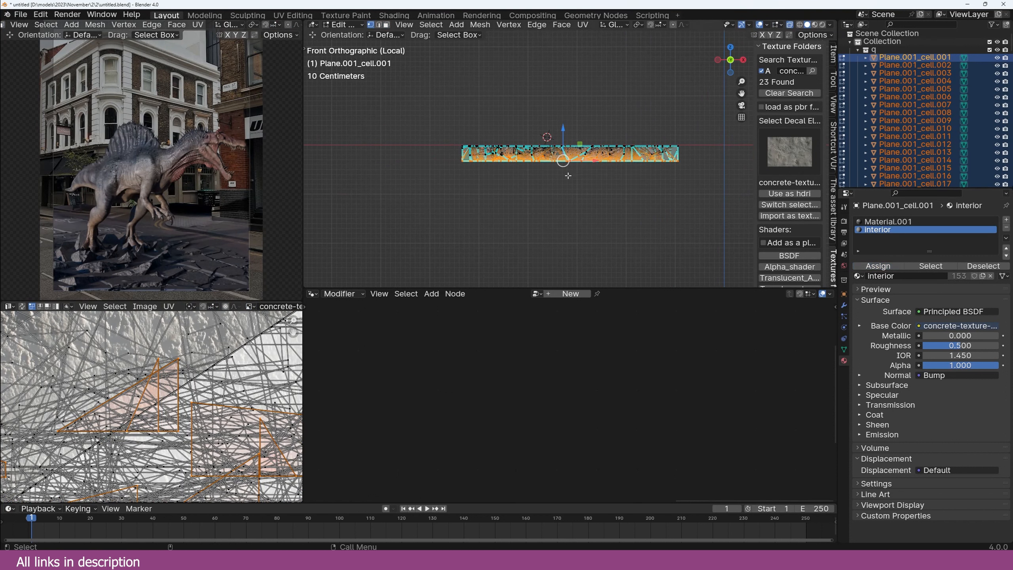
{"action": "key", "text": "Tab"}
{"action": "left_click", "coordinate": [858, 50]}
{"action": "left_click", "coordinate": [990, 50]}
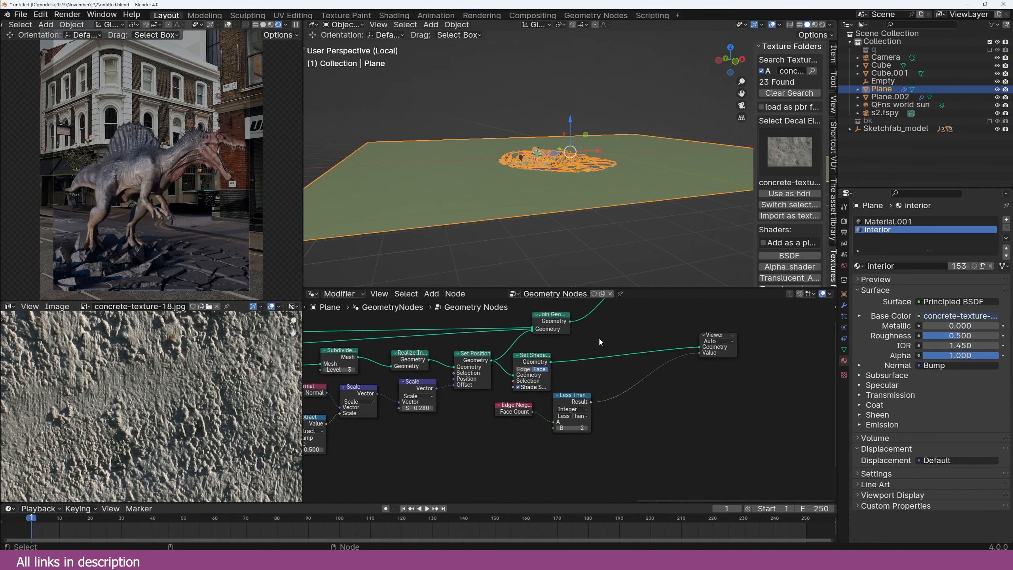
{"action": "middle_click_drag", "start_coordinate": [599, 340], "coordinate": [560, 344]}
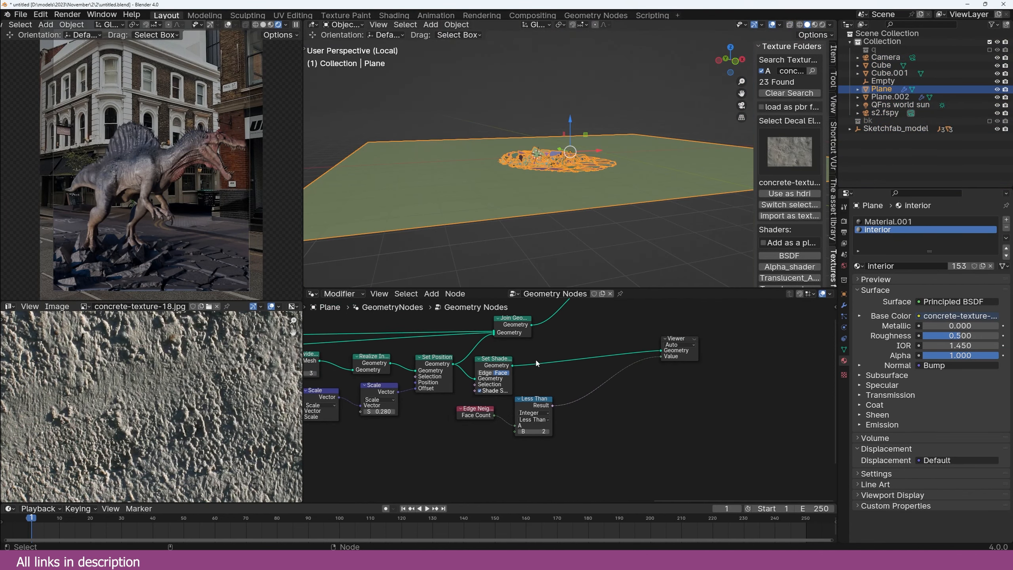
Step: Use the Edge Neighbors Less Than 2 test as Set Position's selection
{"action": "left_click", "coordinate": [508, 366], "text": "ctrl+shift"}
{"action": "scroll", "coordinate": [568, 172], "scroll_direction": "up", "scroll_amount": 5}
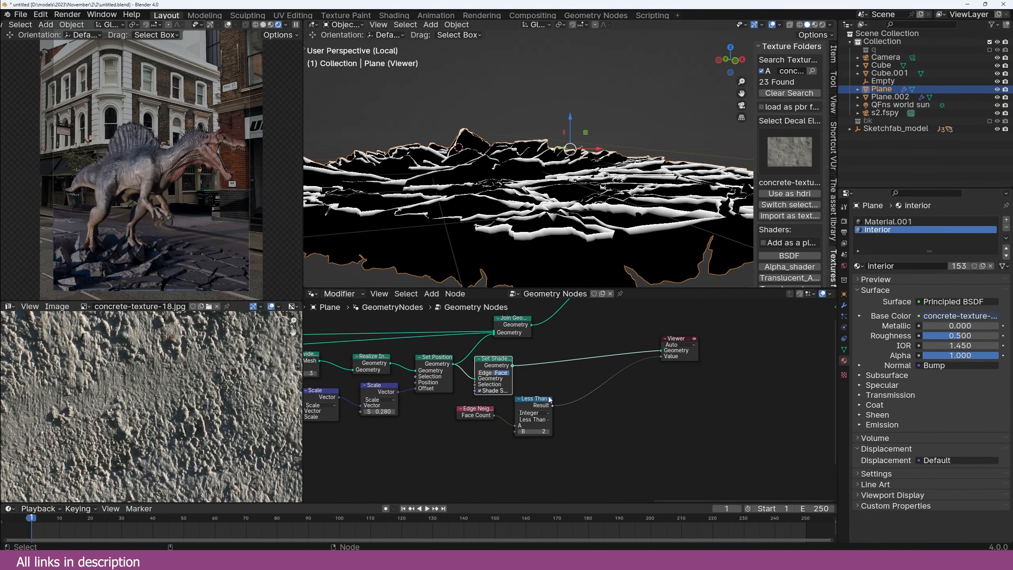
{"action": "left_click_drag", "start_coordinate": [535, 464], "coordinate": [334, 438]}
{"action": "middle_click_drag", "start_coordinate": [413, 383], "coordinate": [474, 366]}
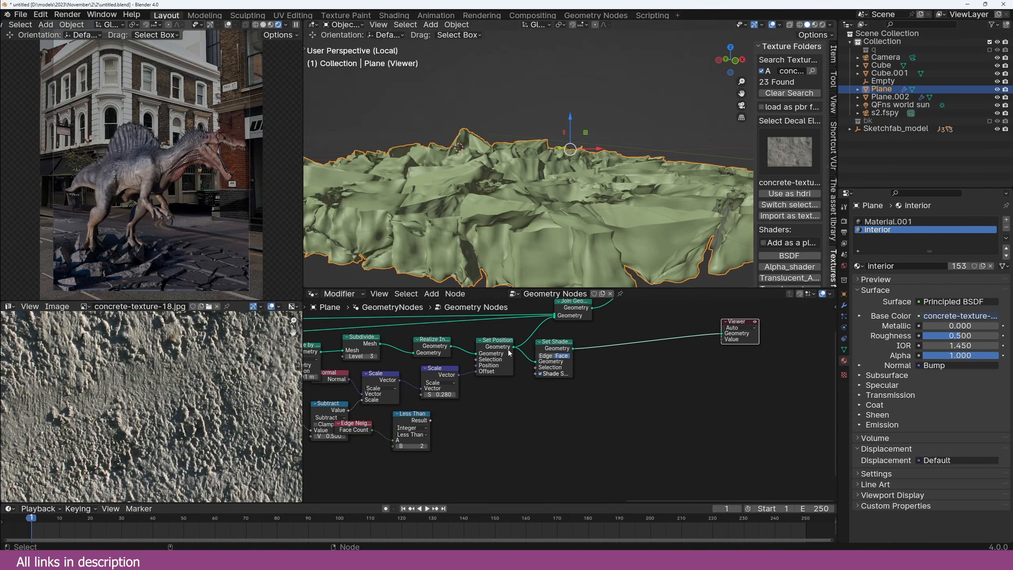
{"action": "left_click_drag", "start_coordinate": [431, 420], "coordinate": [476, 360]}
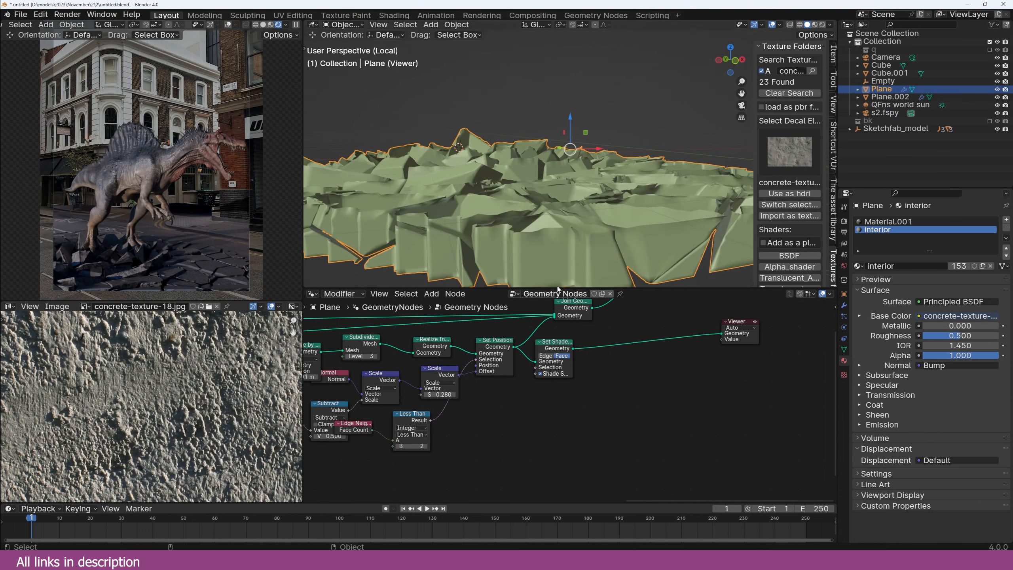
Step: Insert a Boolean Math node set to Not on the Less Than link
{"action": "middle_click_drag", "start_coordinate": [555, 262], "coordinate": [567, 219], "text": "shift"}
{"action": "middle_click_drag", "start_coordinate": [443, 420], "coordinate": [509, 405]}
{"action": "key", "text": "g"}
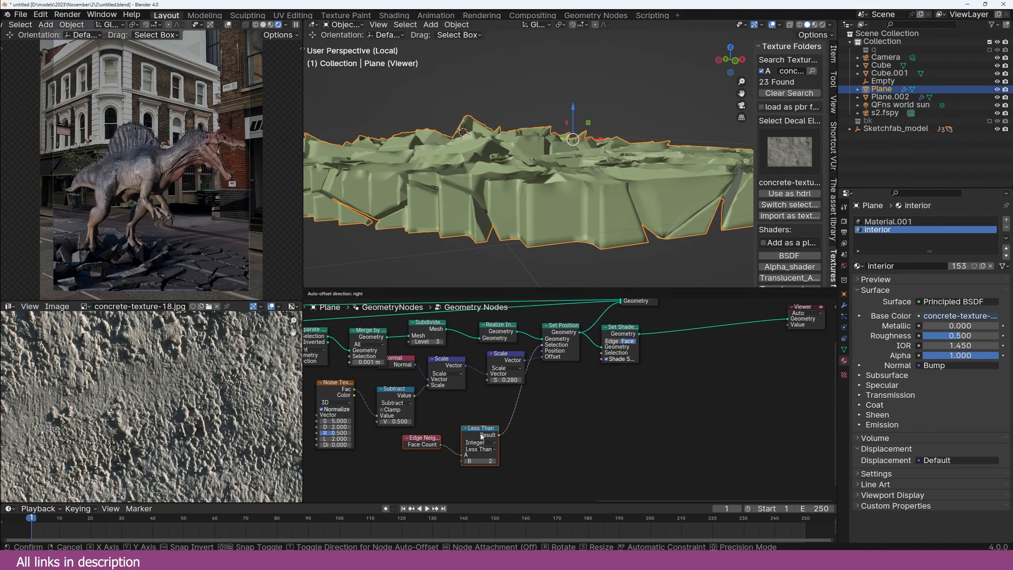
{"action": "left_click", "coordinate": [512, 436]}
{"action": "key", "text": "shift+a"}
{"action": "left_click", "coordinate": [547, 398]}
{"action": "type", "text": "boolea"}
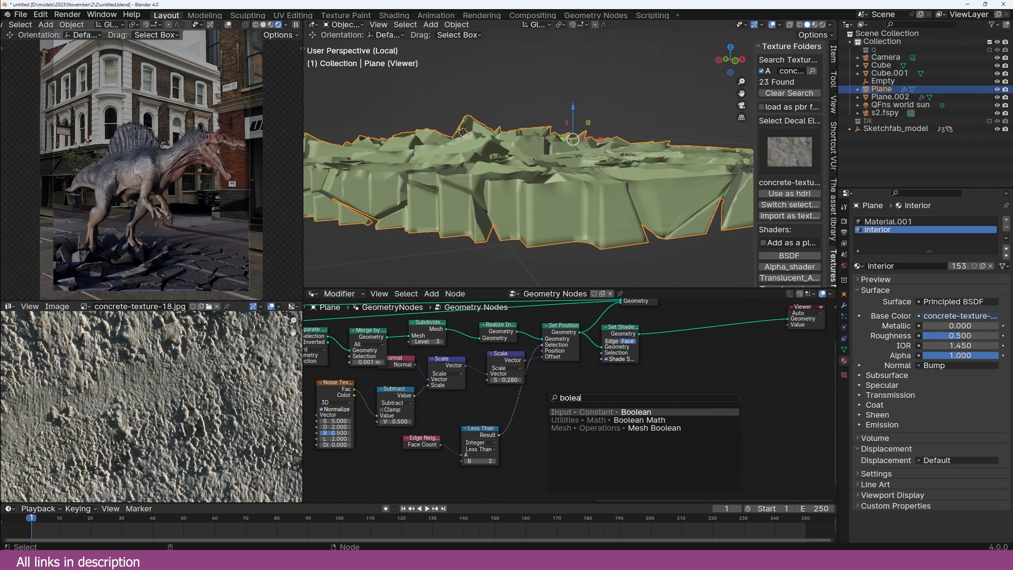
{"action": "left_click", "coordinate": [559, 420]}
{"action": "left_click", "coordinate": [518, 405]}
{"action": "left_click", "coordinate": [543, 418]}
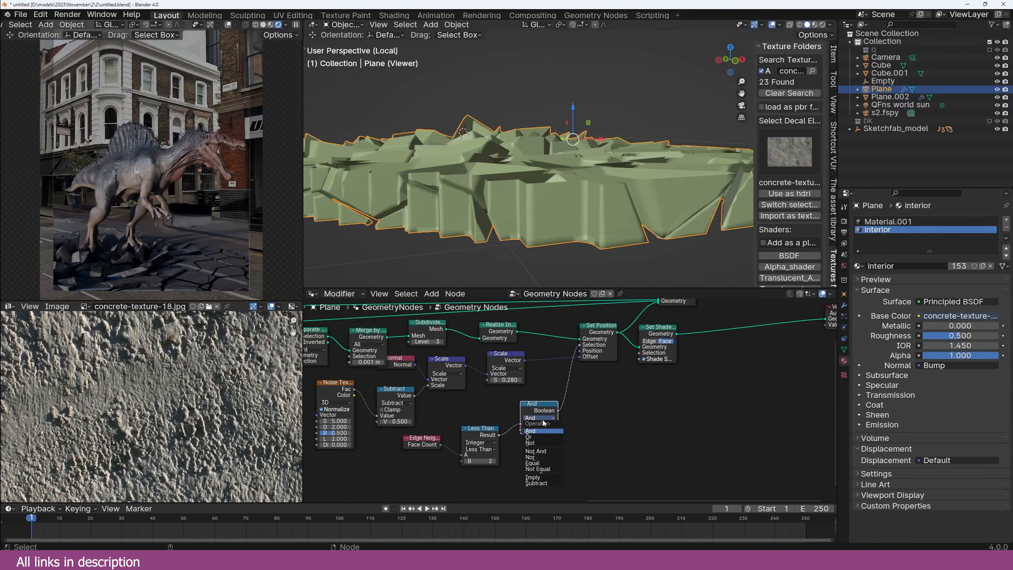
{"action": "left_click", "coordinate": [545, 443]}
Step: Preview Separate Geometry and set its domain to Face
{"action": "middle_click_drag", "start_coordinate": [645, 127], "coordinate": [606, 228]}
{"action": "middle_click_drag", "start_coordinate": [358, 343], "coordinate": [515, 388]}
{"action": "left_click", "coordinate": [379, 368], "text": "ctrl+shift"}
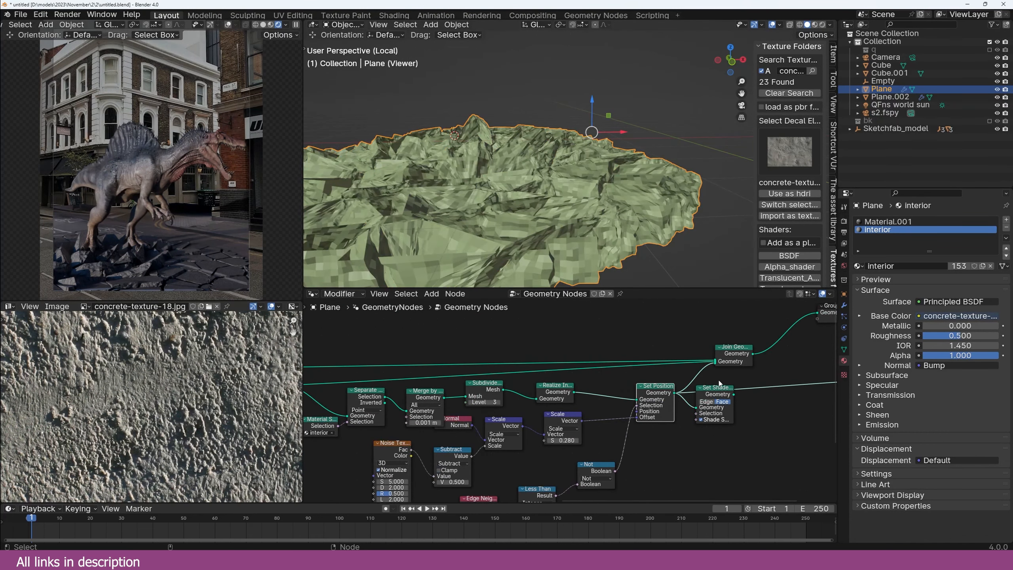
{"action": "left_click_drag", "start_coordinate": [721, 383], "coordinate": [760, 406]}
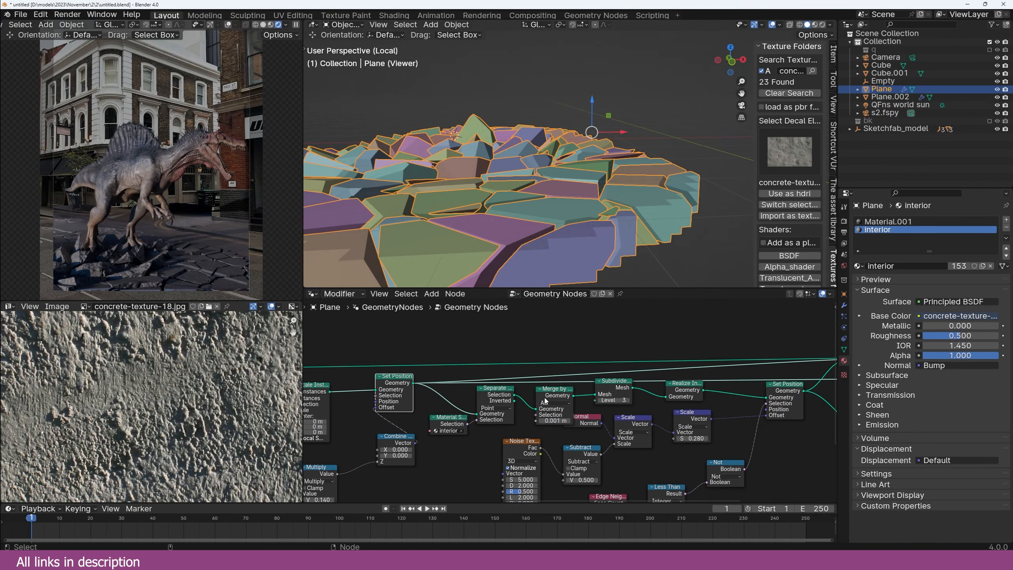
{"action": "left_click", "coordinate": [511, 402], "text": "ctrl+shift"}
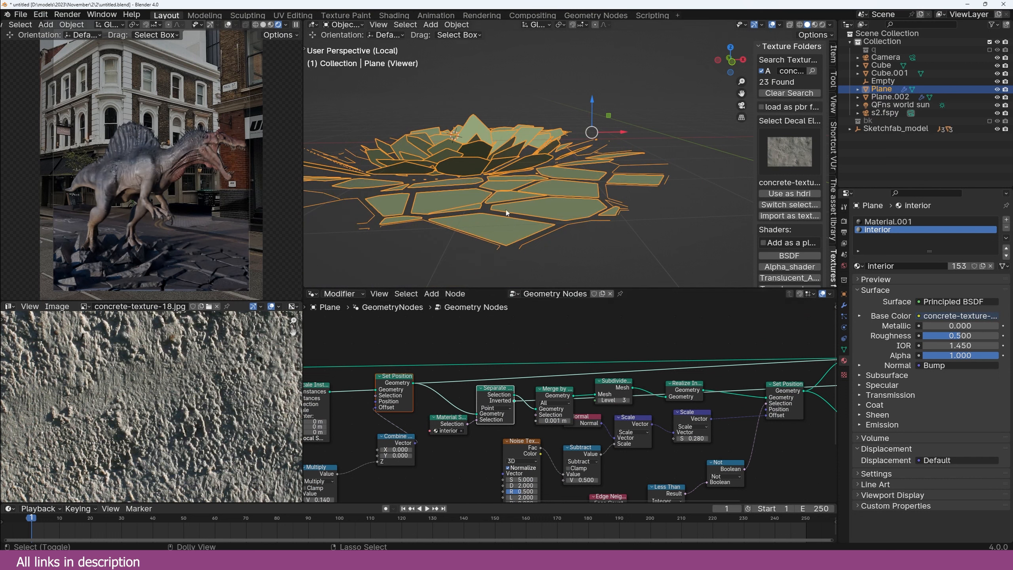
{"action": "left_click", "coordinate": [507, 408]}
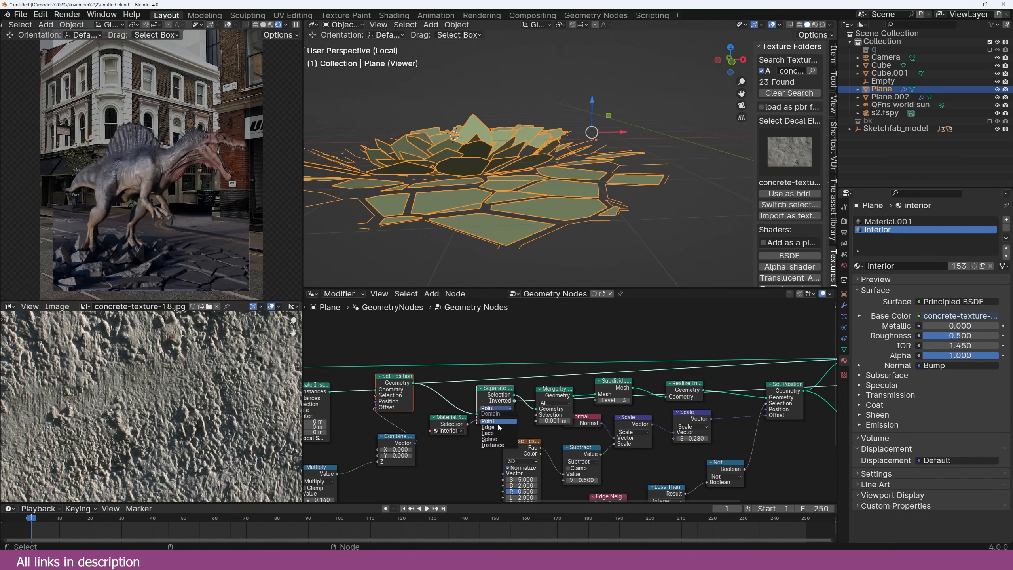
{"action": "left_click", "coordinate": [498, 435]}
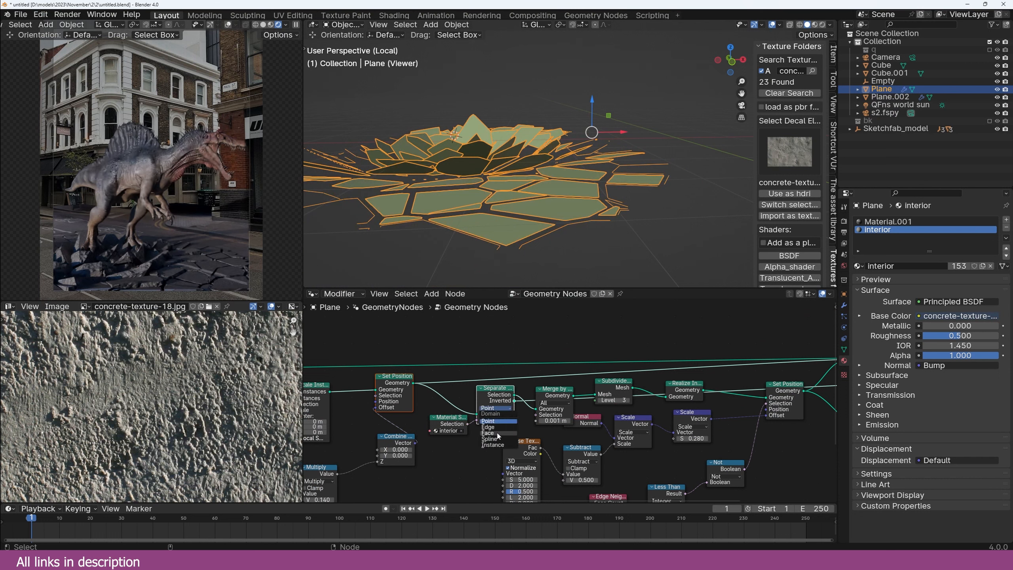
Step: Duplicate the Join Geometry node onto the Set Position link
{"action": "left_click", "coordinate": [510, 394]}
{"action": "scroll", "coordinate": [515, 395], "scroll_direction": "down", "scroll_amount": 3}
{"action": "middle_click_drag", "start_coordinate": [620, 389], "coordinate": [527, 389]}
{"action": "scroll", "coordinate": [598, 393], "scroll_direction": "up", "scroll_amount": 3}
{"action": "left_click_drag", "start_coordinate": [639, 386], "coordinate": [638, 398]}
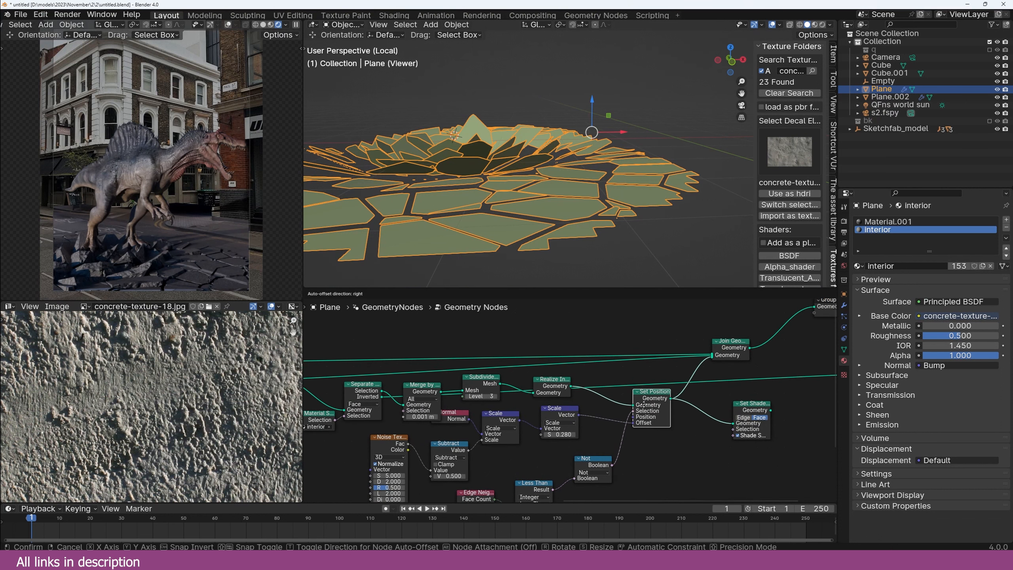
{"action": "left_click_drag", "start_coordinate": [728, 360], "coordinate": [736, 348]}
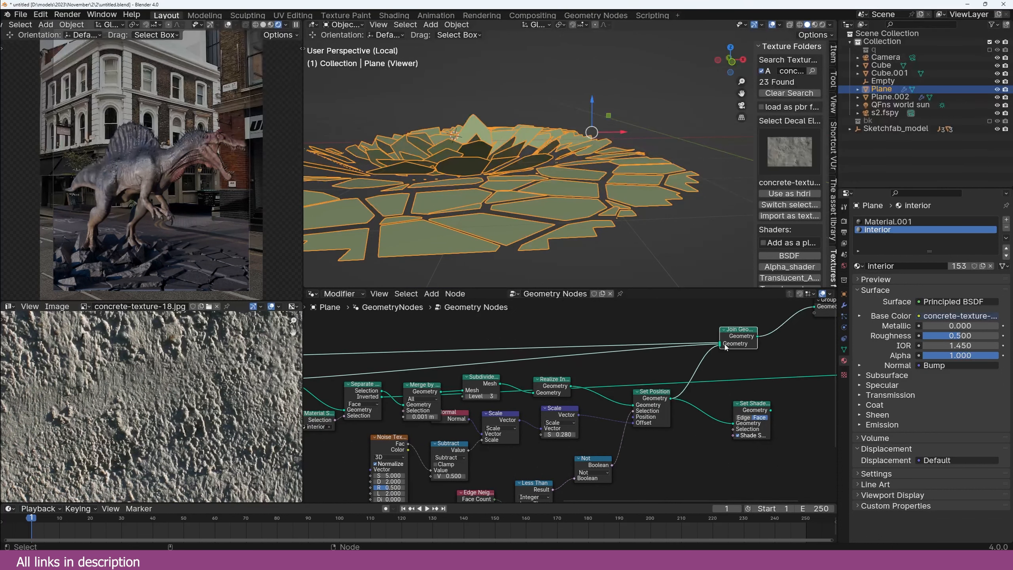
{"action": "key", "text": "shift+d"}
{"action": "left_click", "coordinate": [713, 371]}
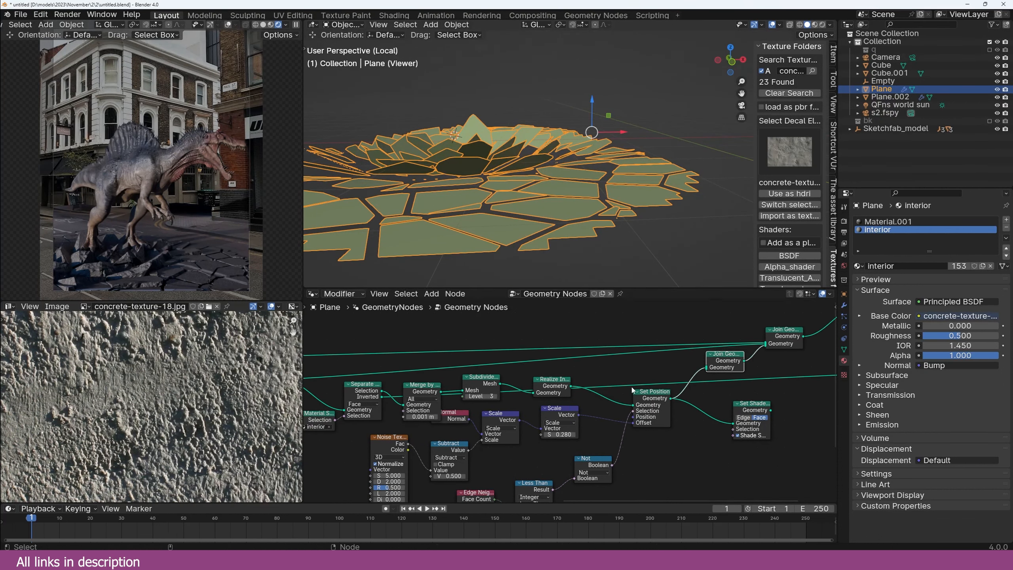
Step: Disconnect the Not node from Set Position's selection and inspect the cracked tiles closely
{"action": "middle_click_drag", "start_coordinate": [555, 203], "coordinate": [550, 227]}
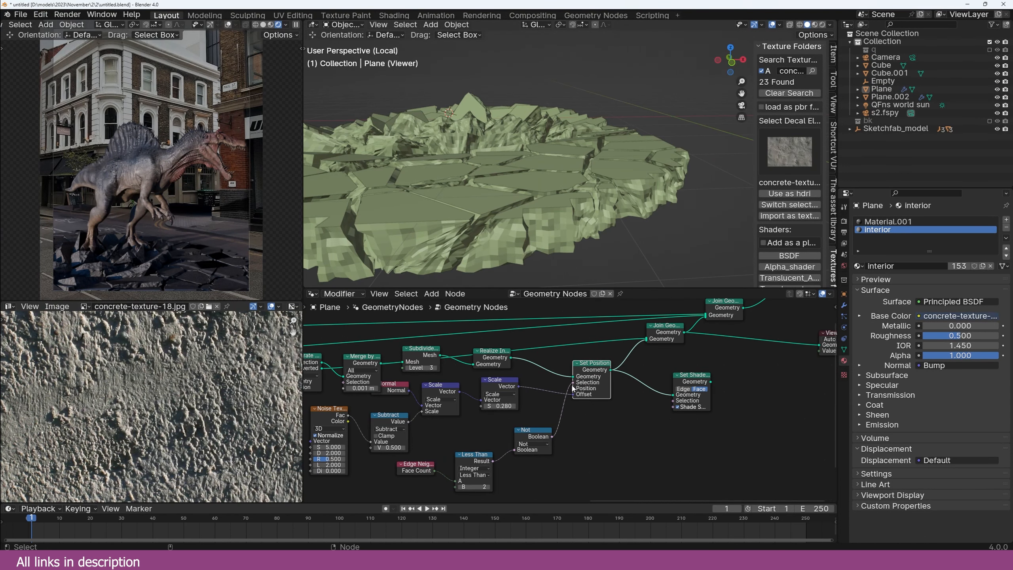
{"action": "left_click", "coordinate": [571, 385]}
{"action": "left_click_drag", "start_coordinate": [573, 382], "coordinate": [567, 382]}
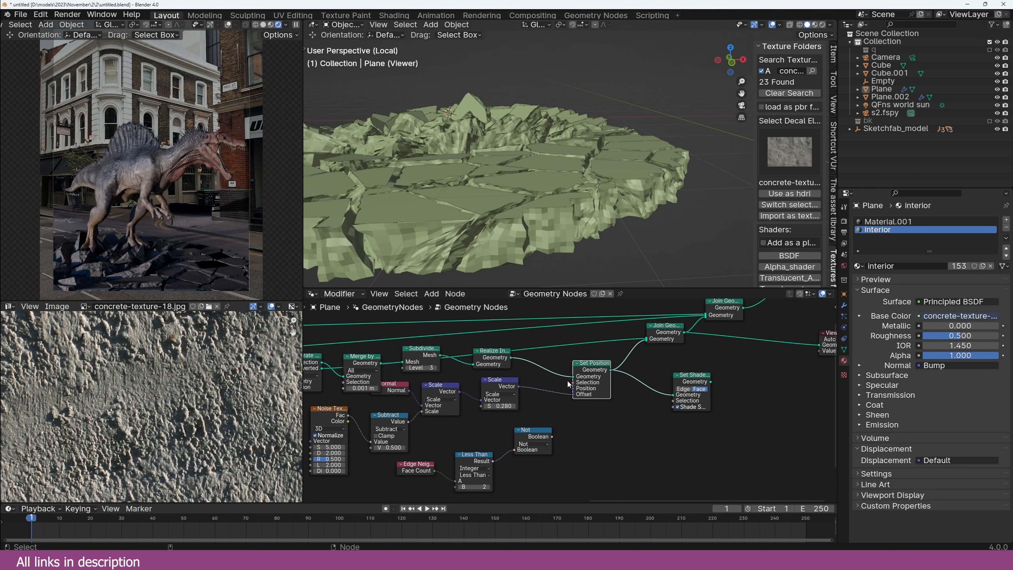
{"action": "middle_click_drag", "start_coordinate": [544, 204], "coordinate": [533, 206]}
{"action": "scroll", "coordinate": [462, 219], "scroll_direction": "up", "scroll_amount": 4}
{"action": "middle_click_drag", "start_coordinate": [462, 219], "coordinate": [490, 209]}
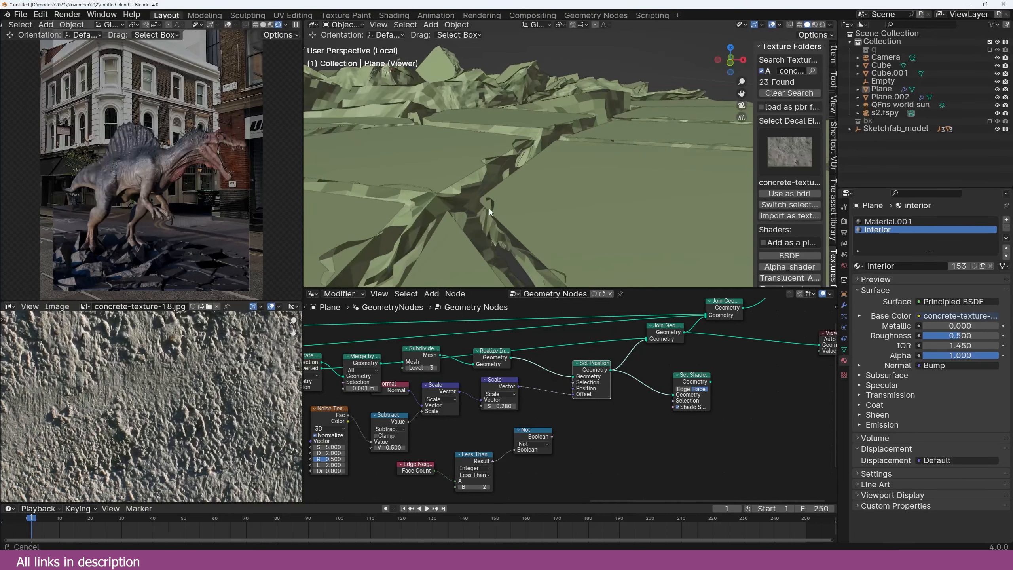
{"action": "middle_click_drag", "start_coordinate": [330, 263], "coordinate": [599, 152]}
{"action": "scroll", "coordinate": [603, 147], "scroll_direction": "up", "scroll_amount": 3}
Step: Turn on Face Orientation and link the Not output to Set Position's Selection
{"action": "key", "text": "shift+z"}
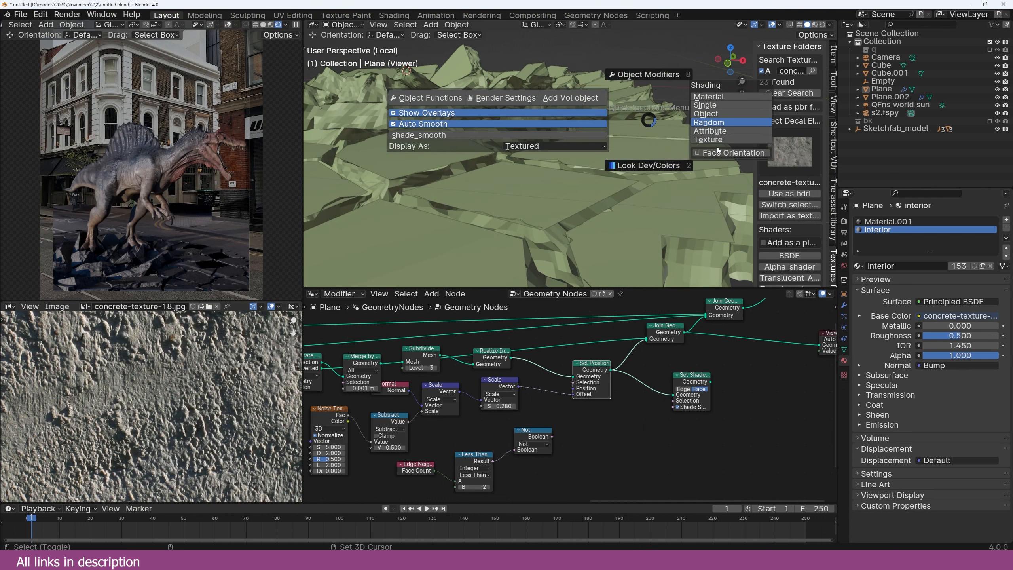
{"action": "left_click", "coordinate": [723, 151]}
{"action": "scroll", "coordinate": [626, 192], "scroll_direction": "down", "scroll_amount": 3}
{"action": "middle_click_drag", "start_coordinate": [626, 192], "coordinate": [630, 213]}
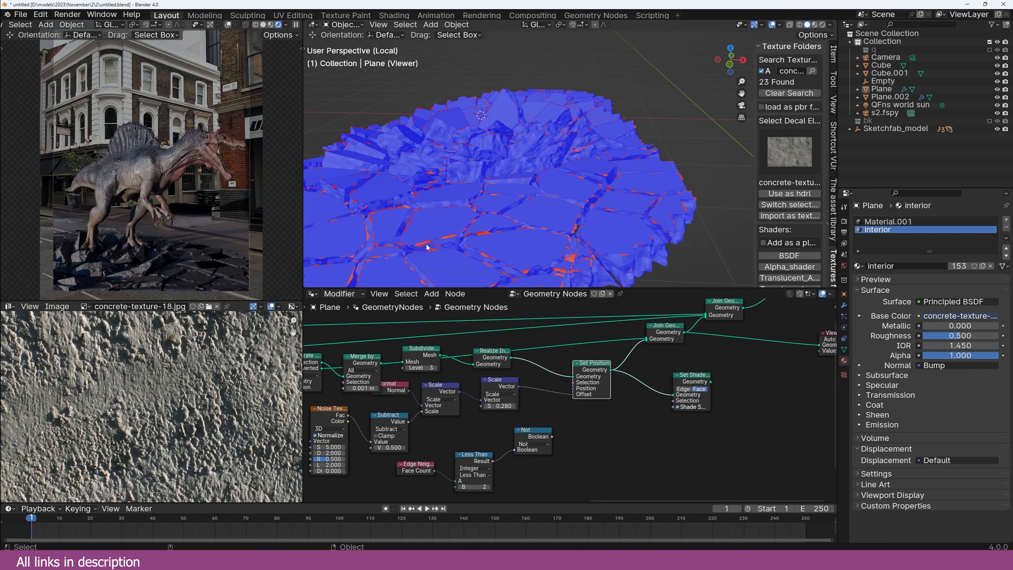
{"action": "middle_click_drag", "start_coordinate": [425, 244], "coordinate": [499, 191], "text": "shift"}
{"action": "scroll", "coordinate": [620, 391], "scroll_direction": "up", "scroll_amount": 1}
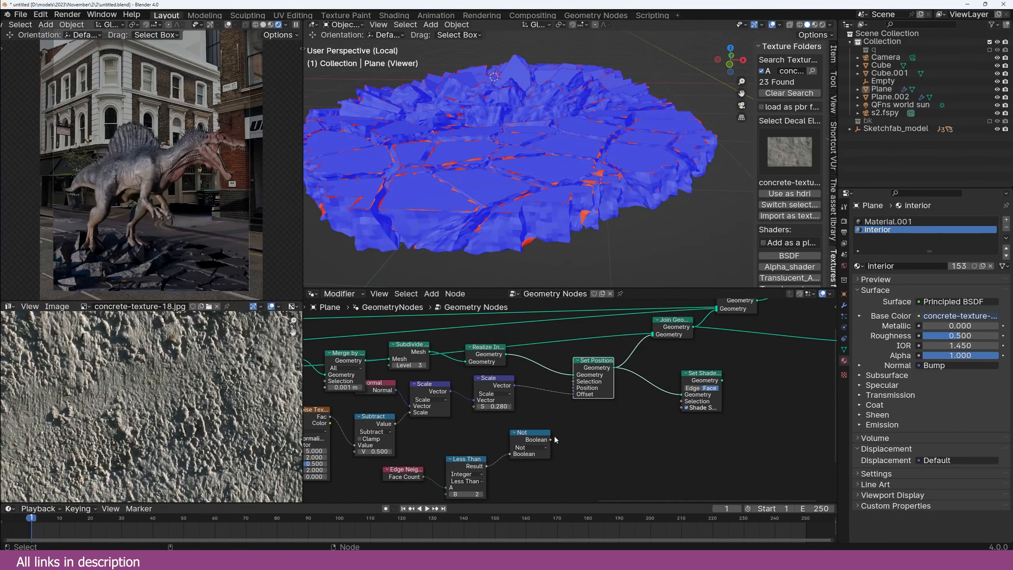
{"action": "left_click_drag", "start_coordinate": [552, 439], "coordinate": [574, 381]}
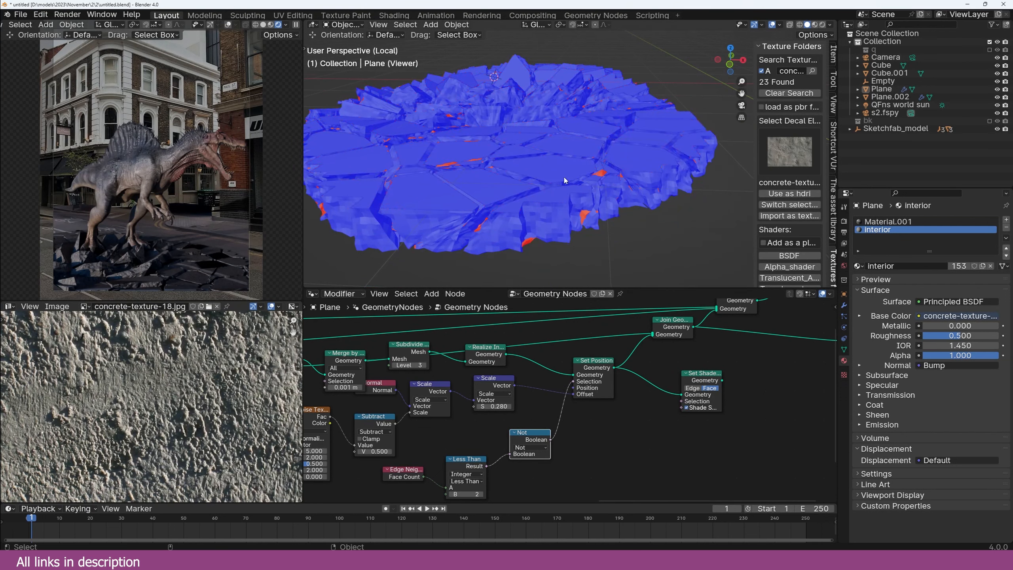
Step: Raise the Scale node factor from 0.280 to 0.500
{"action": "mouse_move", "coordinate": [564, 181]}
{"action": "middle_mouse_down"}
{"action": "mouse_move", "coordinate": [550, 132]}
{"action": "mouse_move", "coordinate": [564, 161]}
{"action": "middle_mouse_up"}
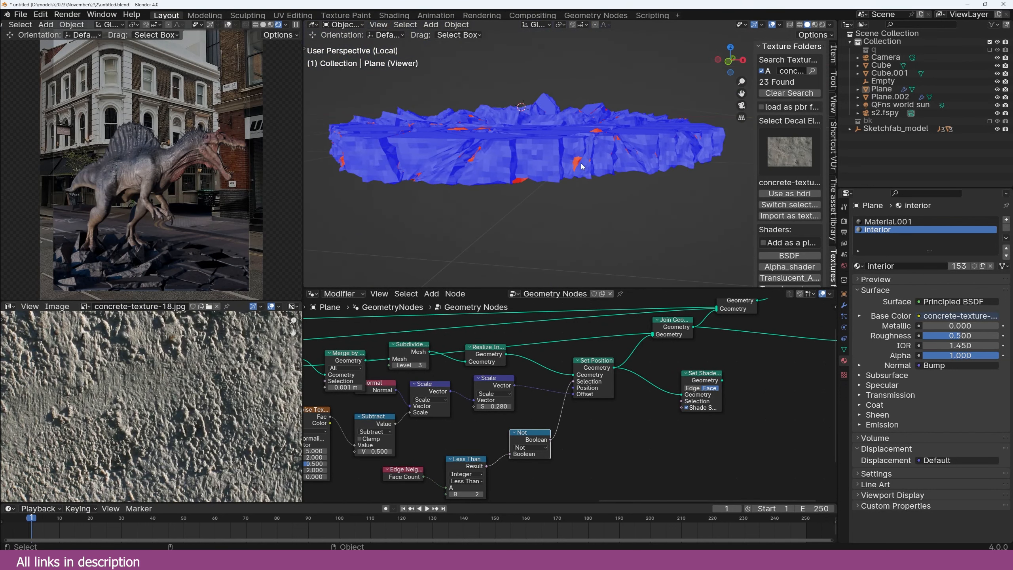
{"action": "middle_click_drag", "start_coordinate": [524, 452], "coordinate": [589, 440]}
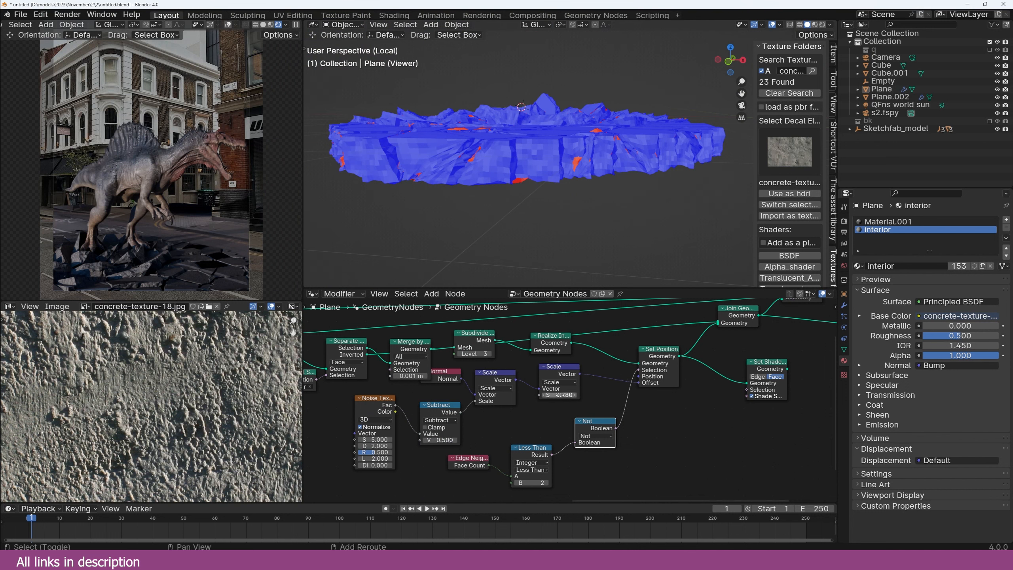
{"action": "left_click_drag", "start_coordinate": [559, 395], "coordinate": [518, 395], "text": "shift"}
{"action": "middle_click_drag", "start_coordinate": [617, 149], "coordinate": [596, 172]}
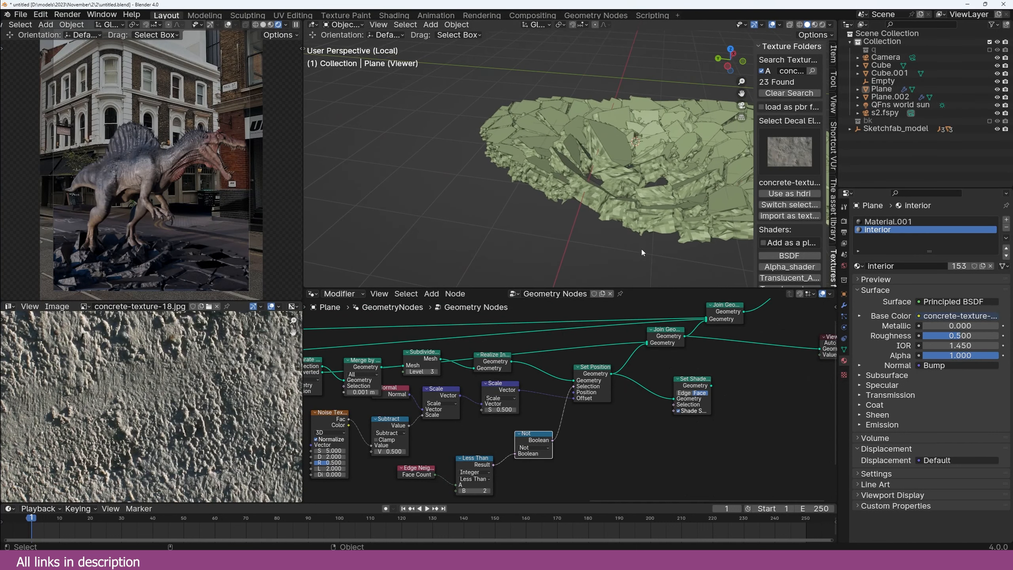
{"action": "middle_click_drag", "start_coordinate": [519, 403], "coordinate": [540, 419]}
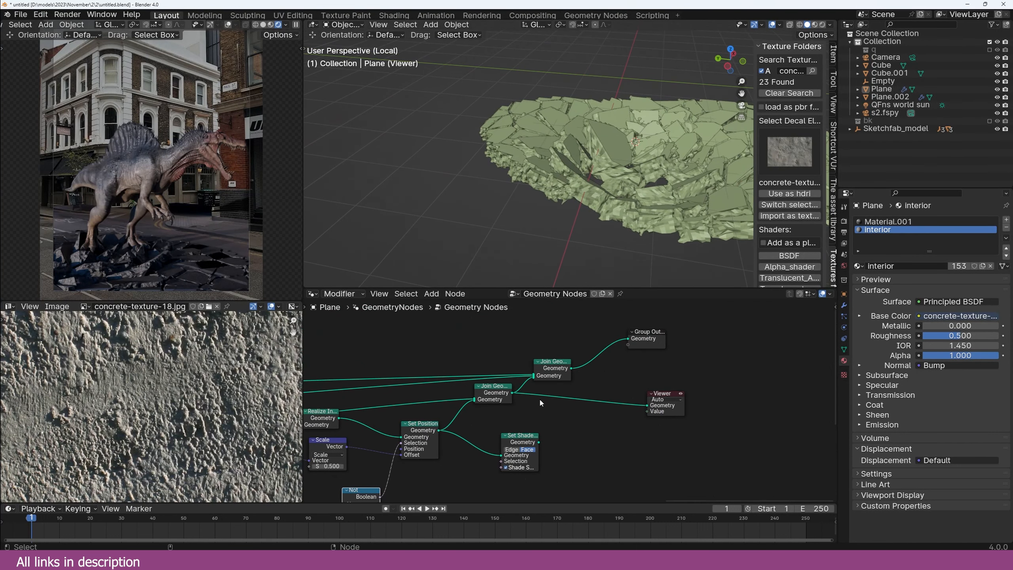
Step: Remove Join Geometry's middle input link and preview the joined output
{"action": "scroll", "coordinate": [540, 403], "scroll_direction": "up", "scroll_amount": 1}
{"action": "middle_click_drag", "start_coordinate": [526, 374], "coordinate": [659, 363]}
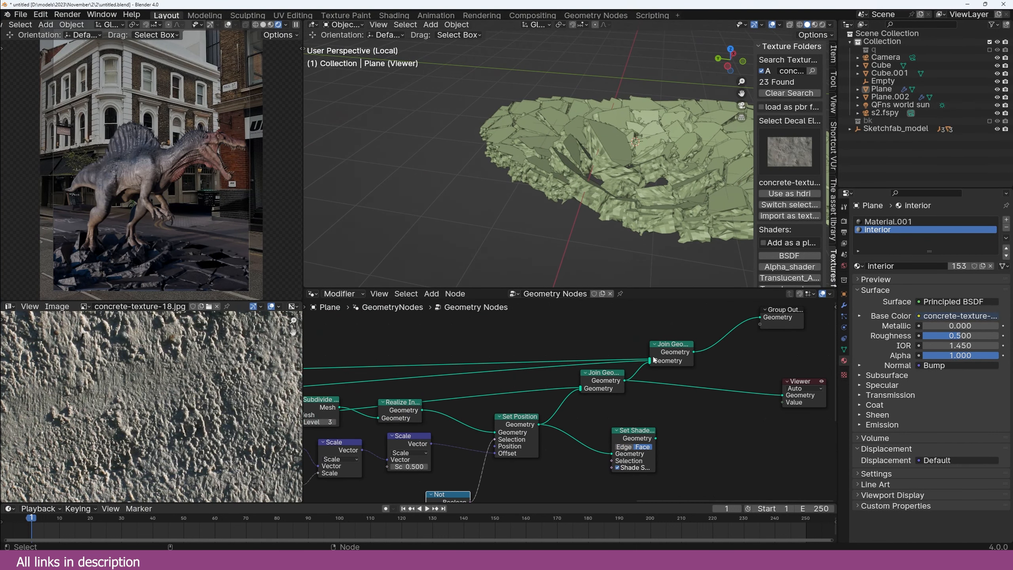
{"action": "left_click_drag", "start_coordinate": [650, 361], "coordinate": [640, 364]}
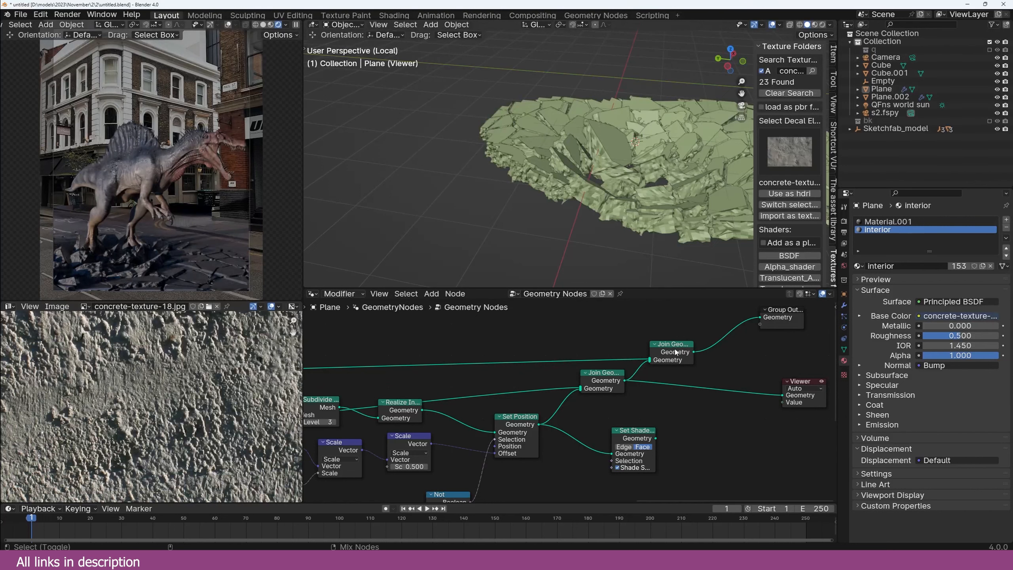
{"action": "left_click", "coordinate": [675, 352], "text": "ctrl+shift"}
{"action": "middle_click_drag", "start_coordinate": [555, 188], "coordinate": [575, 124]}
Step: Insert Set Shade Smooth between Set Position and Join Geometry, then view through the camera
{"action": "left_click_drag", "start_coordinate": [637, 438], "coordinate": [580, 410]}
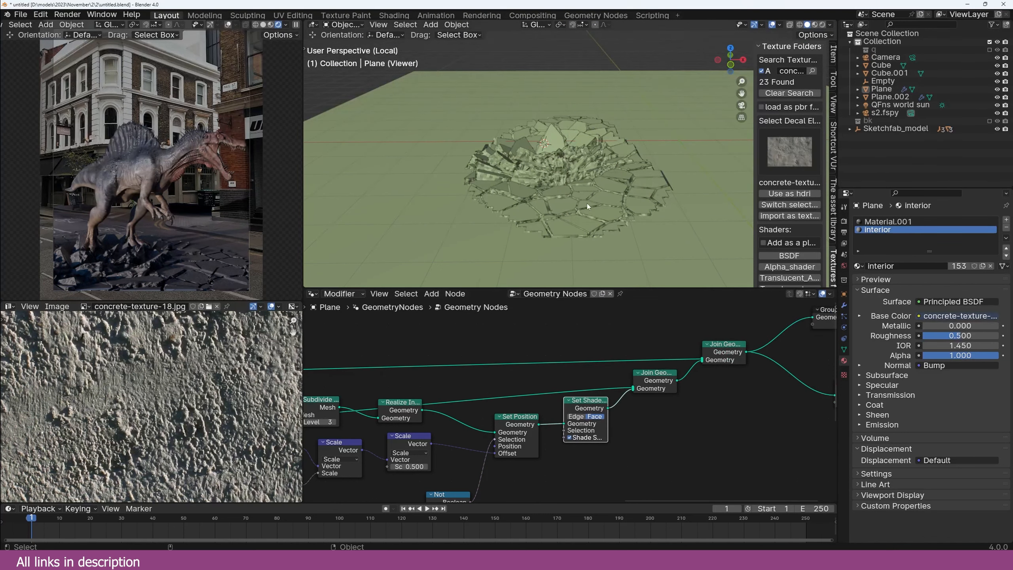
{"action": "middle_click_drag", "start_coordinate": [587, 203], "coordinate": [620, 199]}
{"action": "scroll", "coordinate": [595, 204], "scroll_direction": "up", "scroll_amount": 3}
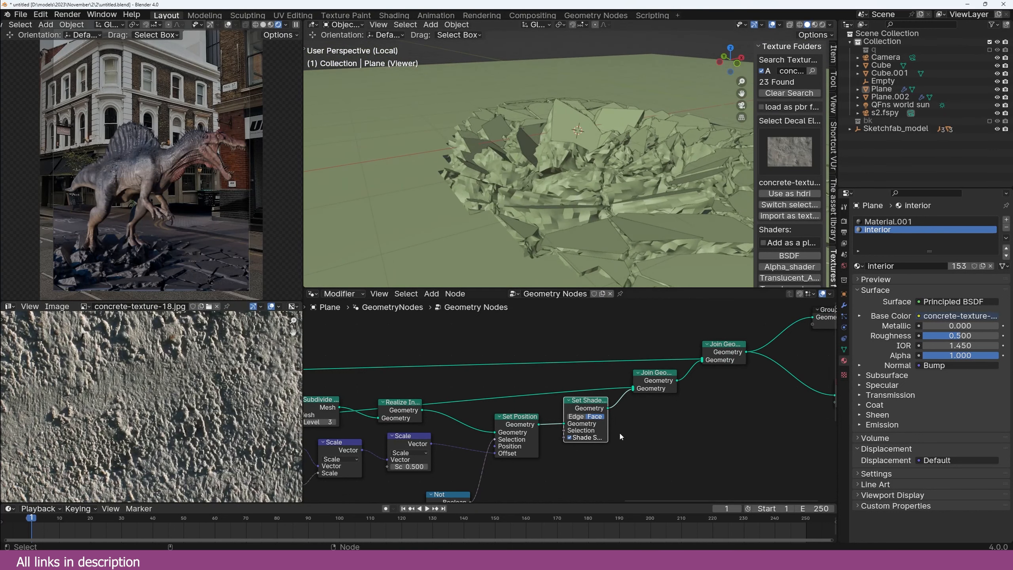
{"action": "key", "text": "KP_0"}
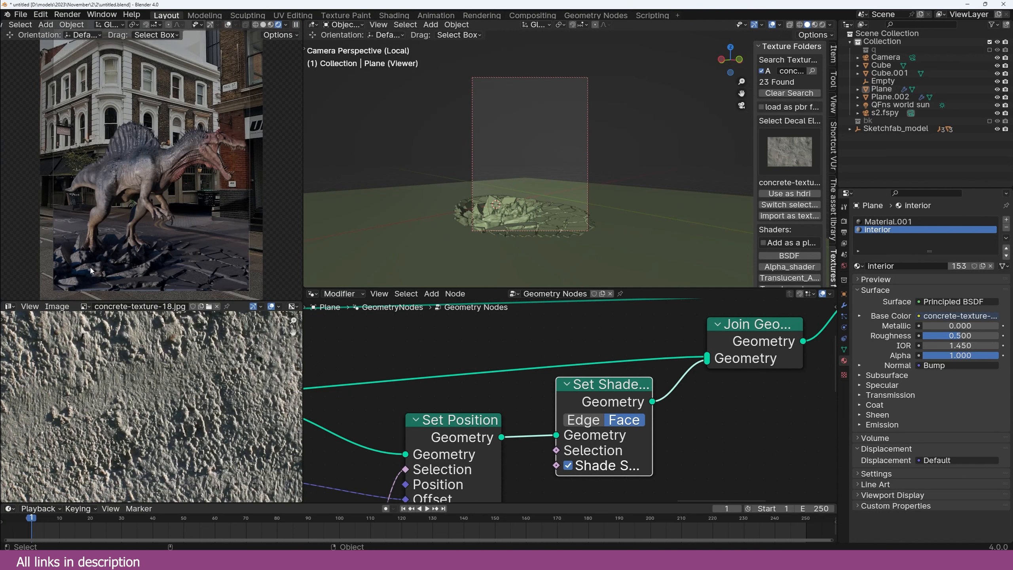
{"action": "scroll", "coordinate": [586, 163], "scroll_direction": "up", "scroll_amount": 5}
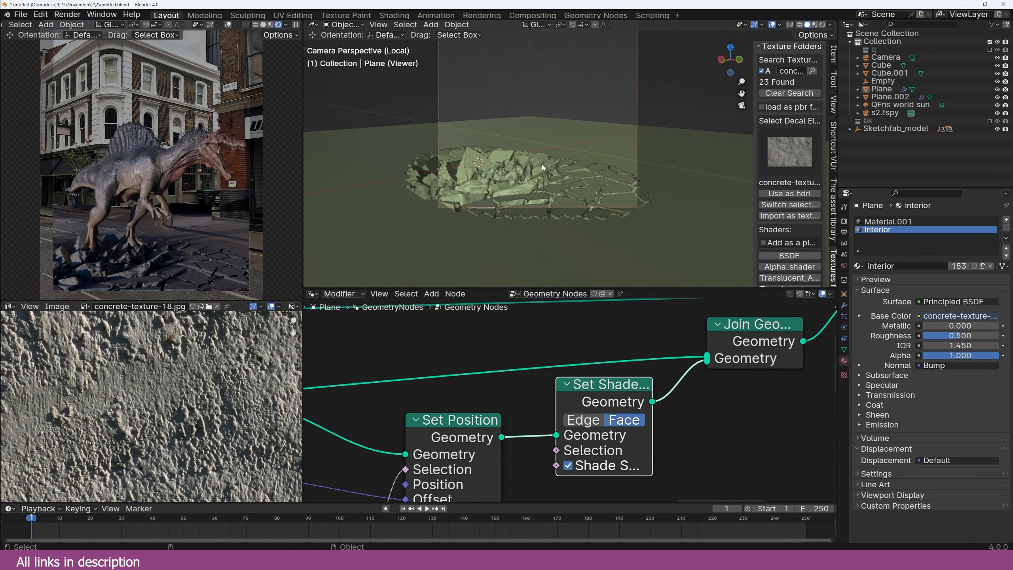
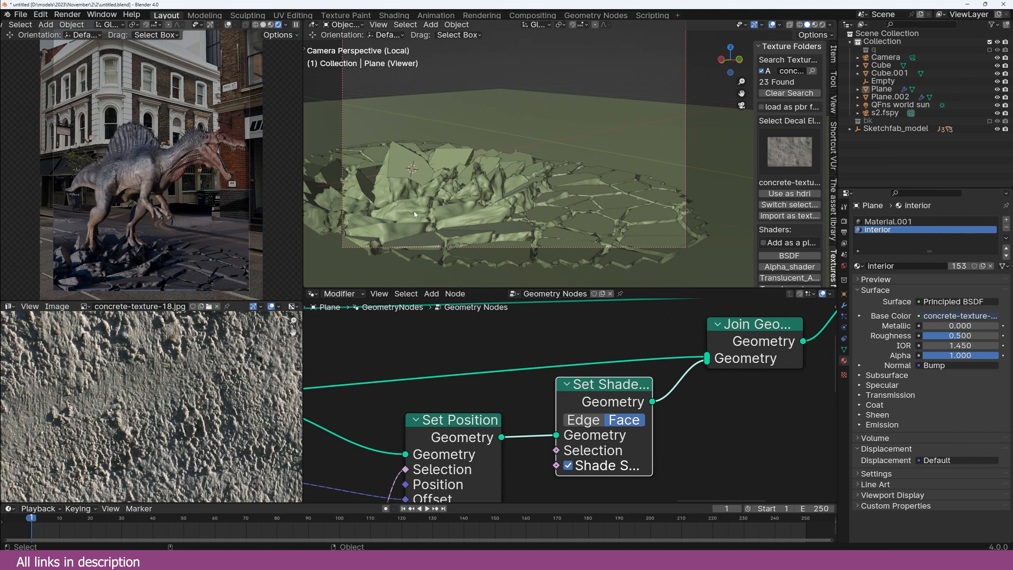
Step: Save the file and leave the plane's local view to see the full scene
{"action": "key", "text": "ctrl+s"}
{"action": "left_click", "coordinate": [371, 248]}
{"action": "key", "text": "alt+a"}
{"action": "key", "text": "slash"}
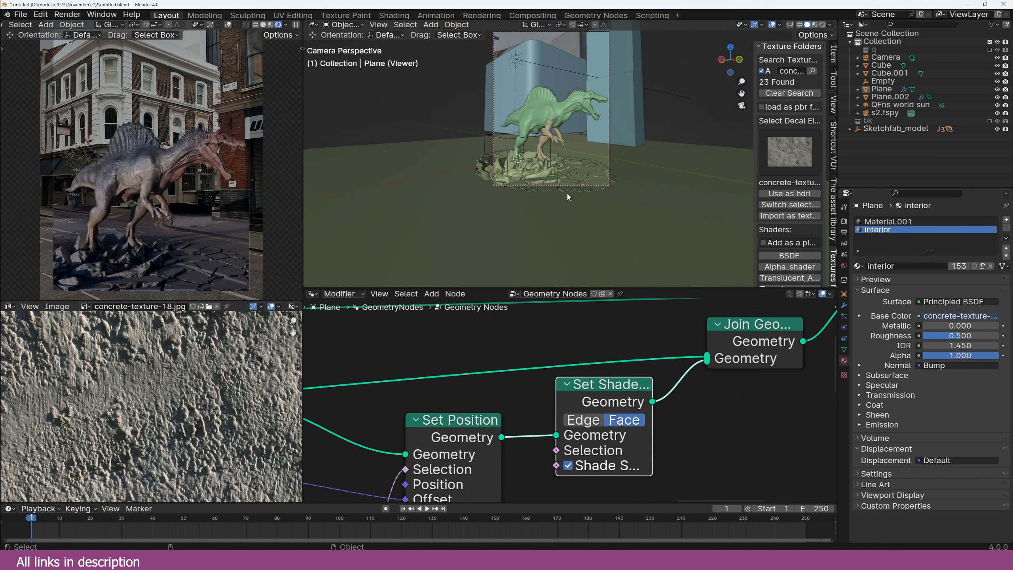
Step: Rotate the sun light to a new angle to relight the dinosaur
{"action": "left_click", "coordinate": [551, 153]}
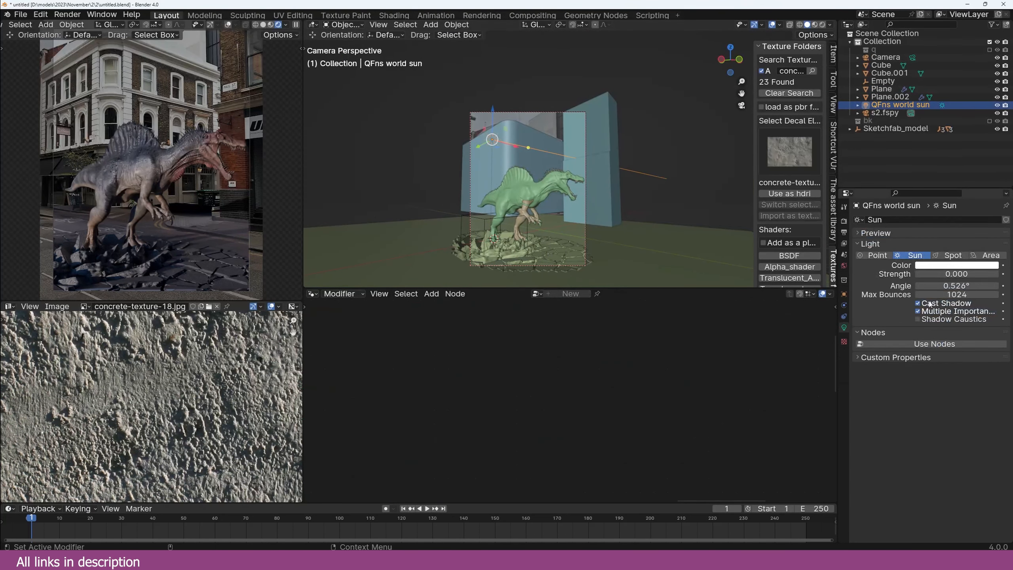
{"action": "key", "text": "r"}
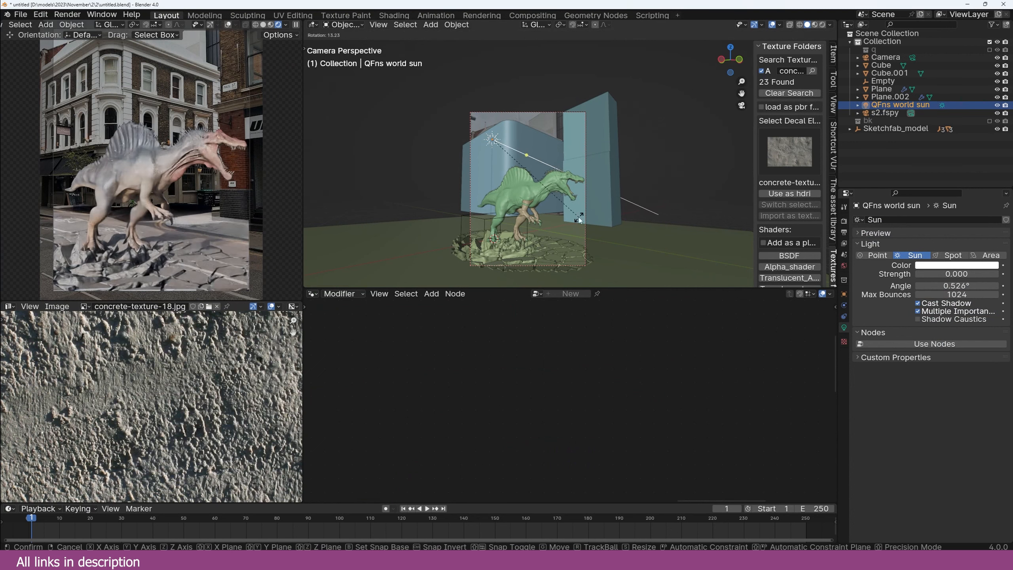
{"action": "left_click", "coordinate": [634, 192]}
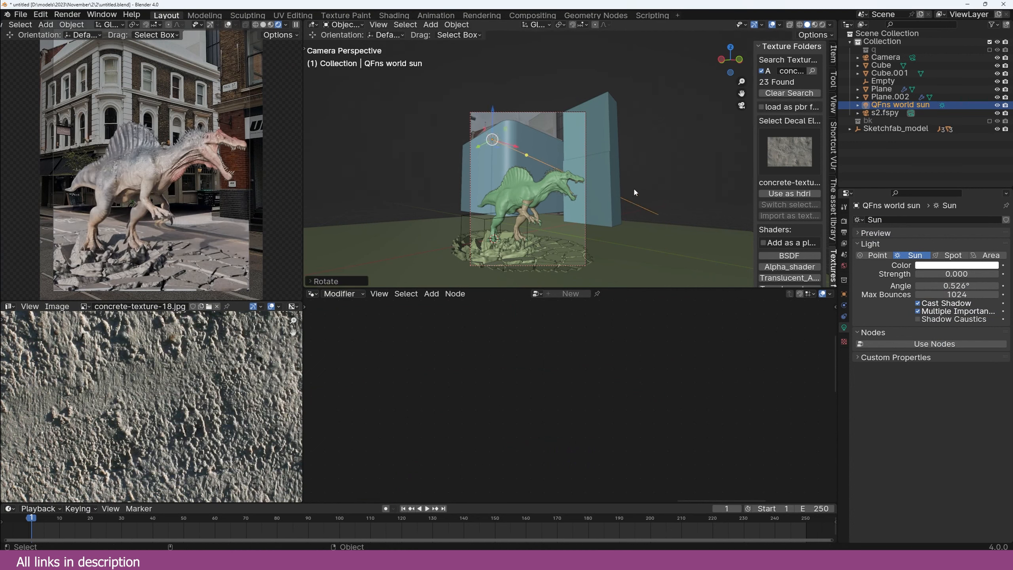
{"action": "scroll", "coordinate": [136, 229], "scroll_direction": "up", "scroll_amount": 2}
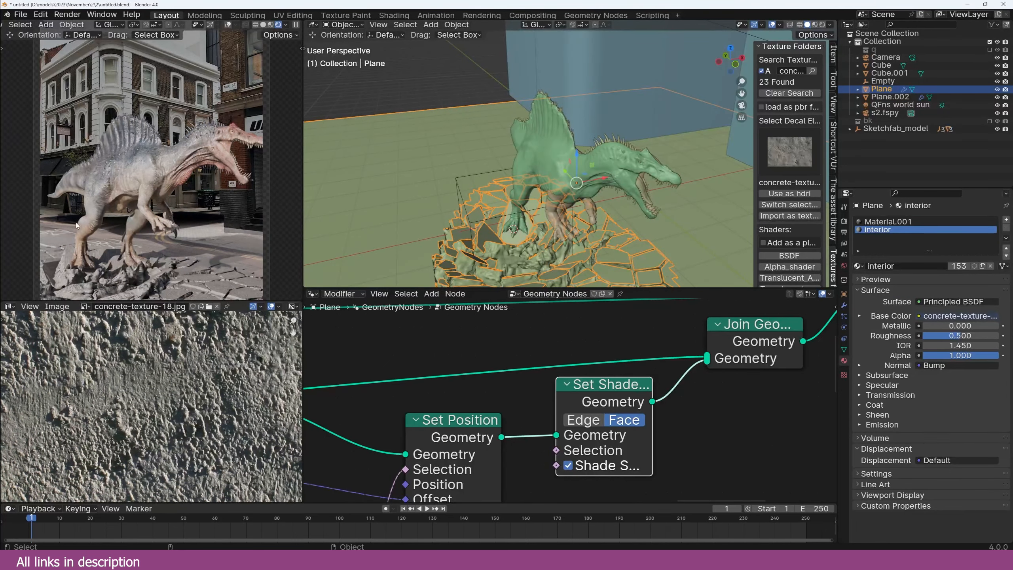
Step: Show the plane's material nodes in the node area, then return to camera view
{"action": "scroll", "coordinate": [703, 179], "scroll_direction": "down", "scroll_amount": 2}
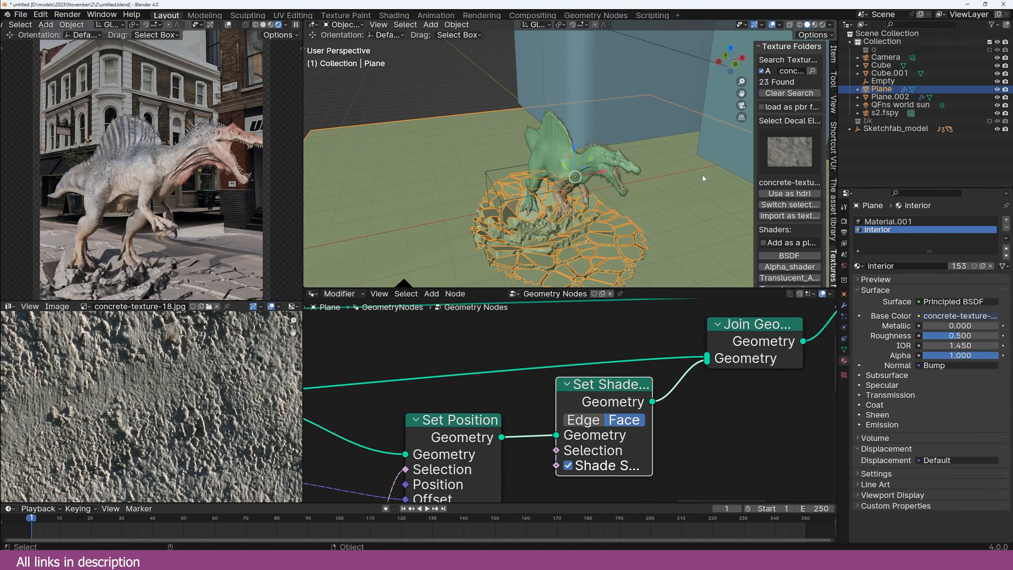
{"action": "key", "text": "KP_7"}
{"action": "scroll", "coordinate": [703, 176], "scroll_direction": "down", "scroll_amount": 5}
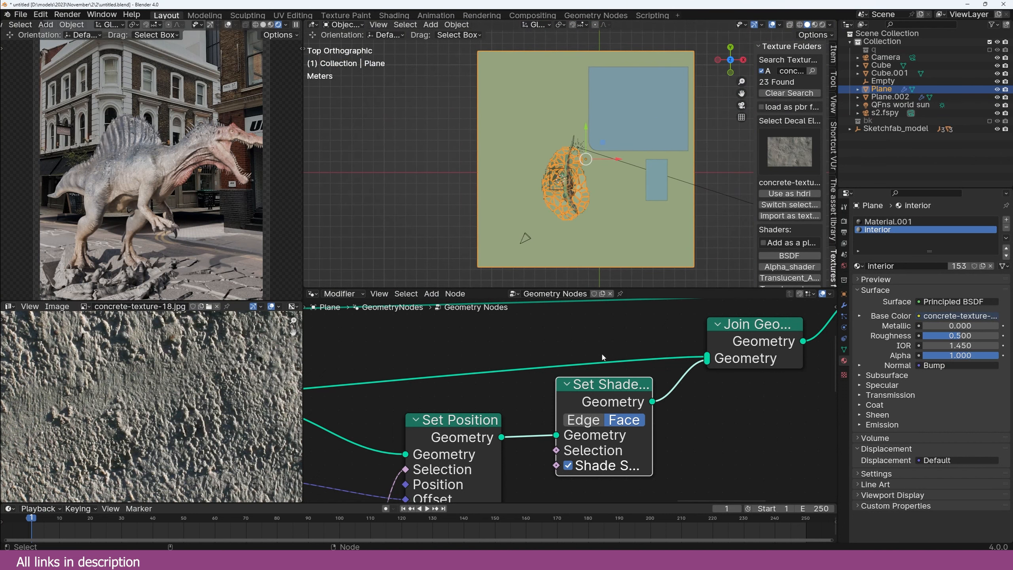
{"action": "left_click", "coordinate": [313, 295]}
{"action": "left_click", "coordinate": [326, 368]}
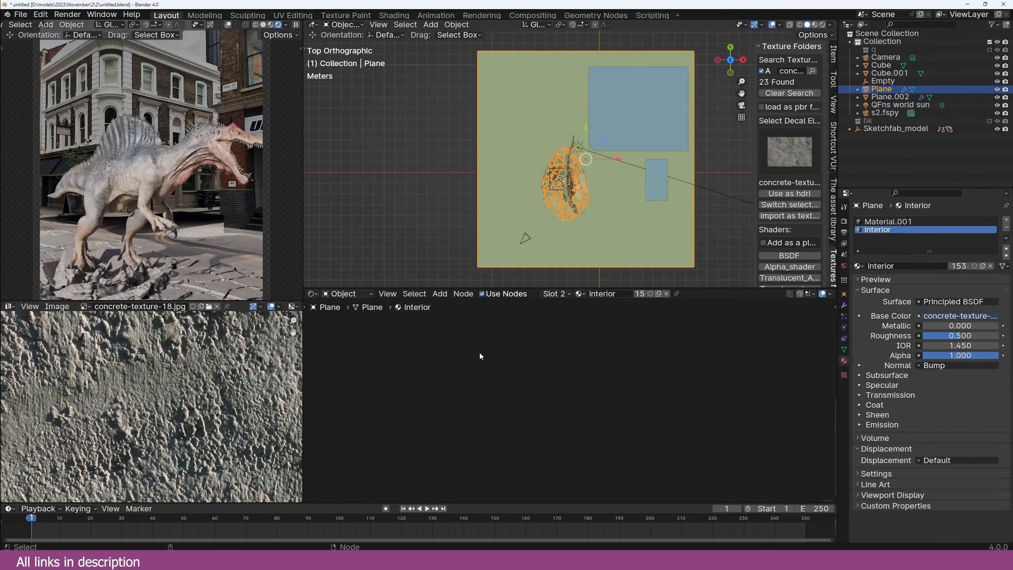
{"action": "key", "text": "KP_0"}
Step: Slide the Empty to a new ground spot in XY and show the compositor lower-left
{"action": "left_click", "coordinate": [500, 223]}
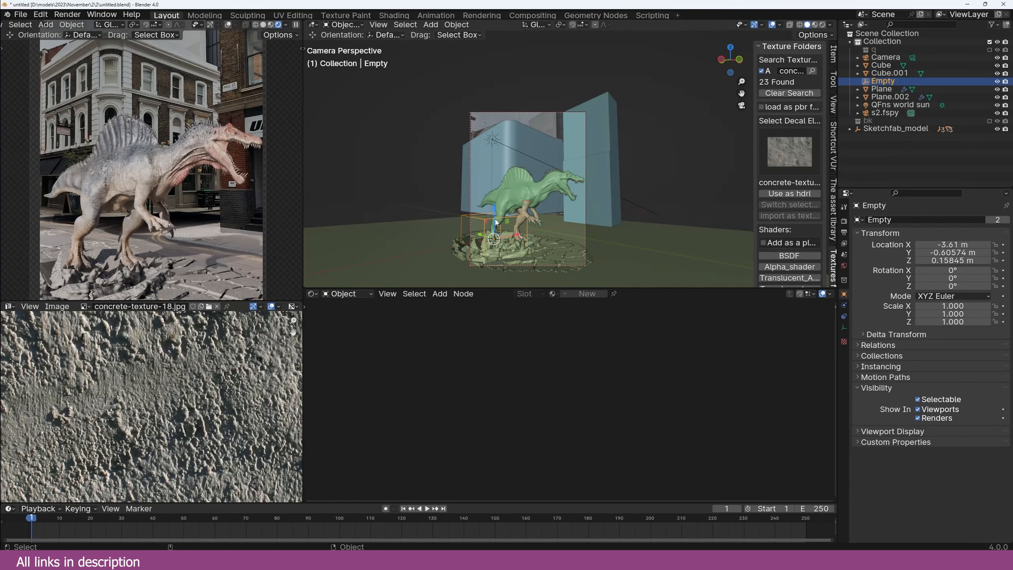
{"action": "key", "text": "g"}
{"action": "key", "text": "shift+z"}
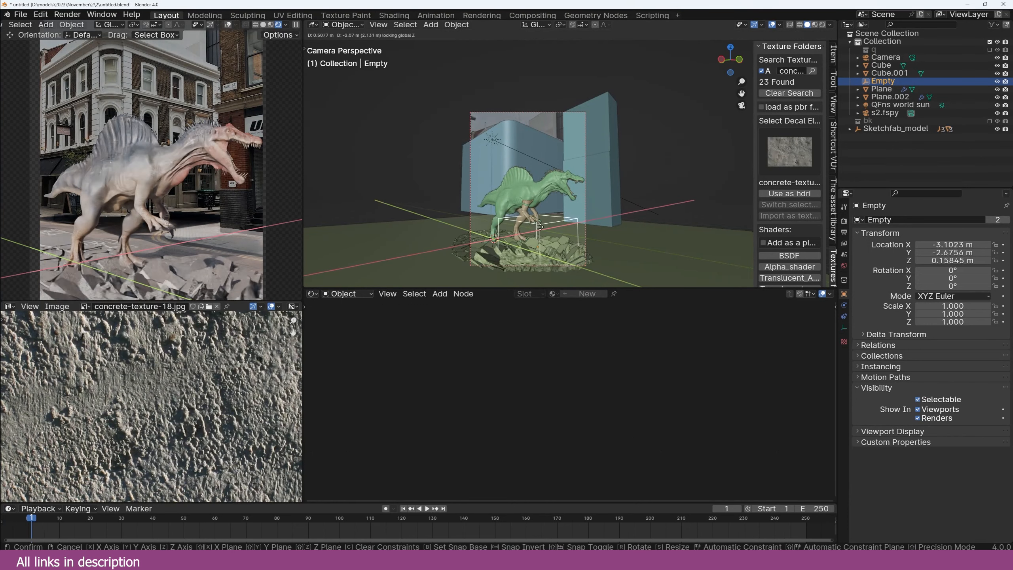
{"action": "left_click", "coordinate": [10, 306]}
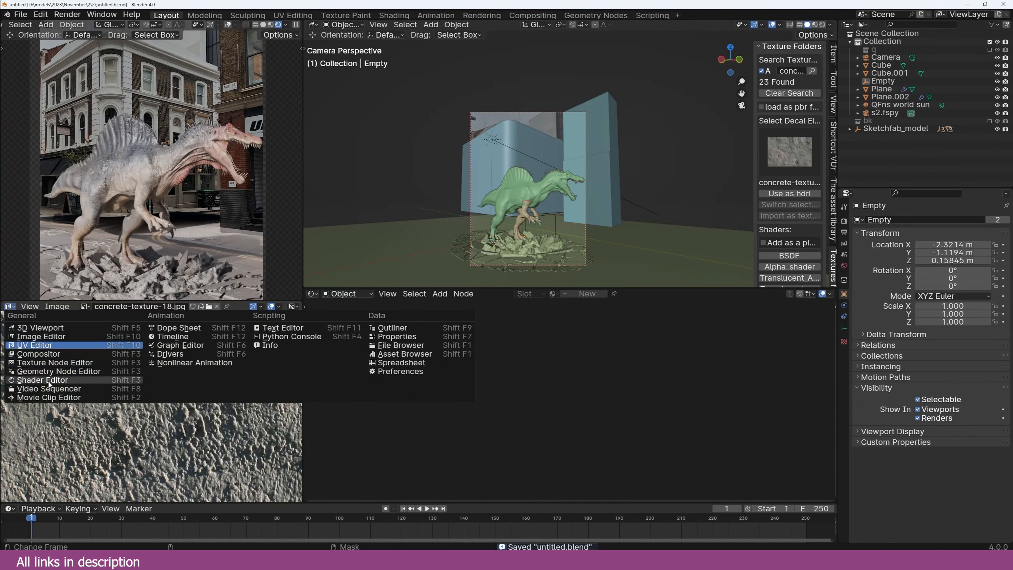
{"action": "left_click", "coordinate": [96, 354]}
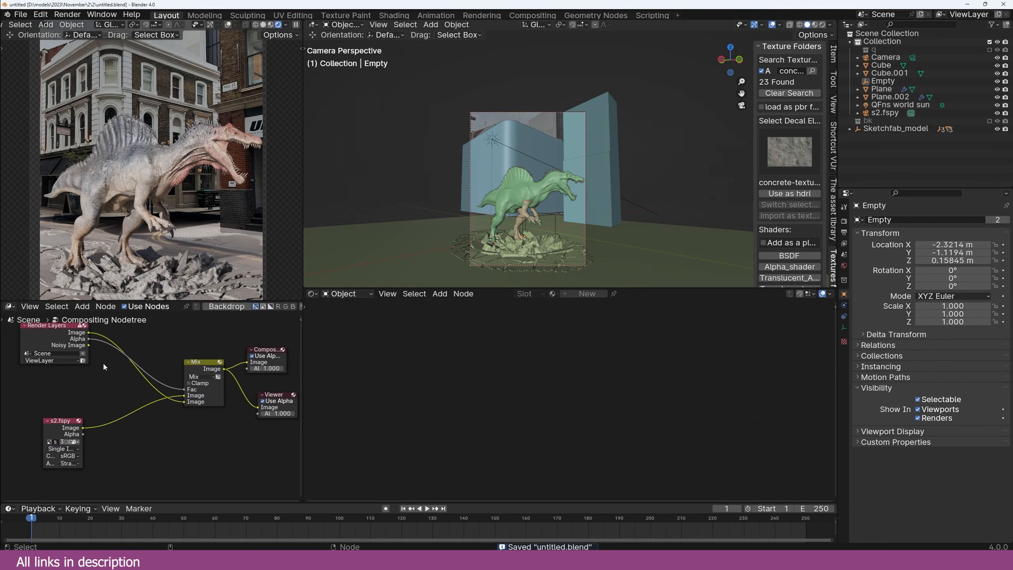
Step: Separate a box-selected rectangle of the Plane's mesh around the crater into Plane.003
{"action": "left_click_drag", "start_coordinate": [302, 371], "coordinate": [378, 371]}
{"action": "left_click", "coordinate": [479, 214]}
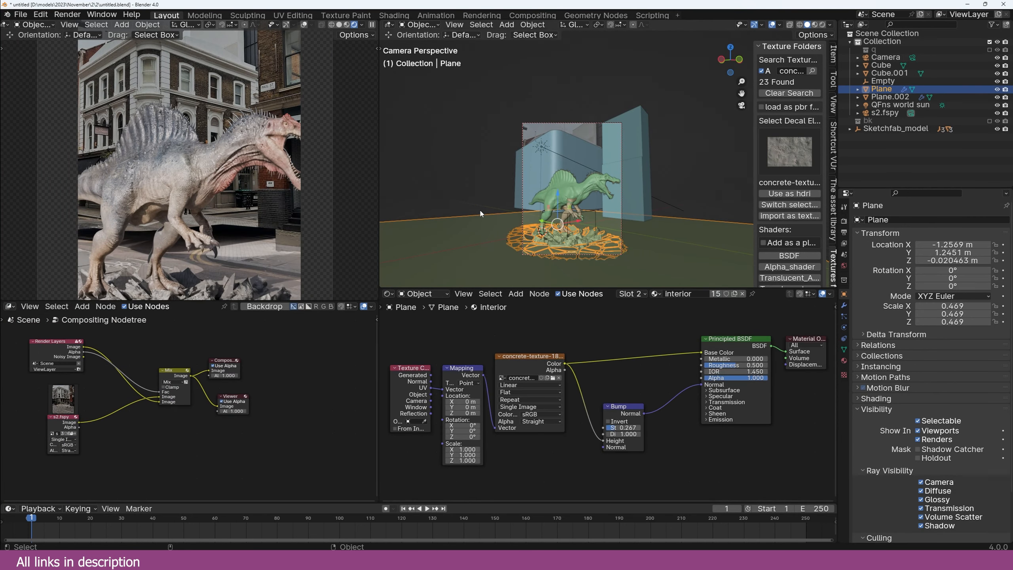
{"action": "key", "text": "KP_7"}
{"action": "key", "text": "Tab"}
{"action": "scroll", "coordinate": [573, 164], "scroll_direction": "up", "scroll_amount": 3}
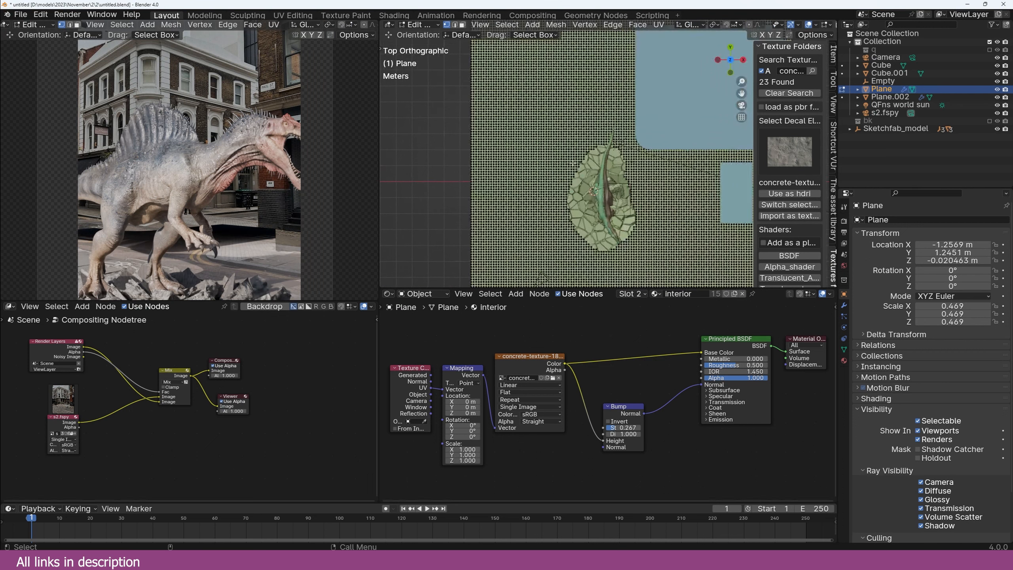
{"action": "middle_click_drag", "start_coordinate": [573, 162], "coordinate": [570, 150], "text": "shift"}
{"action": "key", "text": "alt+z"}
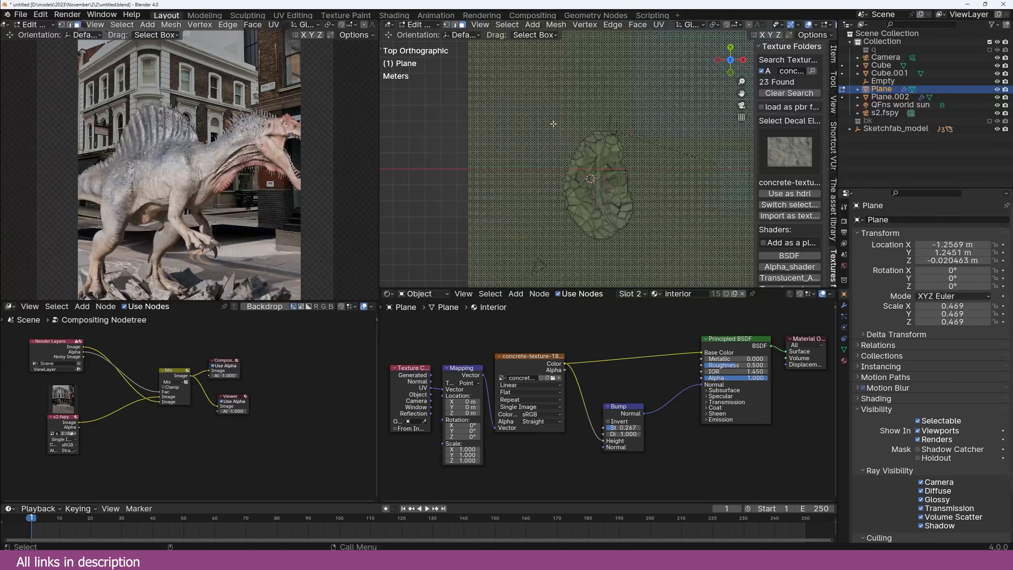
{"action": "left_click_drag", "start_coordinate": [550, 122], "coordinate": [657, 259]}
{"action": "key", "text": "p"}
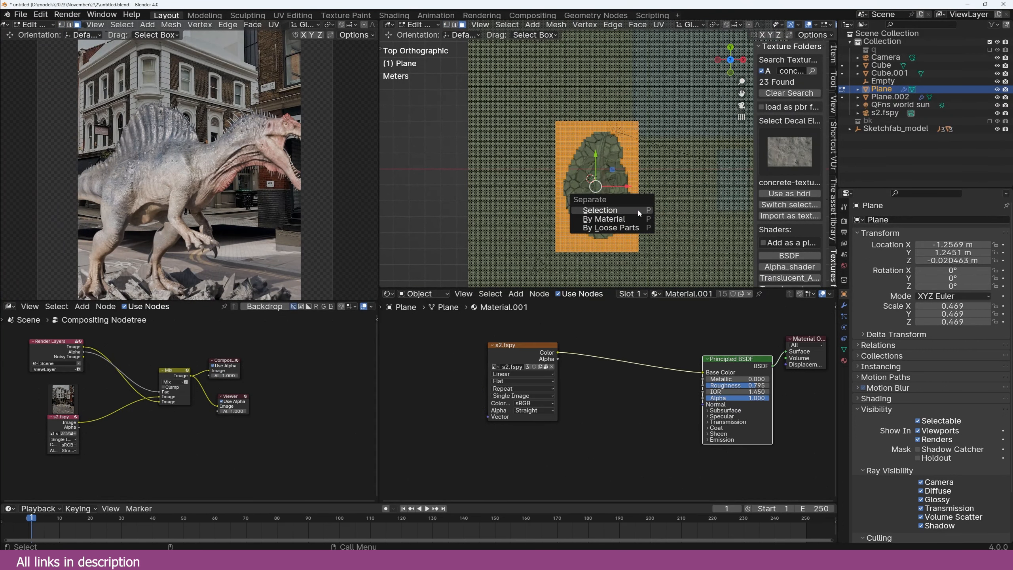
{"action": "left_click", "coordinate": [637, 219]}
{"action": "key", "text": "Tab"}
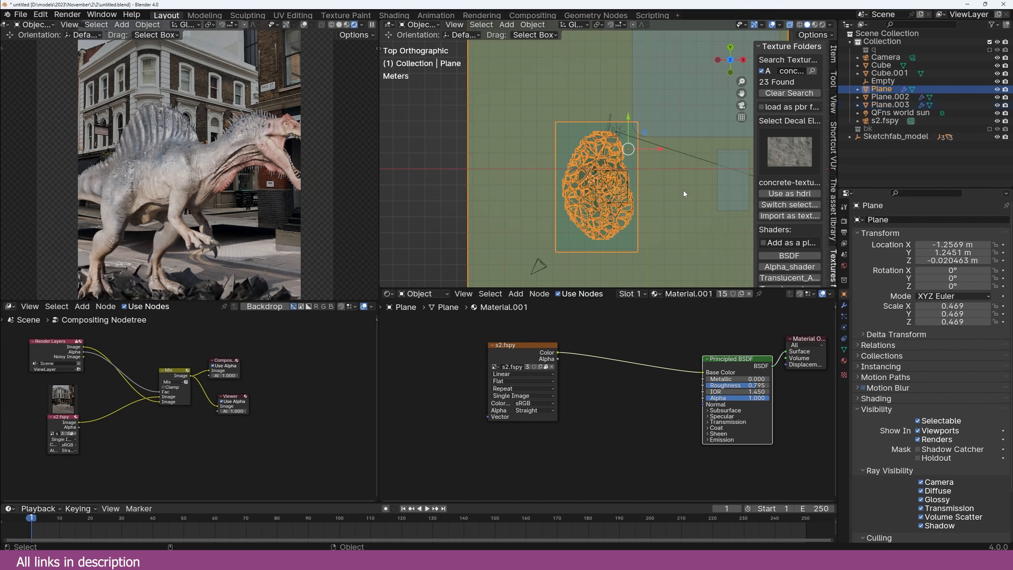
Step: Remove the Plane's GeometryNodes modifier
{"action": "left_click", "coordinate": [845, 305]}
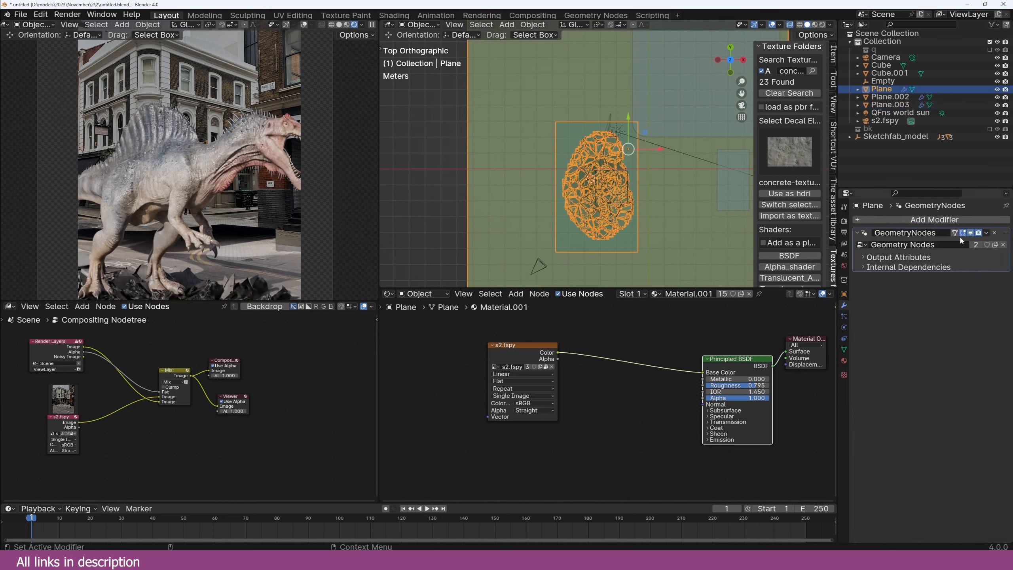
{"action": "left_click", "coordinate": [995, 233]}
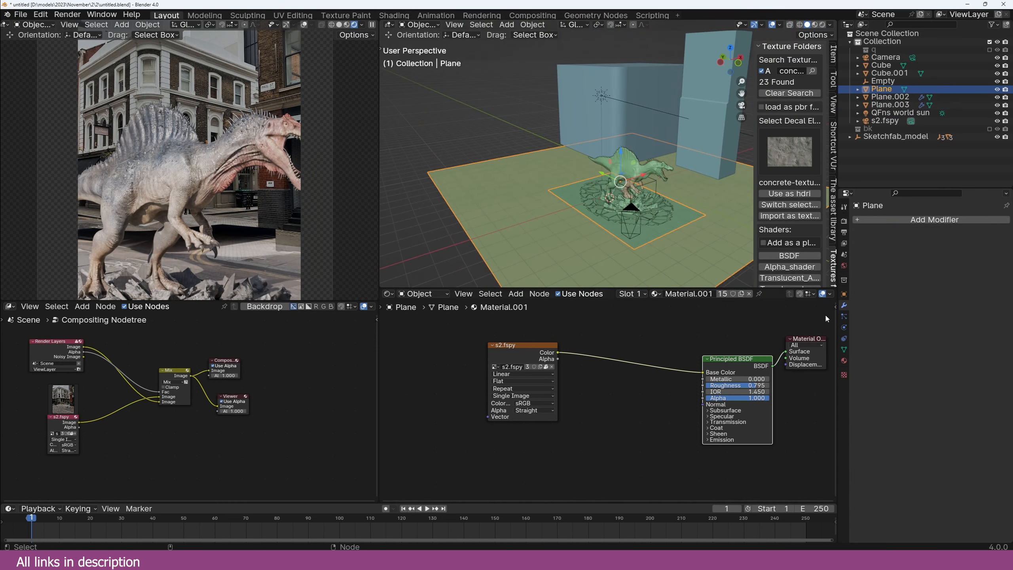
{"action": "middle_click_drag", "start_coordinate": [560, 221], "coordinate": [623, 199]}
{"action": "left_click", "coordinate": [844, 295]}
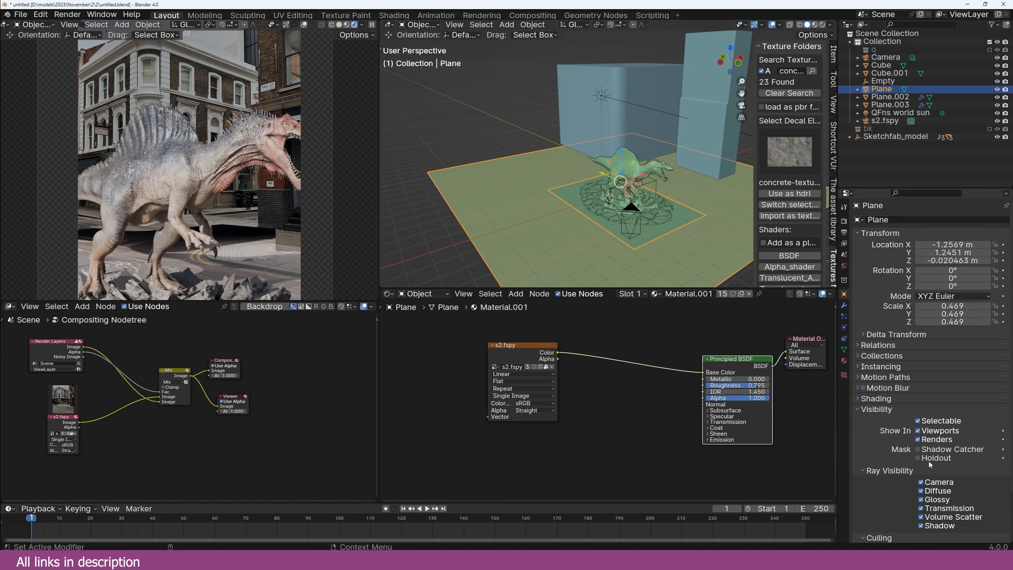
Step: Make the ground plane a shadow catcher and view it through the scene camera
{"action": "left_click", "coordinate": [924, 450]}
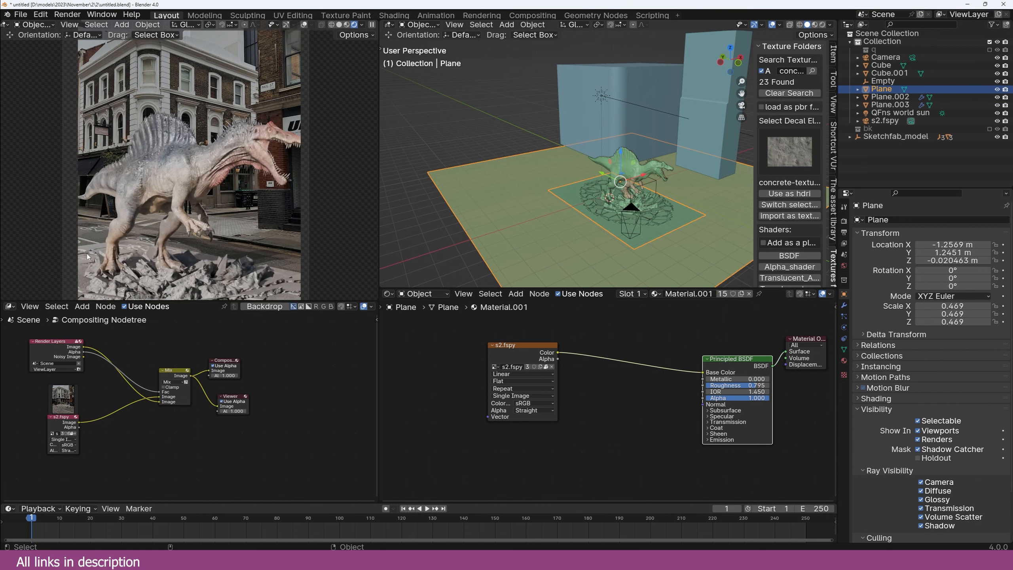
{"action": "scroll", "coordinate": [647, 234], "scroll_direction": "up", "scroll_amount": 2}
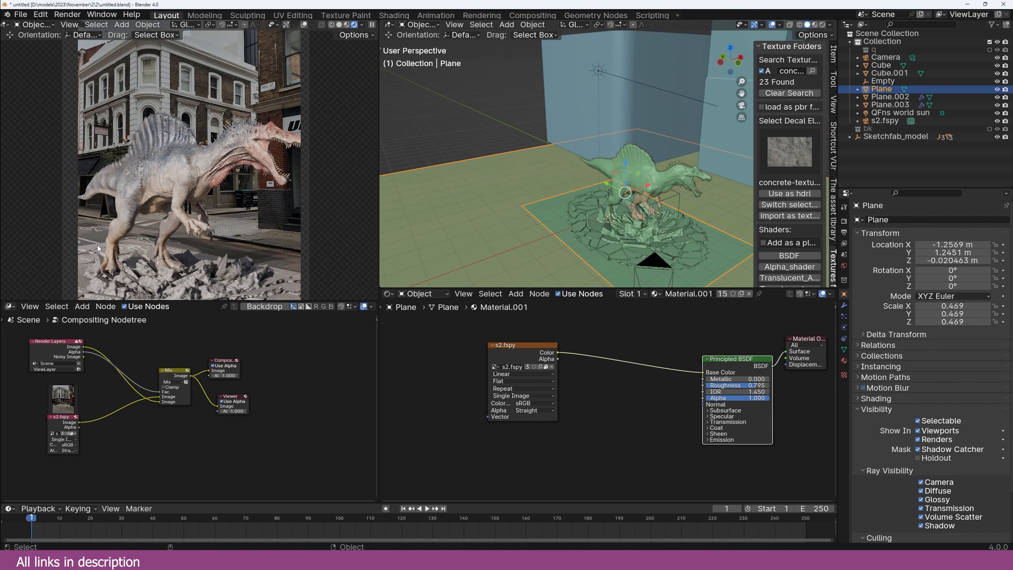
{"action": "key", "text": "KP_0"}
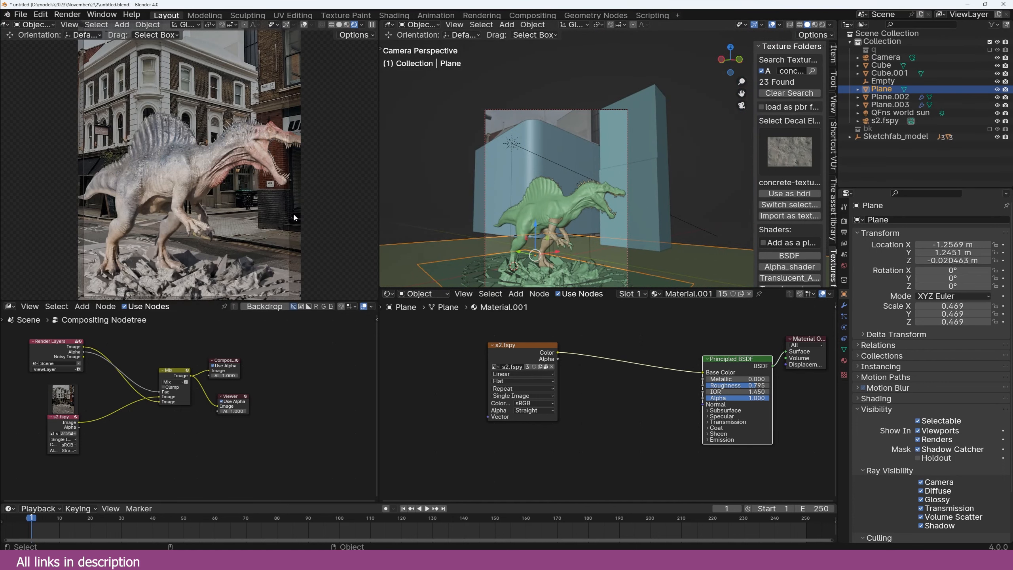
{"action": "scroll", "coordinate": [151, 413], "scroll_direction": "up", "scroll_amount": 2}
Step: Move the s2.fspy image node left and zoom around the node tree
{"action": "left_click_drag", "start_coordinate": [108, 398], "coordinate": [78, 393]}
{"action": "scroll", "coordinate": [197, 273], "scroll_direction": "up", "scroll_amount": 1}
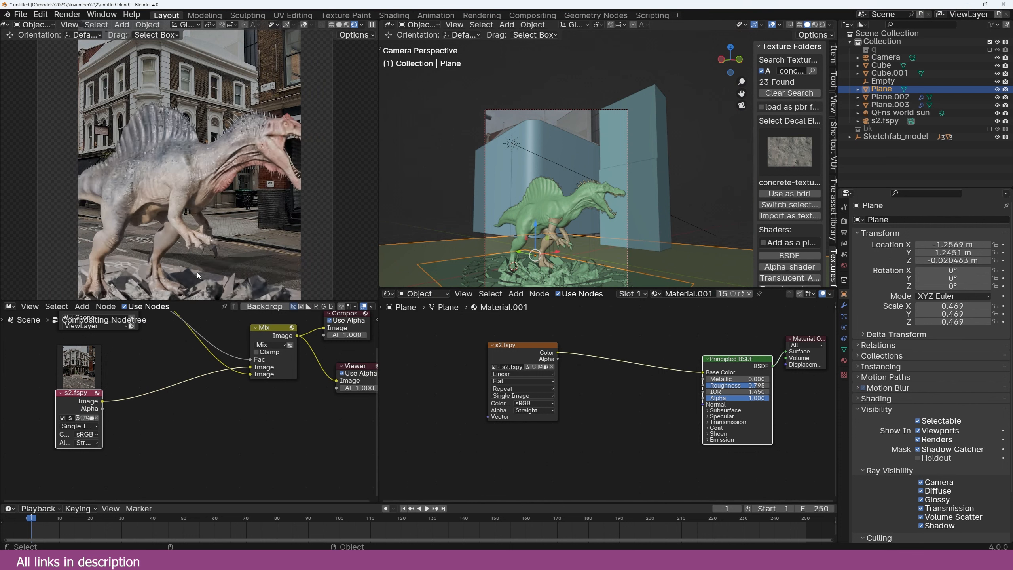
{"action": "scroll", "coordinate": [197, 272], "scroll_direction": "down", "scroll_amount": 2}
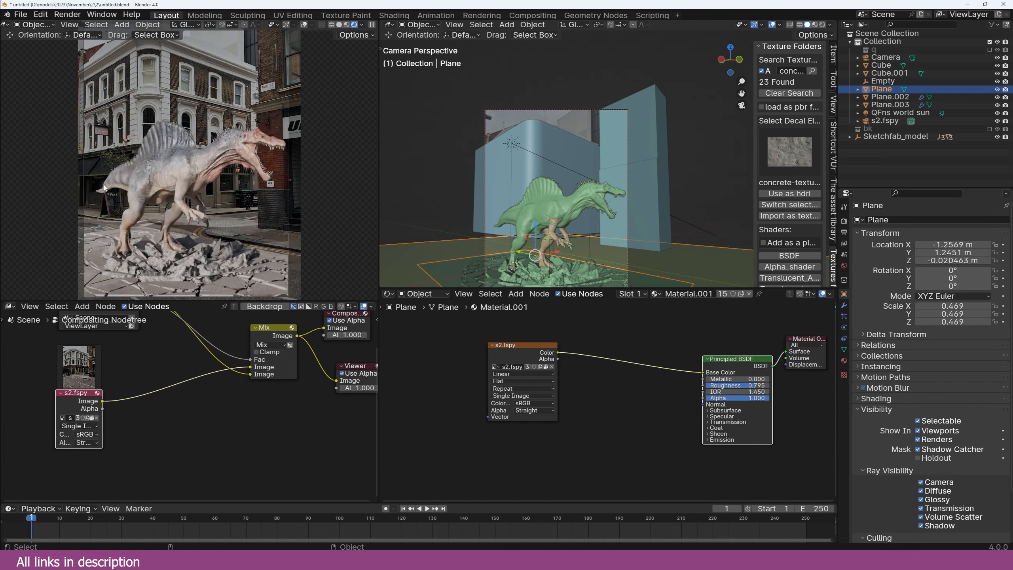
{"action": "scroll", "coordinate": [159, 205], "scroll_direction": "up", "scroll_amount": 1}
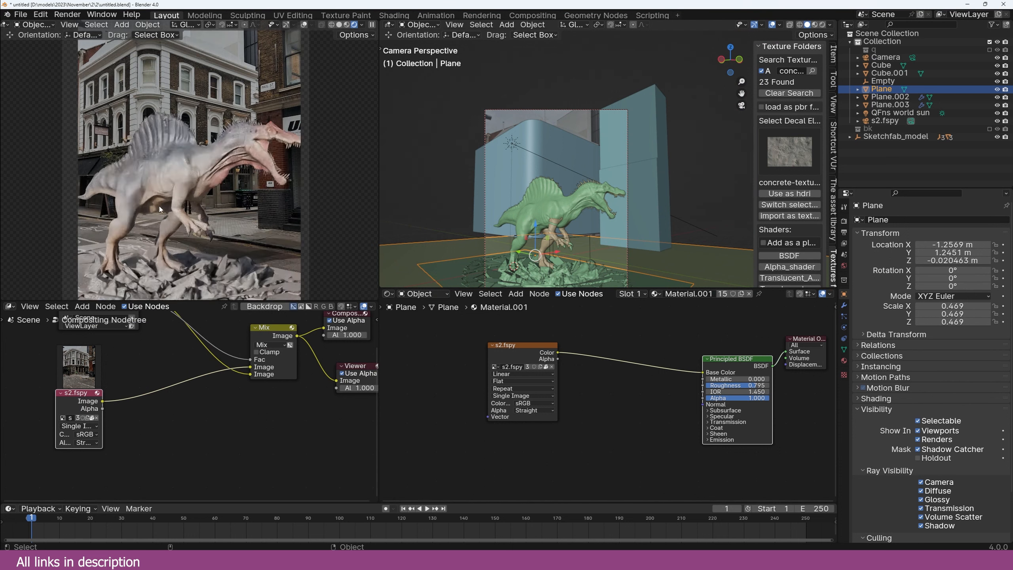
{"action": "scroll", "coordinate": [159, 206], "scroll_direction": "down", "scroll_amount": 1}
{"action": "scroll", "coordinate": [159, 206], "scroll_direction": "up", "scroll_amount": 2}
{"action": "scroll", "coordinate": [159, 206], "scroll_direction": "down", "scroll_amount": 3}
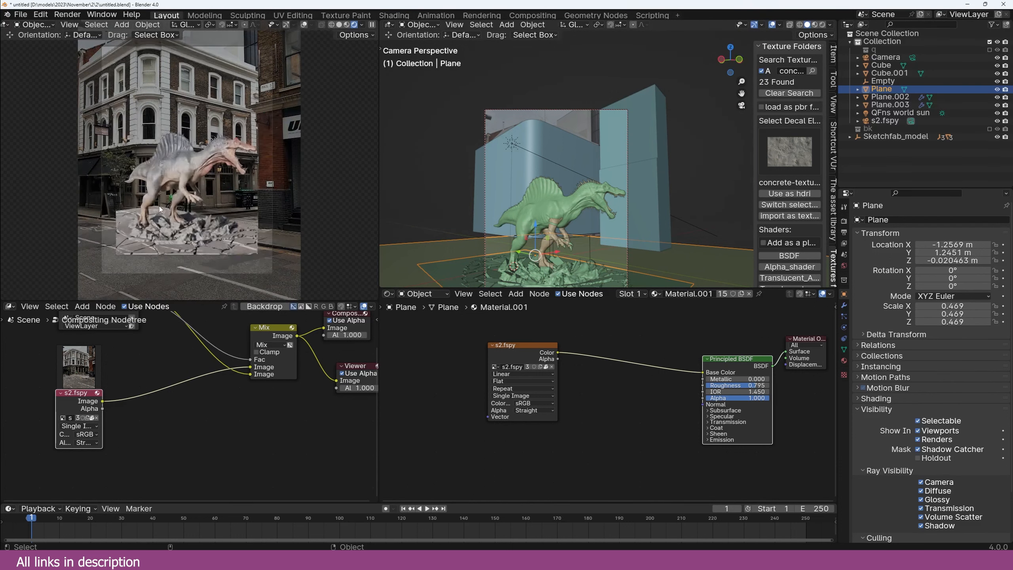
{"action": "scroll", "coordinate": [160, 174], "scroll_direction": "up", "scroll_amount": 2}
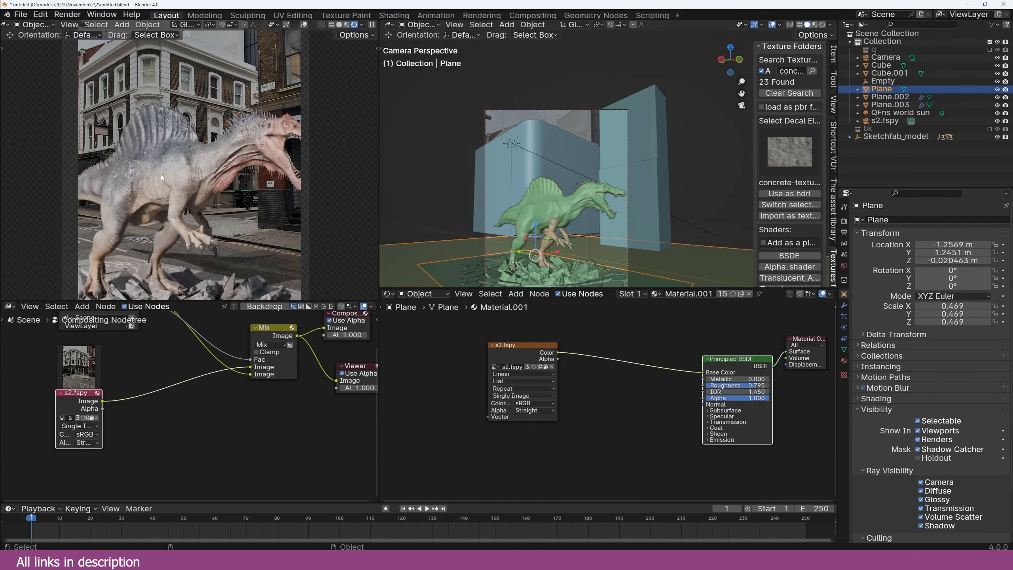
{"action": "scroll", "coordinate": [161, 175], "scroll_direction": "down", "scroll_amount": 2}
{"action": "scroll", "coordinate": [161, 175], "scroll_direction": "up", "scroll_amount": 2}
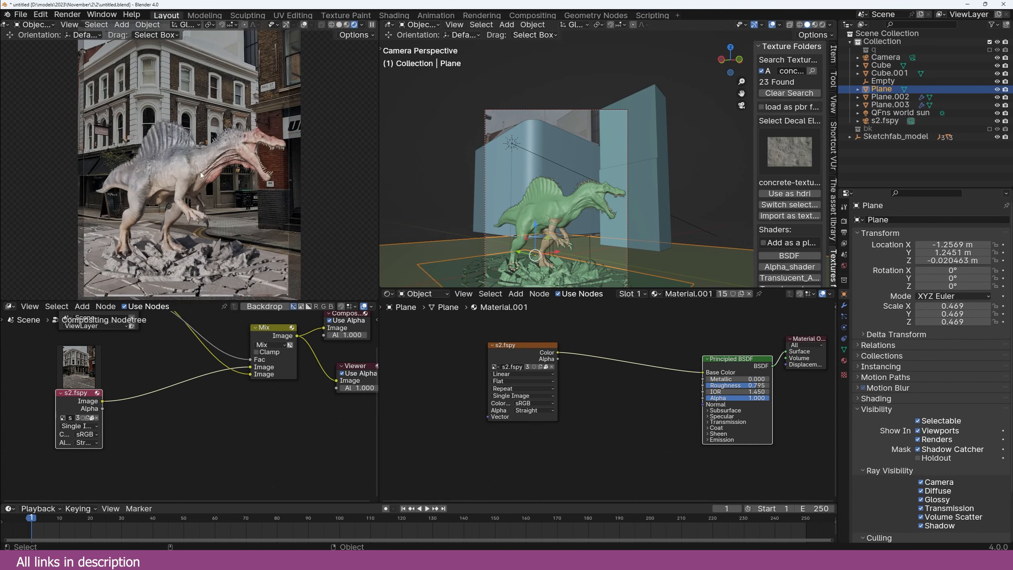
{"action": "scroll", "coordinate": [200, 176], "scroll_direction": "up", "scroll_amount": 1}
{"action": "scroll", "coordinate": [200, 177], "scroll_direction": "down", "scroll_amount": 1}
{"action": "scroll", "coordinate": [199, 182], "scroll_direction": "up", "scroll_amount": 1}
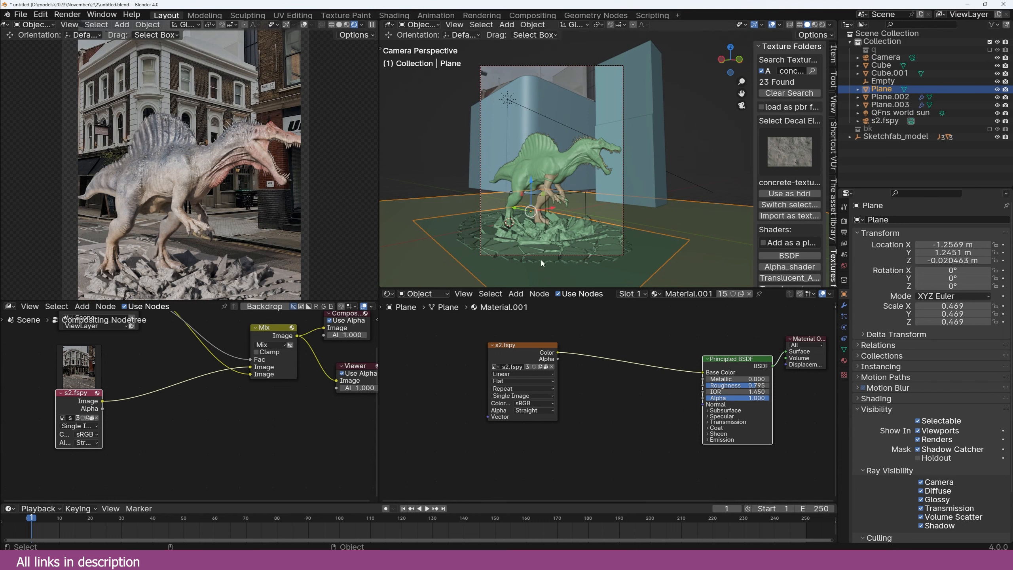
{"action": "scroll", "coordinate": [621, 389], "scroll_direction": "up", "scroll_amount": 1}
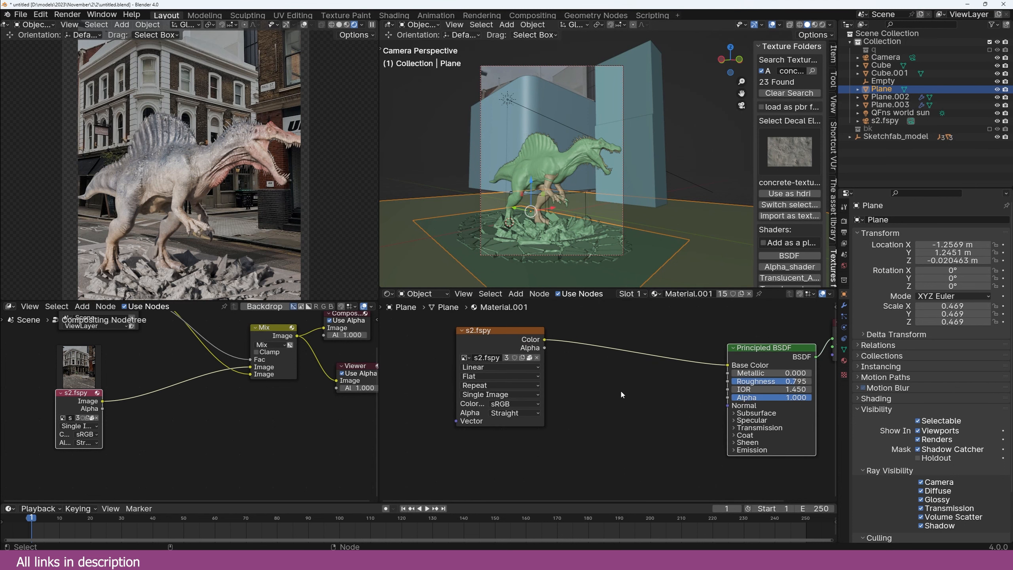
Step: Add a Spherical Gradient Texture to Plane.003's material with material preview shading
{"action": "left_click", "coordinate": [617, 247]}
{"action": "key", "text": "Home"}
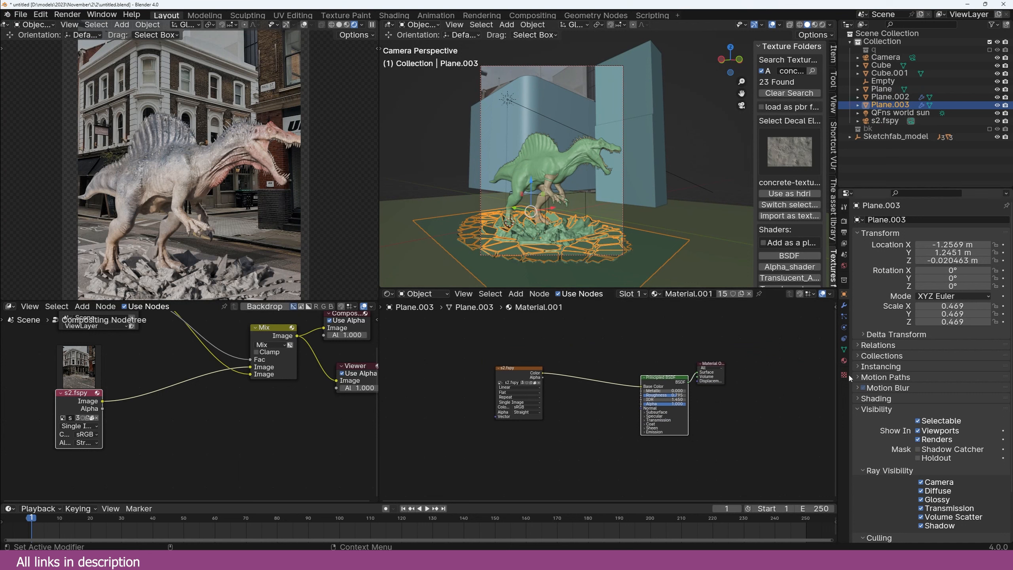
{"action": "left_click", "coordinate": [845, 361]}
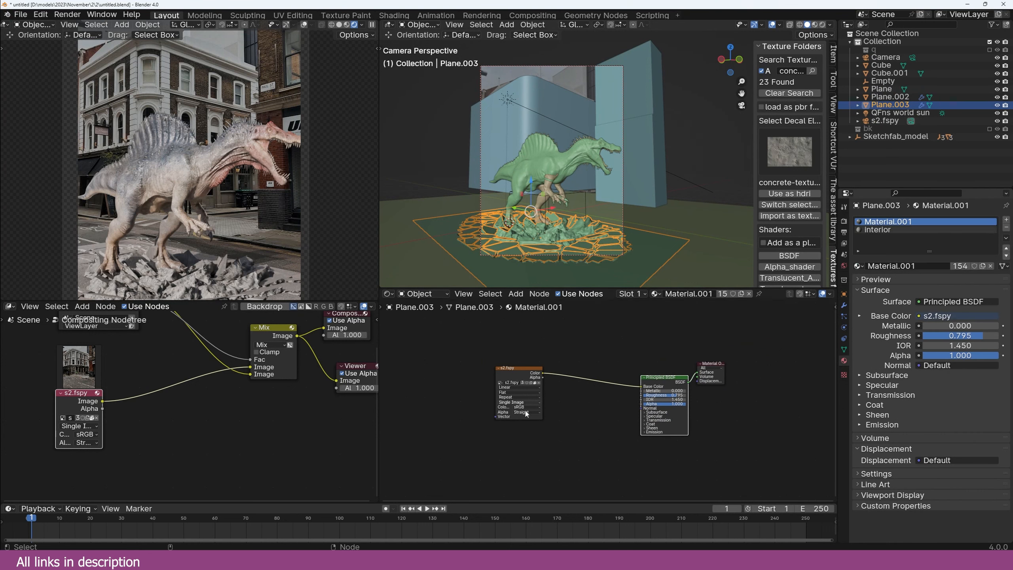
{"action": "scroll", "coordinate": [600, 390], "scroll_direction": "up", "scroll_amount": 2}
{"action": "key", "text": "shift+a"}
{"action": "type", "text": "gradi"}
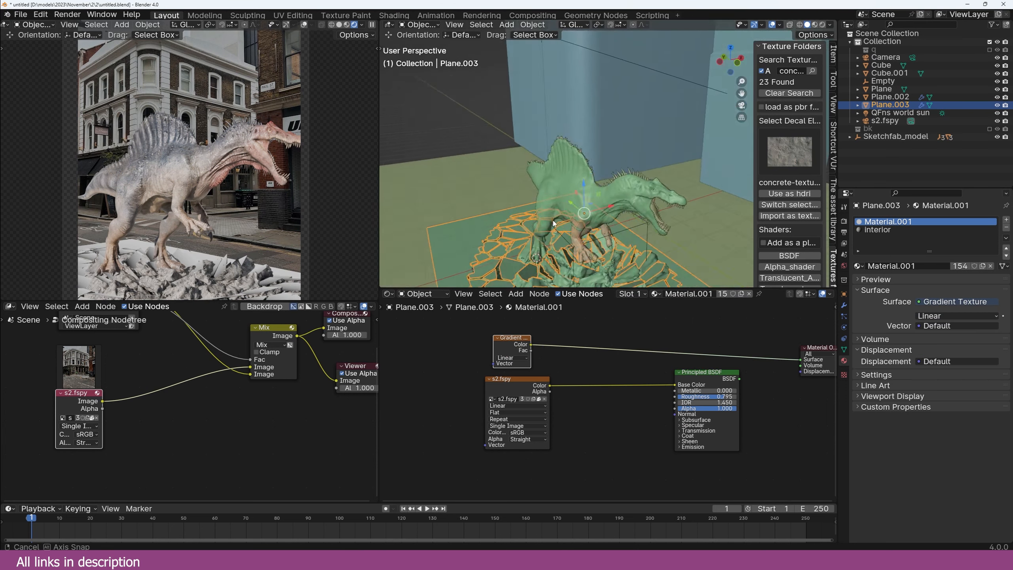
{"action": "middle_click_drag", "start_coordinate": [553, 221], "coordinate": [509, 229]}
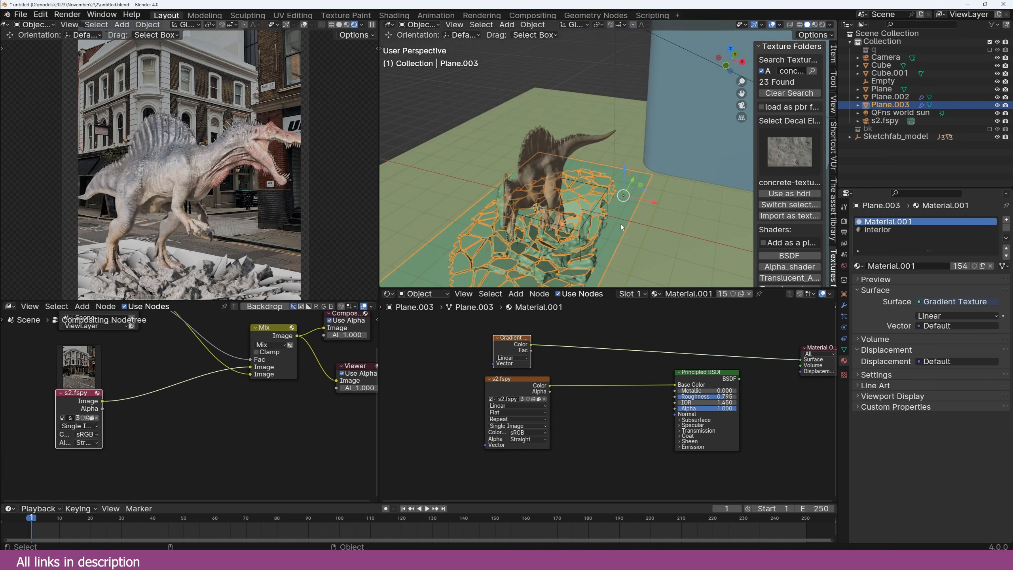
{"action": "left_click", "coordinate": [815, 26]}
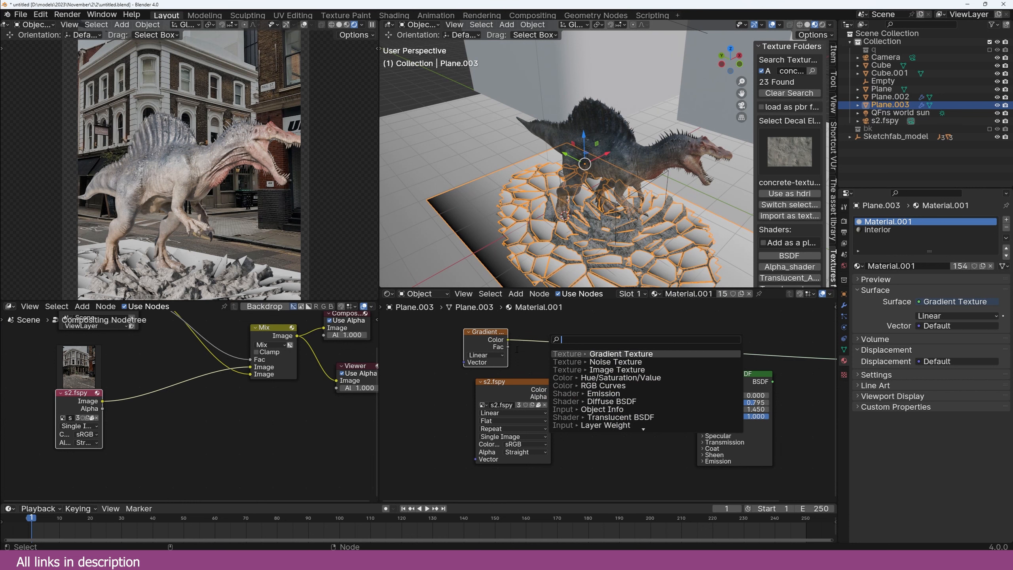
{"action": "left_click", "coordinate": [505, 354]}
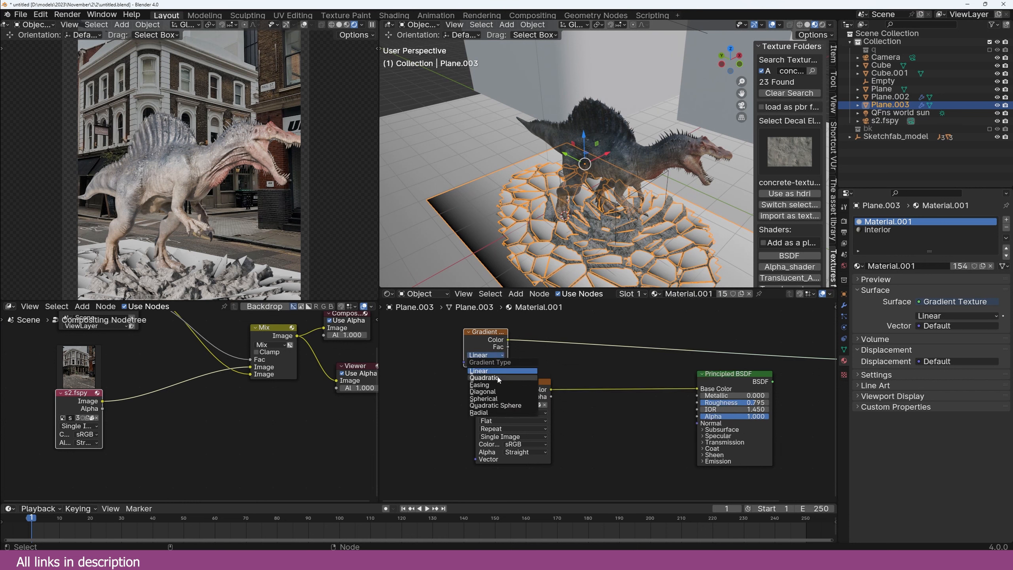
{"action": "left_click", "coordinate": [497, 399]}
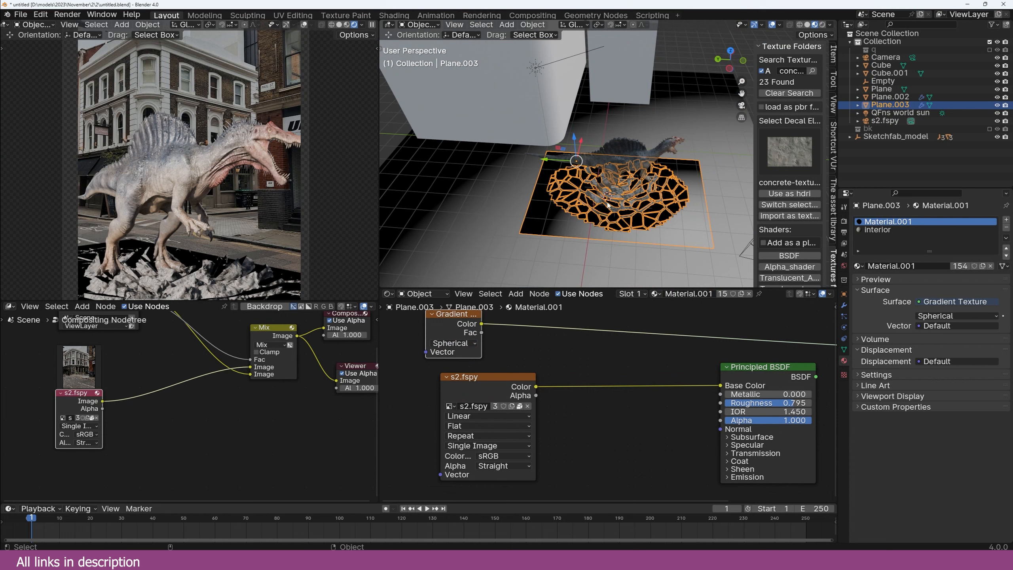
Step: Set Plane.003's origin to geometry and map the gradient with Object texture coordinates
{"action": "right_click", "coordinate": [609, 205]}
{"action": "right_click", "coordinate": [629, 207]}
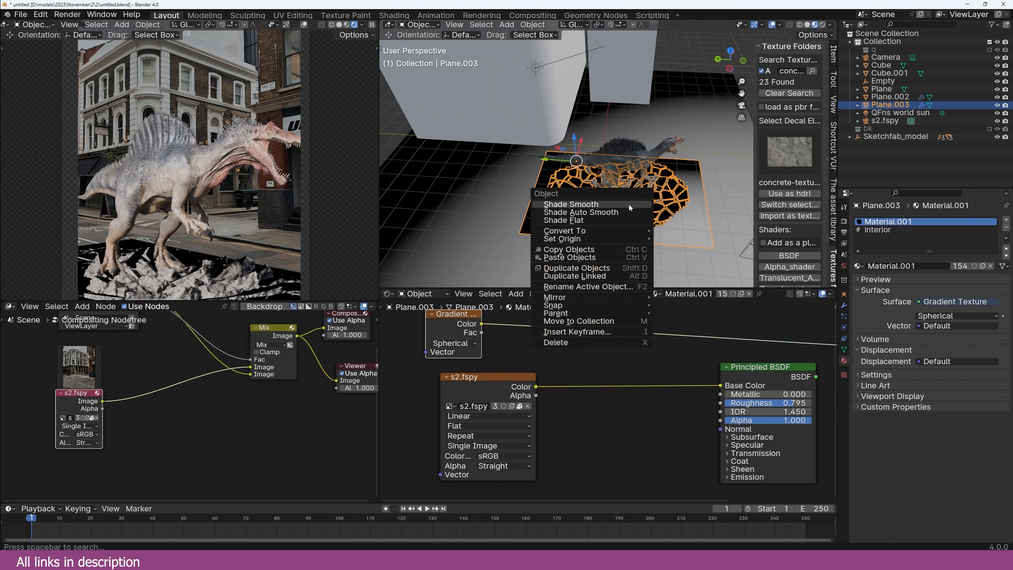
{"action": "mouse_move", "coordinate": [595, 239]}
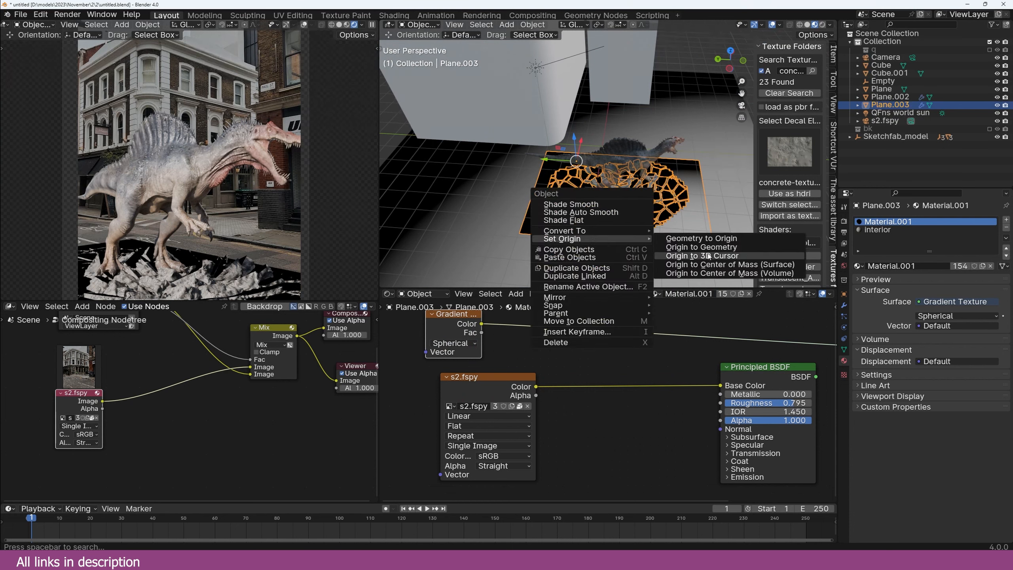
{"action": "left_click", "coordinate": [697, 247]}
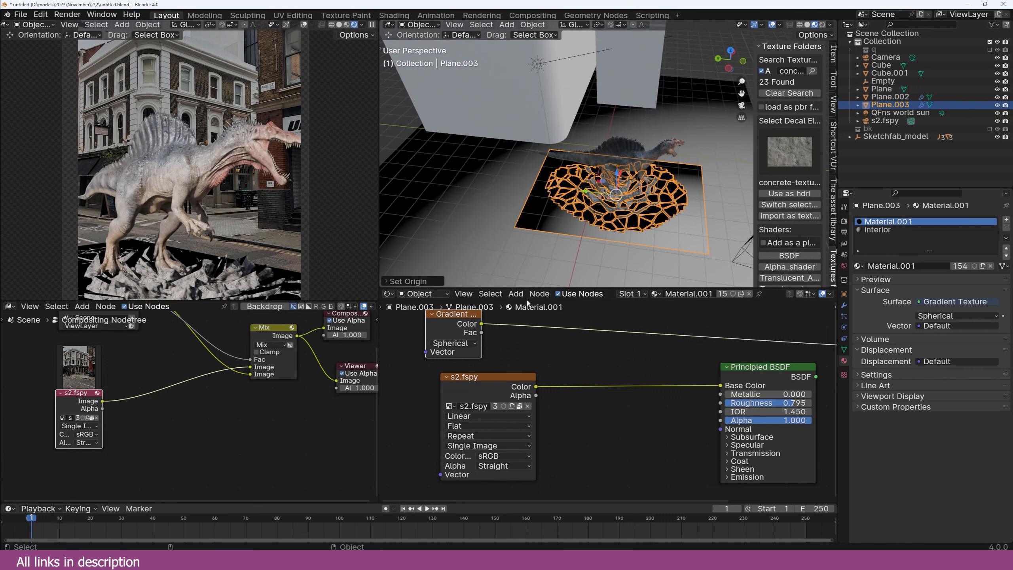
{"action": "key", "text": "ctrl+t"}
{"action": "scroll", "coordinate": [527, 331], "scroll_direction": "left", "scroll_amount": 5, "text": "ctrl"}
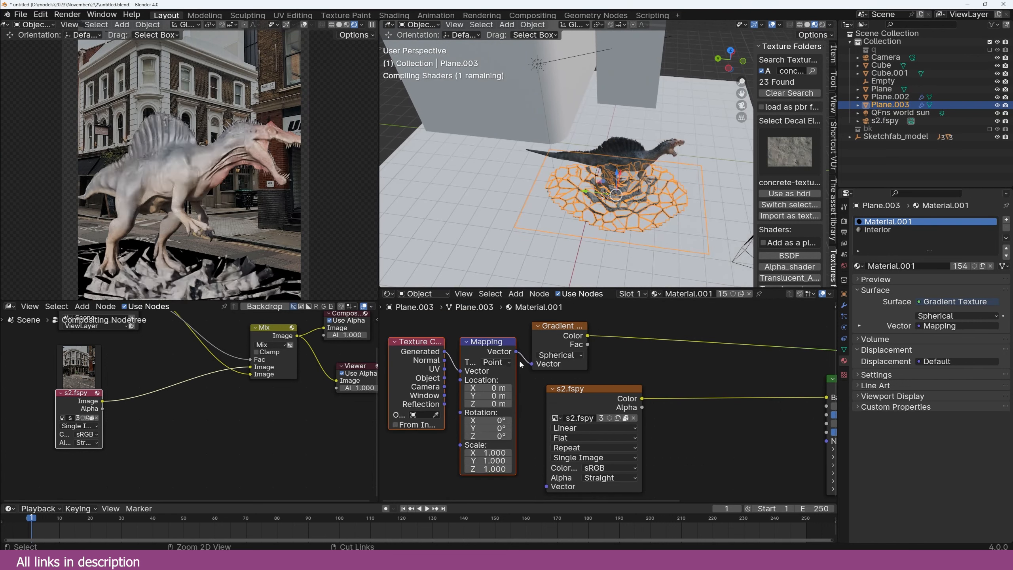
{"action": "left_click_drag", "start_coordinate": [444, 378], "coordinate": [461, 371]}
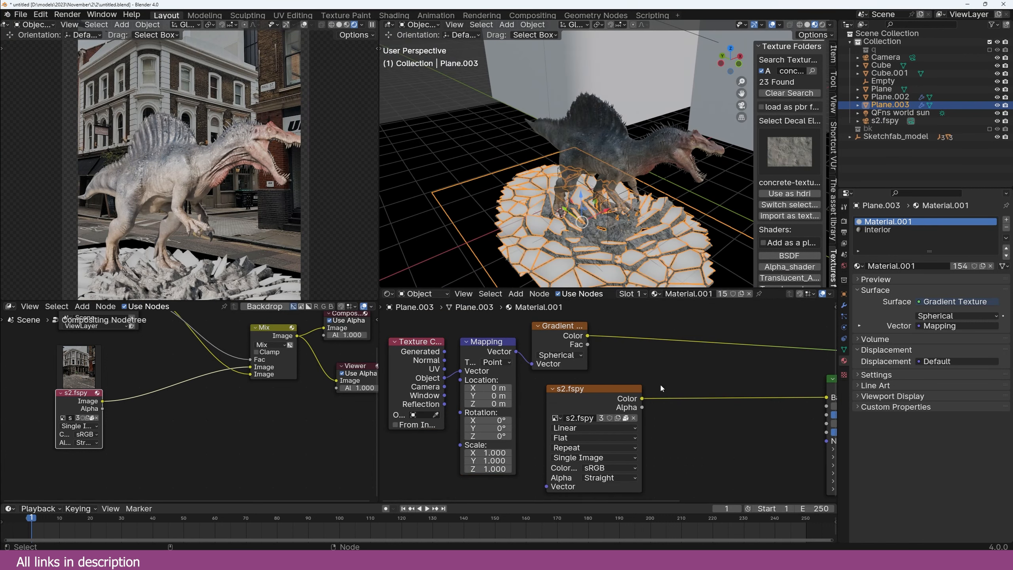
Step: Add a Color Ramp after the gradient with its black stop at 0.641, then show Plane.003's geometry nodes
{"action": "left_click_drag", "start_coordinate": [641, 394], "coordinate": [641, 440]}
{"action": "key", "text": "shift+a"}
{"action": "type", "text": "ra"}
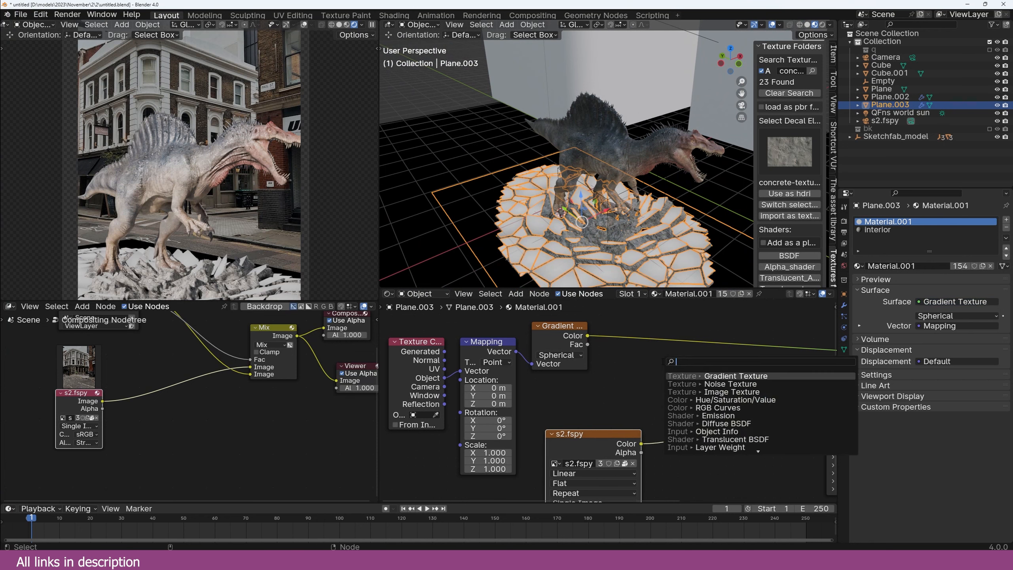
{"action": "type", "text": "mp"}
{"action": "key", "text": "Return"}
{"action": "left_click", "coordinate": [626, 316]}
{"action": "left_click_drag", "start_coordinate": [641, 363], "coordinate": [682, 366]}
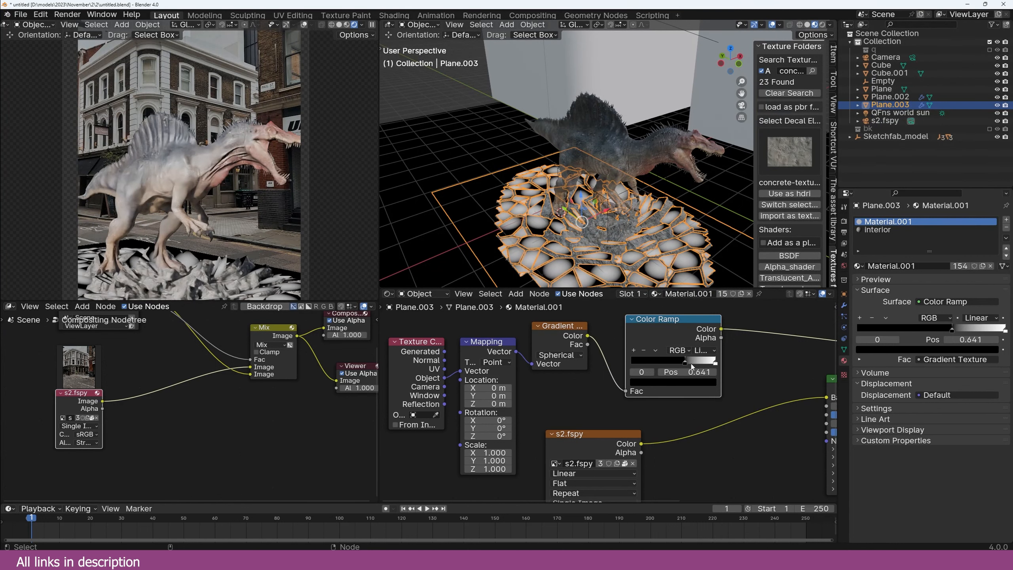
{"action": "left_click", "coordinate": [391, 294]}
{"action": "left_click", "coordinate": [412, 359]}
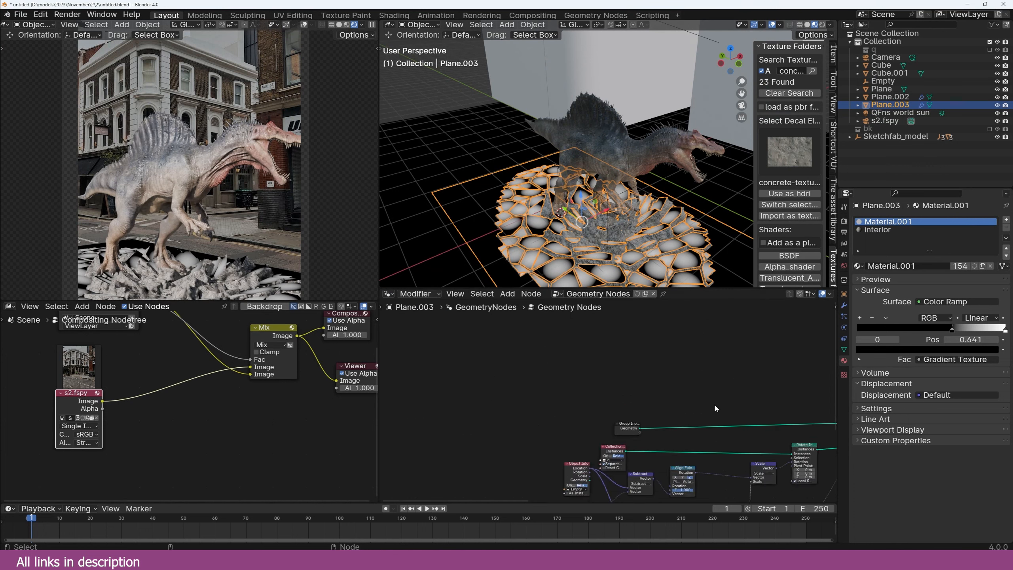
Step: Rearrange the Realize Instances, Subdivide Mesh and Separate Geometry nodes in the tree
{"action": "middle_click_drag", "start_coordinate": [826, 411], "coordinate": [513, 367]}
{"action": "scroll", "coordinate": [730, 406], "scroll_direction": "down", "scroll_amount": 4}
{"action": "mouse_move", "coordinate": [758, 399]}
{"action": "middle_mouse_down"}
{"action": "mouse_move", "coordinate": [610, 417]}
{"action": "mouse_move", "coordinate": [701, 425]}
{"action": "middle_mouse_up"}
{"action": "scroll", "coordinate": [602, 417], "scroll_direction": "up", "scroll_amount": 4}
{"action": "scroll", "coordinate": [620, 424], "scroll_direction": "up", "scroll_amount": 3}
{"action": "left_click_drag", "start_coordinate": [591, 415], "coordinate": [615, 428]}
{"action": "middle_click_drag", "start_coordinate": [615, 428], "coordinate": [695, 425]}
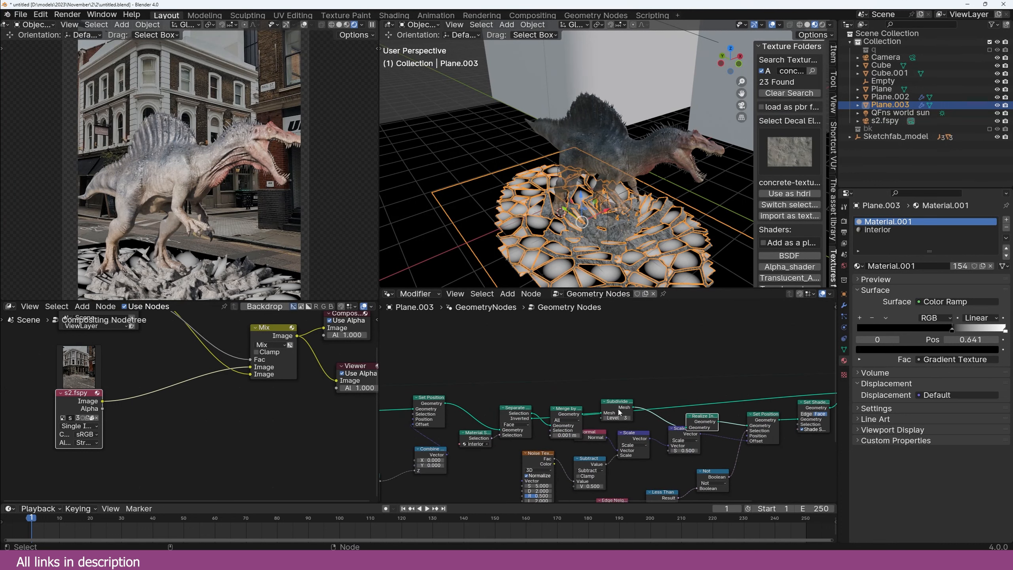
{"action": "left_click_drag", "start_coordinate": [619, 410], "coordinate": [619, 414]}
{"action": "left_click_drag", "start_coordinate": [520, 417], "coordinate": [517, 395]}
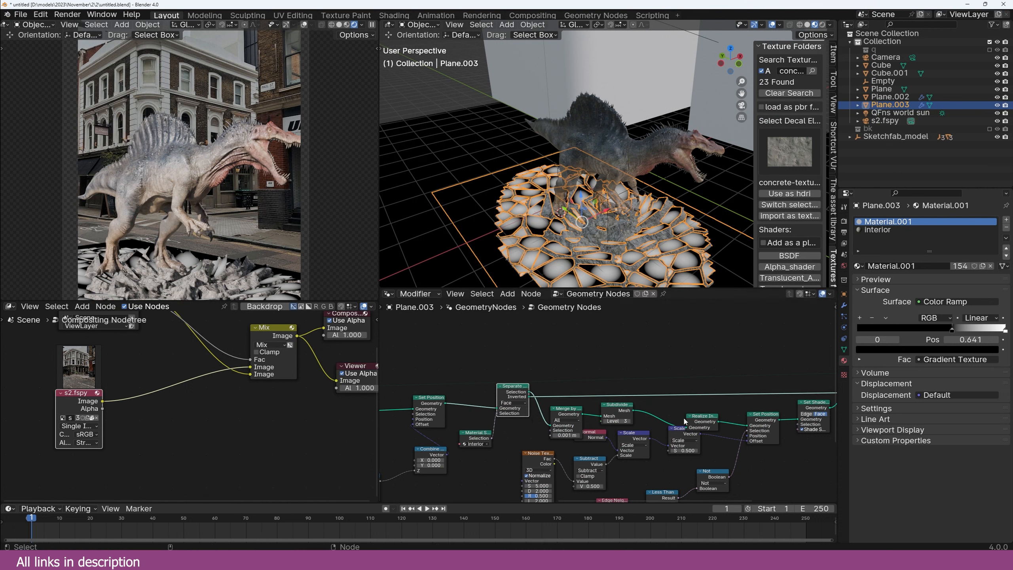
Step: Drop a duplicate Realize Instances onto the Separate Geometry Inverted link, then return to the Shader Editor
{"action": "key", "text": "shift+d"}
{"action": "left_click", "coordinate": [699, 395]}
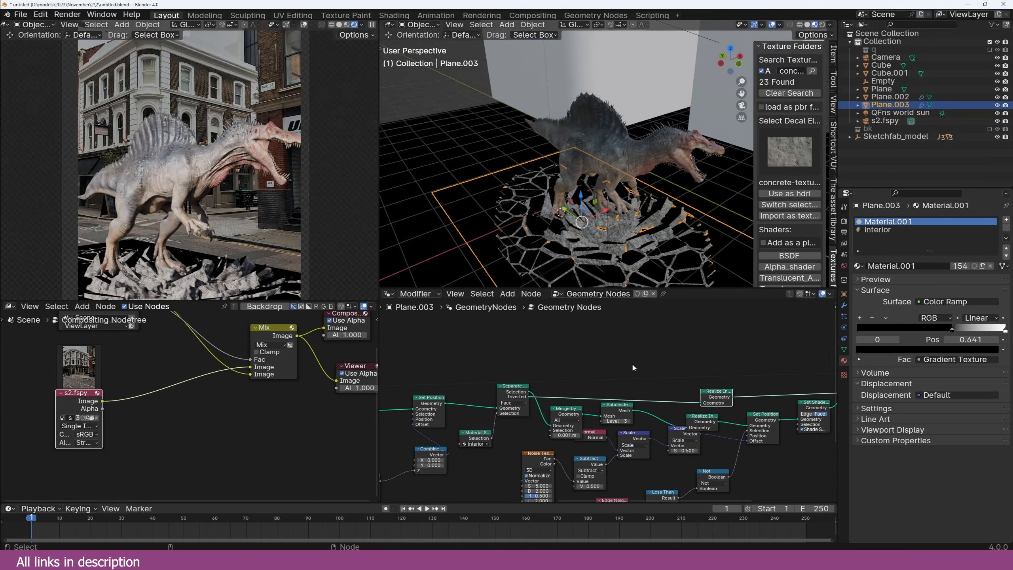
{"action": "left_click", "coordinate": [389, 294]}
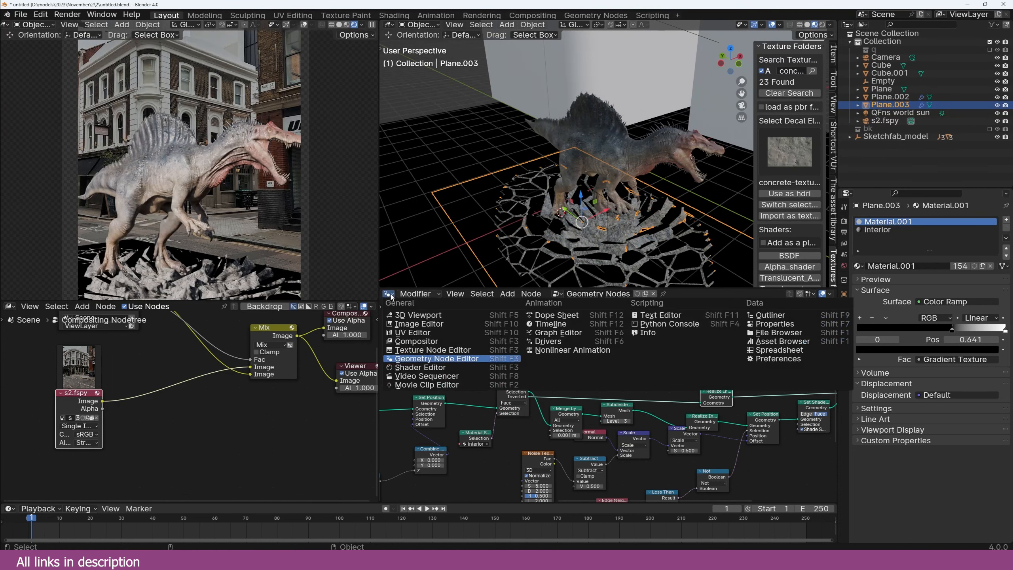
{"action": "left_click", "coordinate": [429, 367]}
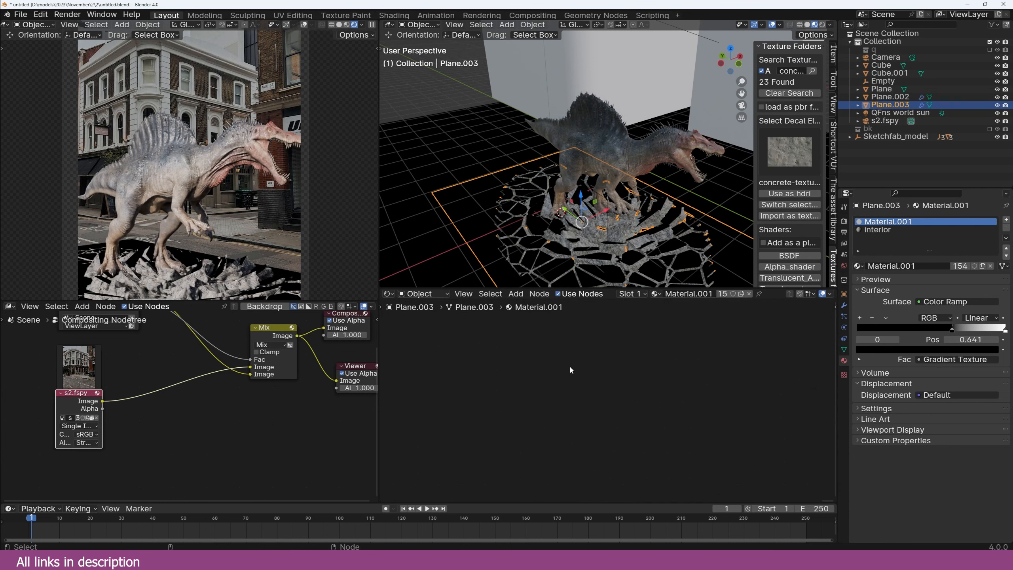
Step: Set ramp stops to 0 and 0.523, Mapping scale 0.2/0.12/0.2, and wire ramp Color into BSDF Alpha
{"action": "key", "text": "Home"}
{"action": "mouse_move", "coordinate": [647, 385]}
{"action": "left_mouse_down"}
{"action": "mouse_move", "coordinate": [608, 385]}
{"action": "mouse_move", "coordinate": [640, 385]}
{"action": "left_mouse_up"}
{"action": "left_click_drag", "start_coordinate": [506, 455], "coordinate": [474, 455], "text": "shift"}
{"action": "middle_click_drag", "start_coordinate": [582, 268], "coordinate": [458, 202]}
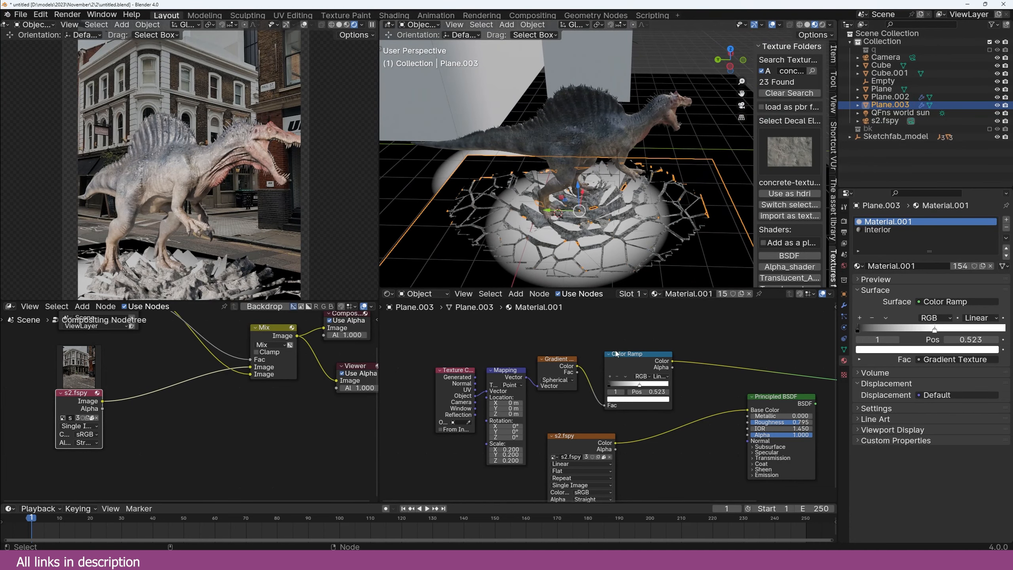
{"action": "middle_click_drag", "start_coordinate": [616, 351], "coordinate": [604, 340]}
{"action": "left_click_drag", "start_coordinate": [503, 438], "coordinate": [493, 444]}
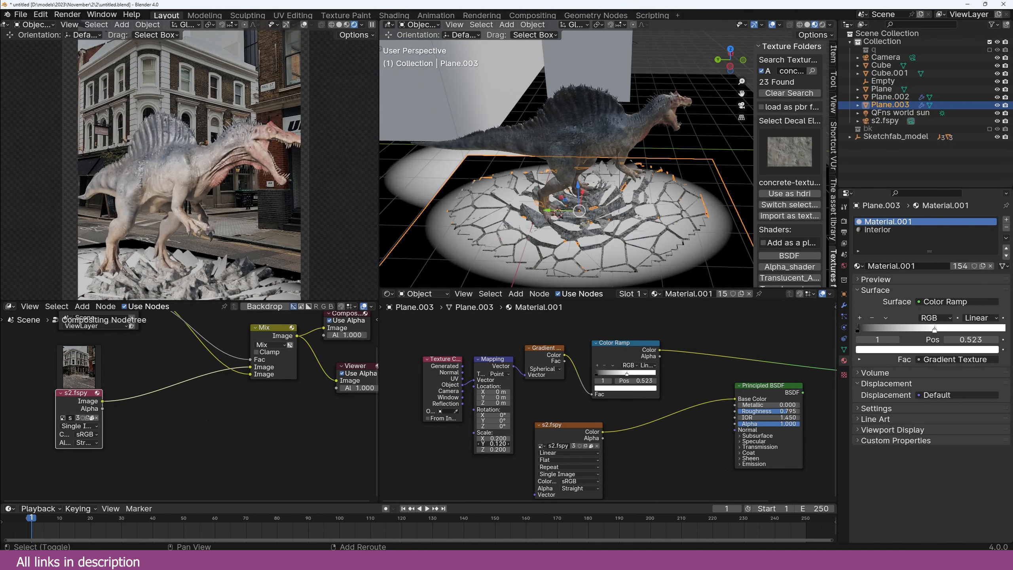
{"action": "mouse_move", "coordinate": [578, 192]}
{"action": "middle_mouse_down"}
{"action": "mouse_move", "coordinate": [607, 234]}
{"action": "mouse_move", "coordinate": [556, 206]}
{"action": "mouse_move", "coordinate": [577, 208]}
{"action": "middle_mouse_up"}
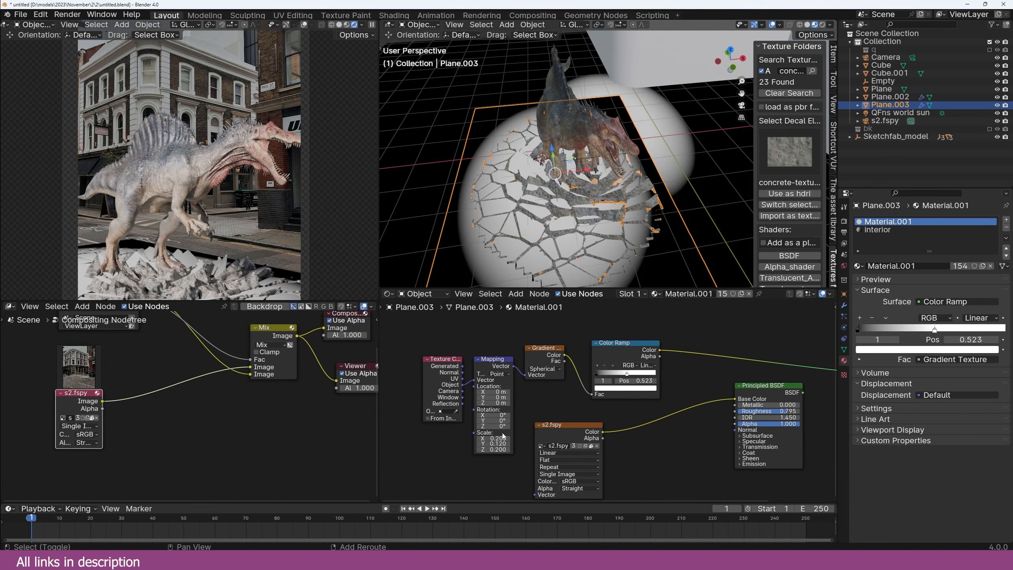
{"action": "left_click_drag", "start_coordinate": [495, 438], "coordinate": [491, 438]}
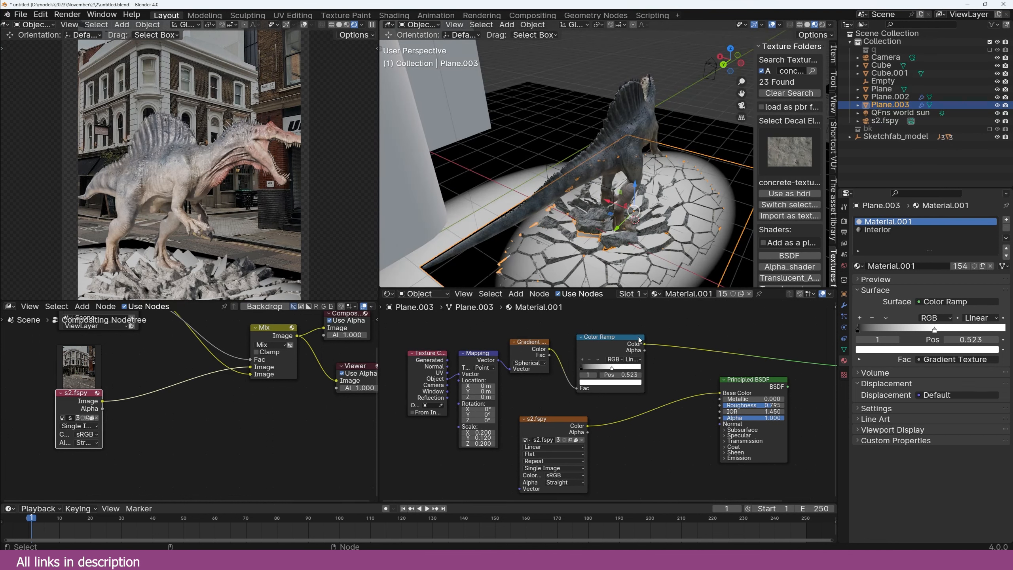
{"action": "left_click_drag", "start_coordinate": [645, 344], "coordinate": [670, 391]}
{"action": "left_click_drag", "start_coordinate": [671, 391], "coordinate": [719, 418]}
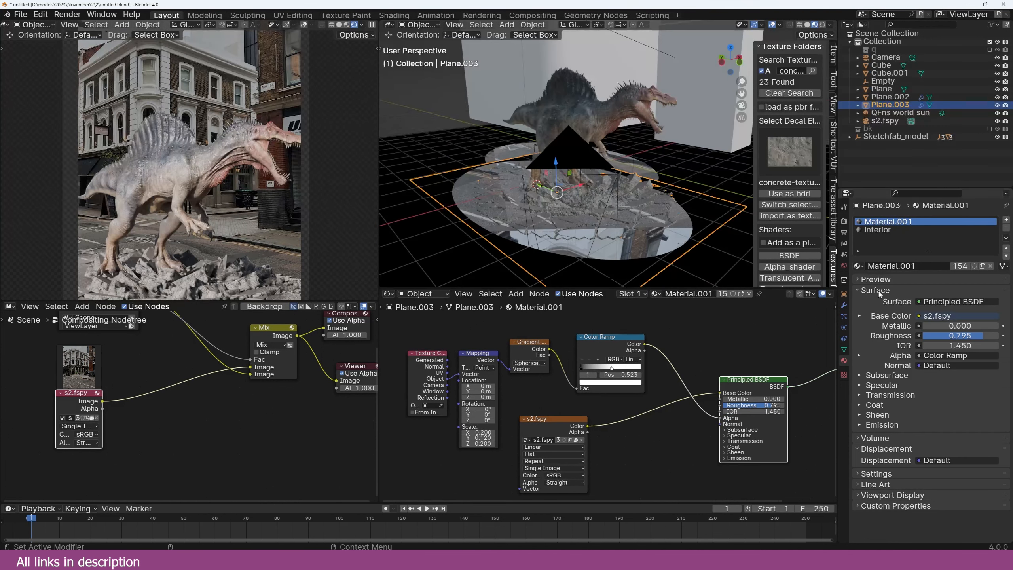
Step: Switch the render engine to EEVEE
{"action": "left_click", "coordinate": [844, 222]}
{"action": "left_click", "coordinate": [934, 220]}
{"action": "left_click", "coordinate": [940, 229]}
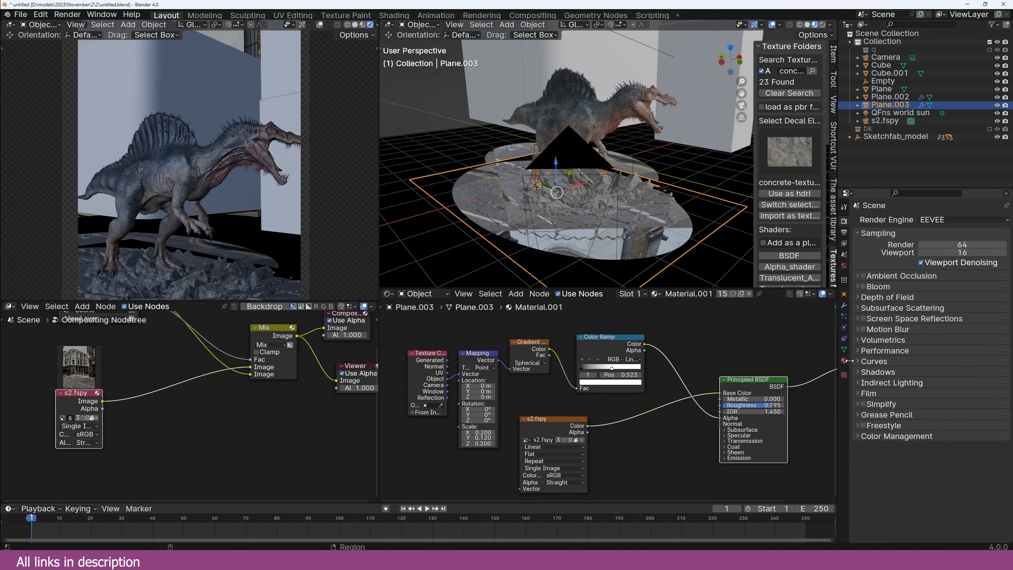
Step: Set the debris material's Blend Mode to Alpha Blend and orbit to check the faded edges
{"action": "left_click", "coordinate": [844, 360]}
{"action": "scroll", "coordinate": [919, 495], "scroll_direction": "down", "scroll_amount": 3}
{"action": "left_click", "coordinate": [949, 443]}
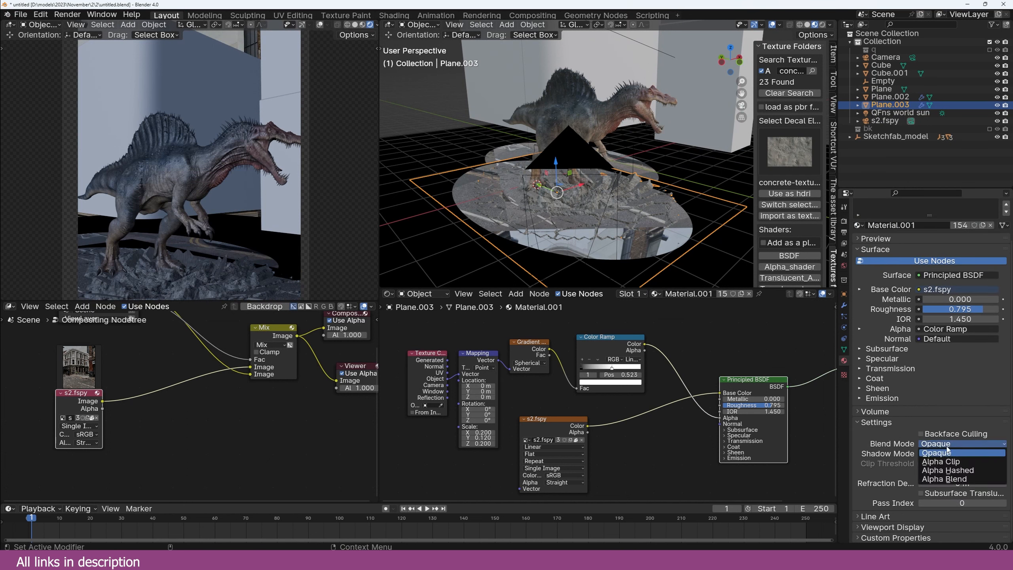
{"action": "left_click", "coordinate": [950, 479]}
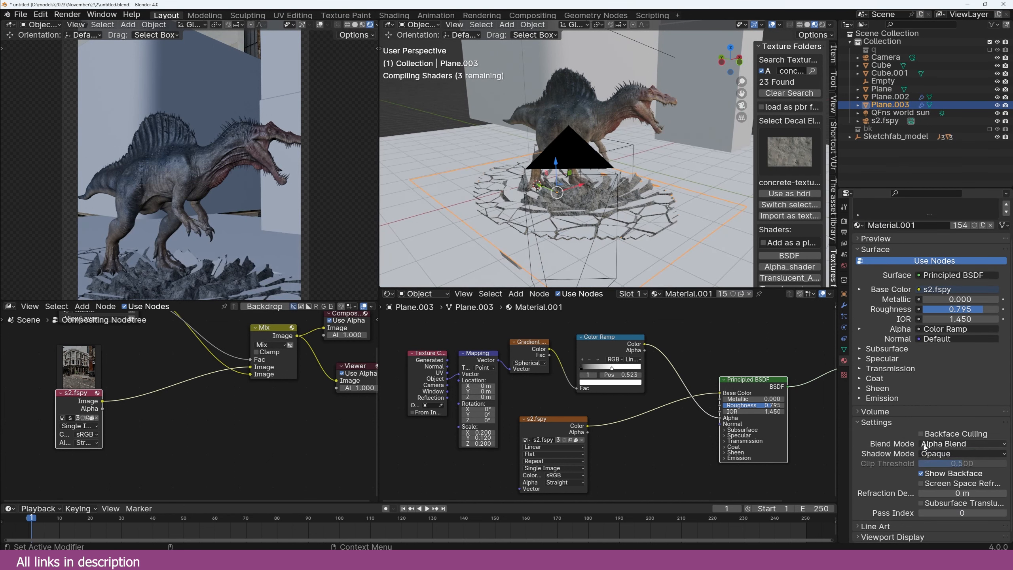
{"action": "middle_click_drag", "start_coordinate": [597, 209], "coordinate": [478, 192]}
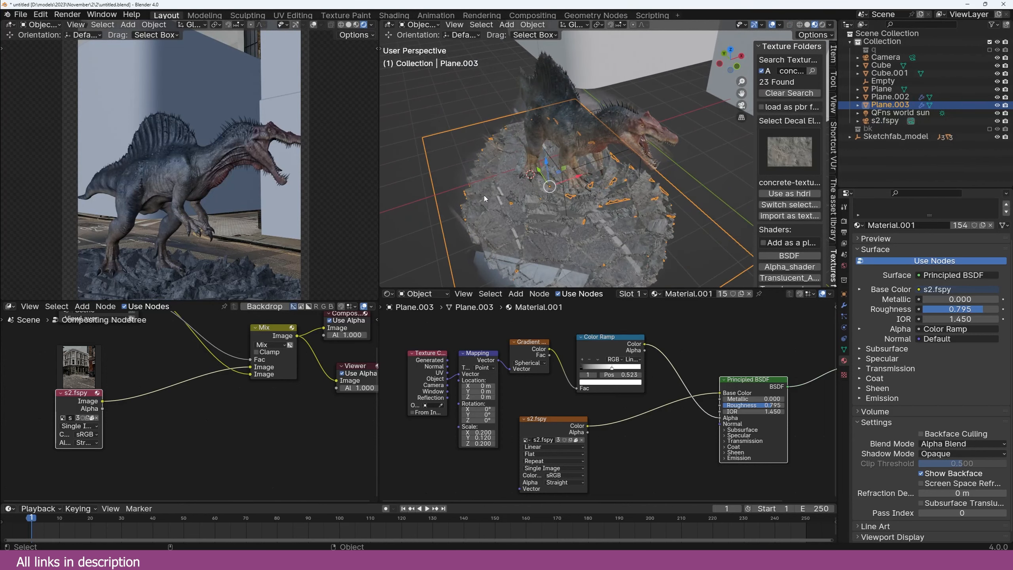
{"action": "left_click", "coordinate": [844, 219]}
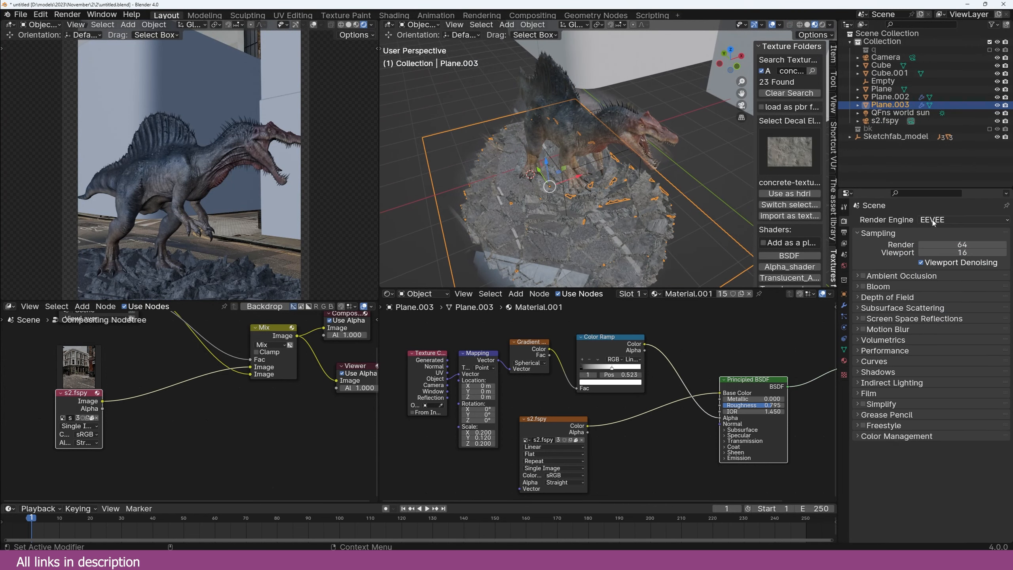
{"action": "middle_click_drag", "start_coordinate": [643, 182], "coordinate": [679, 169]}
Step: Make the ground plane's material a single-user Material.002 and delete its gradient fade nodes
{"action": "left_click", "coordinate": [680, 169]}
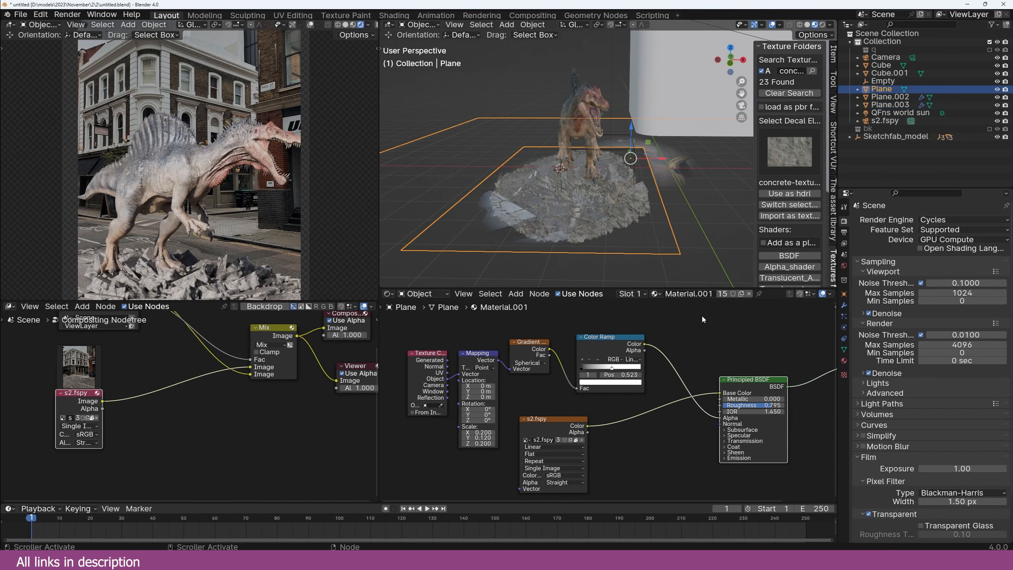
{"action": "left_click", "coordinate": [721, 294]}
{"action": "left_click_drag", "start_coordinate": [684, 333], "coordinate": [429, 383]}
{"action": "key", "text": "x"}
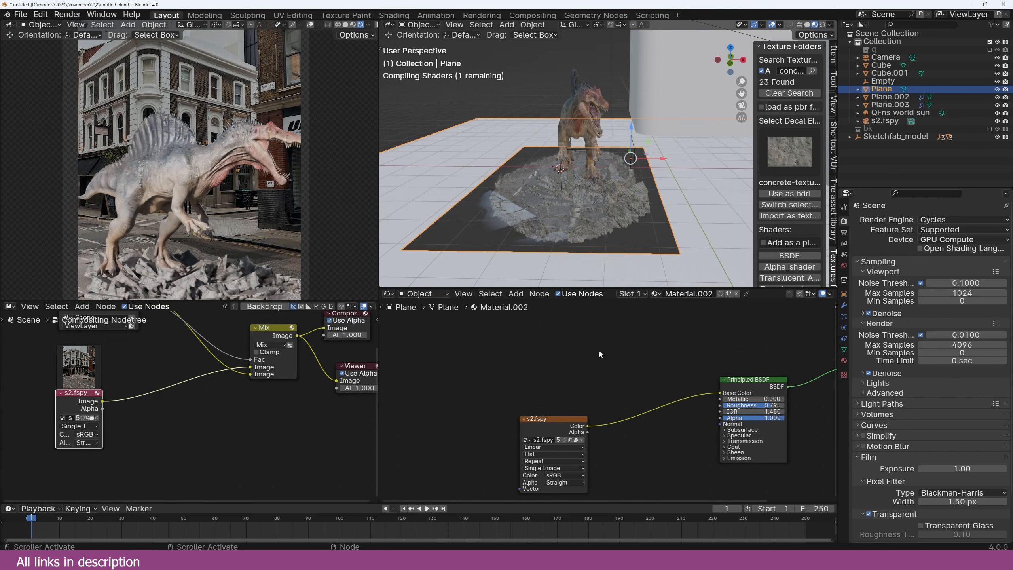
Step: Select the crater plane and switch the viewport to Solid shading
{"action": "middle_click_drag", "start_coordinate": [597, 239], "coordinate": [643, 254]}
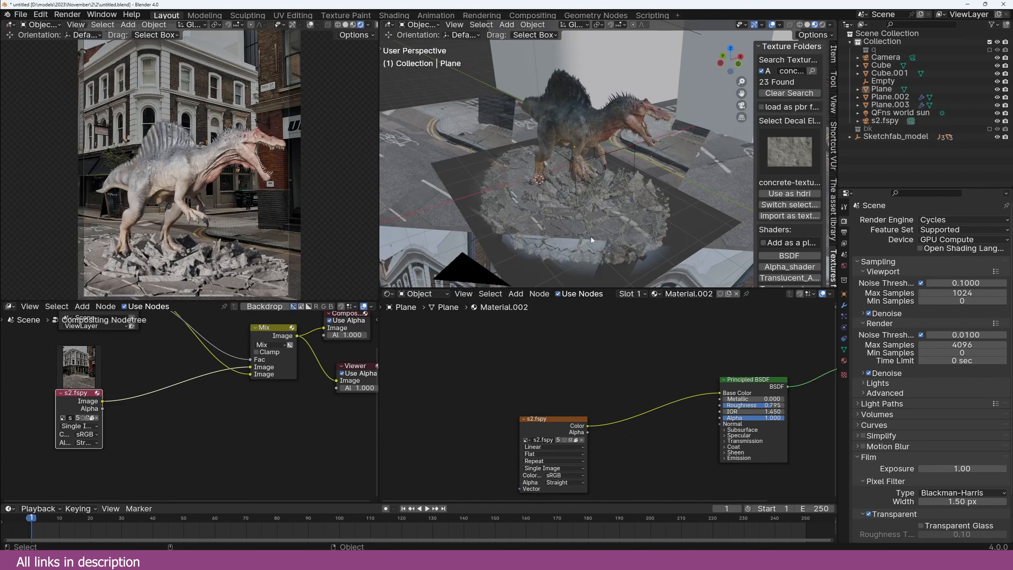
{"action": "left_click", "coordinate": [523, 229]}
{"action": "key", "text": "z"}
{"action": "left_click", "coordinate": [668, 232]}
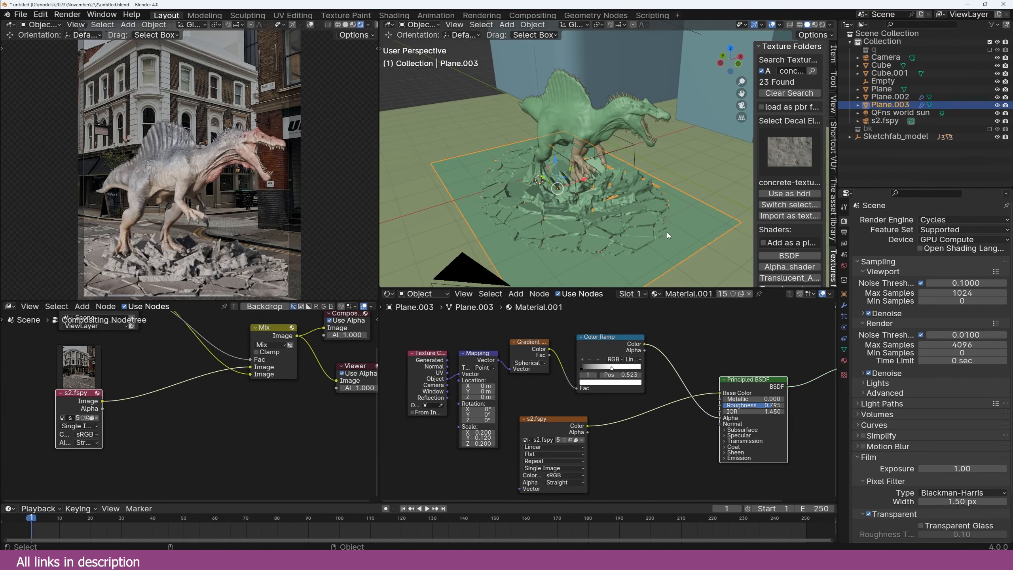
Step: Move the Color Ramp's white stop to 0.300 and reconnect its Color to the BSDF Alpha
{"action": "key", "text": "KP_0"}
{"action": "scroll", "coordinate": [547, 342], "scroll_direction": "up", "scroll_amount": 2}
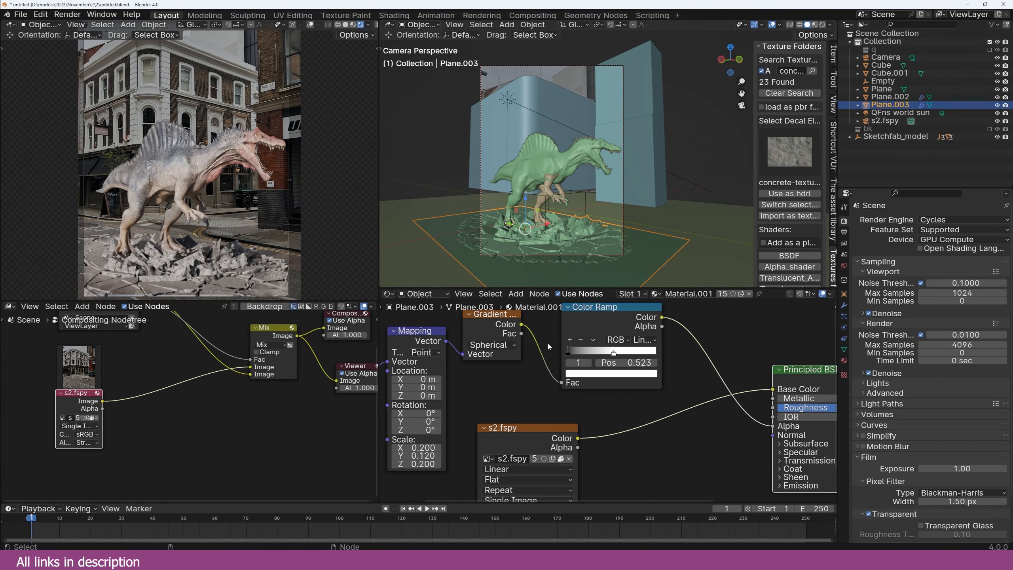
{"action": "left_click", "coordinate": [573, 353]}
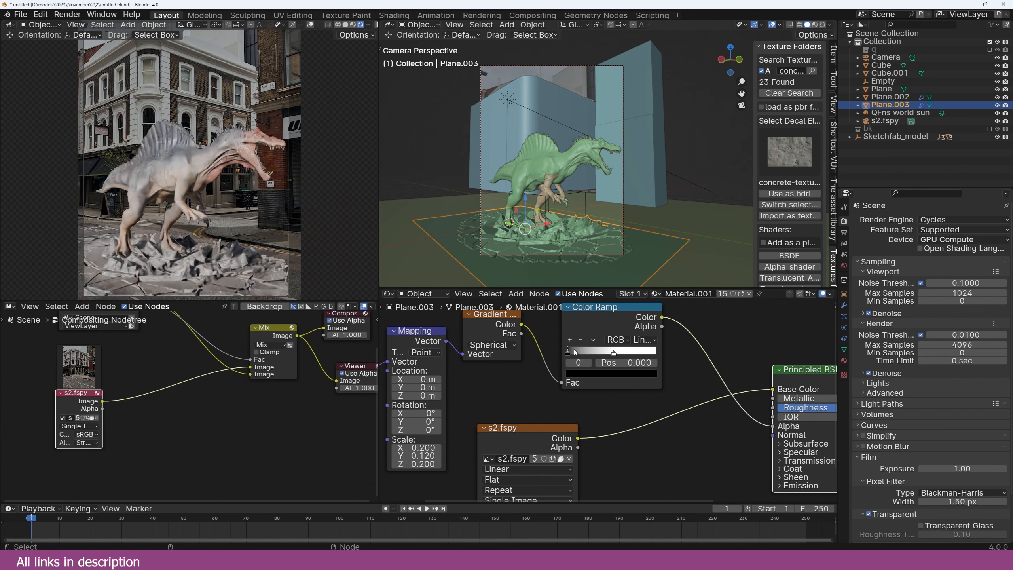
{"action": "mouse_move", "coordinate": [614, 353]}
{"action": "left_mouse_down"}
{"action": "mouse_move", "coordinate": [624, 358]}
{"action": "mouse_move", "coordinate": [594, 358]}
{"action": "left_mouse_up"}
{"action": "middle_click_drag", "start_coordinate": [768, 425], "coordinate": [740, 412]}
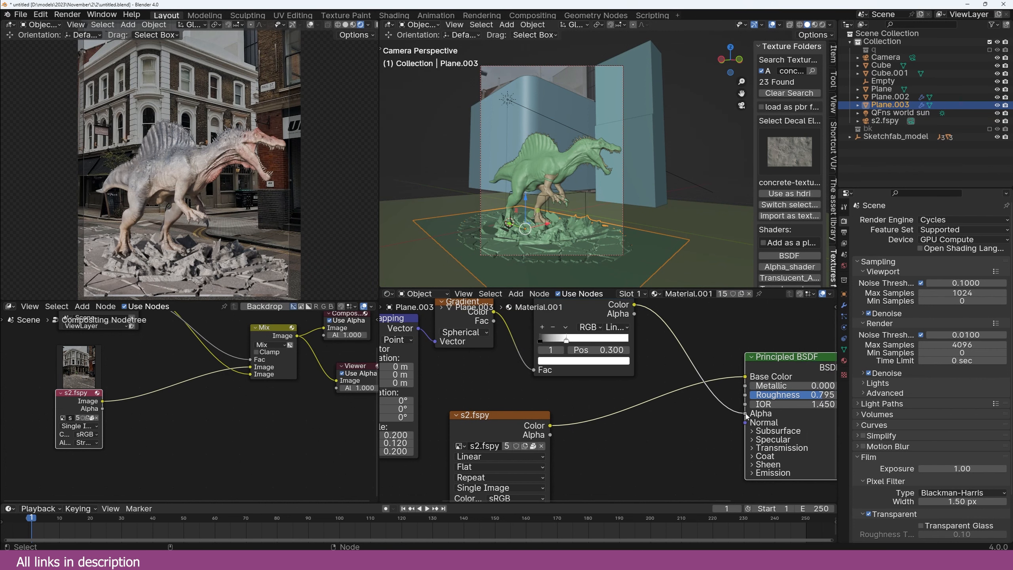
{"action": "left_click_drag", "start_coordinate": [747, 415], "coordinate": [724, 410]}
{"action": "left_click_drag", "start_coordinate": [634, 306], "coordinate": [745, 414]}
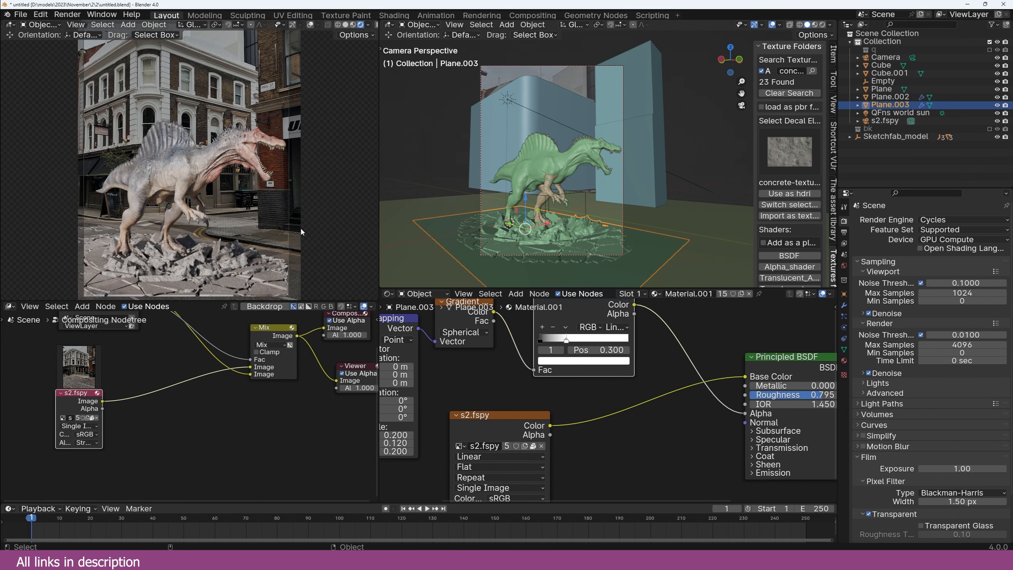
{"action": "scroll", "coordinate": [214, 360], "scroll_direction": "down", "scroll_amount": 3}
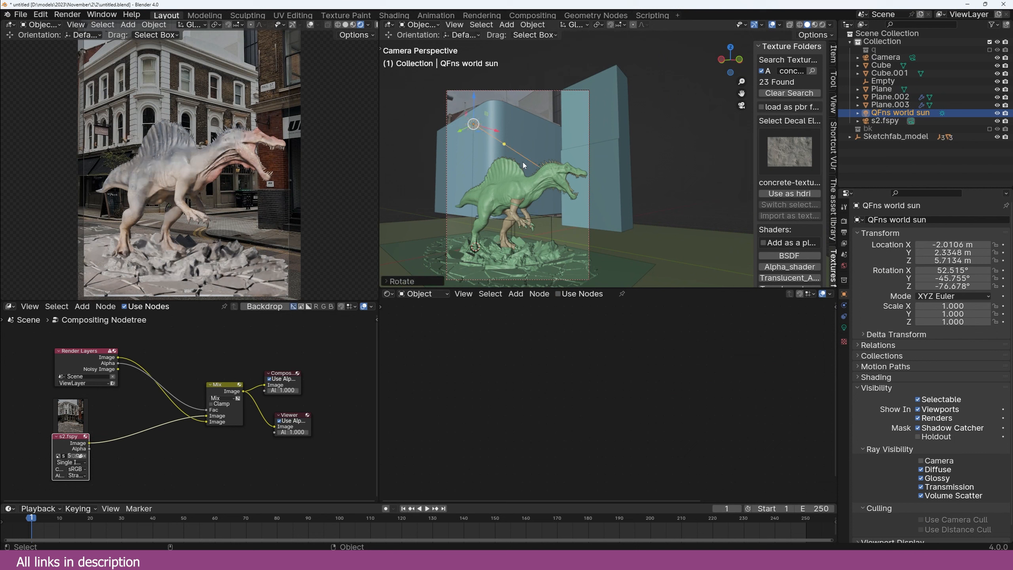
Step: Rotate the sun light repeatedly until the dinosaur is lit from a new direction
{"action": "key", "text": "r"}
{"action": "key", "text": "r"}
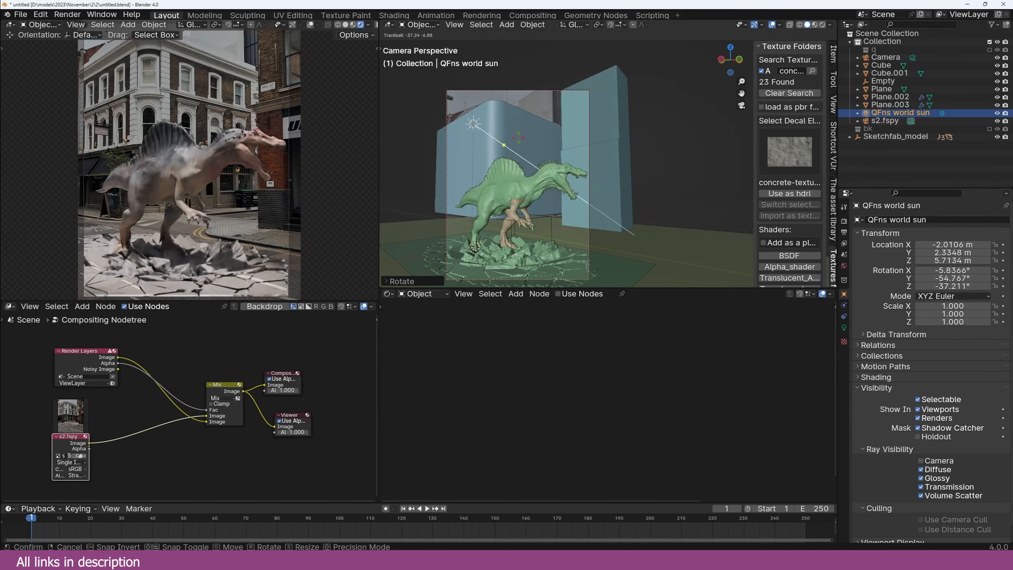
{"action": "left_click", "coordinate": [496, 169]}
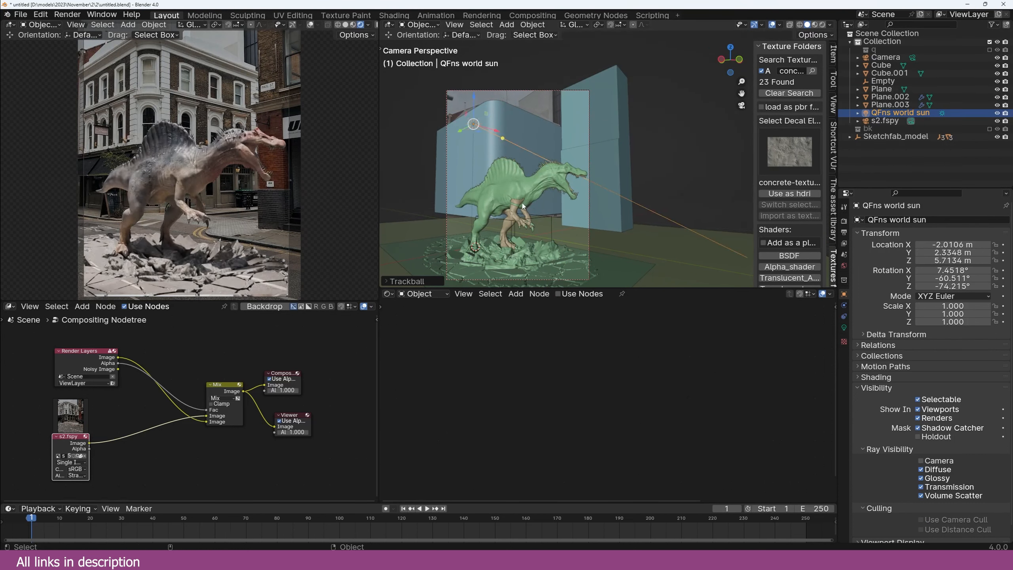
{"action": "key", "text": "r"}
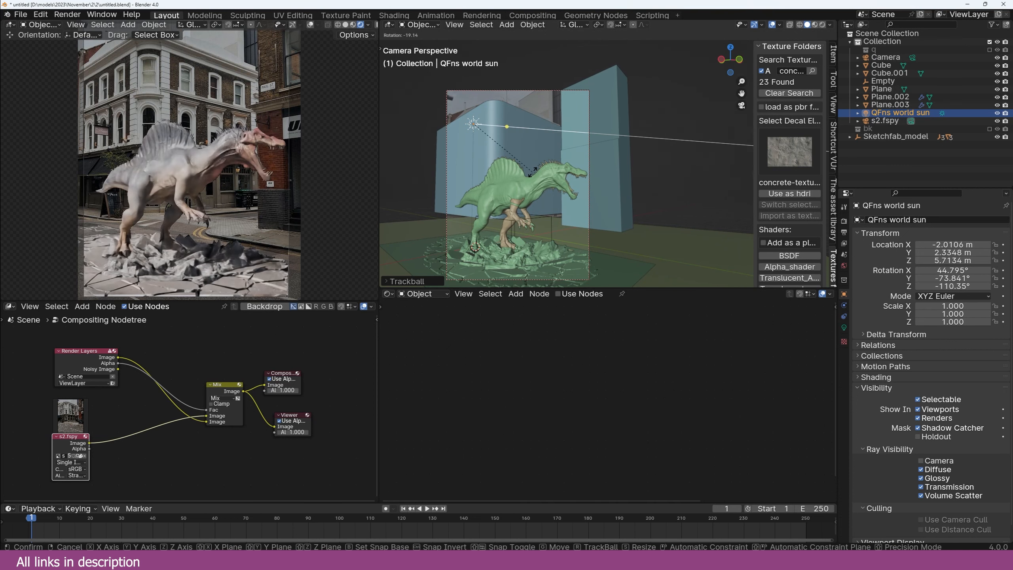
{"action": "left_click", "coordinate": [534, 171]}
{"action": "key", "text": "r"}
{"action": "key", "text": "r"}
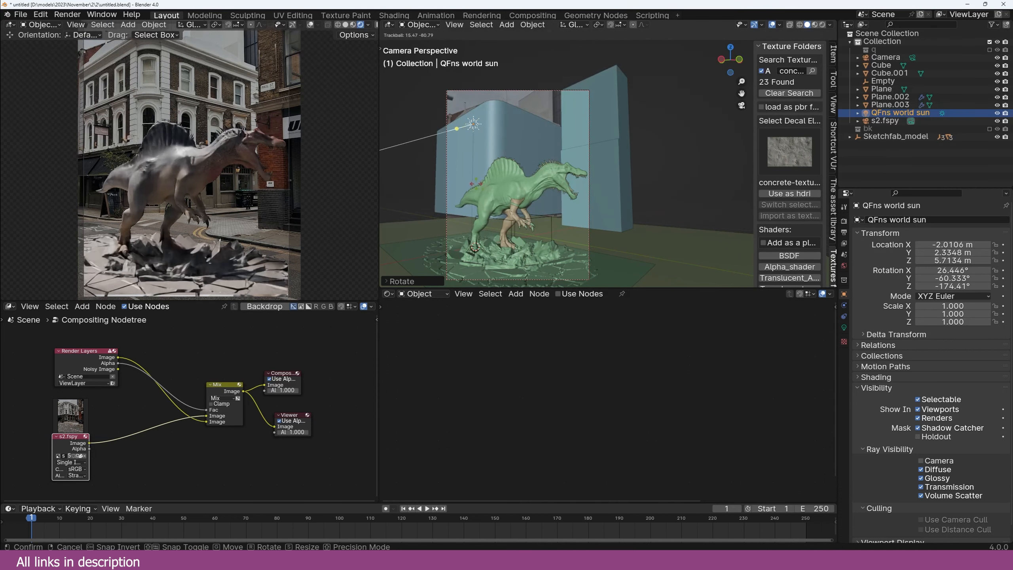
{"action": "left_click", "coordinate": [545, 216]}
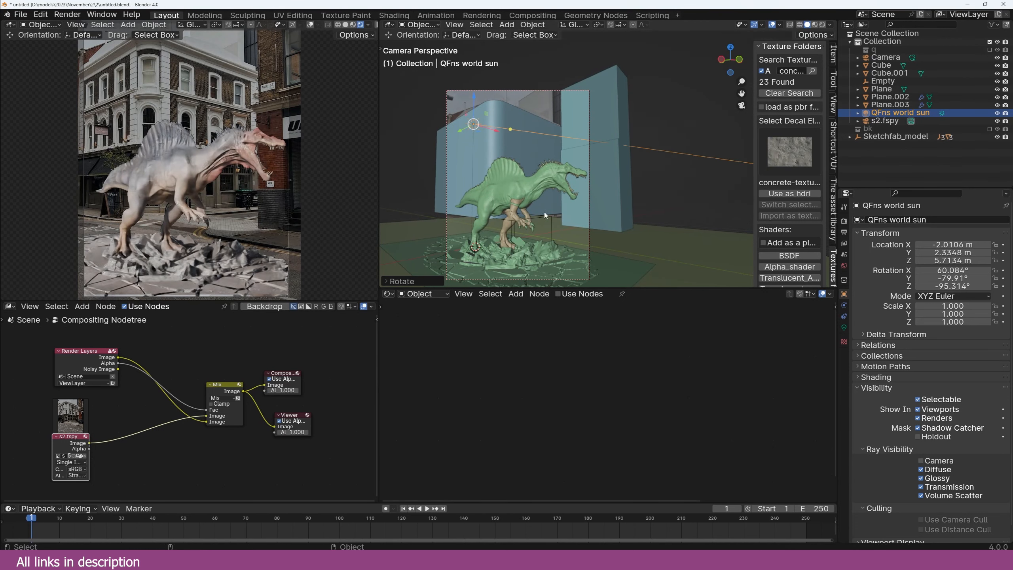
{"action": "key", "text": "r"}
{"action": "key", "text": "r"}
{"action": "left_click", "coordinate": [613, 202]}
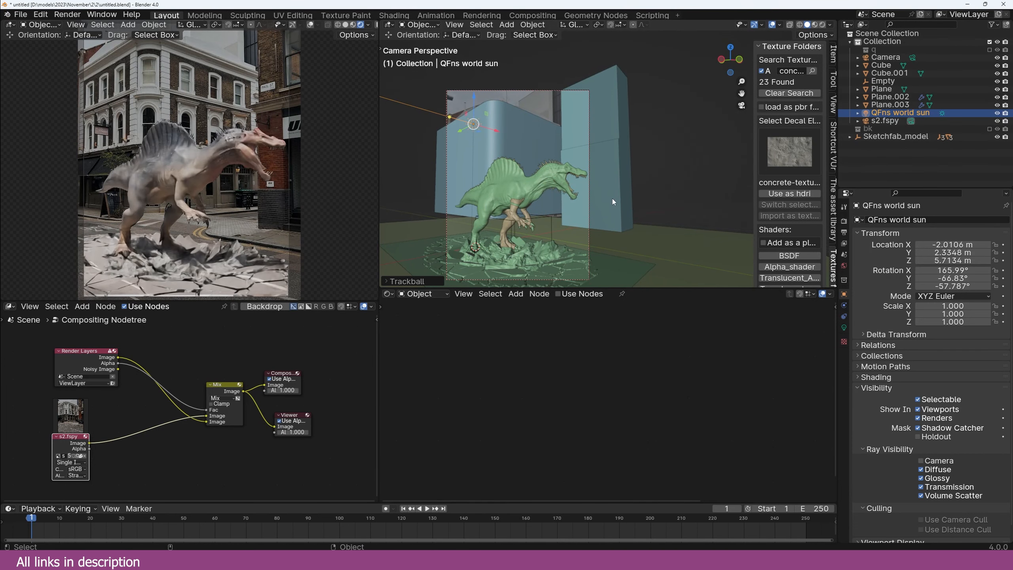
{"action": "key", "text": "r"}
{"action": "key", "text": "r"}
{"action": "left_click", "coordinate": [553, 177]}
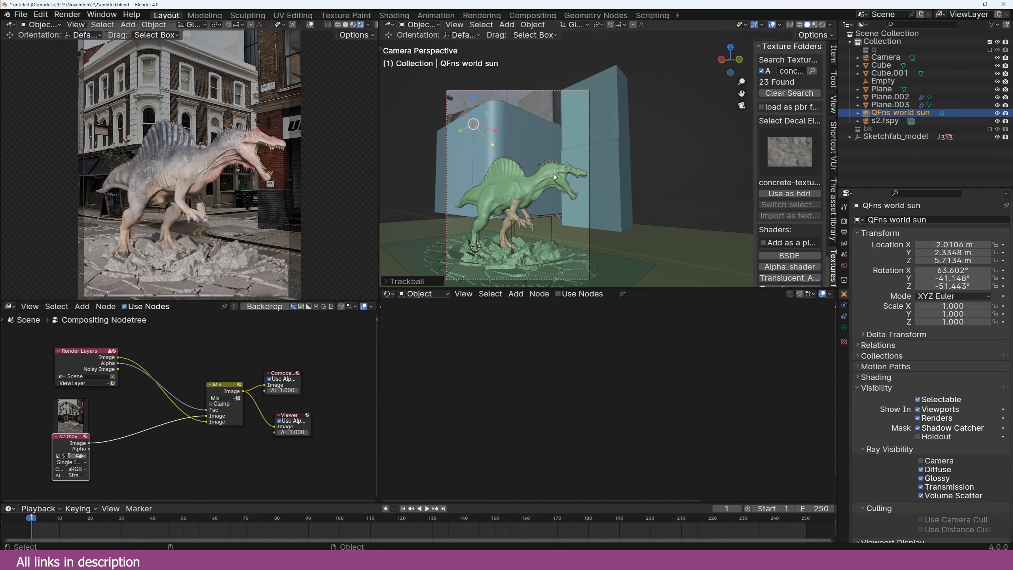
Step: Set the sky texture's sun size to 30°, then settle on 5°
{"action": "left_click", "coordinate": [844, 327]}
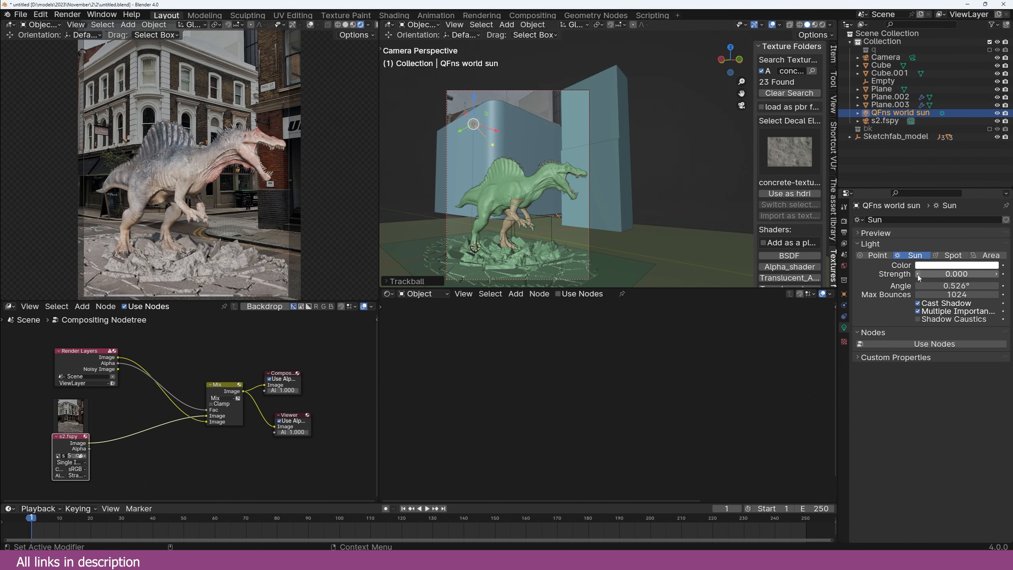
{"action": "left_click", "coordinate": [845, 266]}
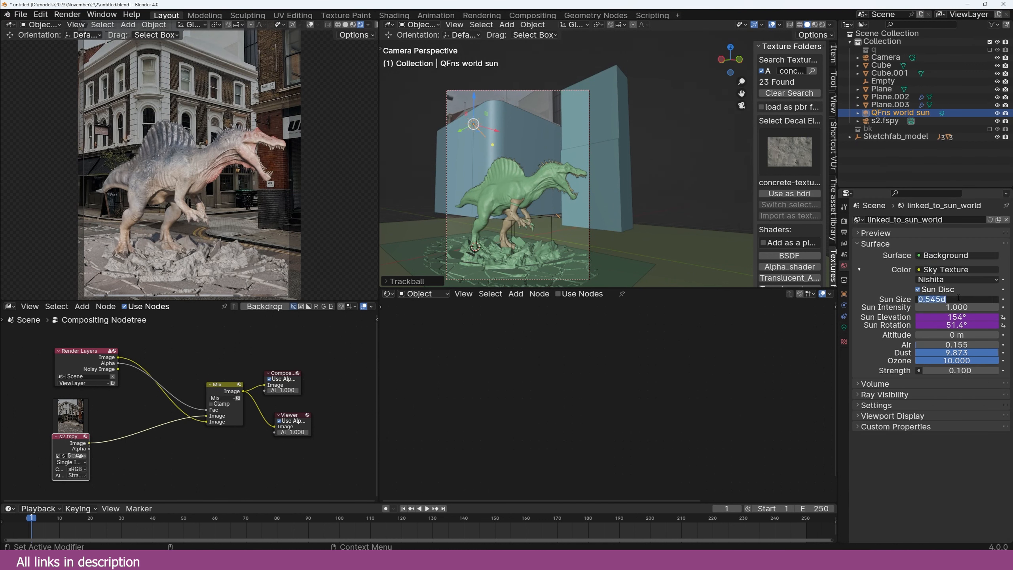
{"action": "key", "text": "Return"}
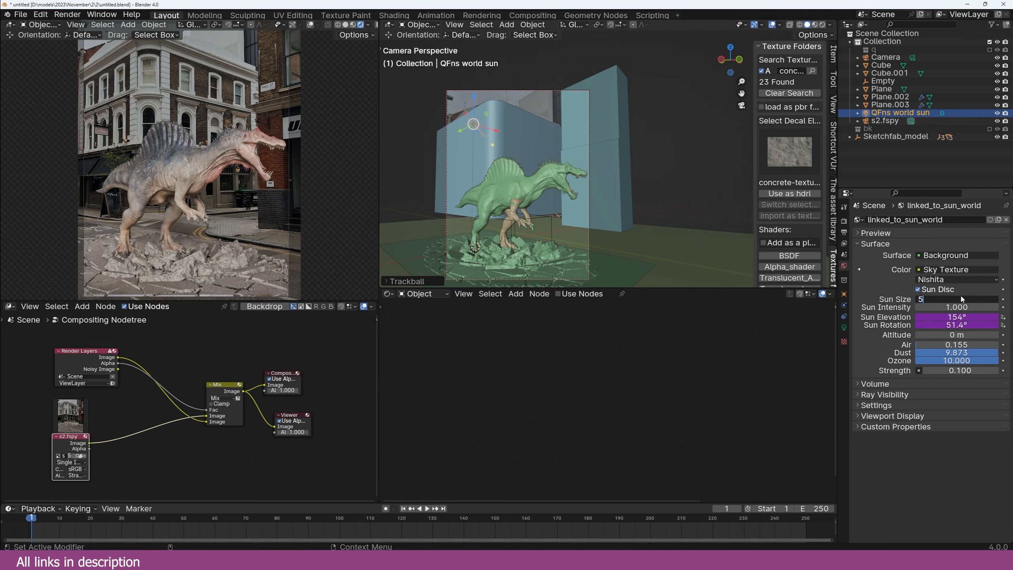
{"action": "key", "text": "Return"}
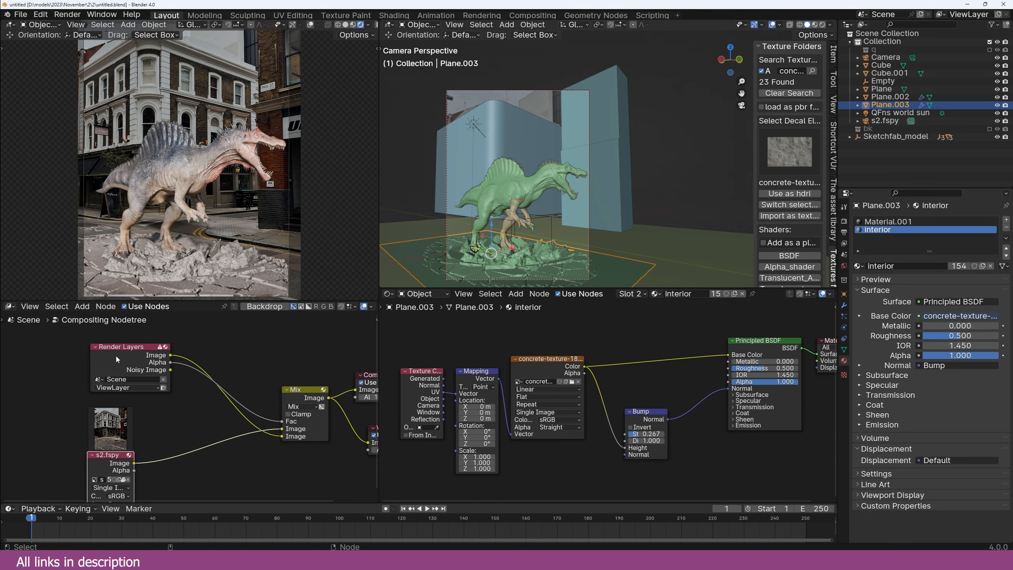
Step: Insert a Color Balance node on the Render Layers–Mix link in the compositor
{"action": "scroll", "coordinate": [329, 376], "scroll_direction": "up", "scroll_amount": 3}
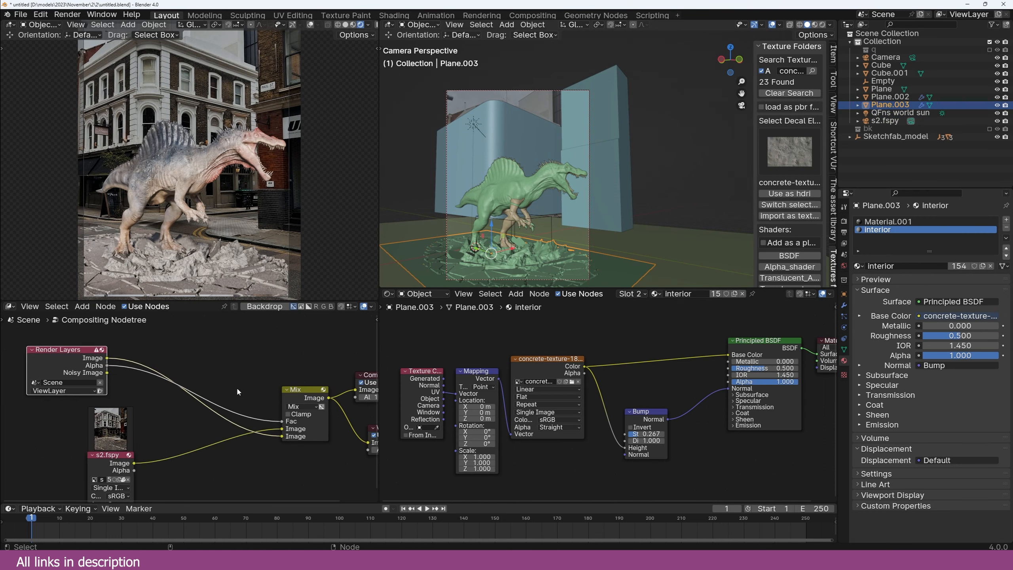
{"action": "left_click_drag", "start_coordinate": [330, 376], "coordinate": [333, 370]}
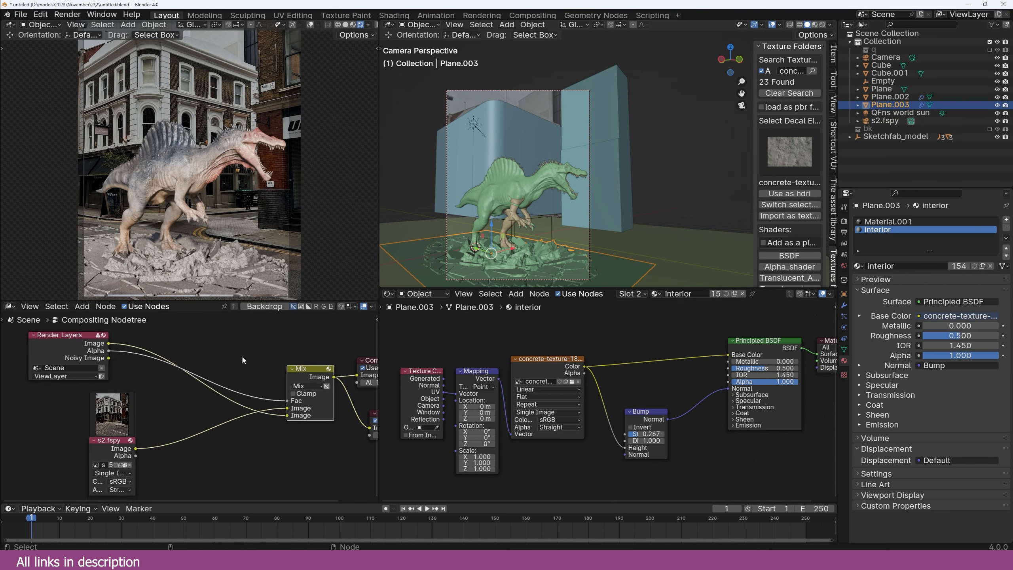
{"action": "key", "text": "shift+a"}
{"action": "left_click", "coordinate": [166, 392]}
Step: Lower the Color Balance gain, tint gamma toward magenta, then begin moving the Empty
{"action": "scroll", "coordinate": [230, 425], "scroll_direction": "up", "scroll_amount": 1}
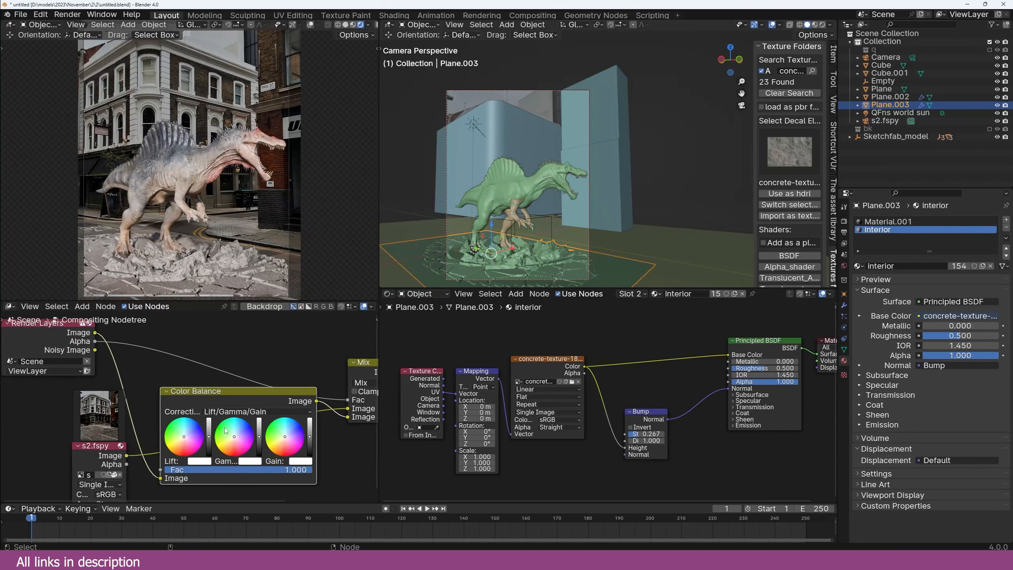
{"action": "left_click_drag", "start_coordinate": [310, 441], "coordinate": [309, 448]}
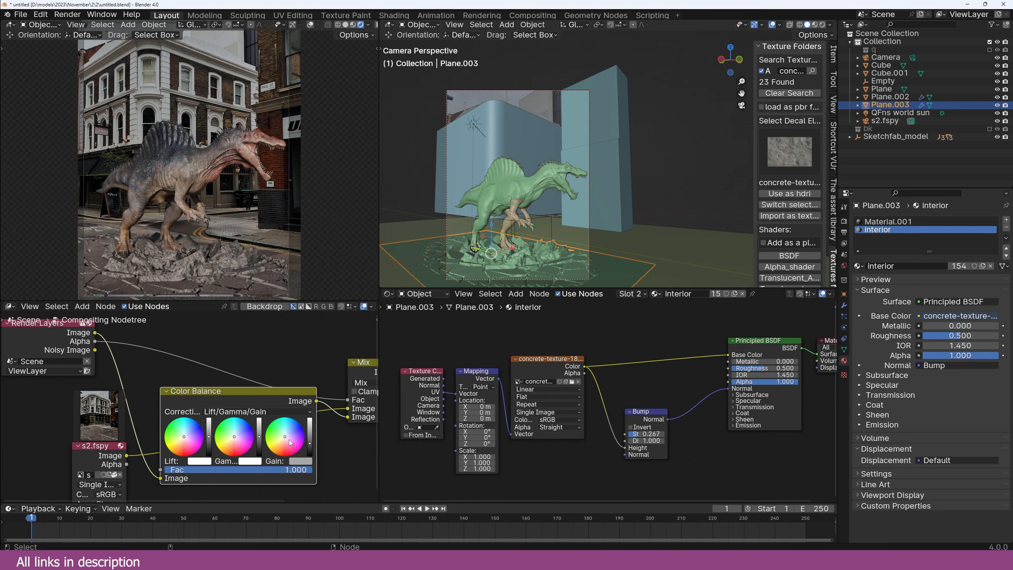
{"action": "left_click_drag", "start_coordinate": [237, 435], "coordinate": [242, 434]}
{"action": "scroll", "coordinate": [217, 439], "scroll_direction": "down", "scroll_amount": 1}
{"action": "scroll", "coordinate": [185, 210], "scroll_direction": "up", "scroll_amount": 1}
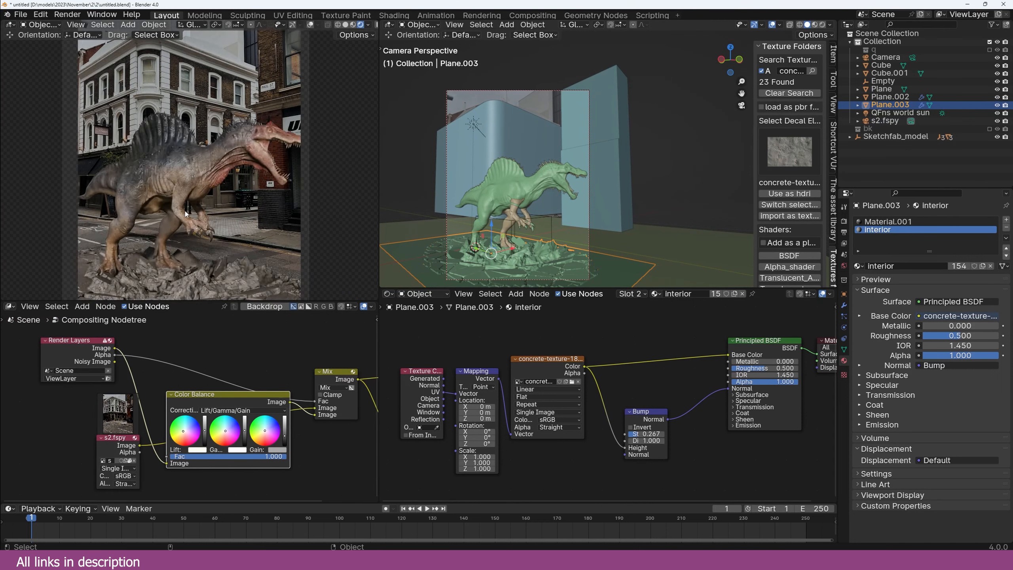
{"action": "scroll", "coordinate": [185, 211], "scroll_direction": "down", "scroll_amount": 1}
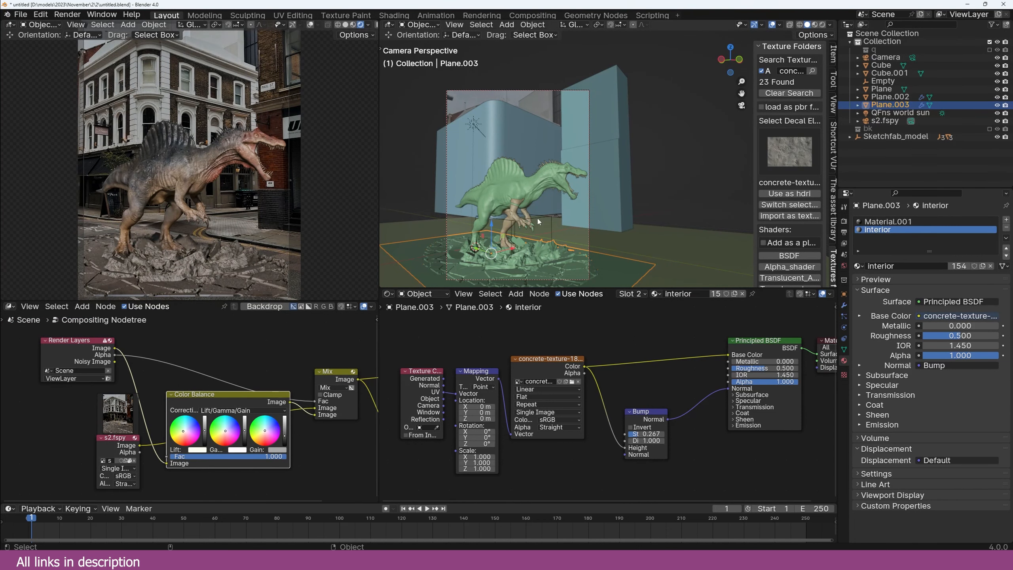
{"action": "left_click", "coordinate": [537, 219]}
{"action": "key", "text": "g"}
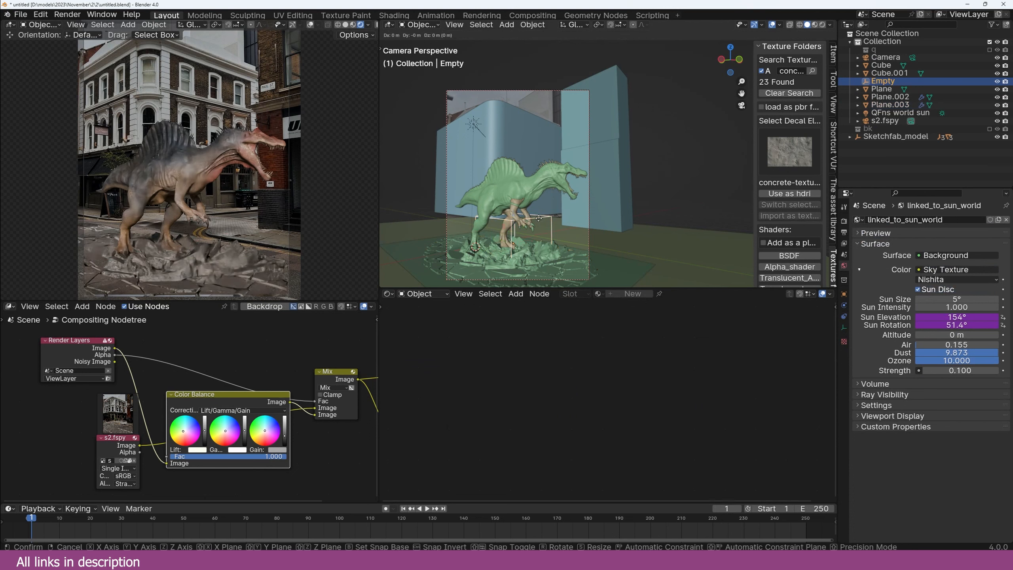